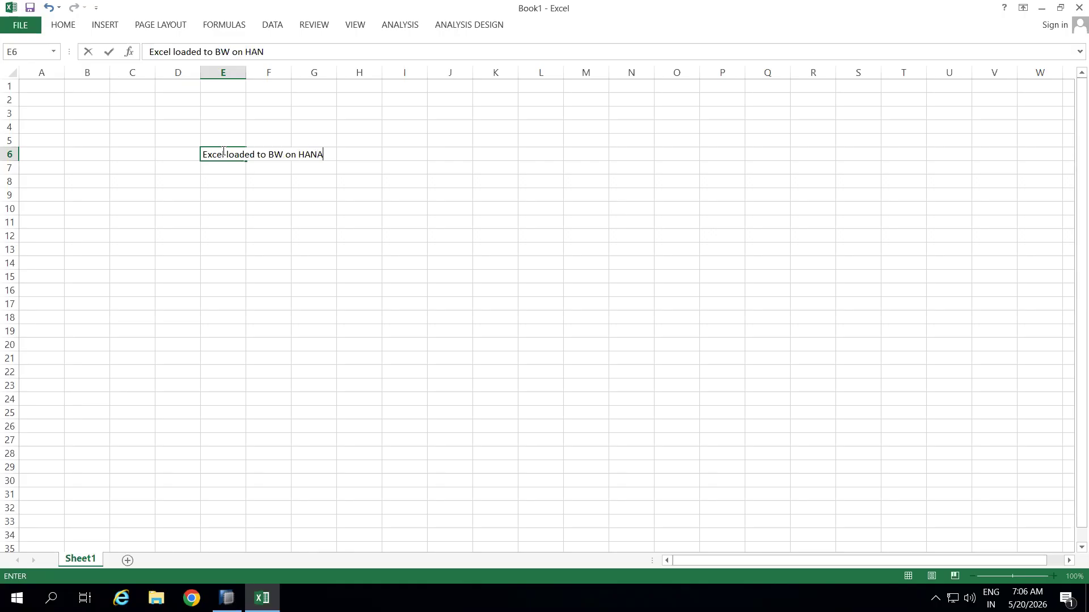
- Widen column E to fit the text in E6 and enter "Excel loaded to Datasphere" in cell E9
left_click(287, 301)
left_click_drag(246, 72, 337, 72)
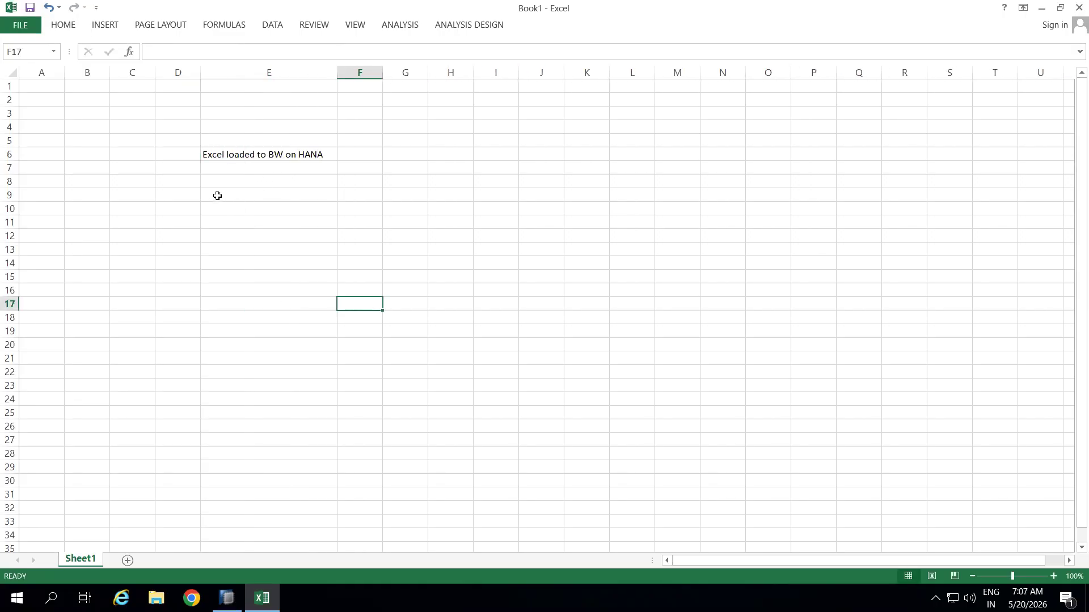
left_click(217, 196)
type("Excel loaded to ")
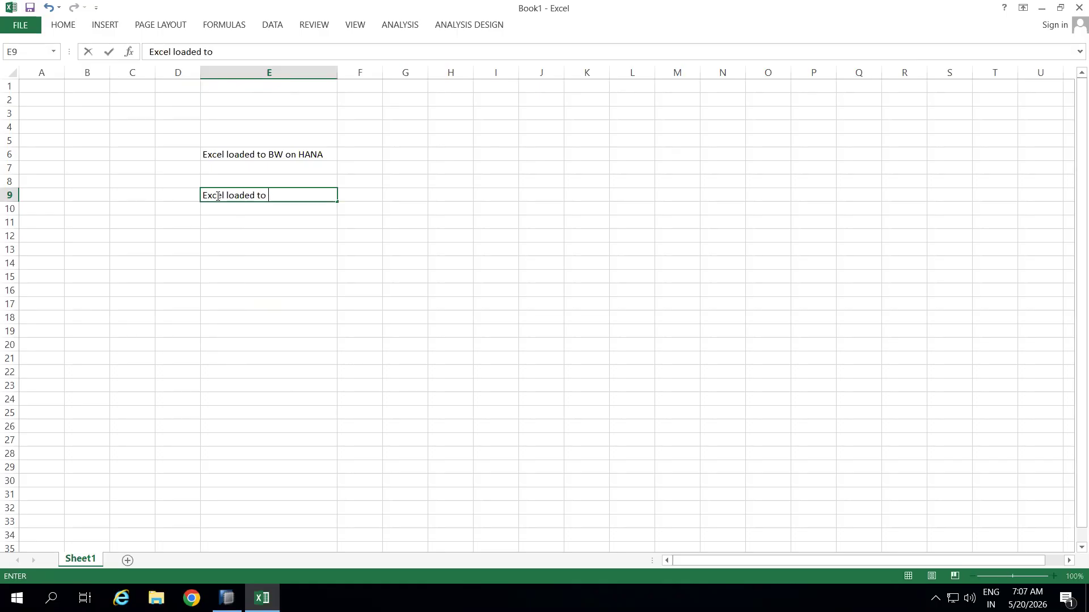
type("Datasphere")
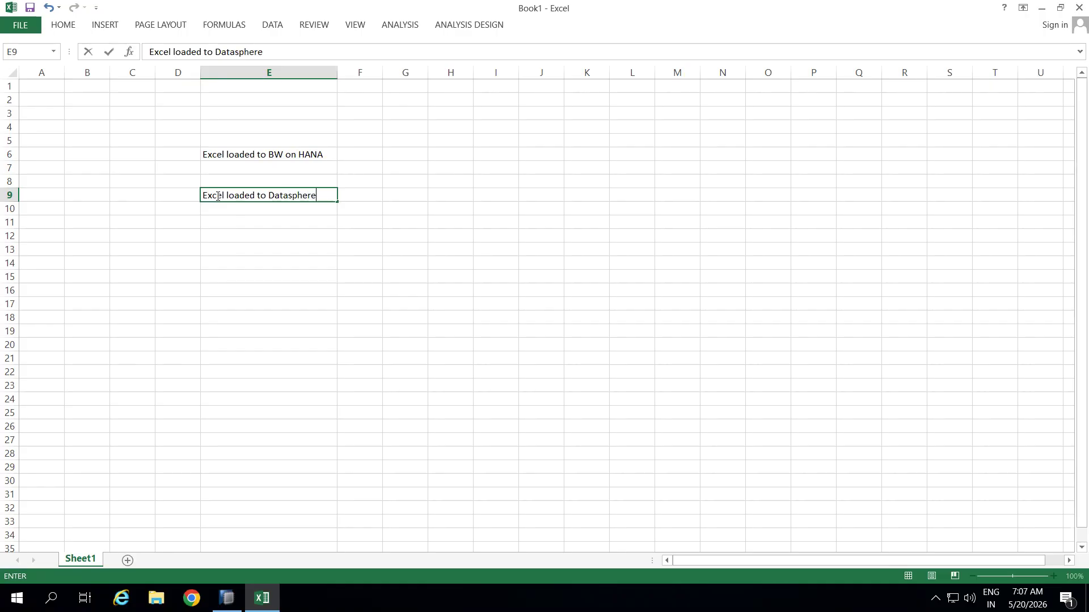
- Enter "Excel laoded to SAP HANA" in cell E12
left_click(220, 239)
type("Excel ")
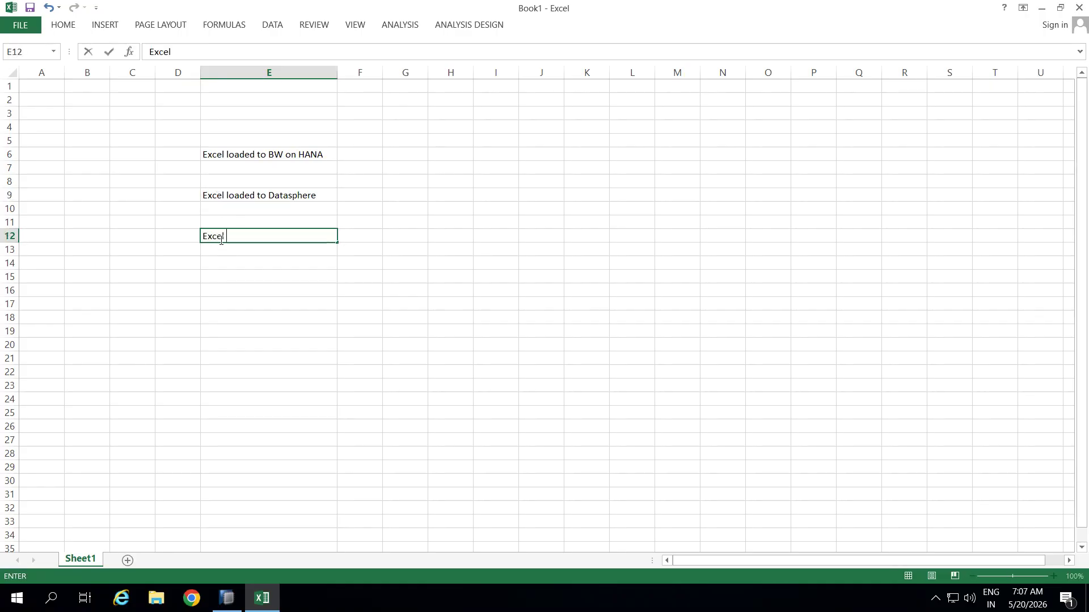
type("laoded to SAP HANA")
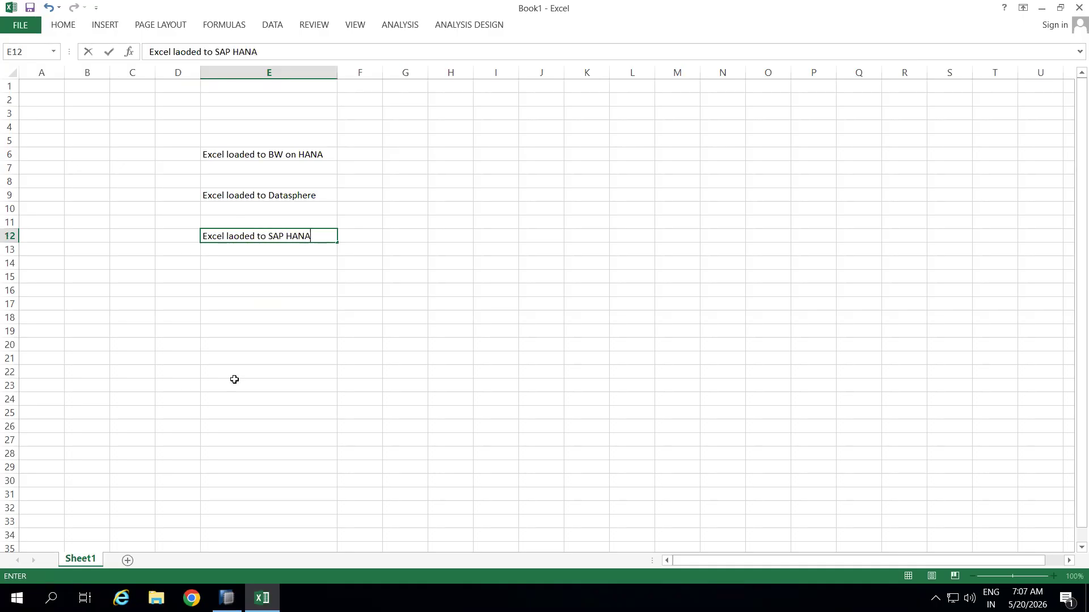
left_click(234, 380)
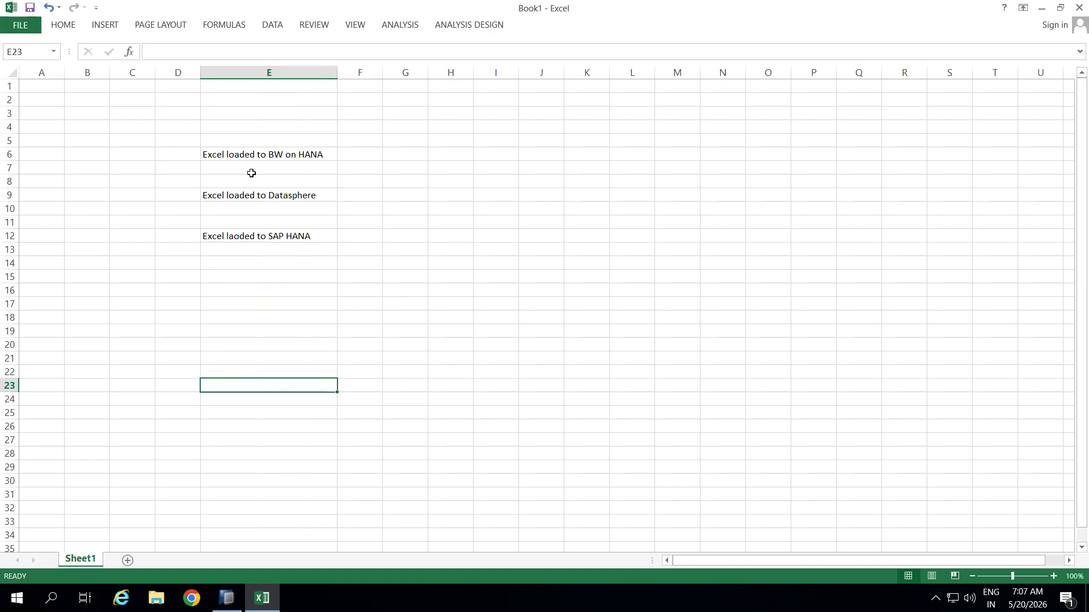
left_click(238, 151)
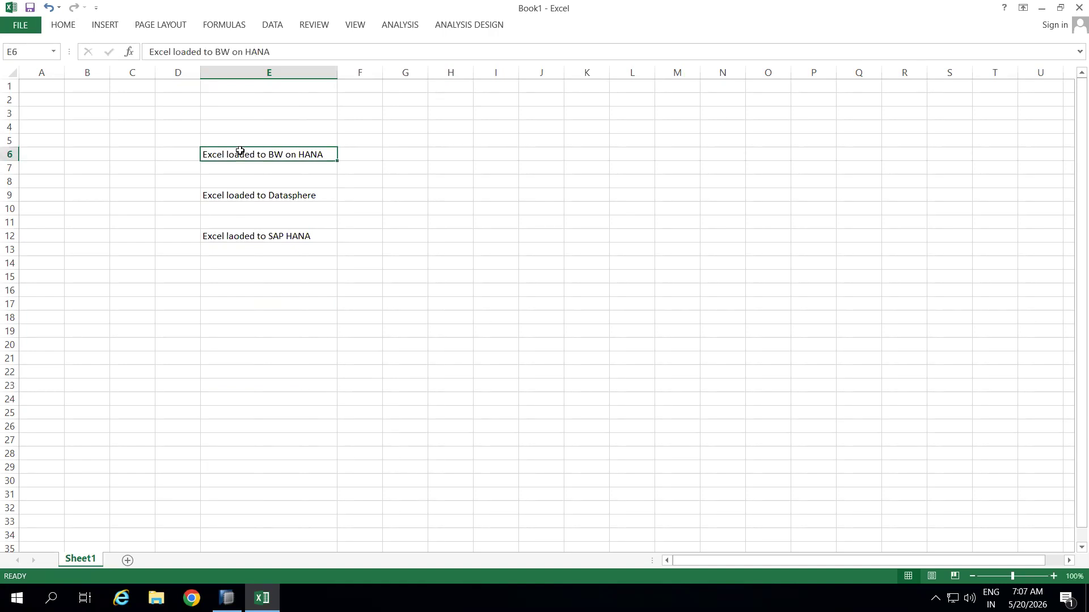
left_click(260, 195)
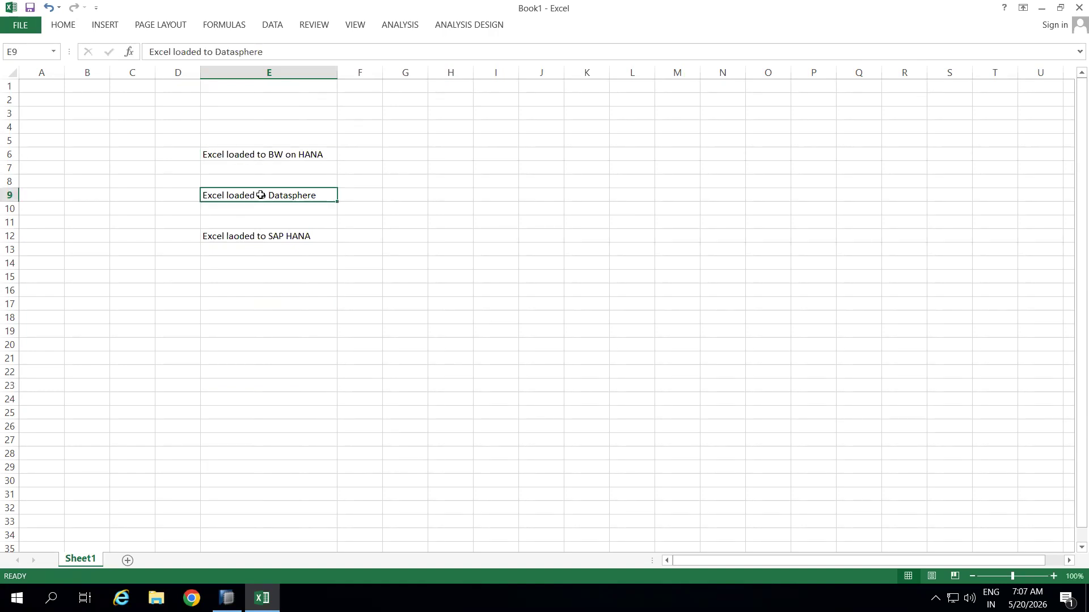
left_click(264, 235)
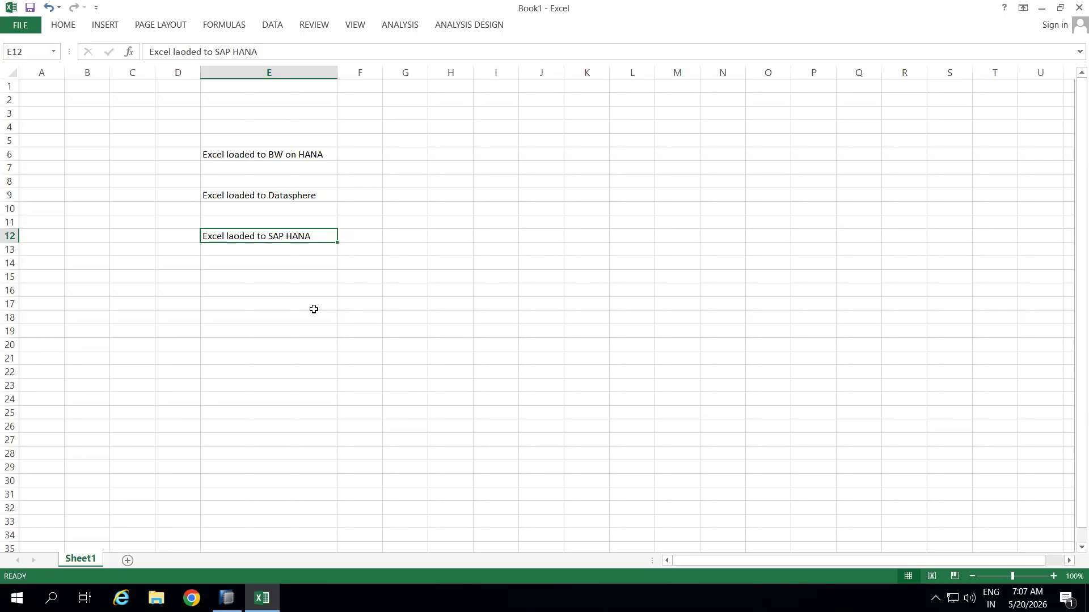
- Enter "Raw Data" in cell G6 beside the BW on HANA line and slightly widen column G
left_click(404, 156)
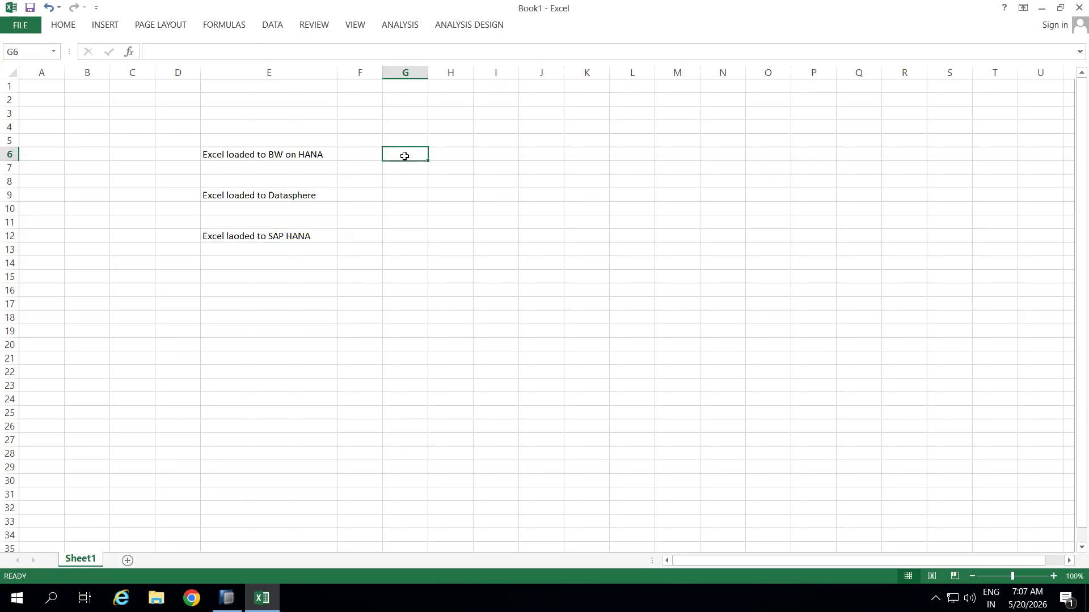
type("Raw Data")
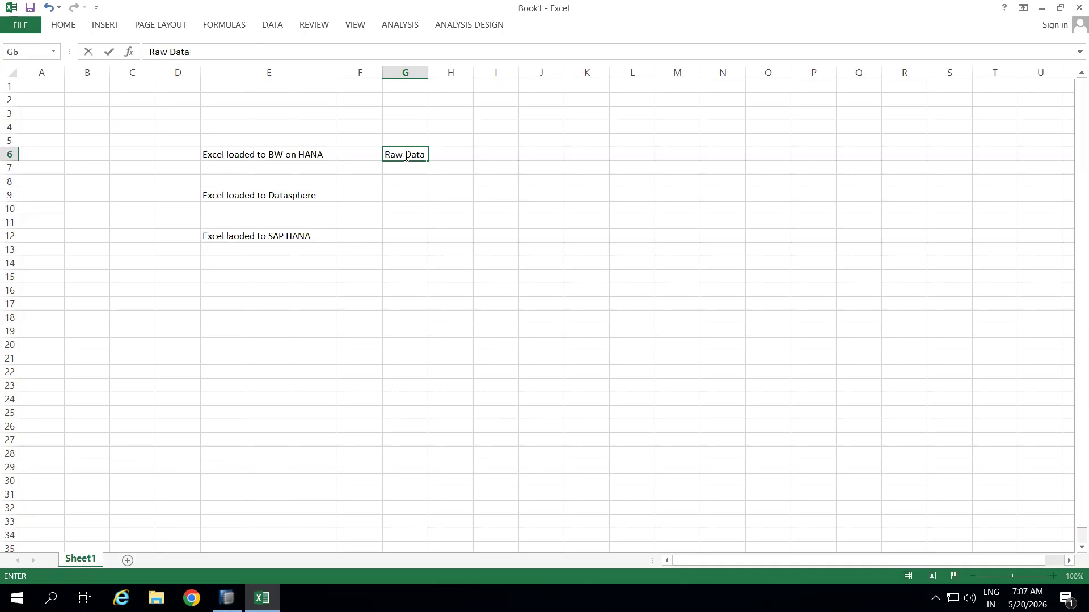
left_click(396, 235)
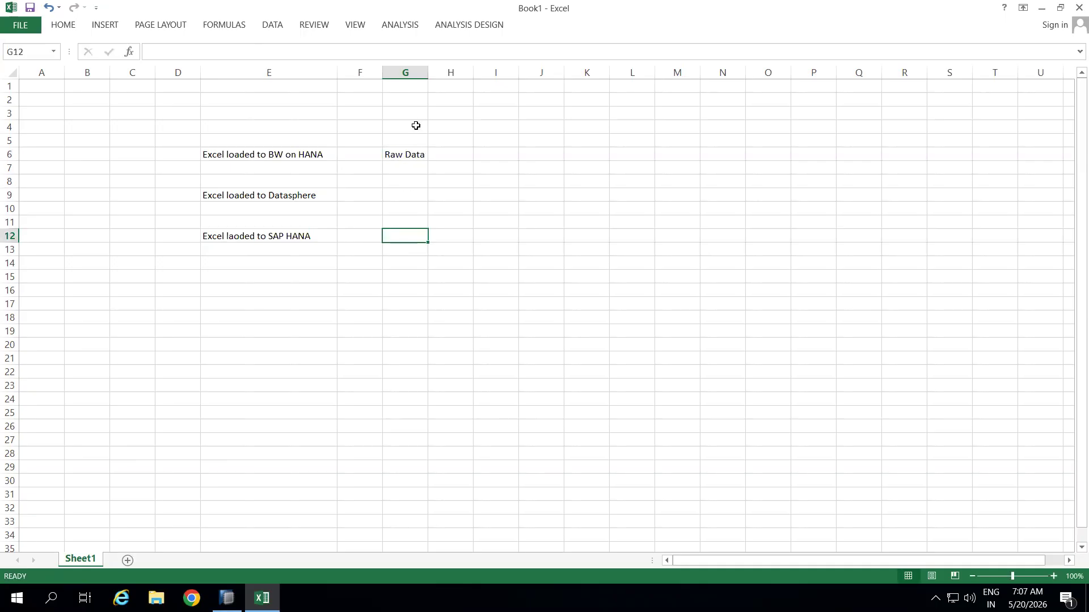
left_click_drag(430, 71, 443, 74)
left_click(362, 150)
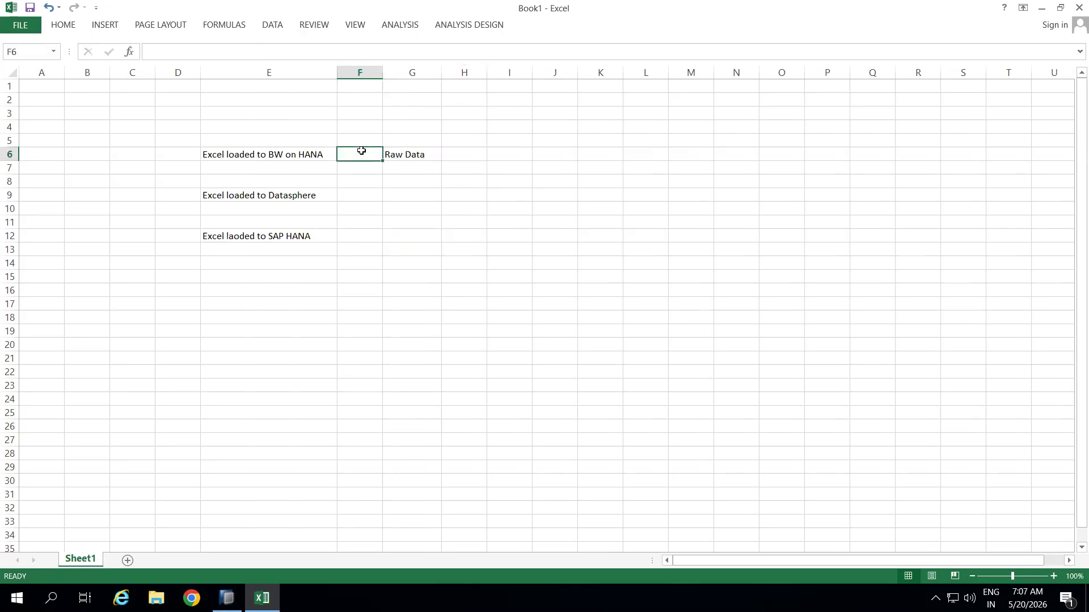
left_click(408, 153)
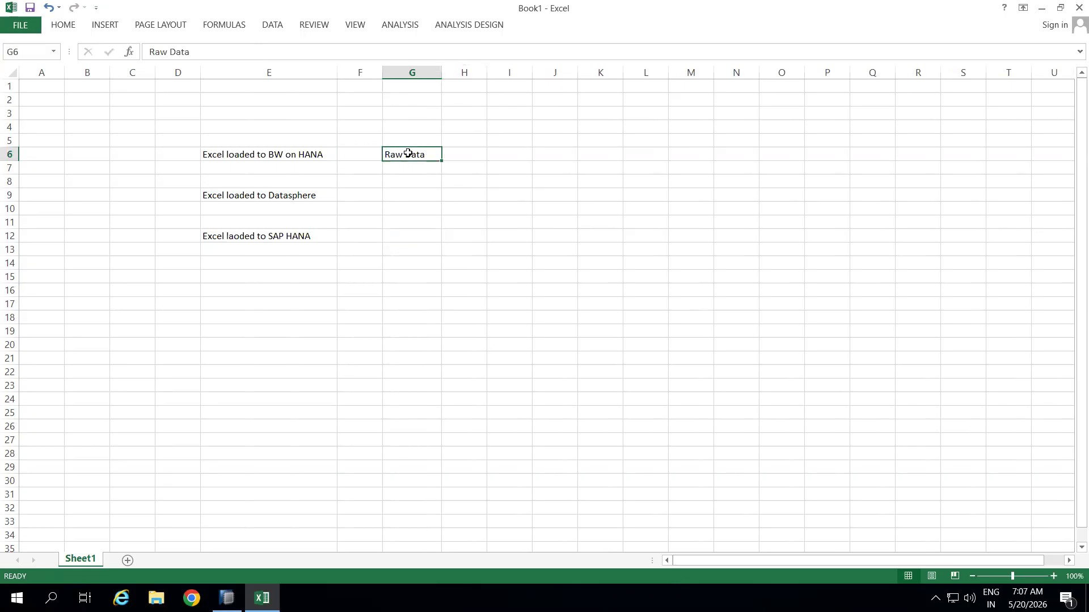
left_click(267, 153)
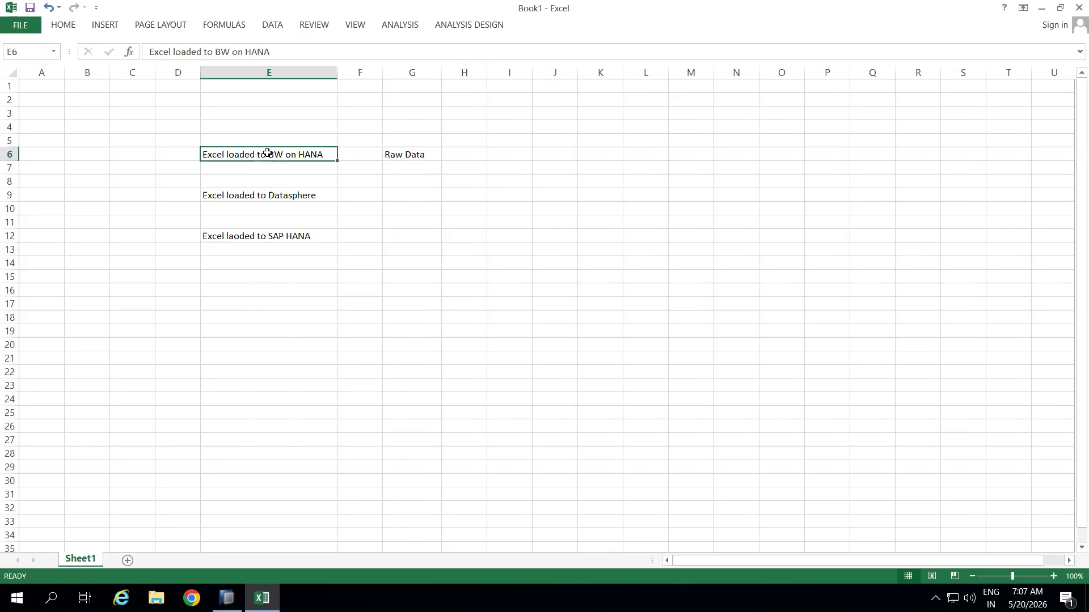
left_click(174, 152)
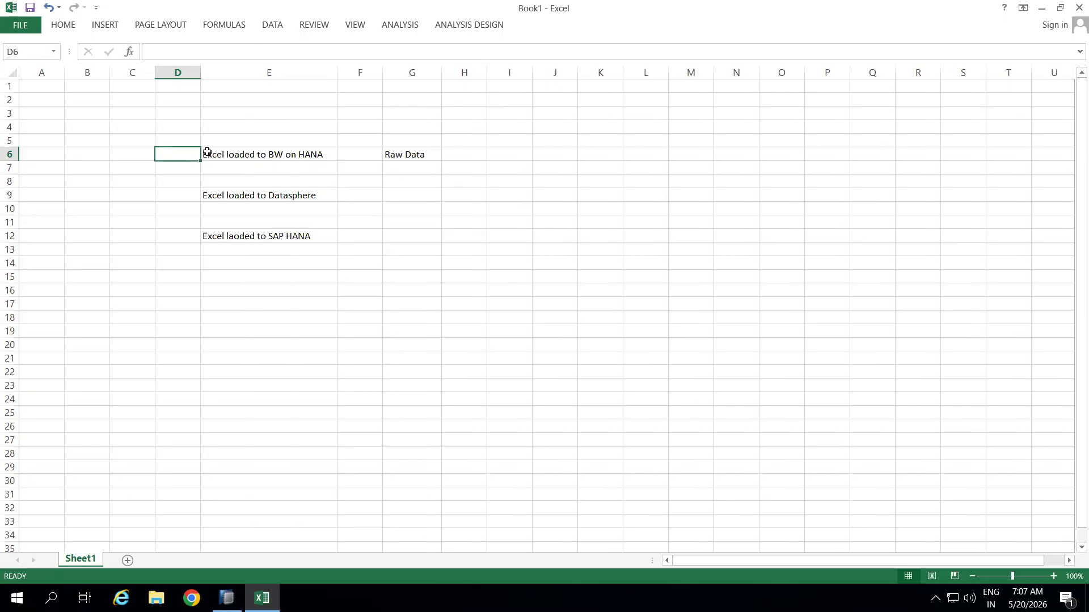
left_click(236, 200)
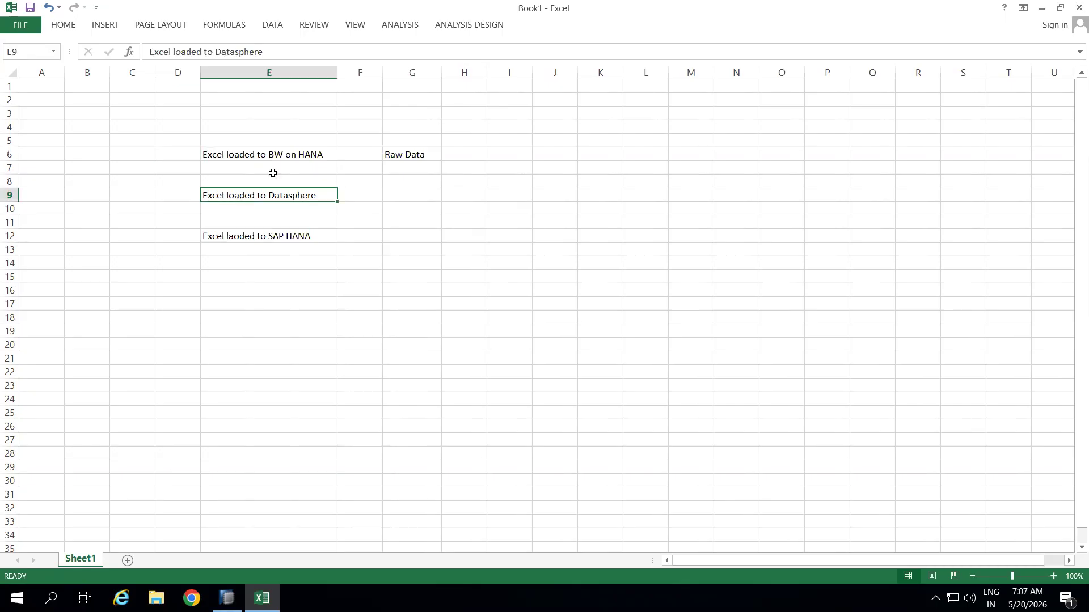
left_click(254, 158)
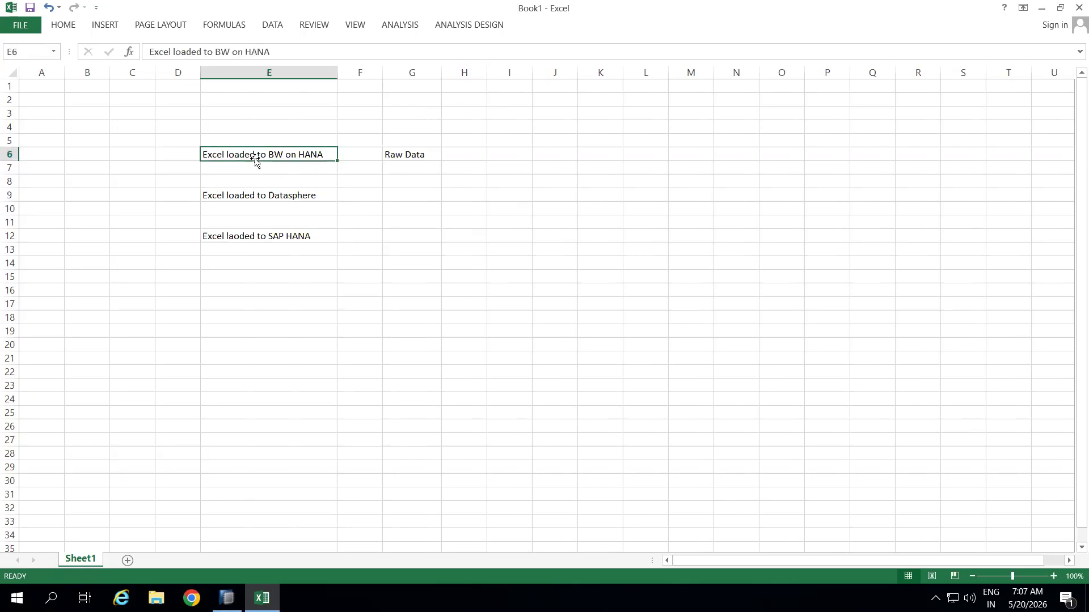
left_click(261, 235)
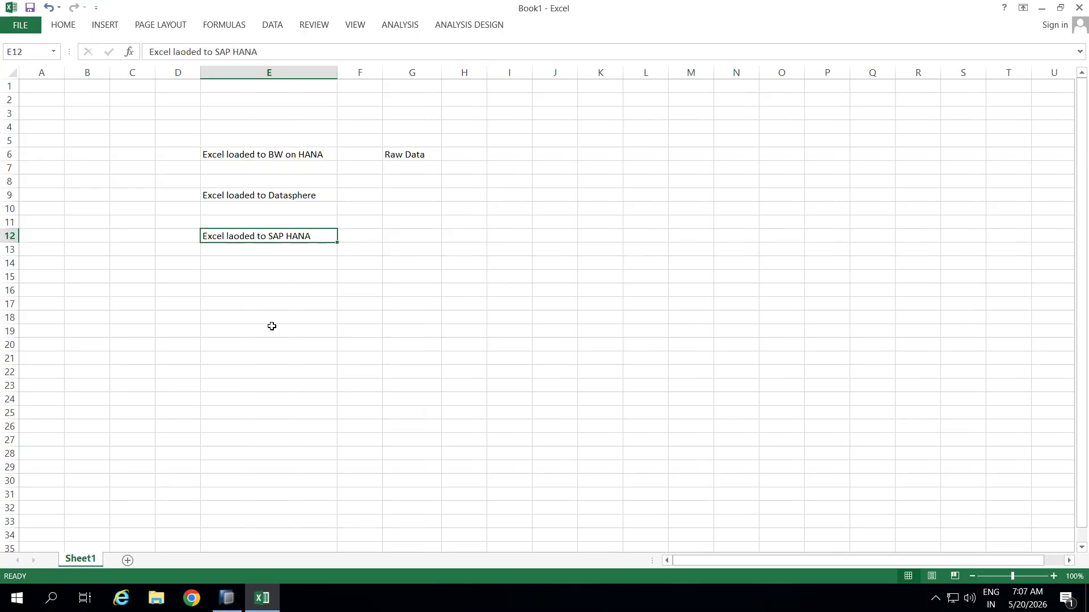
- Clear the "Raw Data" text from cell G6
left_click(422, 151)
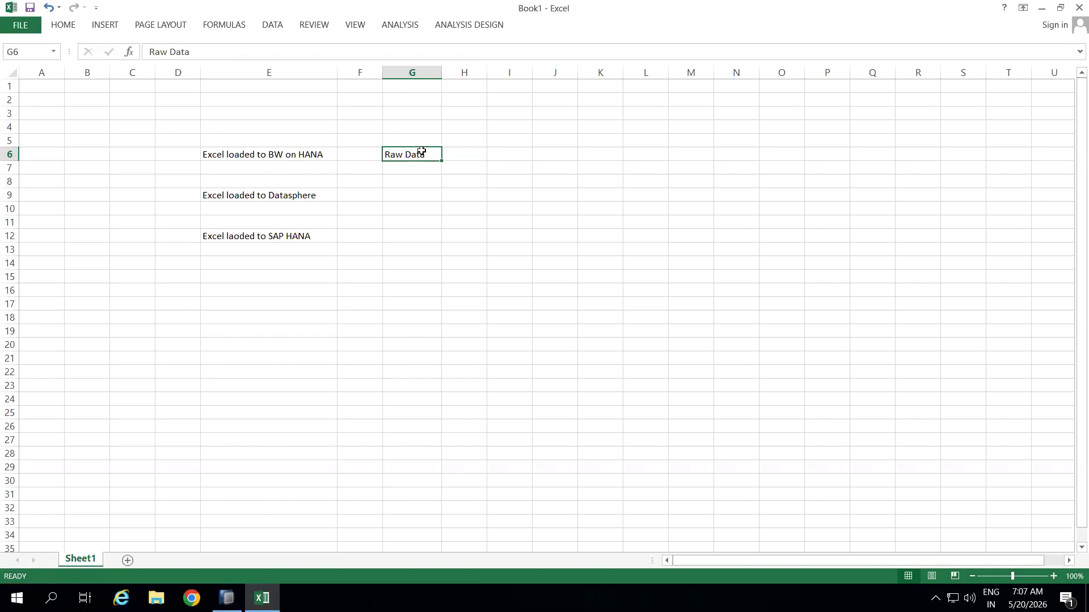
key("Delete")
- Enter "SAP ECC" in cell D17 and "SAP S/4HANA" in cell D19, and widen column D to fit them
left_click(183, 305)
type("SAP ECC")
left_click(180, 334)
type("SAP S/4HANA")
left_click(261, 366)
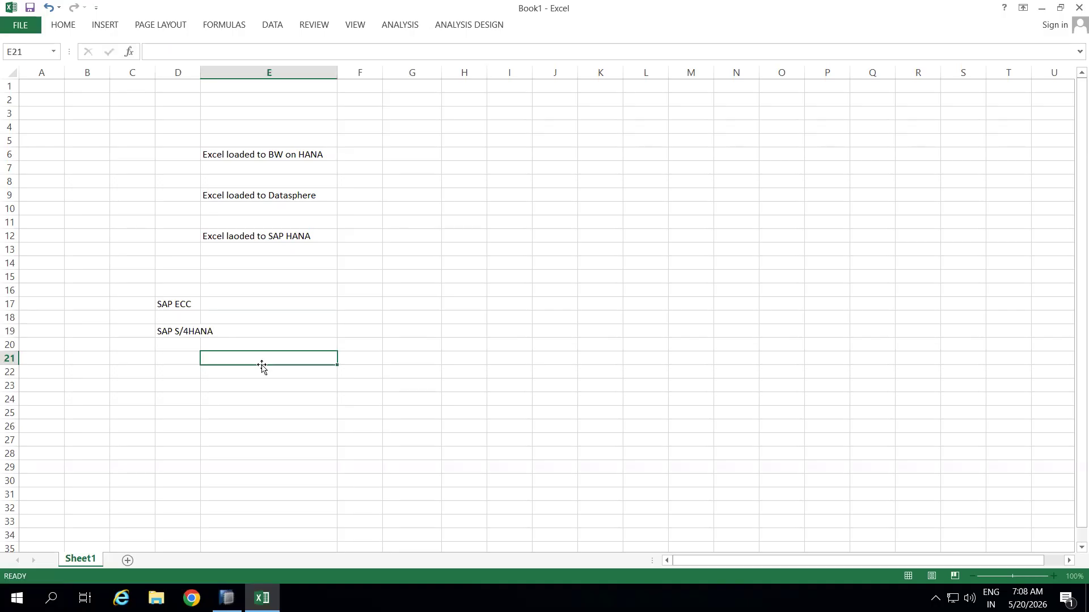
left_click_drag(200, 71, 244, 70)
- Enter the table names VBAP, MARA and T001W in cells E19, F19 and G19 beside SAP S/4HANA
left_click(193, 304)
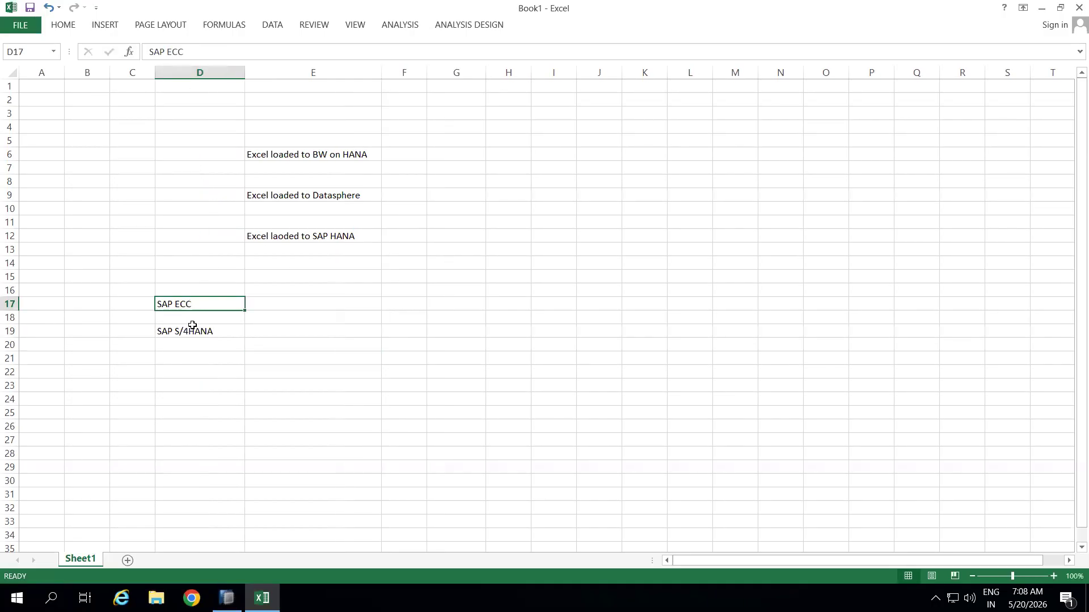
left_click(192, 326)
left_click(258, 329)
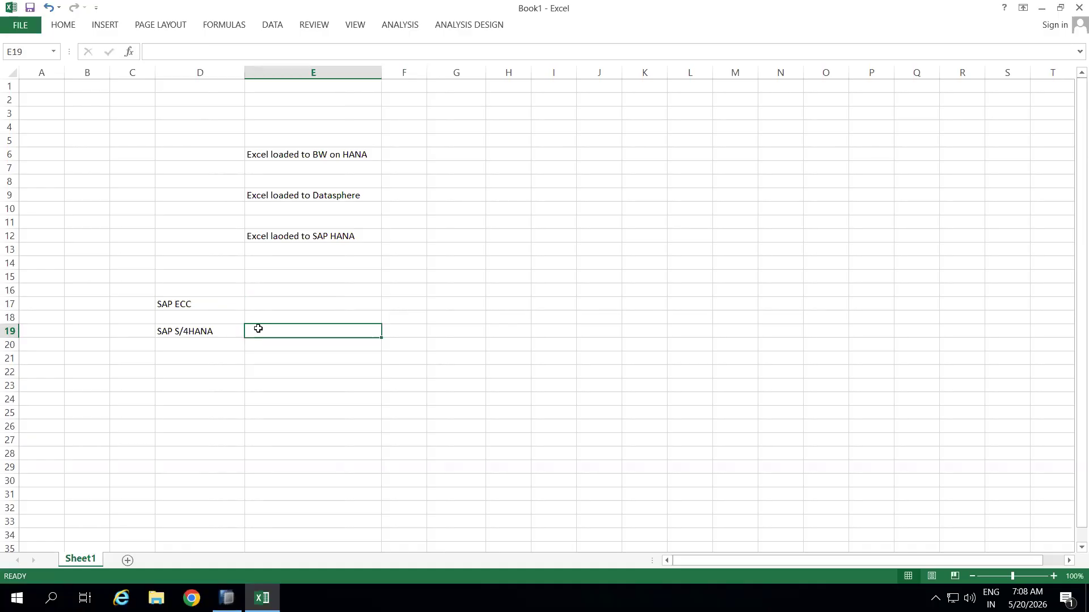
type("VBAP")
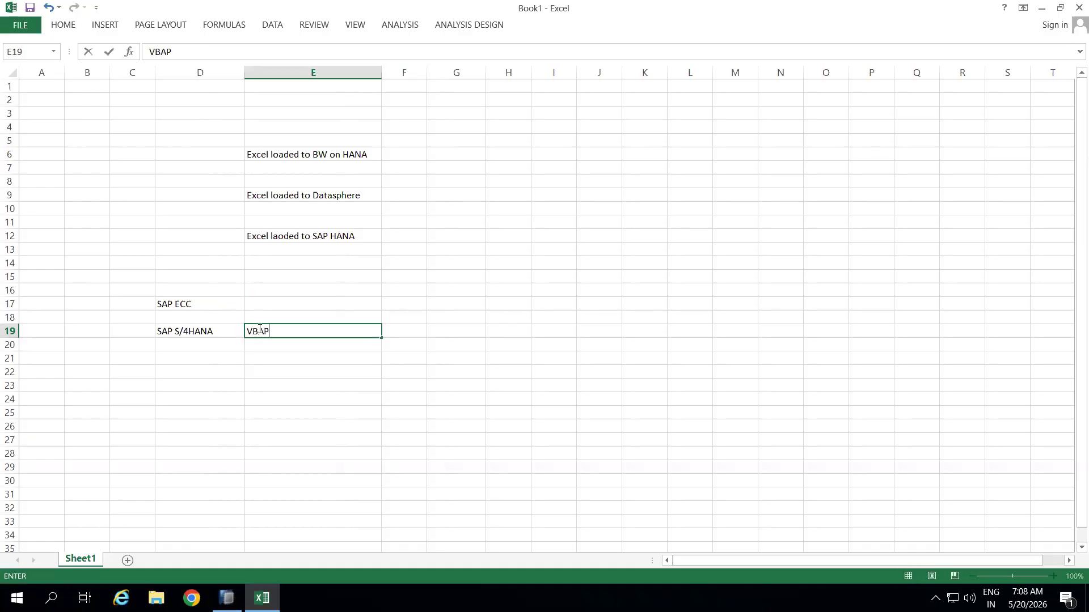
left_click(405, 328)
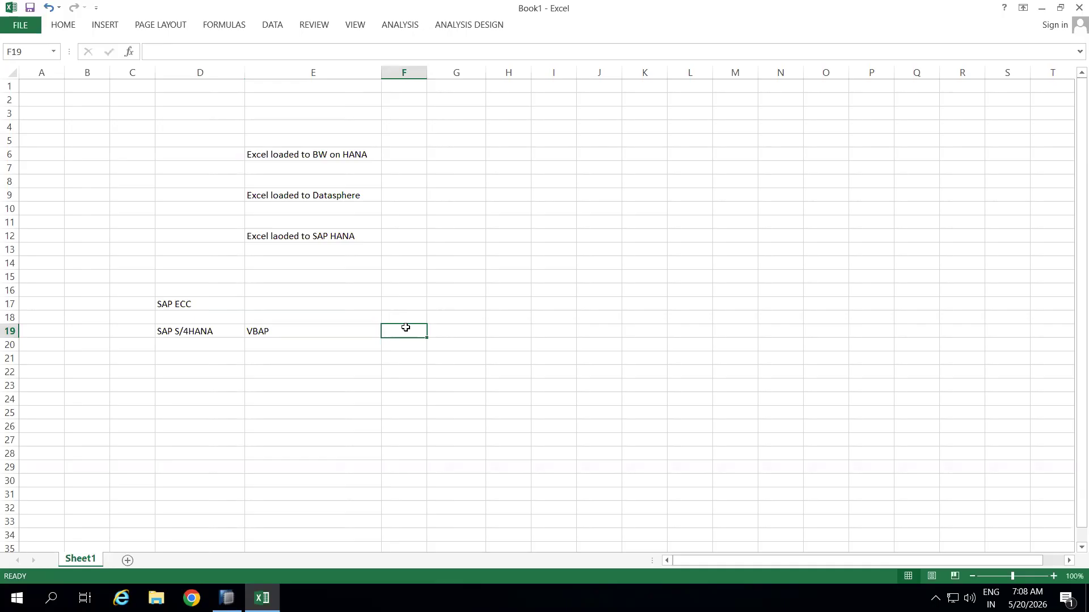
type("MARA")
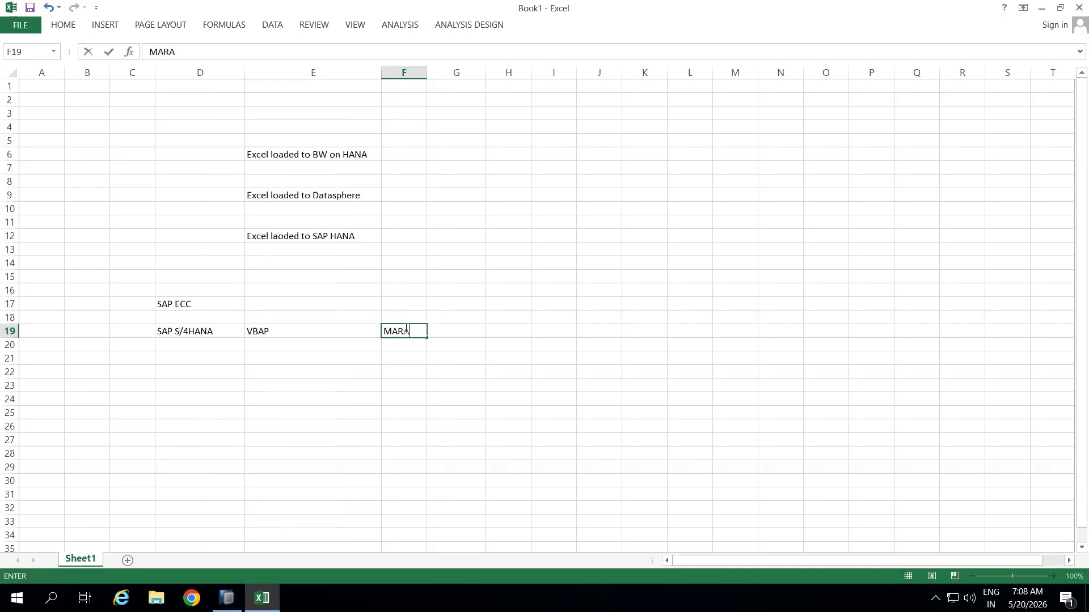
left_click(453, 335)
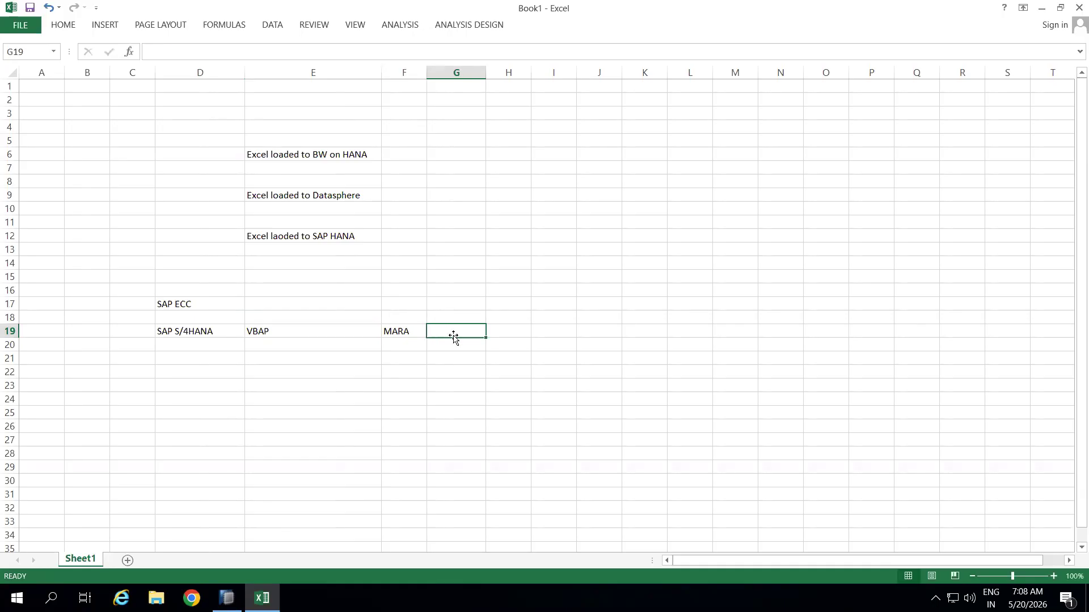
type("T001W")
left_click(450, 388)
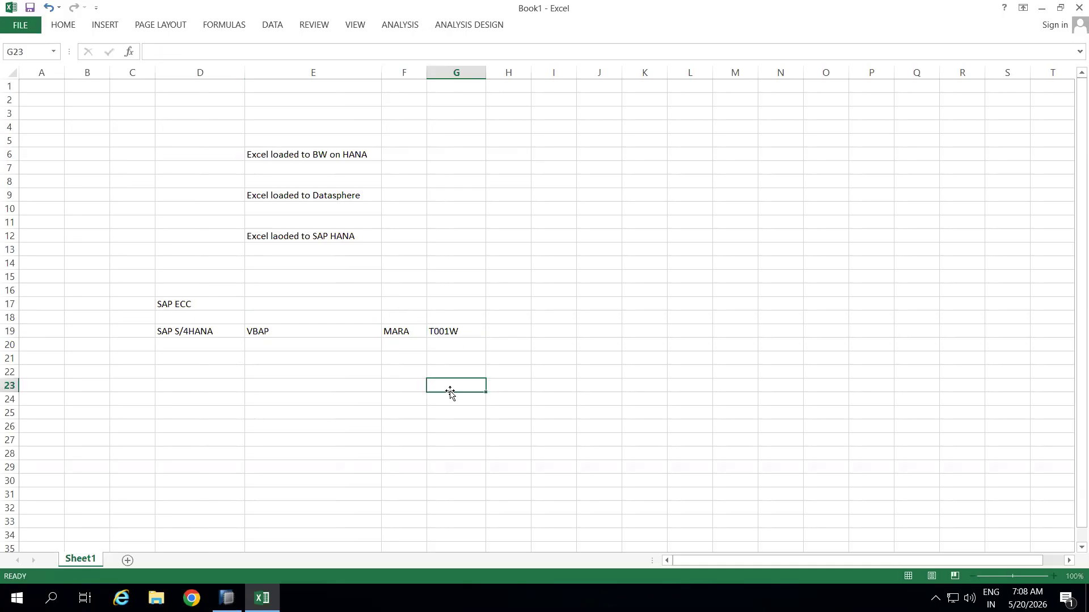
- Clear the three table names from cells E19 to G19
left_click(255, 331)
left_click_drag(333, 326, 458, 332)
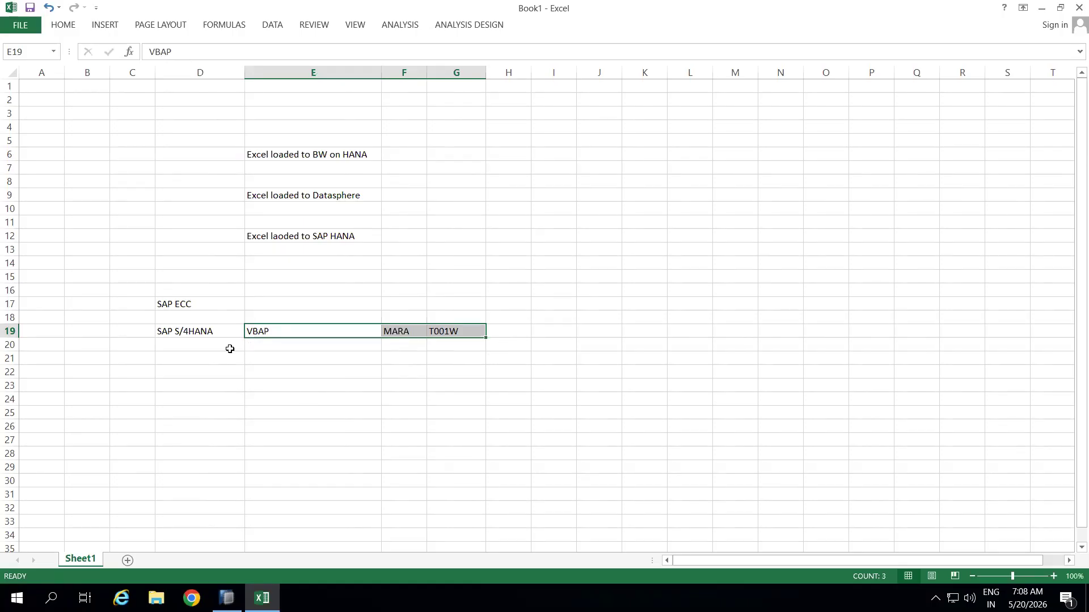
left_click(299, 362)
left_click_drag(262, 330, 452, 326)
key("Delete")
- Enter "Extractor Concepts" in cell E24
left_click(313, 405)
type("Extractor")
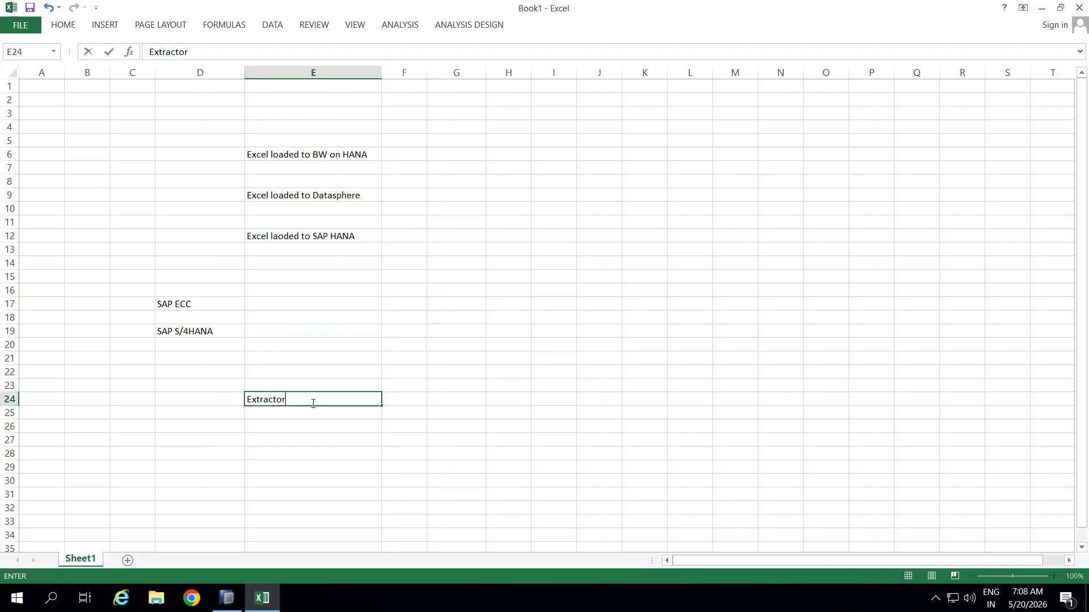
type(" Concepts")
left_click(406, 388)
- Widen column F and enter "Data source" in cell F24 beside Extractor Concepts
left_click(406, 397)
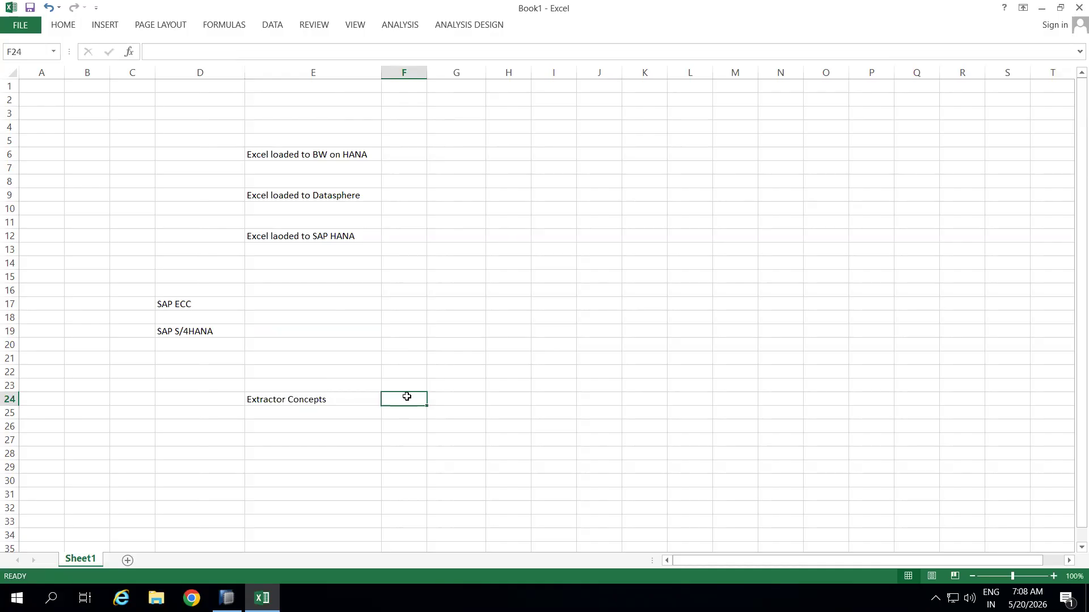
left_click_drag(427, 72, 464, 83)
type("Data source")
left_click(440, 415)
left_click(429, 401)
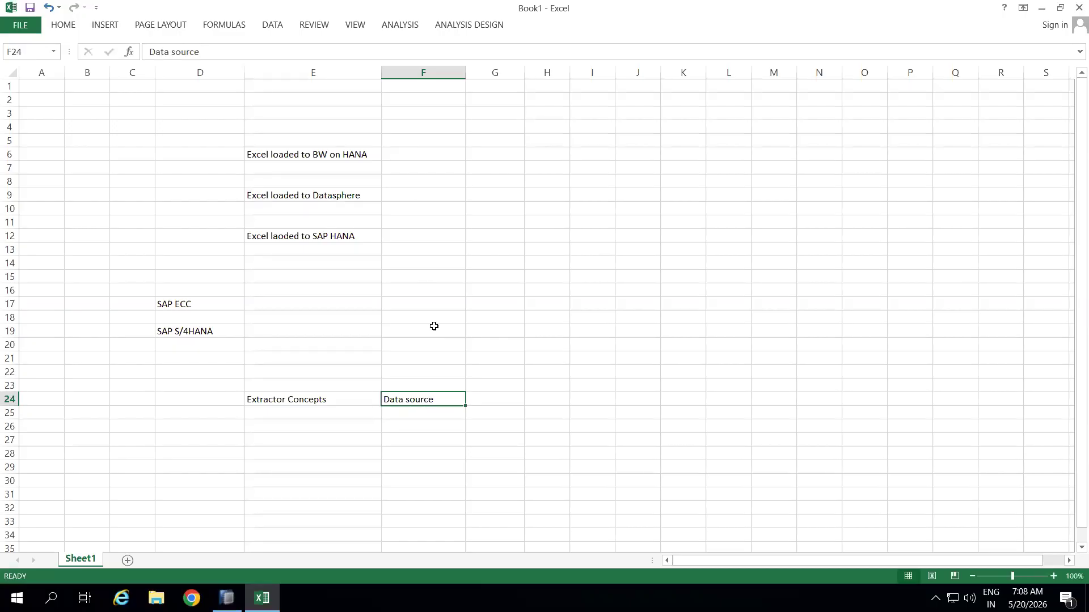
- Enter "Created data source" in cell F23 directly above the "Data source" text
left_click(410, 387)
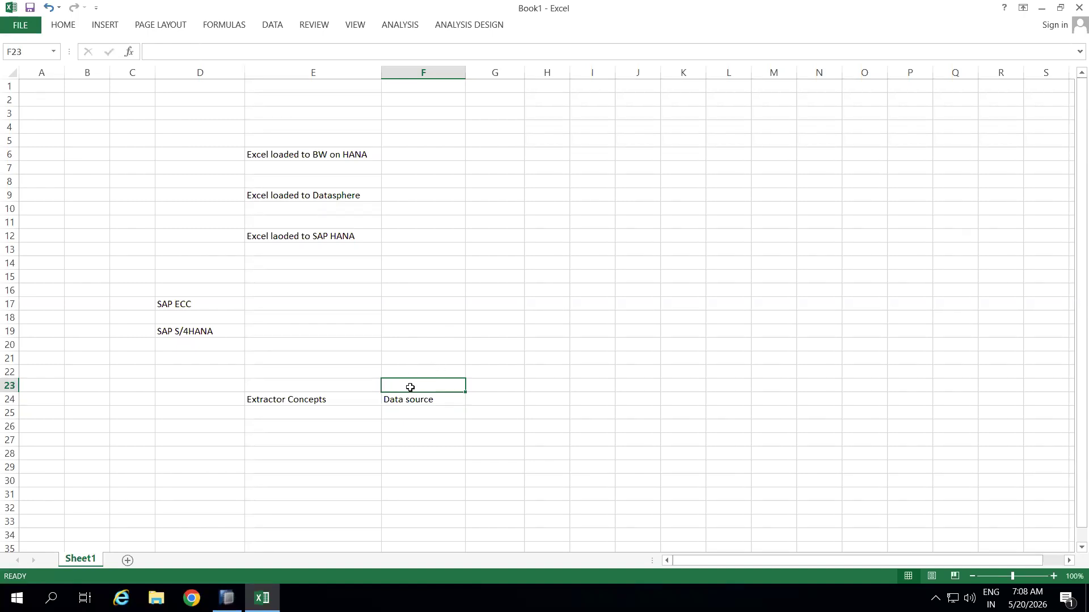
type("Crea")
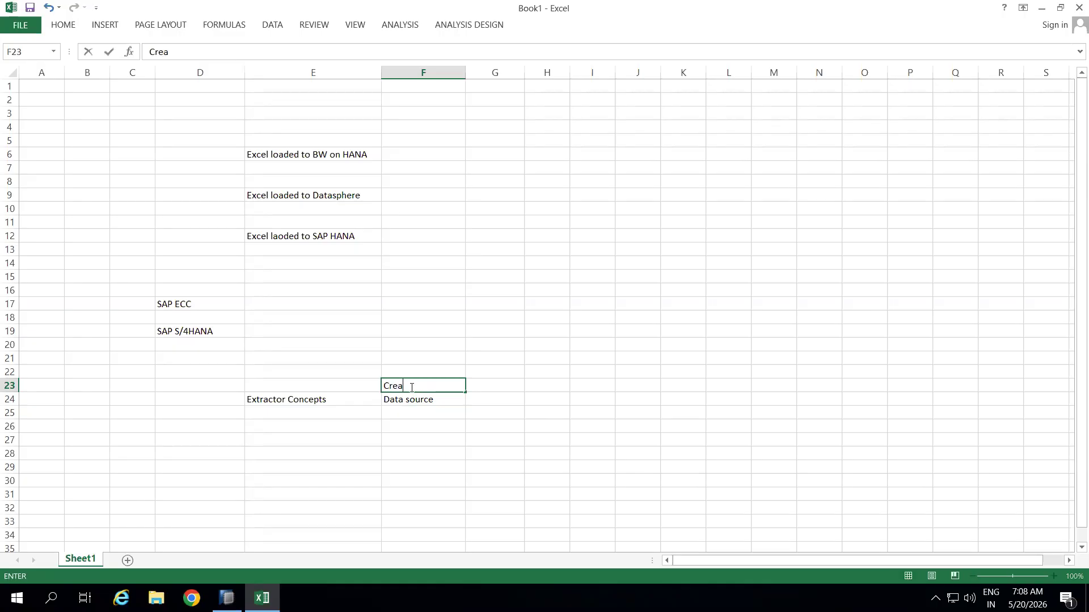
type("ted data source")
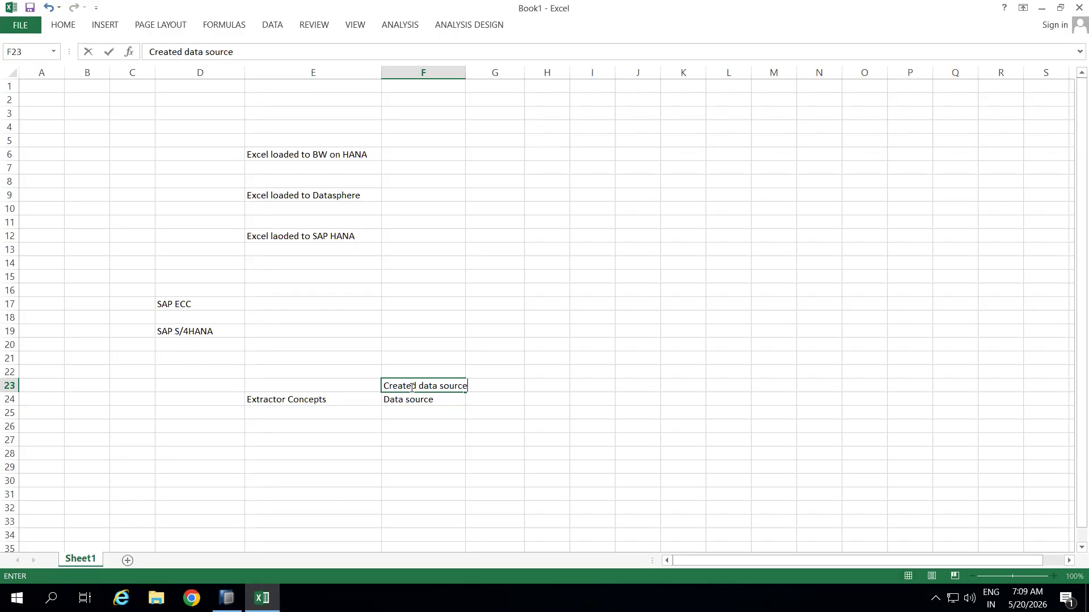
- Clear the "Created data source" text from cell F23
left_click(411, 424)
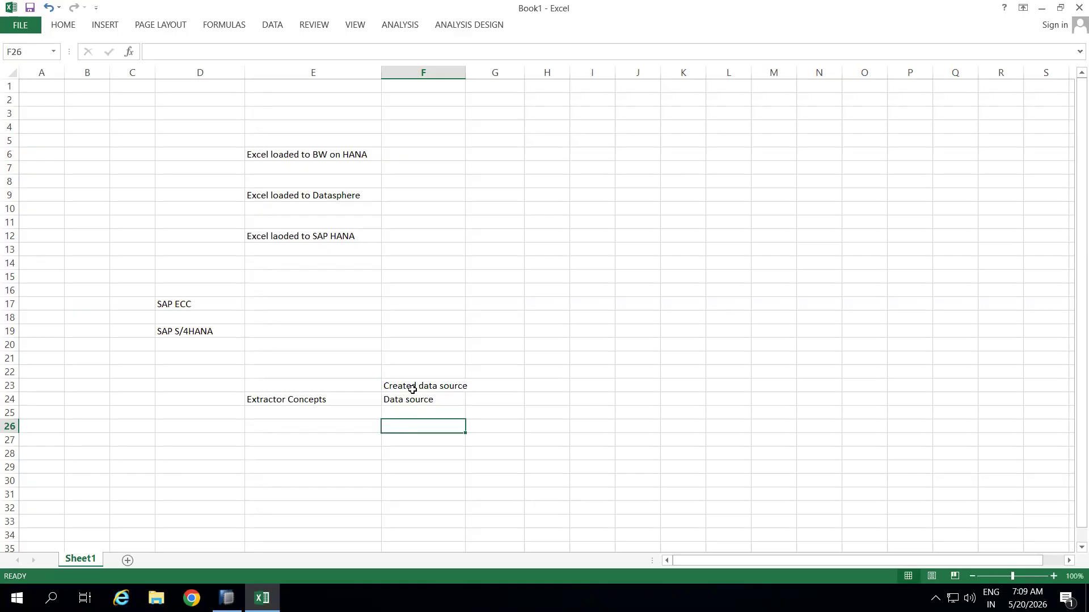
left_click(413, 390)
key("Delete")
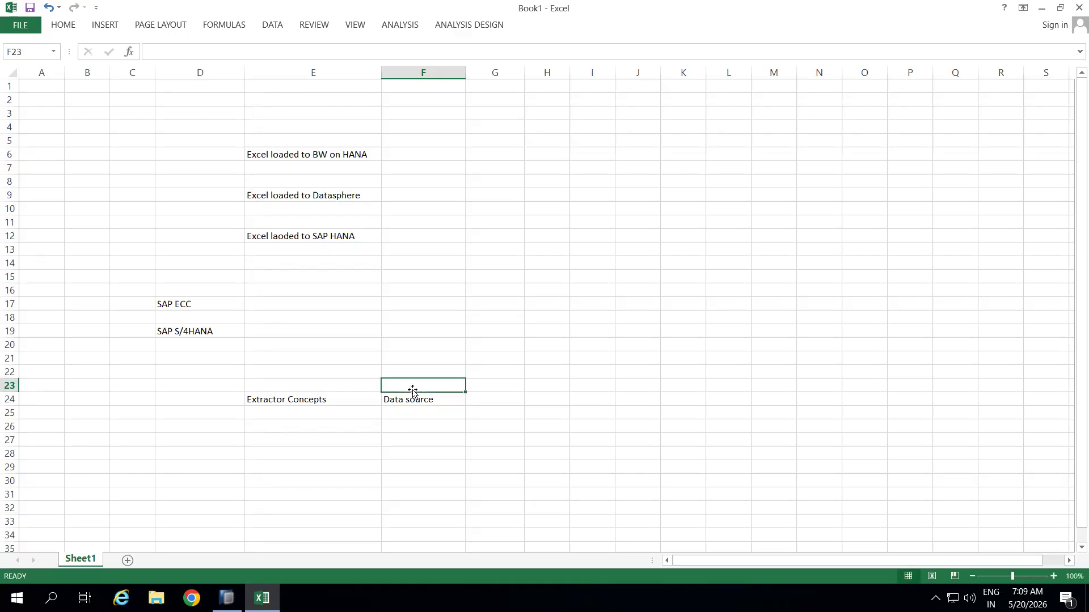
left_click(414, 424)
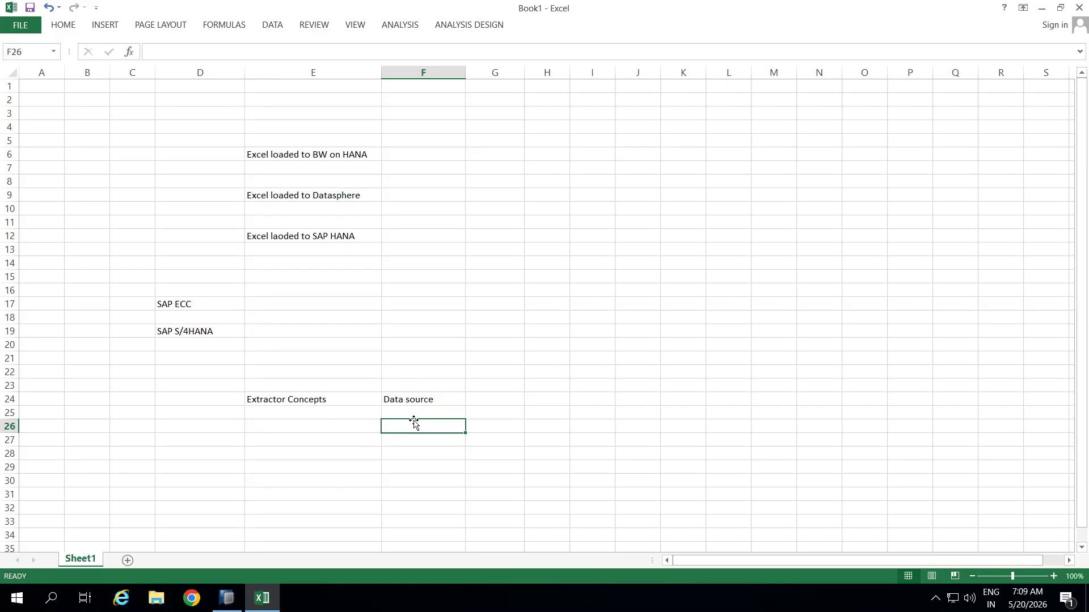
left_click(404, 151)
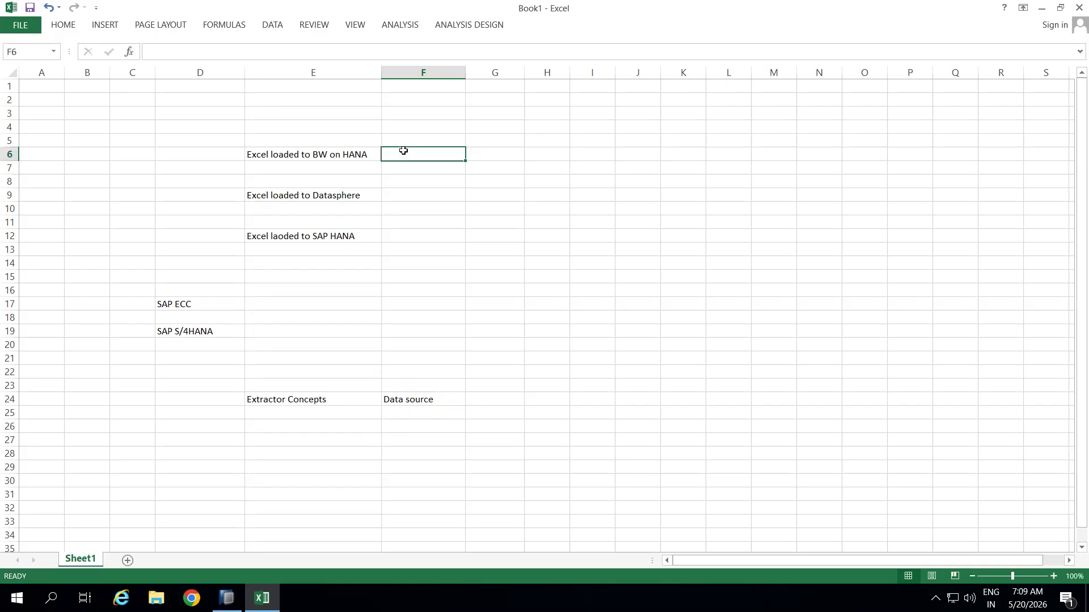
- Enter "CDS" in cell F22 and "Data source" beside it in cell G22
left_click(414, 369)
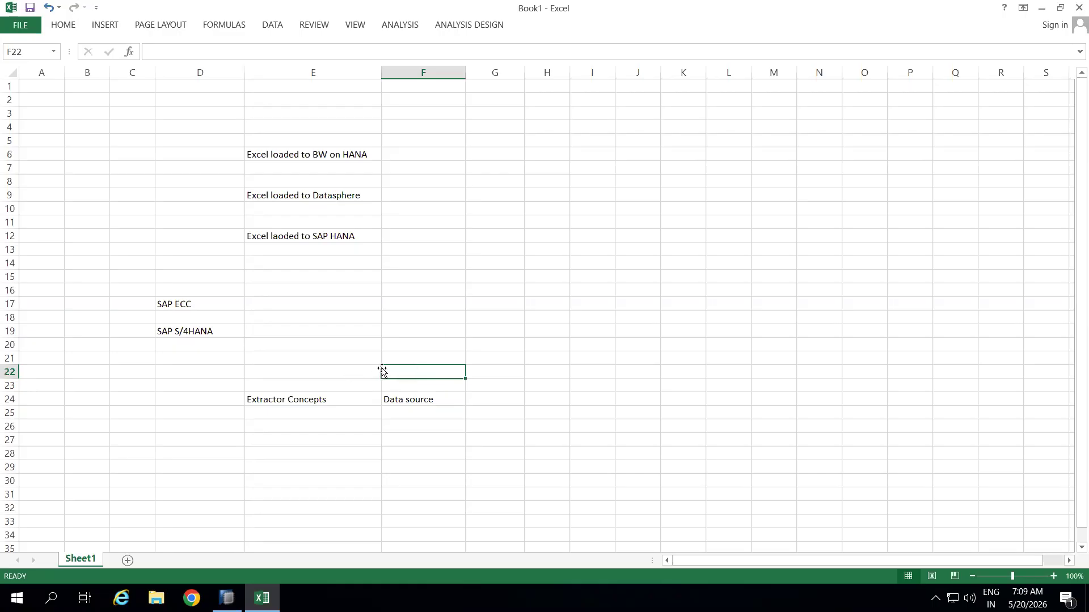
type("CDS")
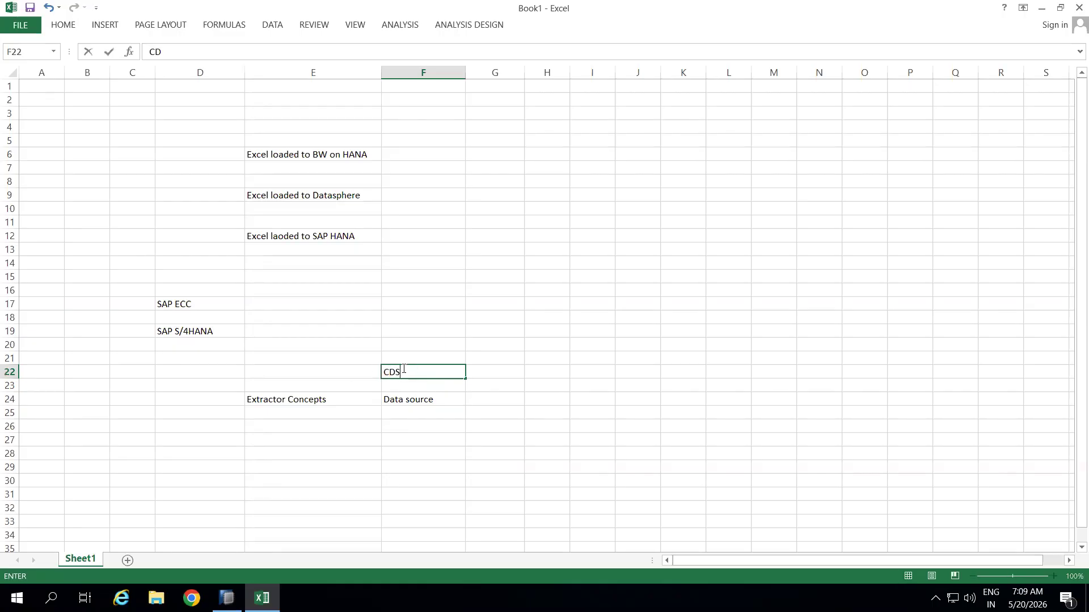
left_click(499, 368)
type("Data source")
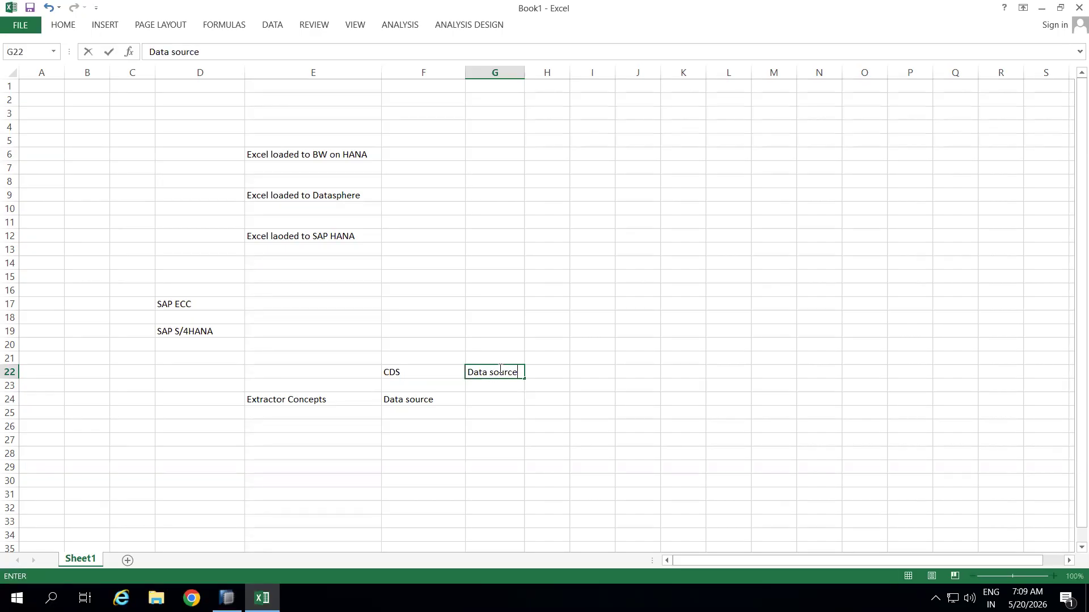
left_click(499, 423)
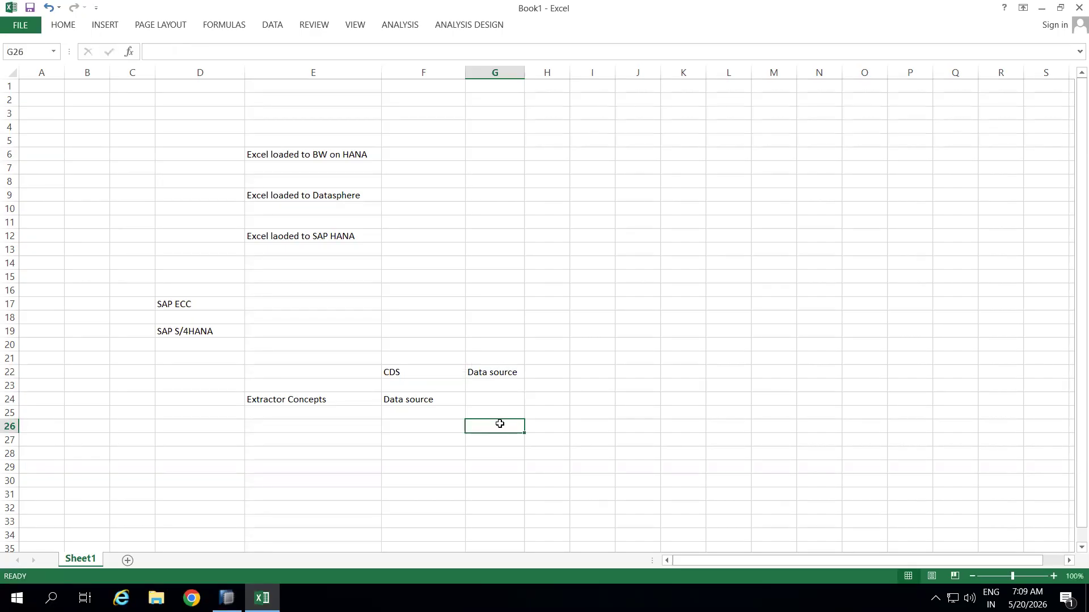
left_click(427, 370)
left_click_drag(427, 370, 493, 394)
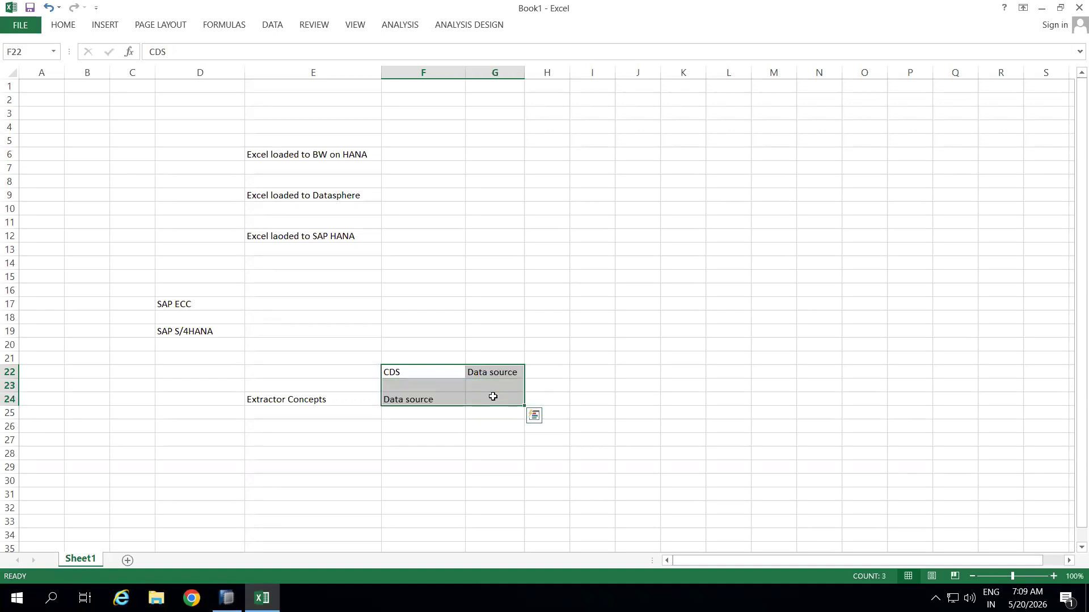
left_click(493, 427)
left_click(329, 159)
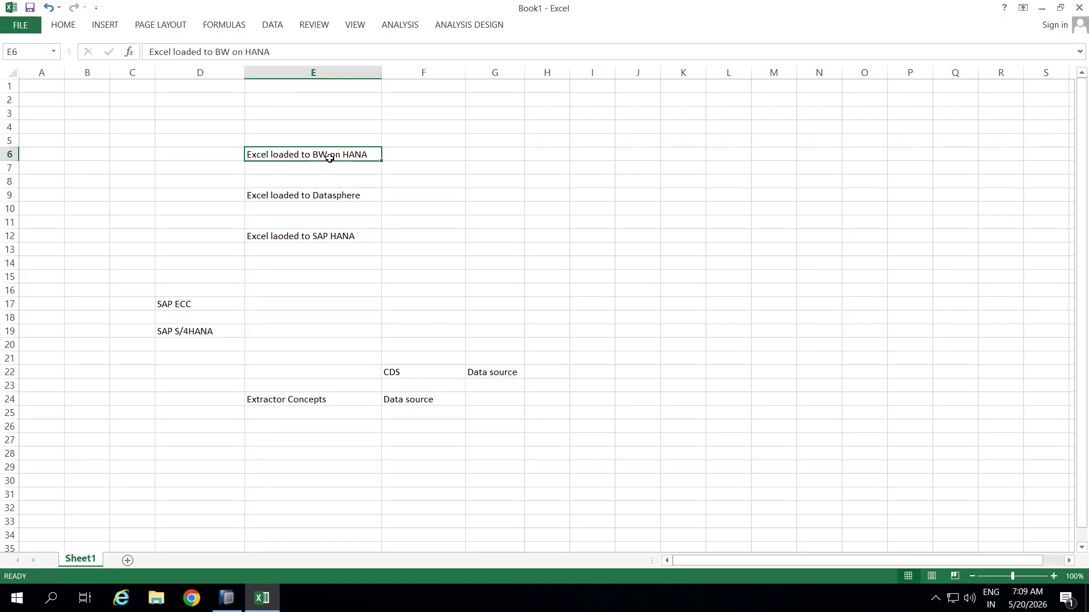
left_click(485, 373)
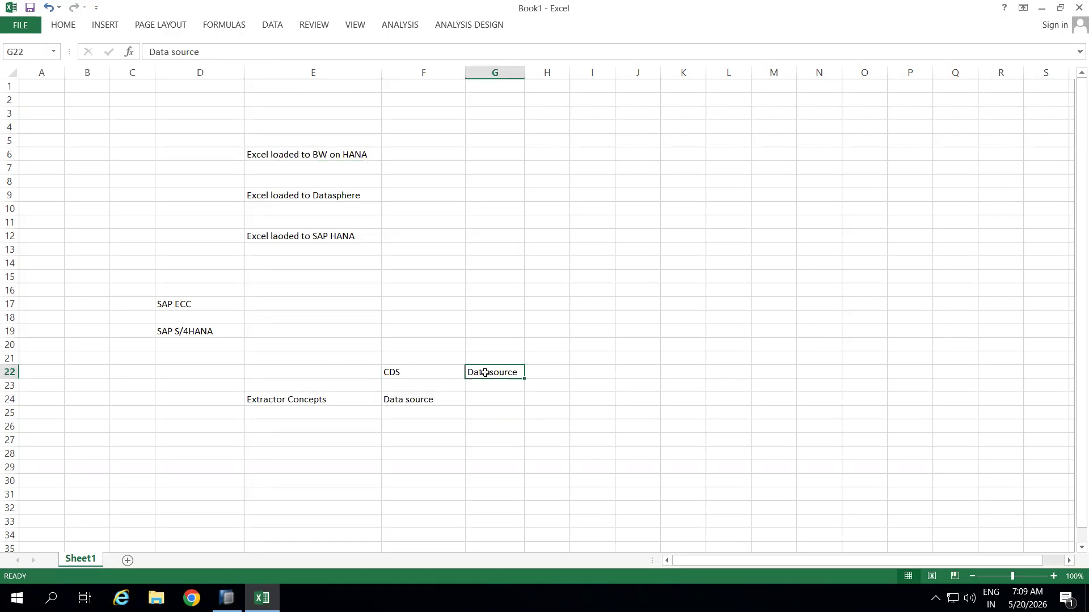
left_click(491, 329)
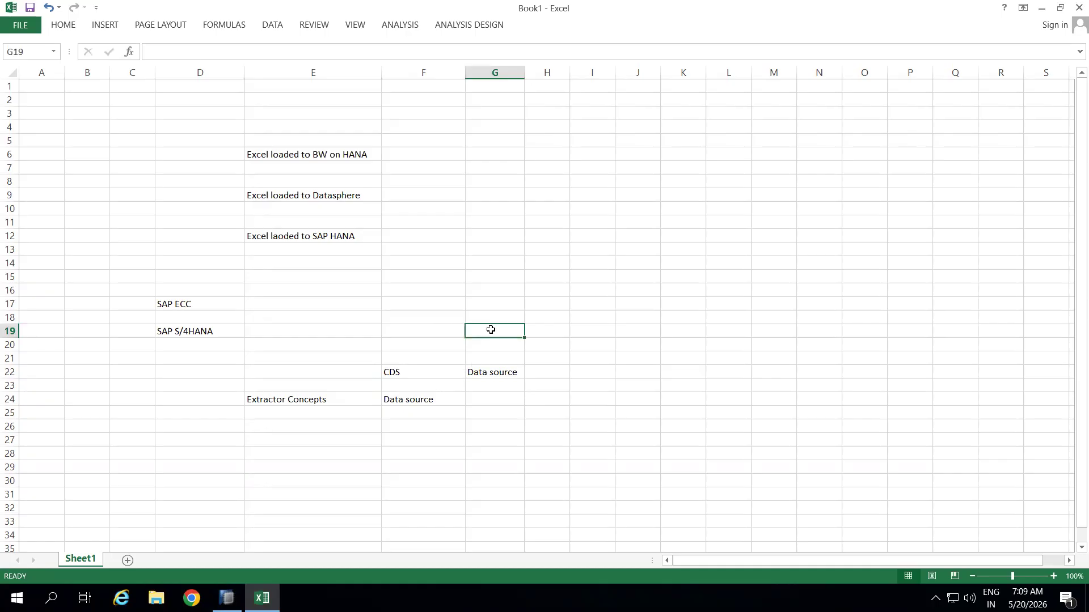
left_click(489, 373)
left_click(201, 325)
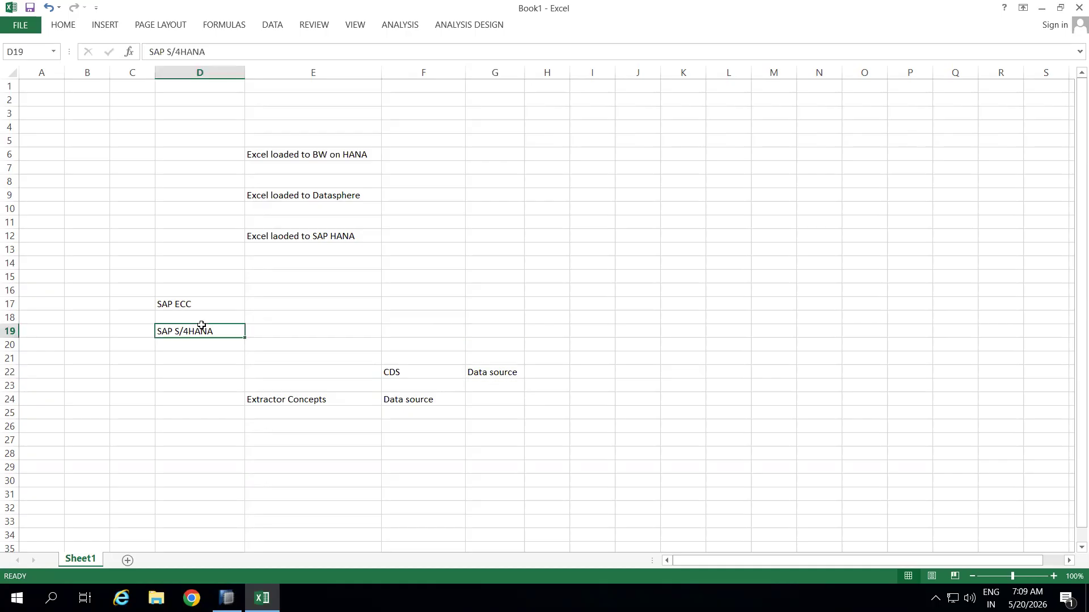
left_click(182, 304)
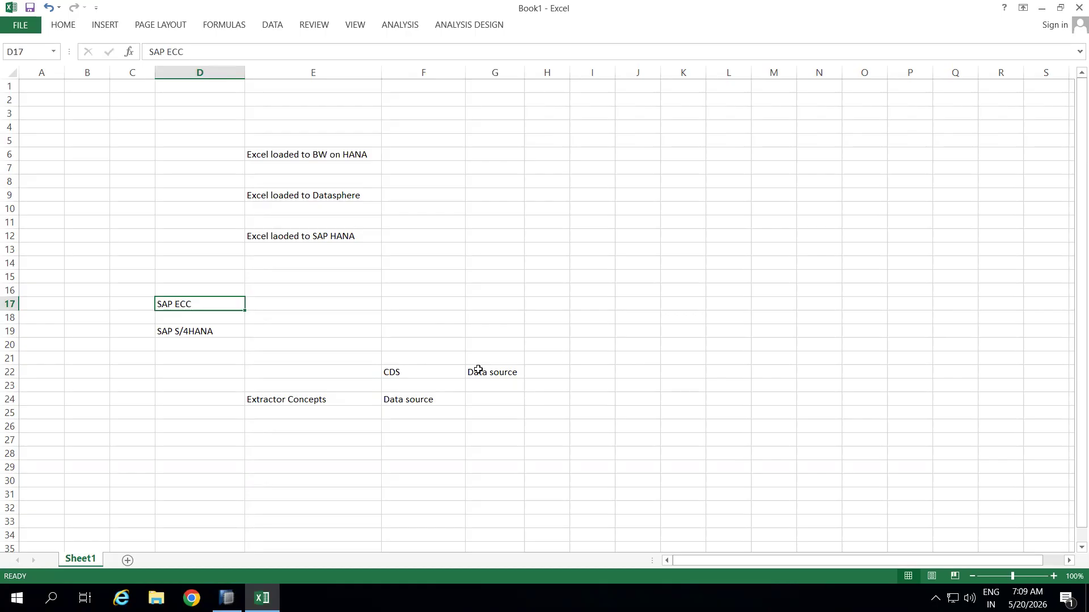
- Enter "SAP BW on HANA" in cell D21, below SAP S/4HANA
left_click(182, 363)
type("SAP")
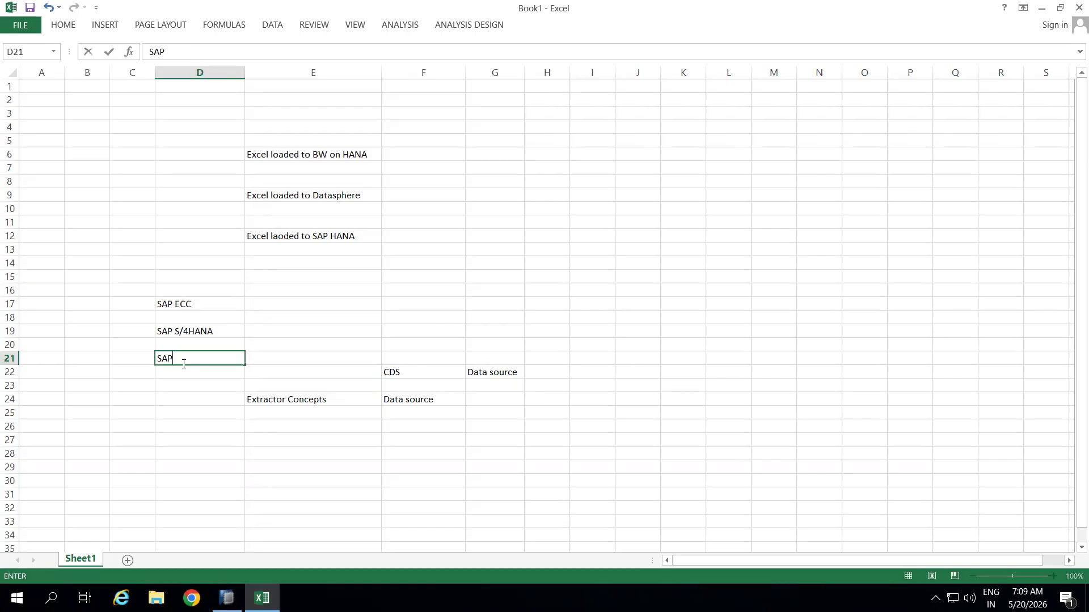
type(" BW on HANA")
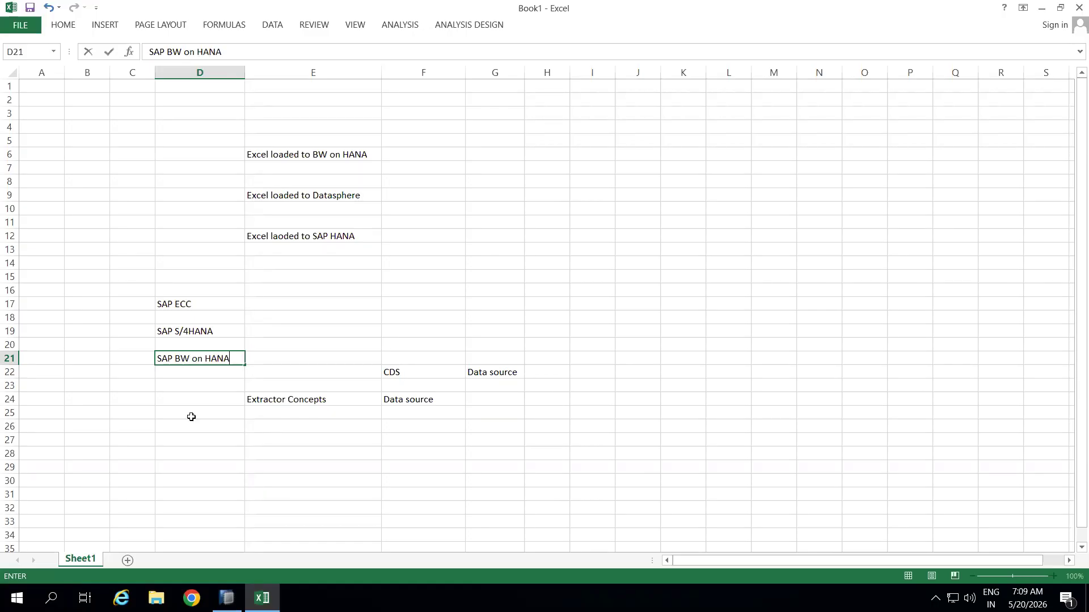
left_click(191, 417)
- Label the three SAP systems in column C: "CDS" in C21, "LO" in C19 and "FI" in C17
left_click(138, 361)
type("CDS")
left_click(175, 397)
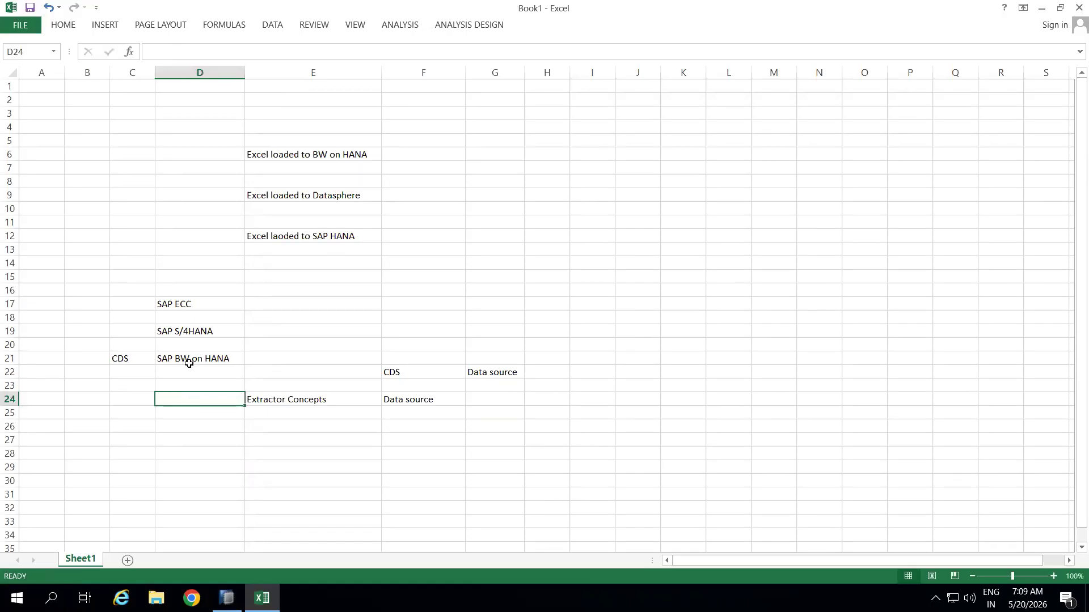
left_click(206, 361)
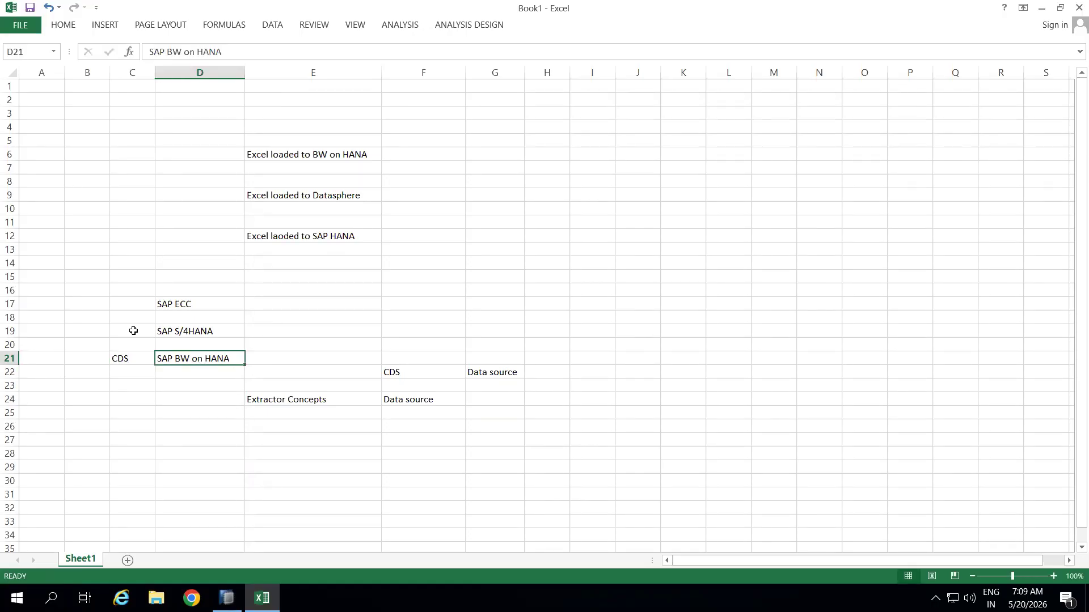
left_click(133, 330)
type("LO")
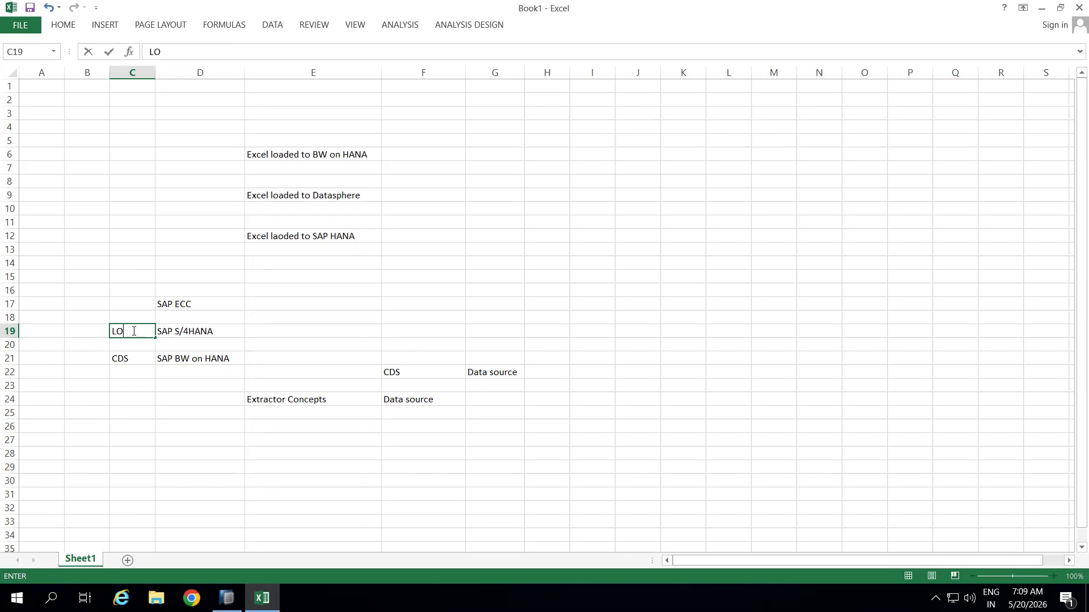
left_click(131, 305)
type("FI")
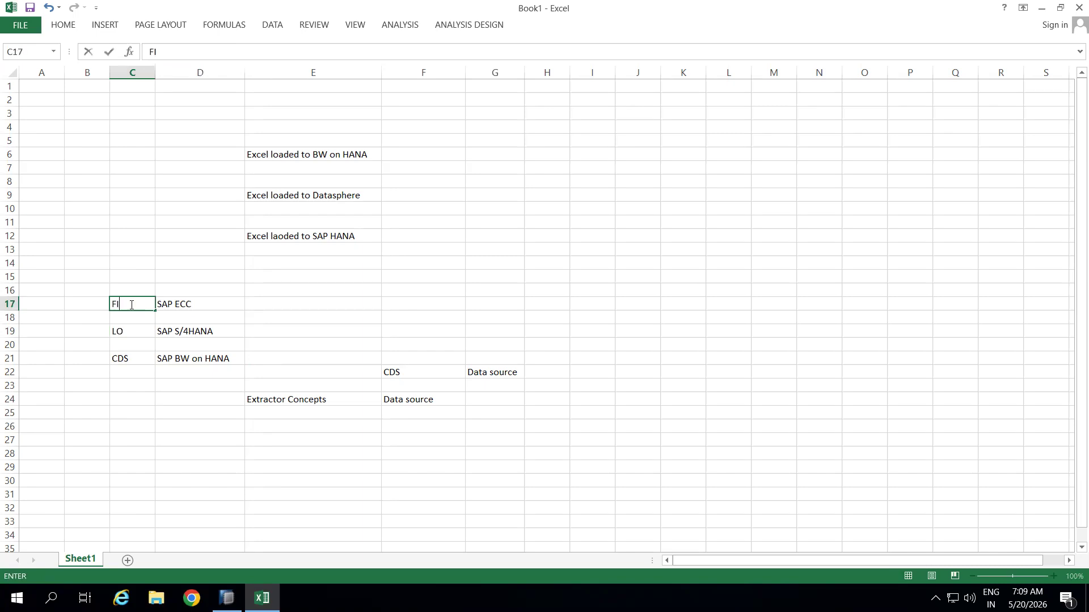
left_click(247, 331)
left_click(135, 306)
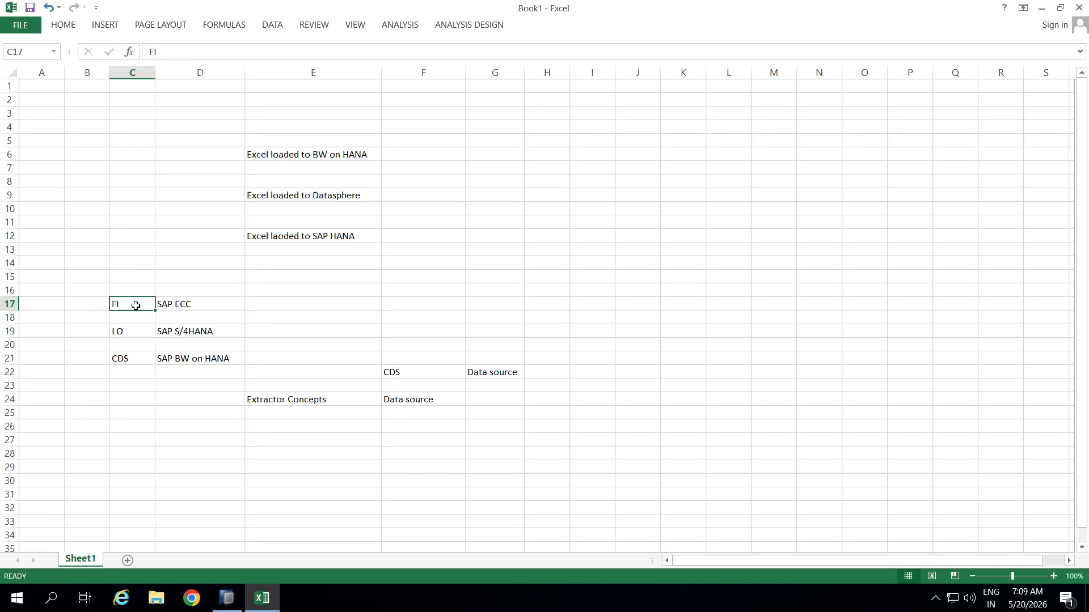
left_click(89, 300)
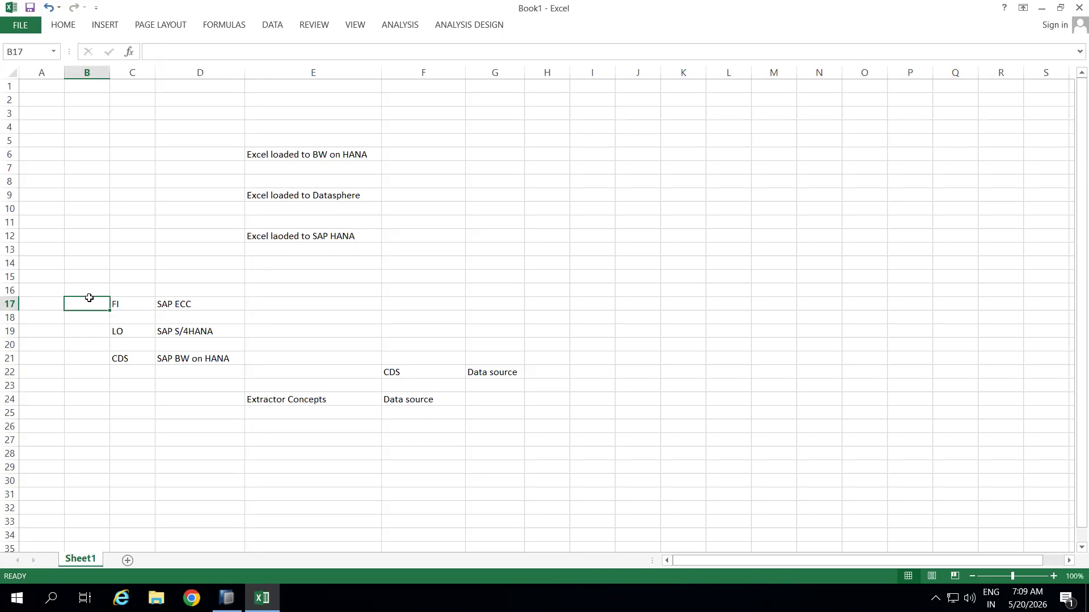
left_click_drag(122, 302, 196, 329)
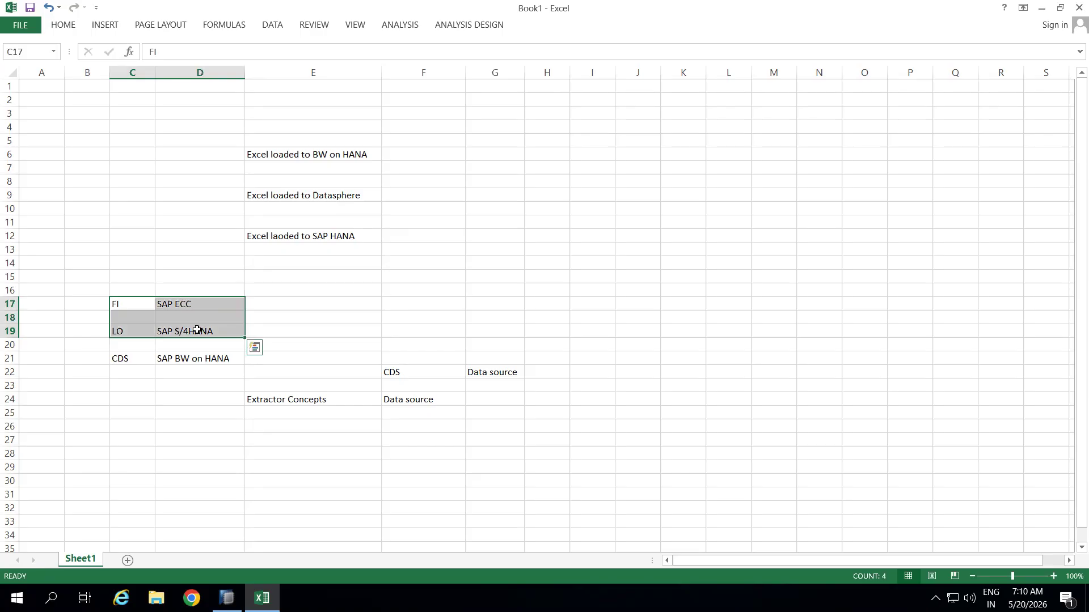
left_click(283, 196)
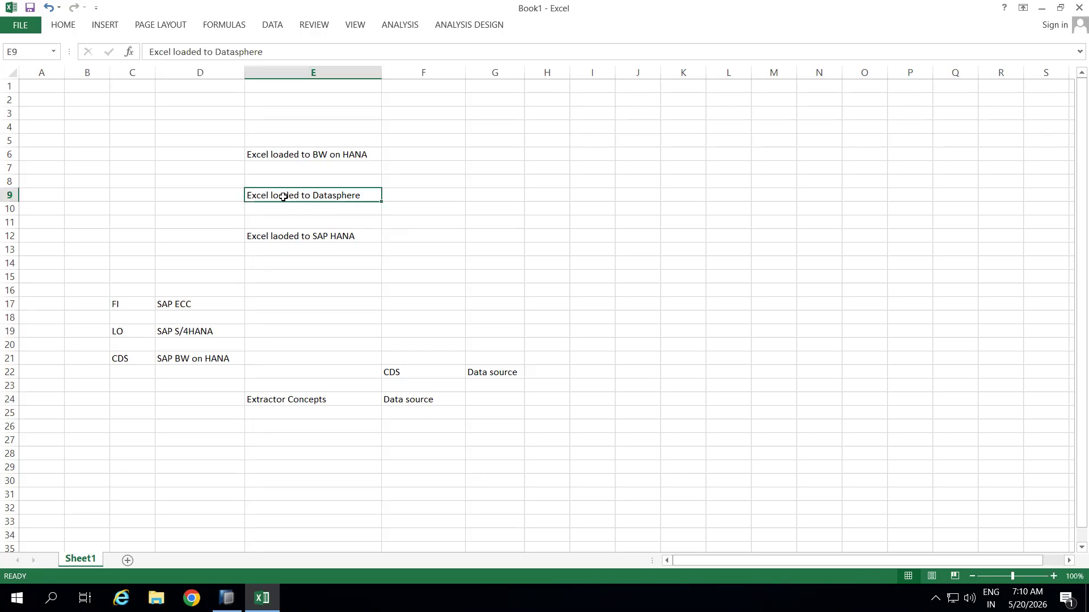
left_click(319, 237)
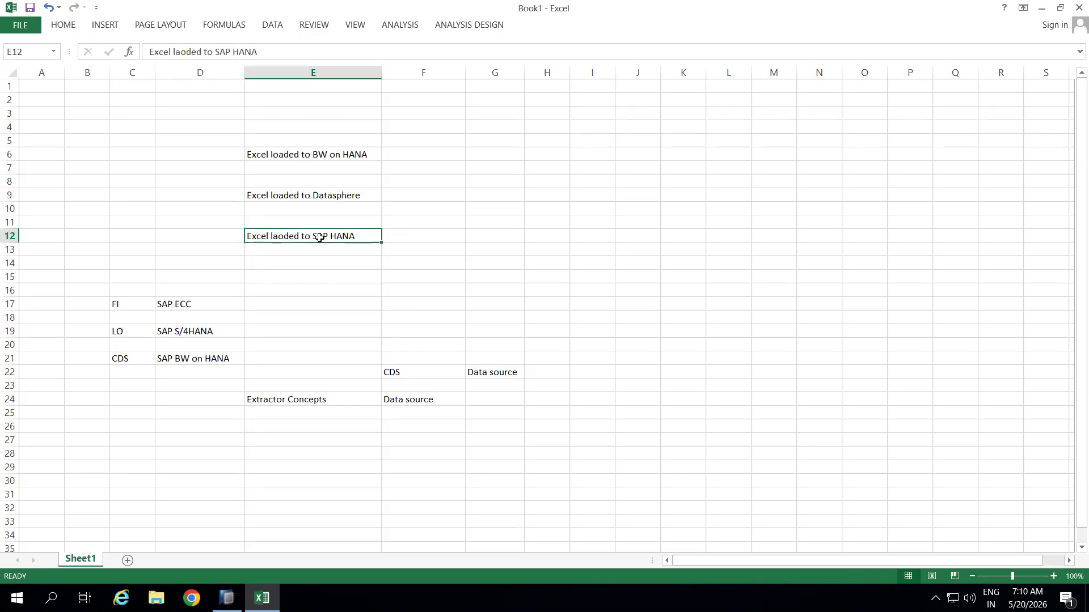
left_click(312, 196)
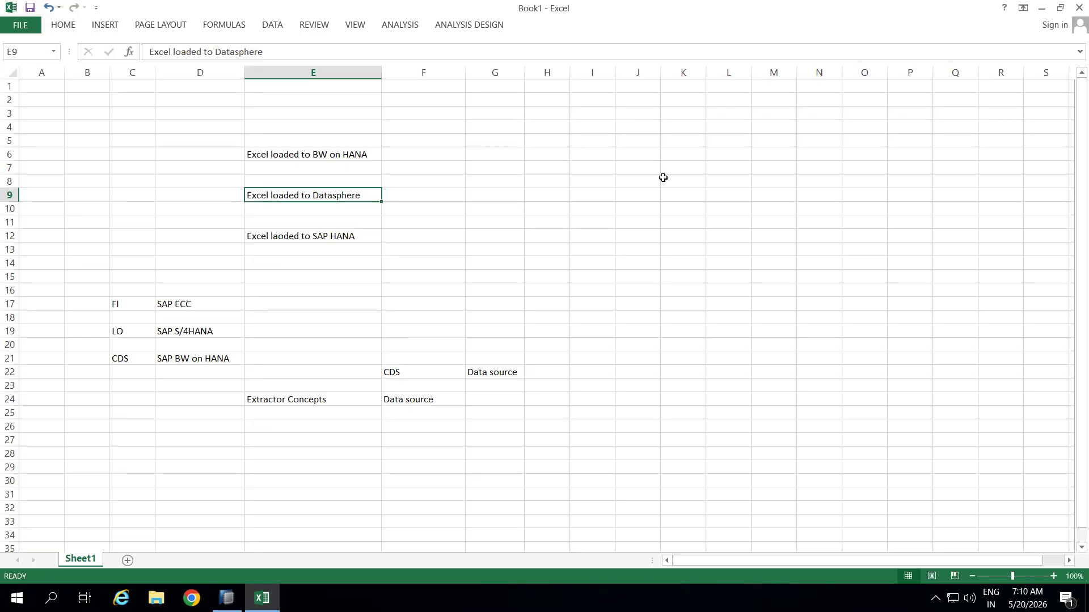
- Enter "Replication Flow" in cell J8 and widen column J well beyond the text
left_click(645, 181)
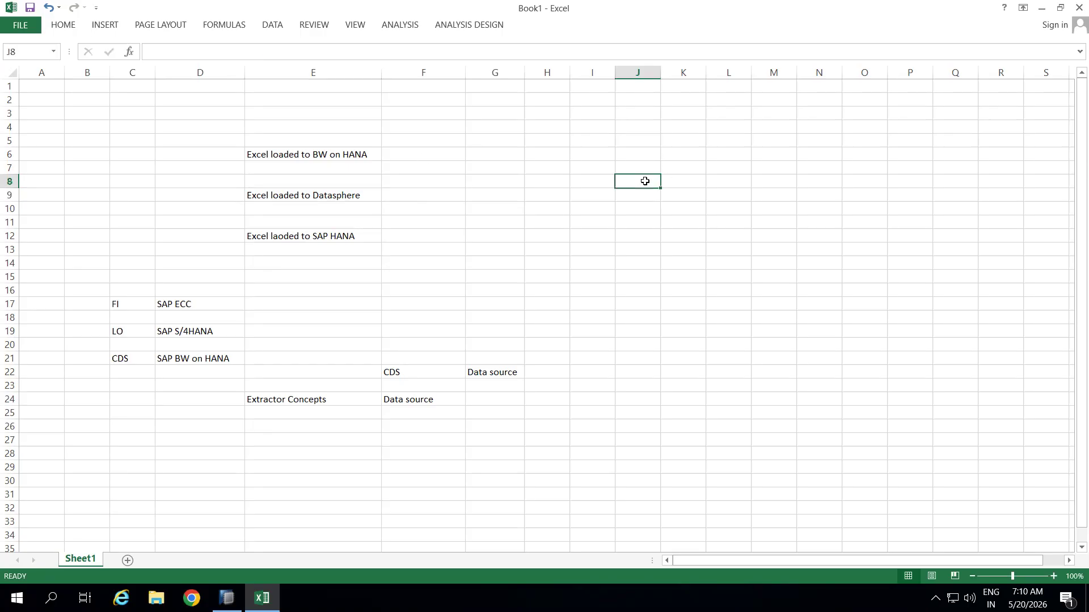
type("Replic")
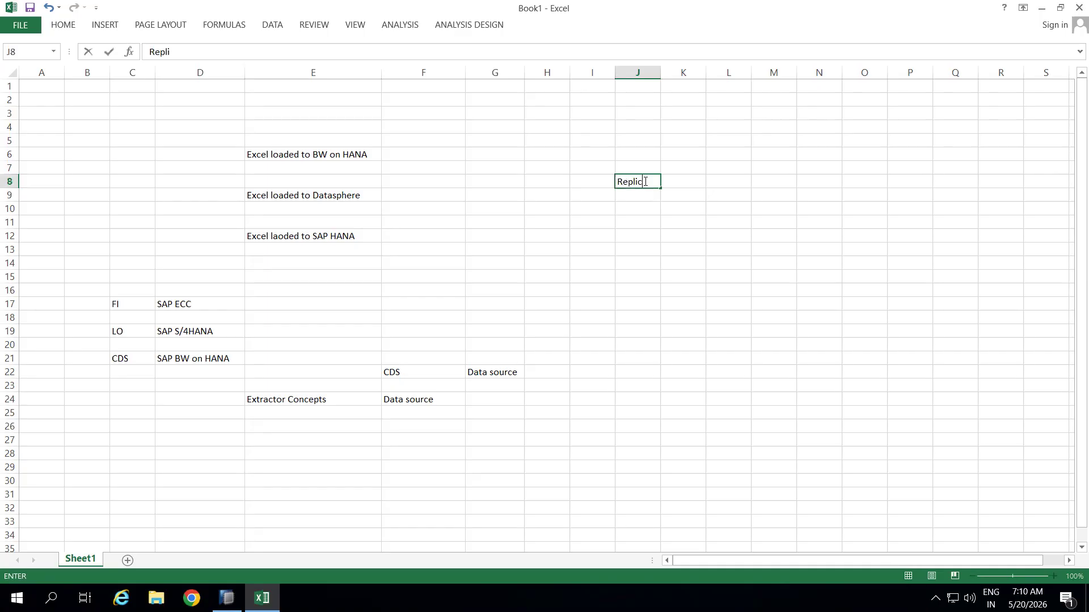
type("ation FLow")
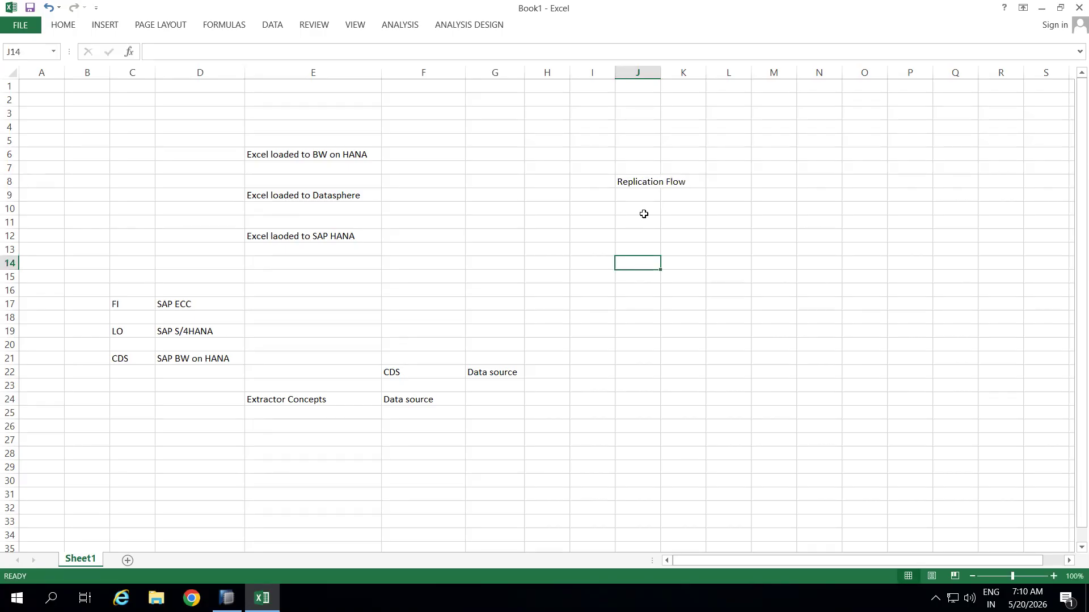
left_click_drag(660, 73, 771, 83)
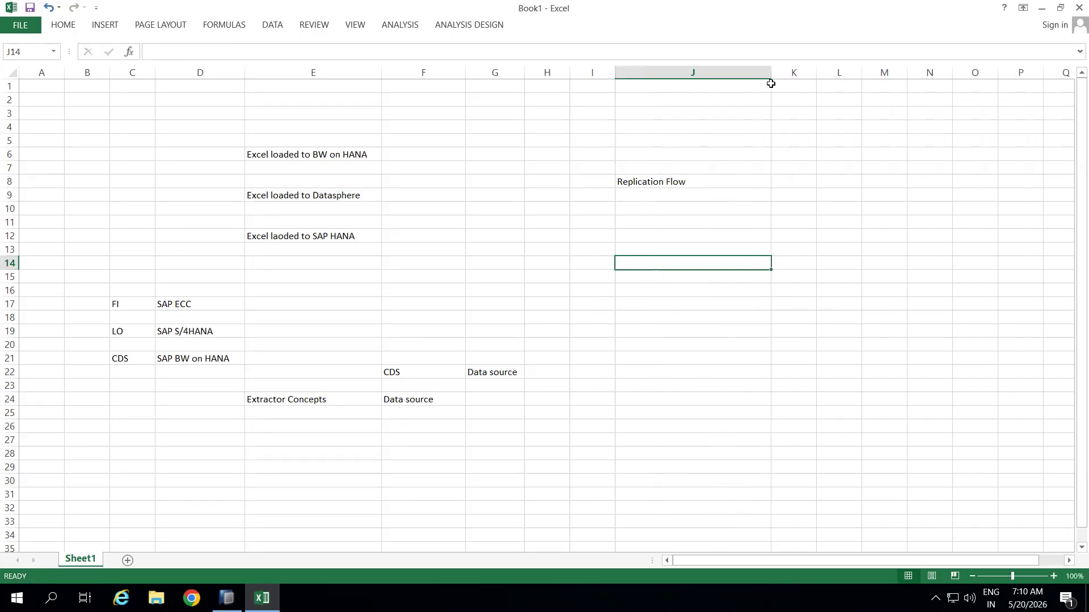
- Enter the note "it will raw data from source" in cell J10, below Replication Flow
left_click(642, 207)
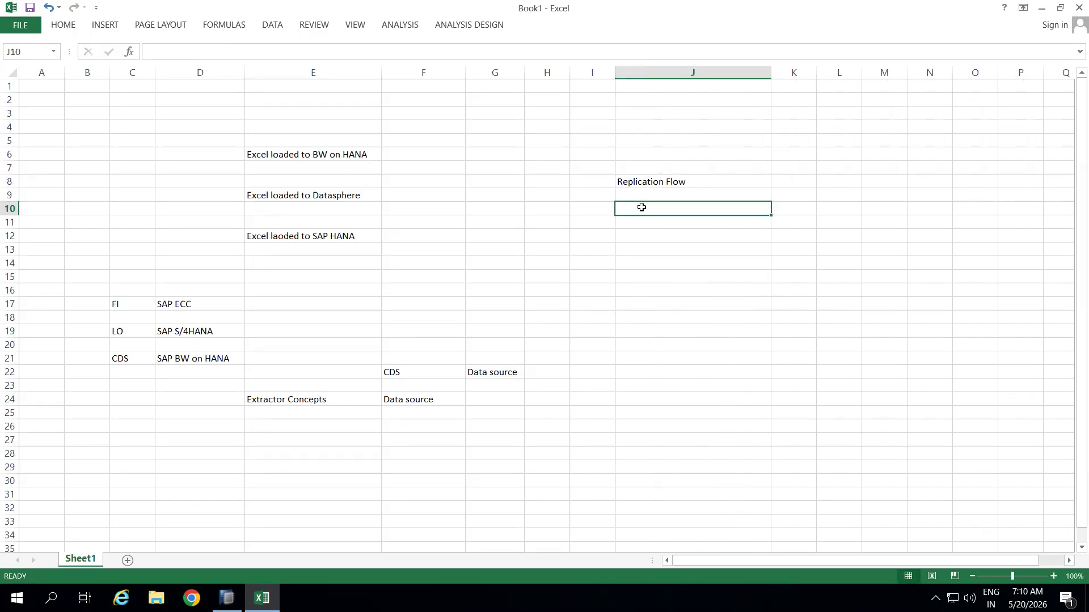
type("I twil")
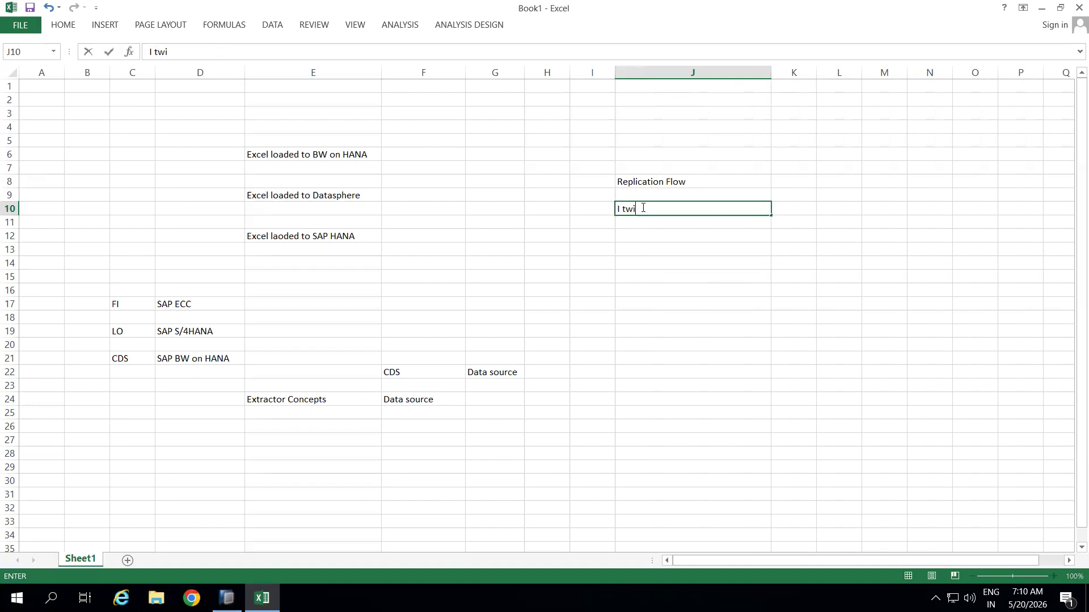
key("BackSpace")
key("BackSpace")
key("BackSpace")
type("it will raw data")
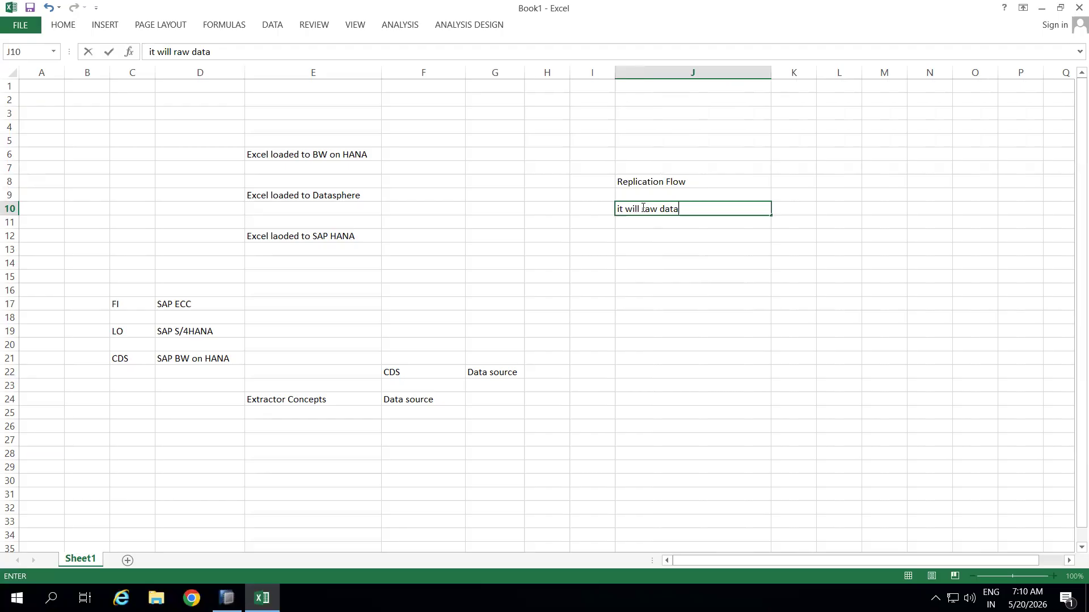
type("from source")
left_click(712, 273)
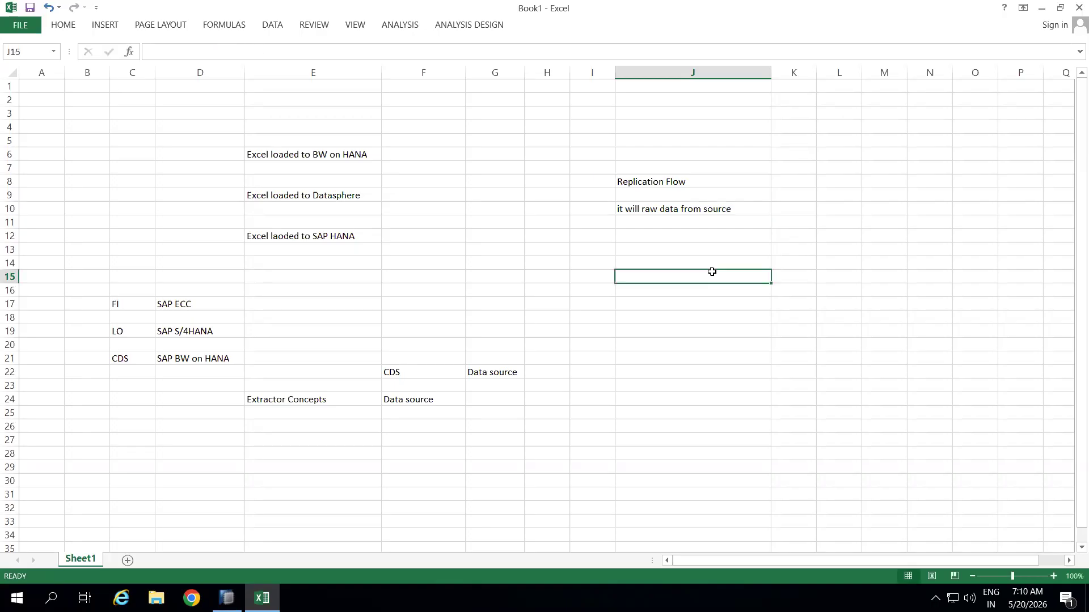
left_click(634, 182)
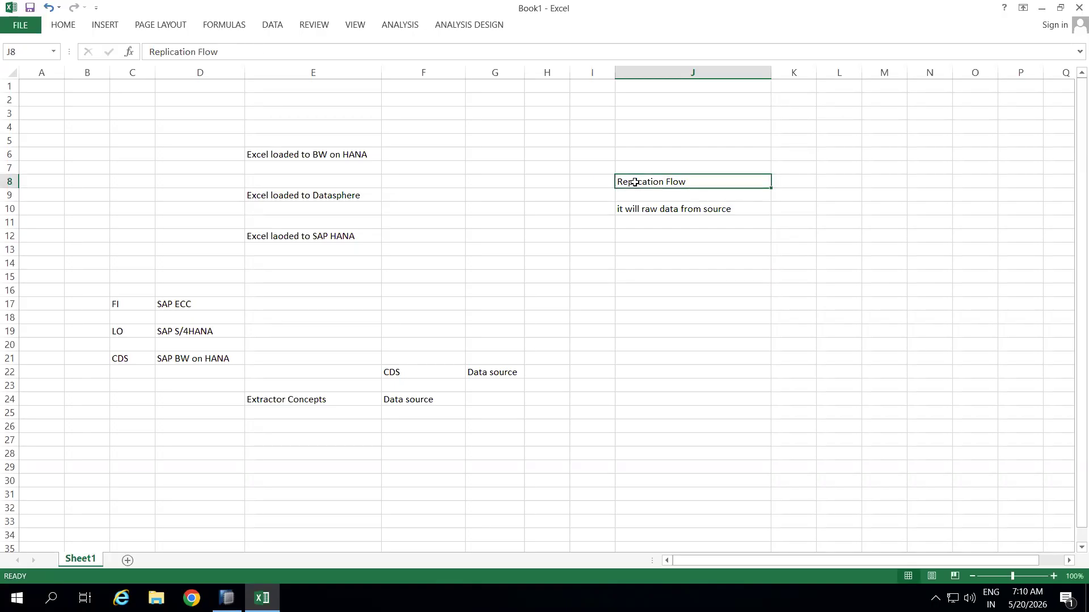
- Enter the note "source can be anything like SAP datasphere or sap bw or s/4HAAN or oracle" in cell J12
left_click(643, 208)
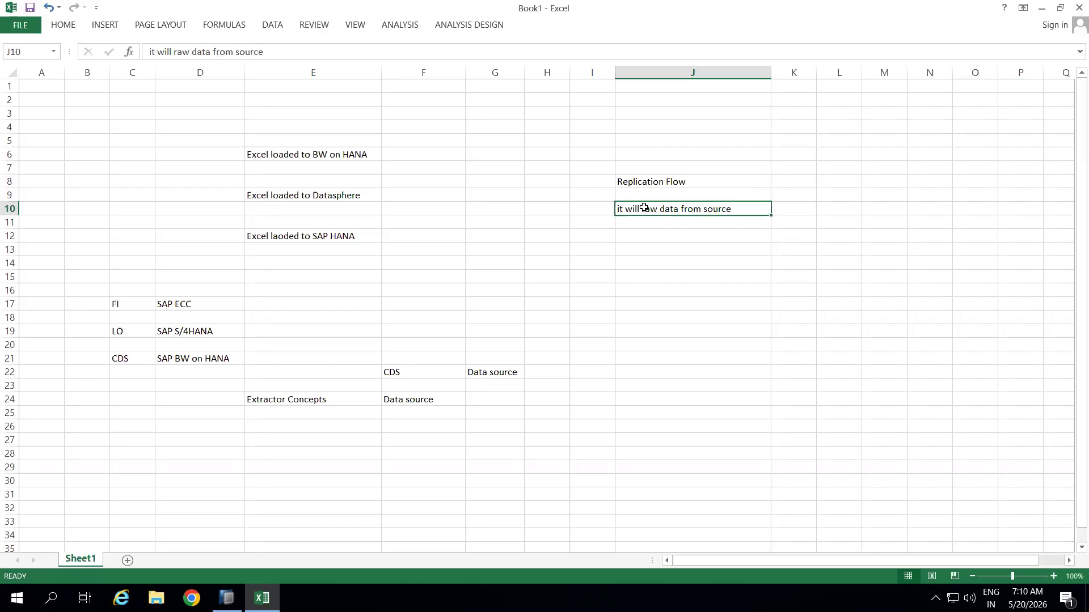
left_click(642, 238)
type("source can be anything like SAP datasphere or")
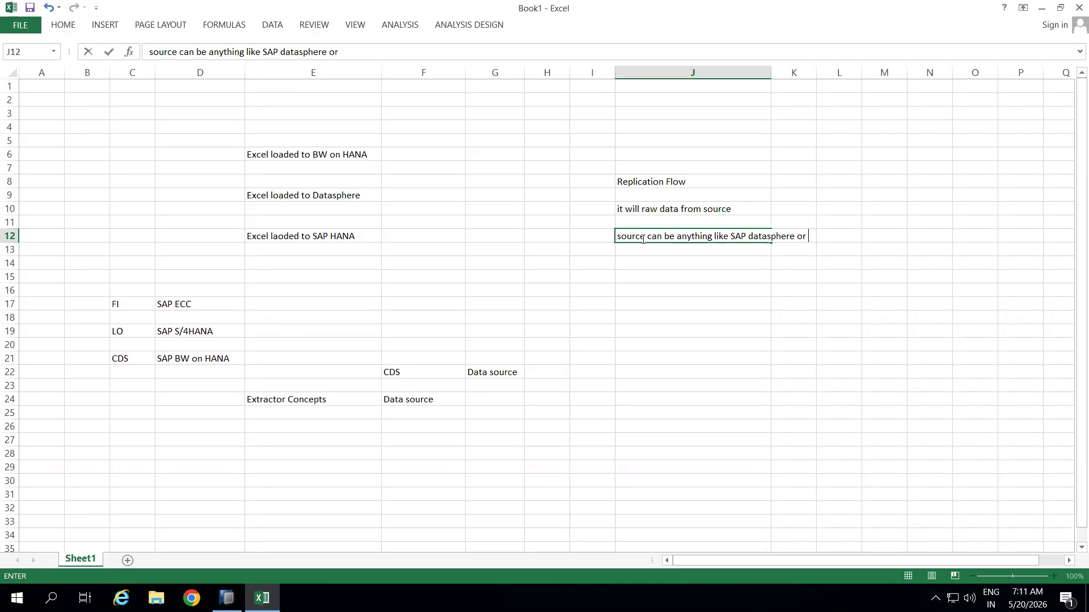
key("BackSpace")
type("r sap bw or s/4HAAN or")
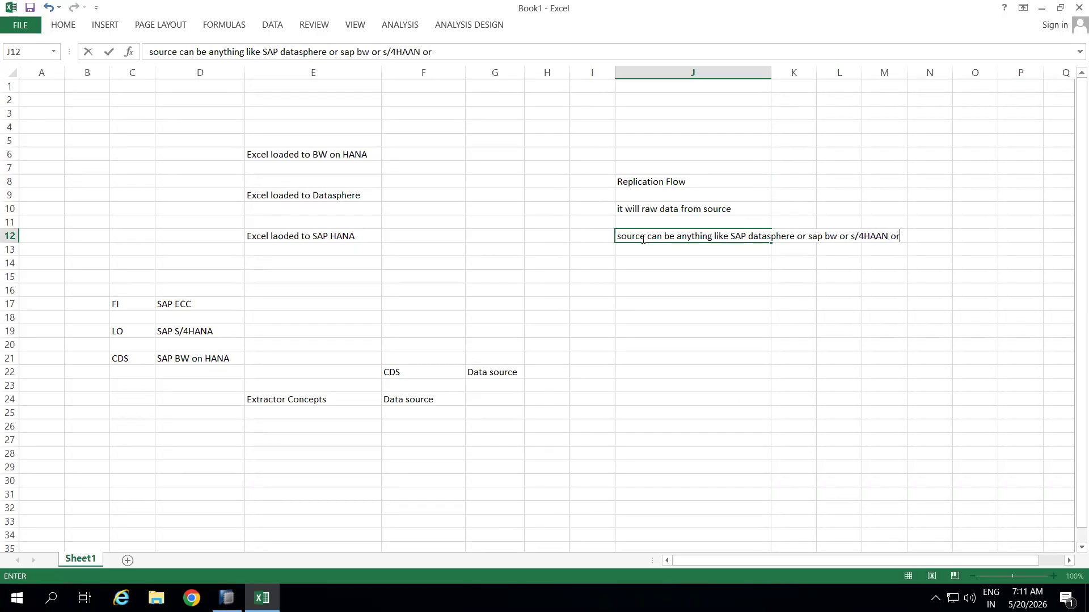
type(" oracle")
- Enter "sap system or non sap system" in cell J13 and widen column J to fit the longest note
left_click(643, 253)
type("sap system ")
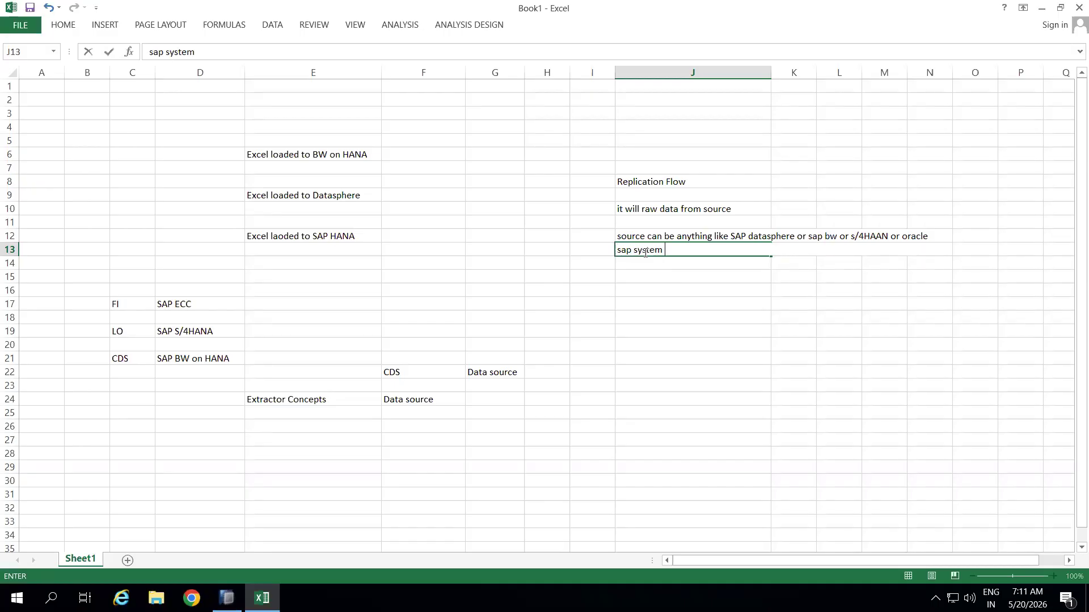
type("or non sap system")
left_click(644, 308)
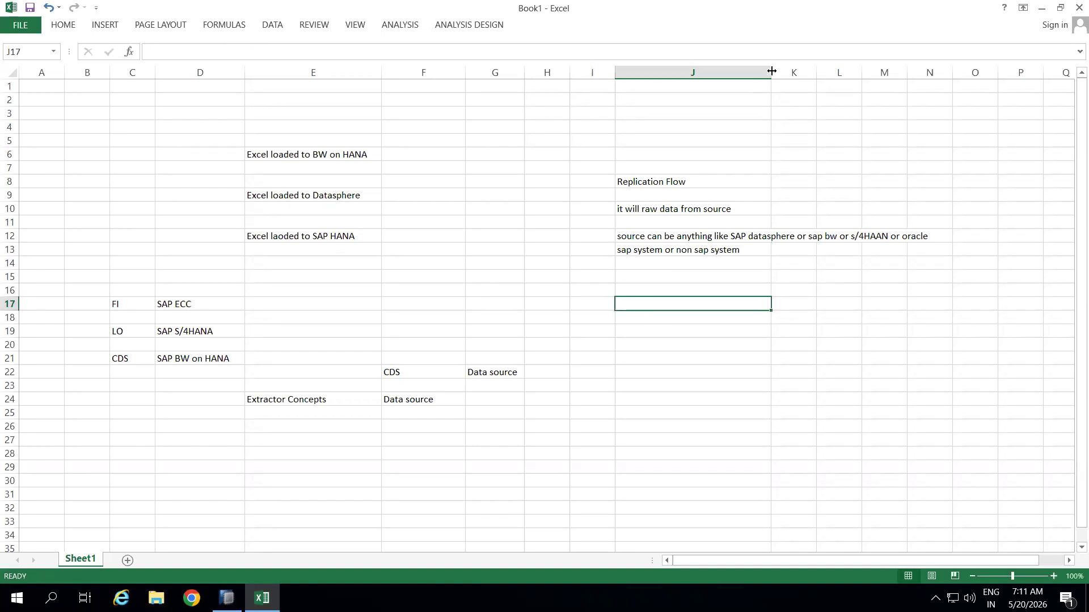
left_click_drag(772, 71, 951, 97)
- Make the Replication Flow heading in cell J8 bold
left_click(701, 238)
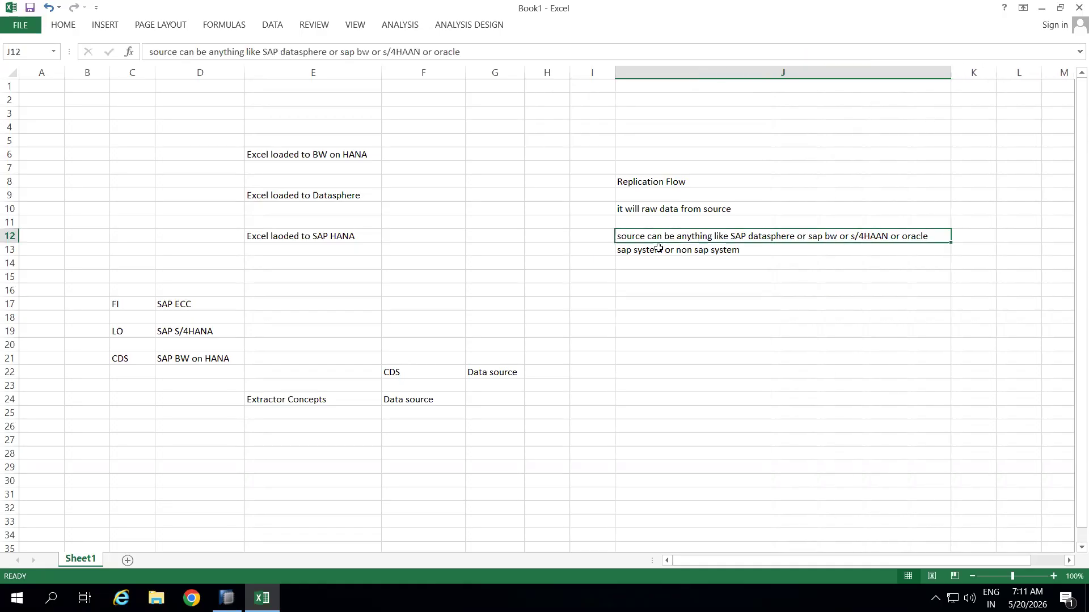
left_click(647, 183)
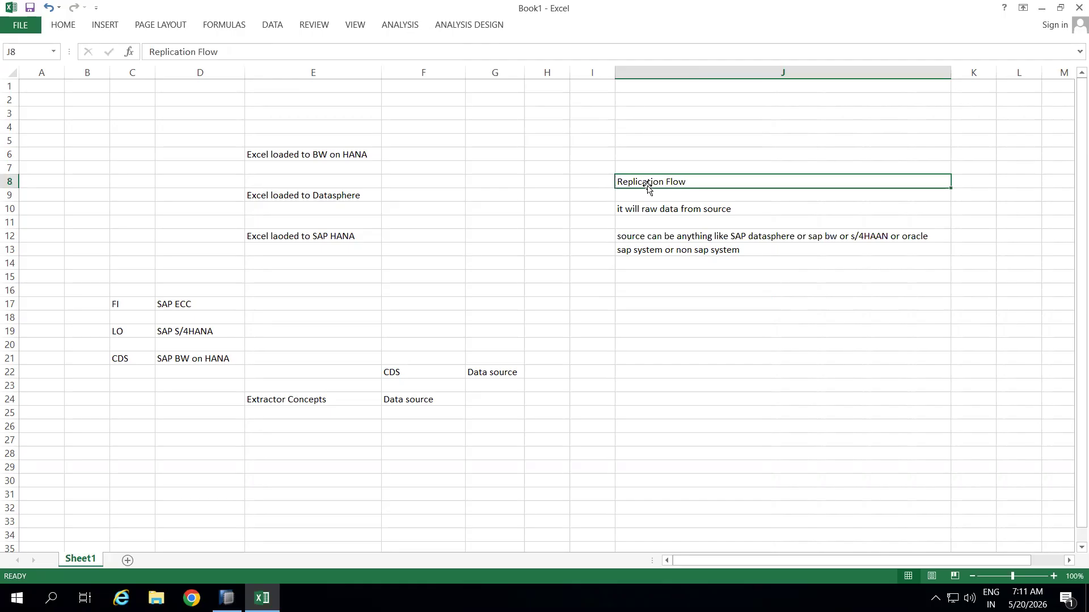
key("ctrl+b")
left_click(654, 238)
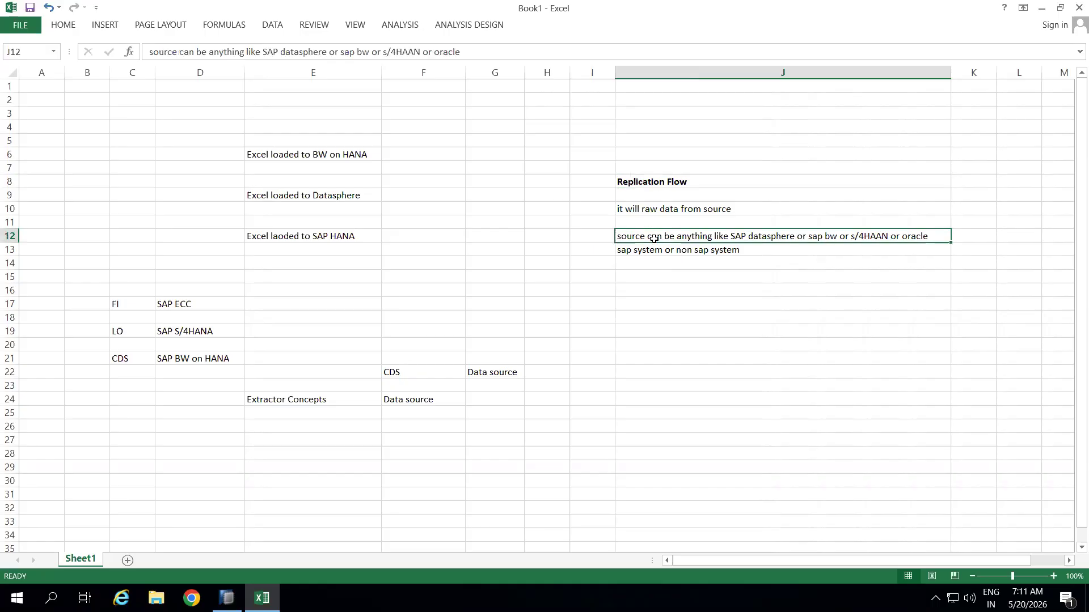
left_click(654, 250)
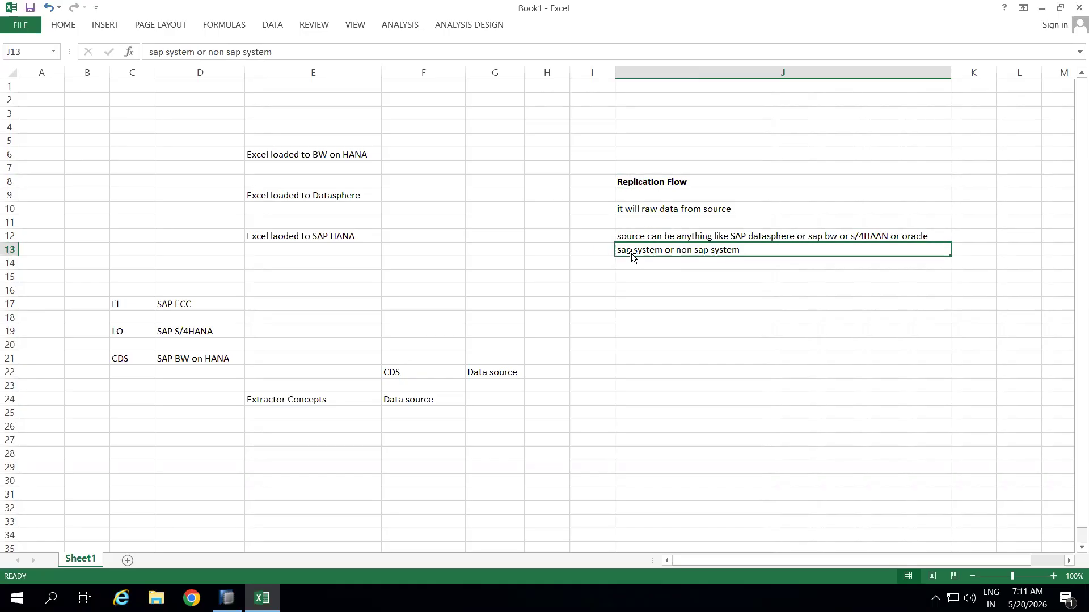
left_click(179, 309)
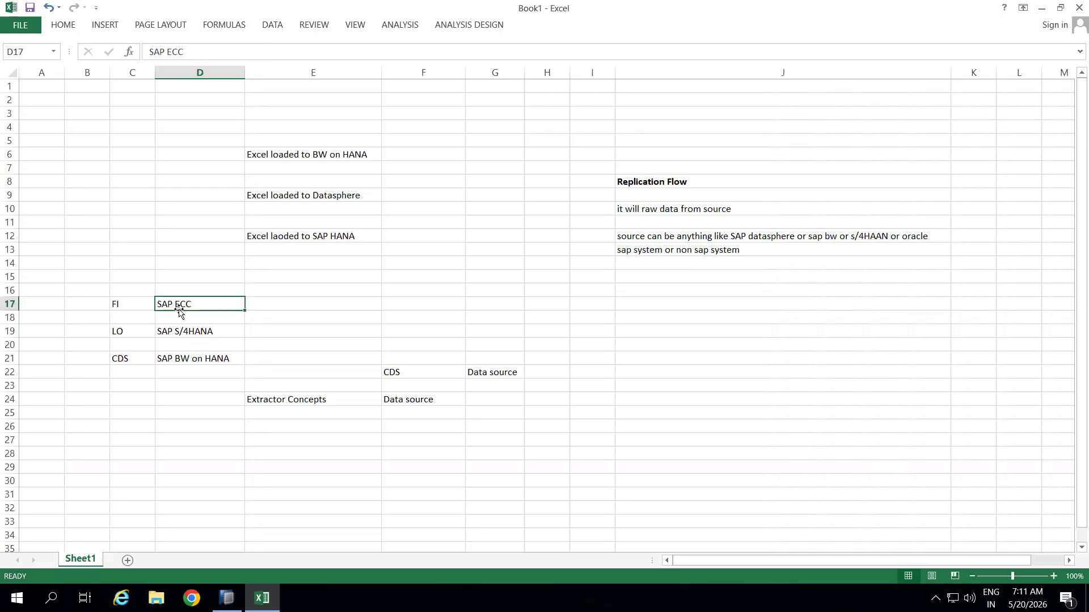
left_click(196, 331)
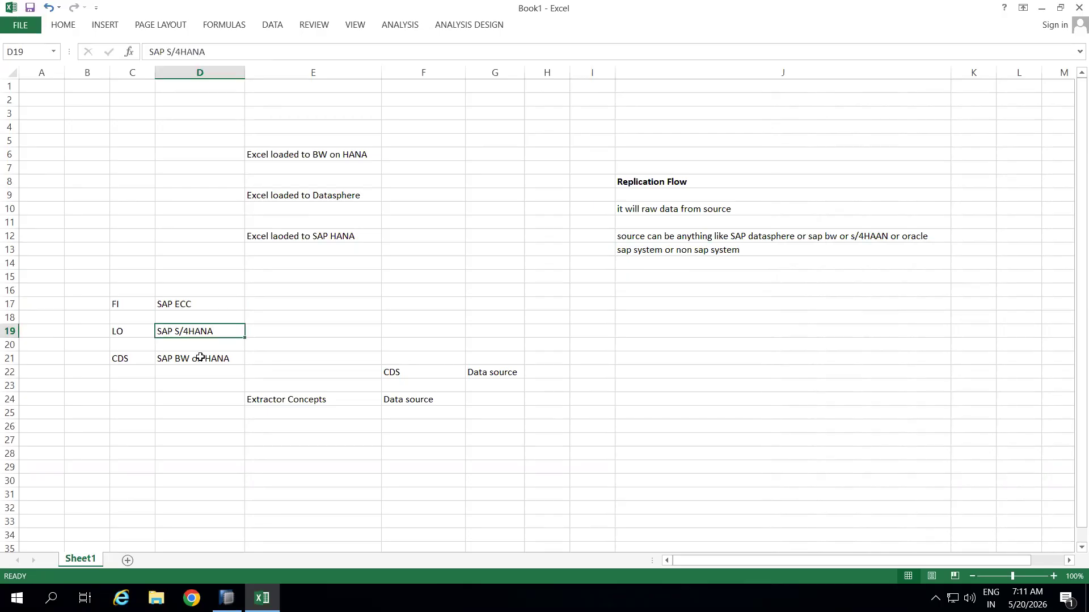
left_click(201, 358)
left_click_drag(189, 299, 186, 361)
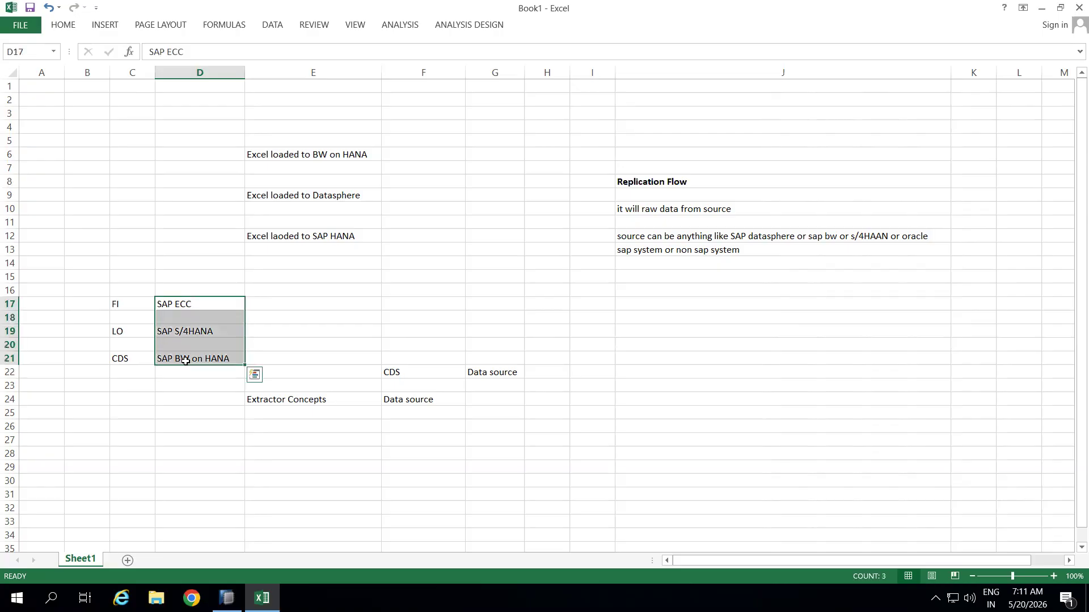
left_click(690, 274)
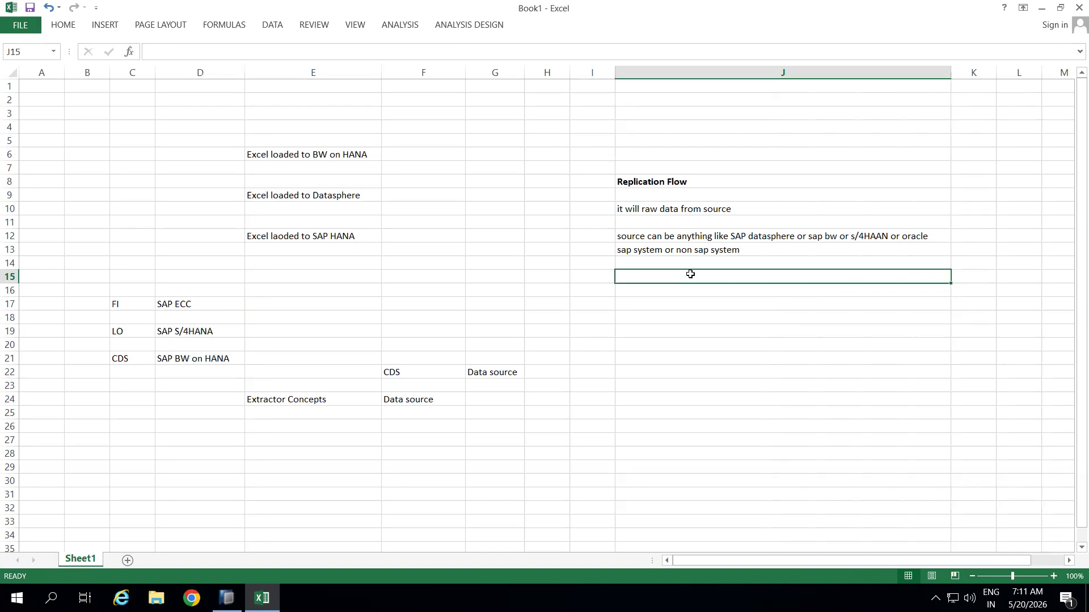
left_click(690, 291)
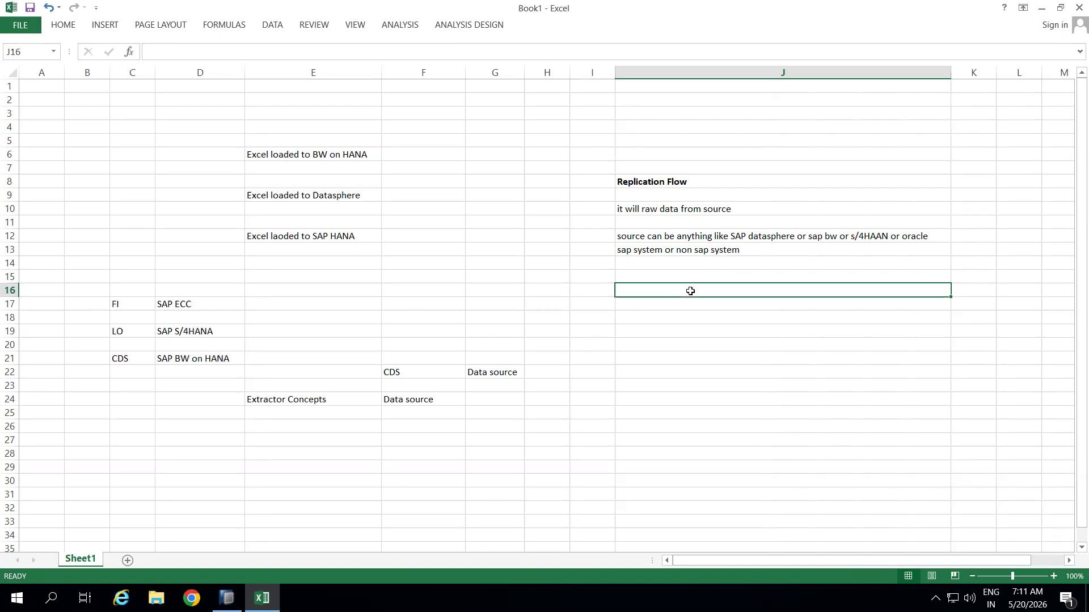
left_click(689, 306)
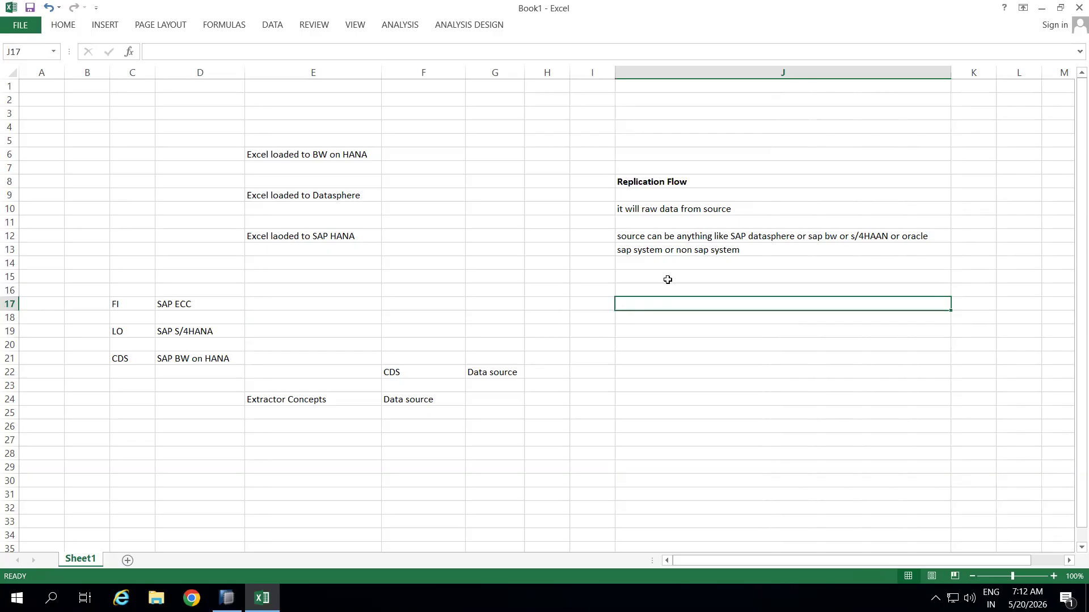
left_click_drag(668, 279, 668, 384)
left_click(671, 436)
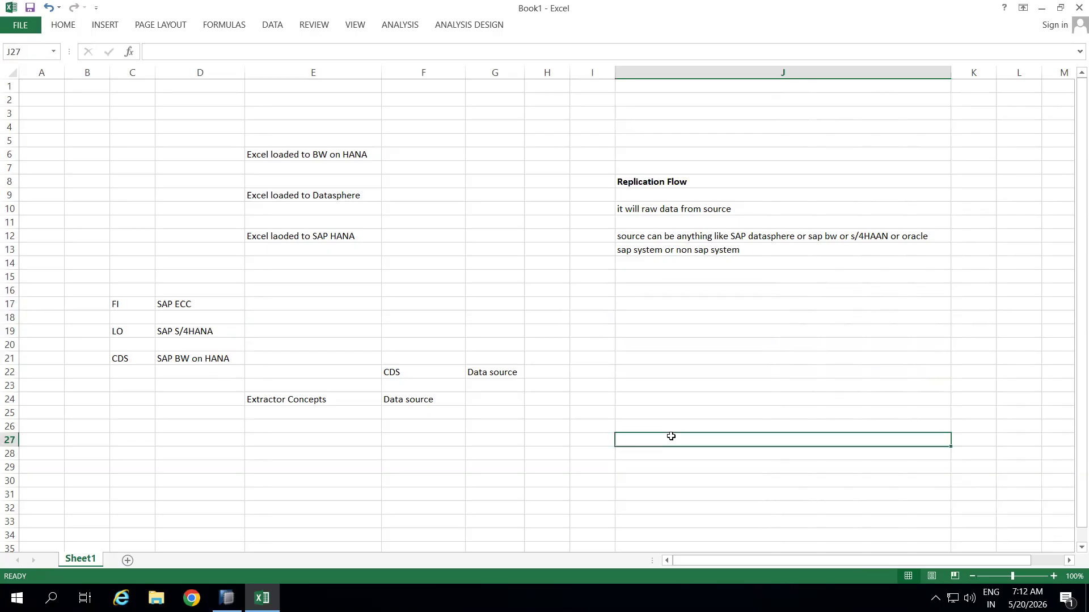
left_click(696, 241)
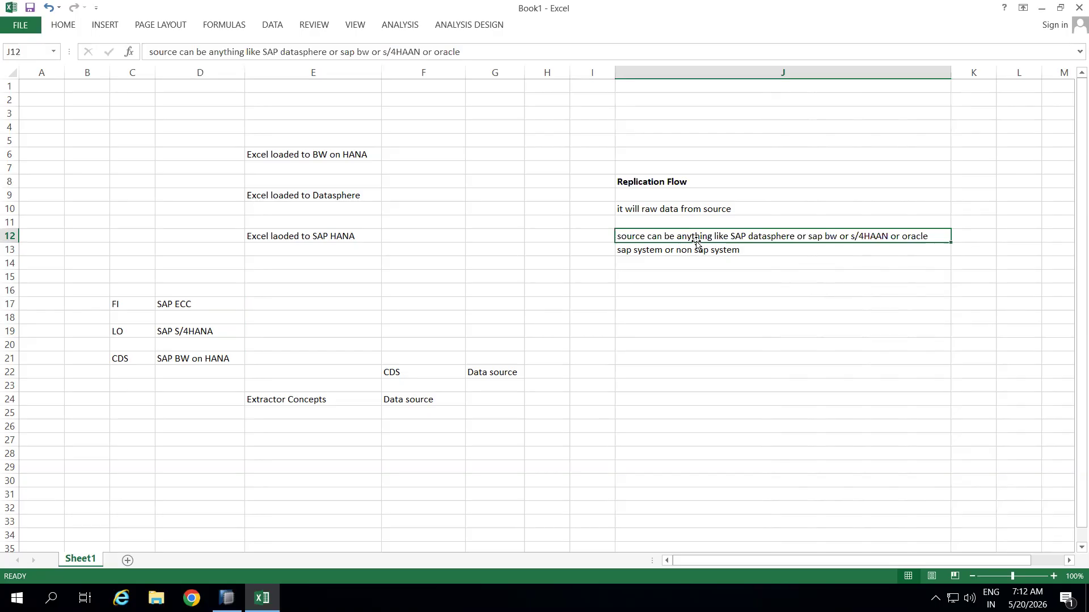
left_click(662, 307)
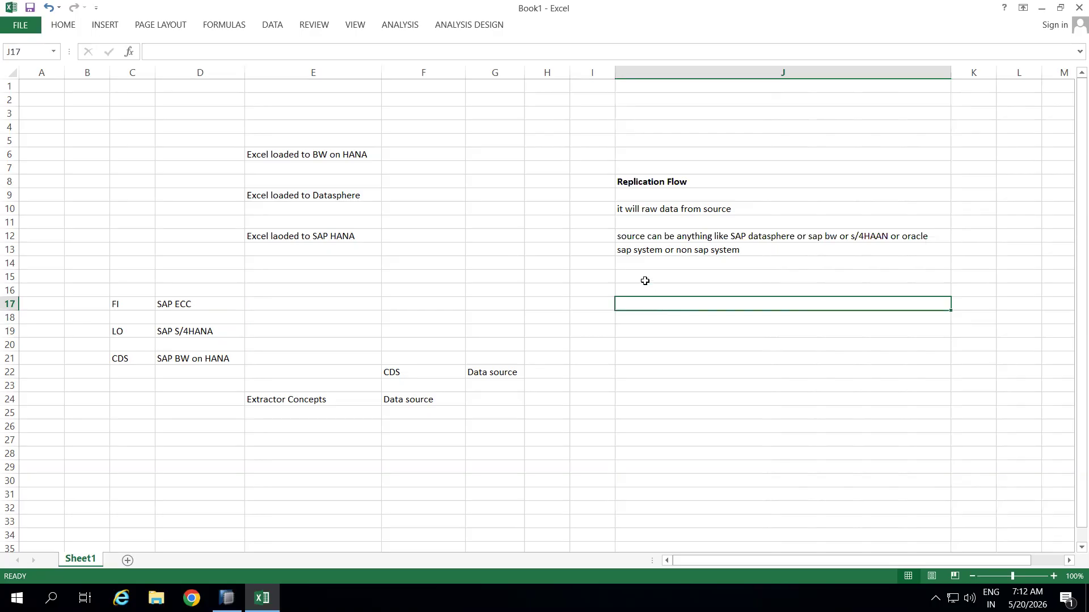
- Enter the note "target also anyhting means sap object or non sap object" in cell J15
left_click(645, 279)
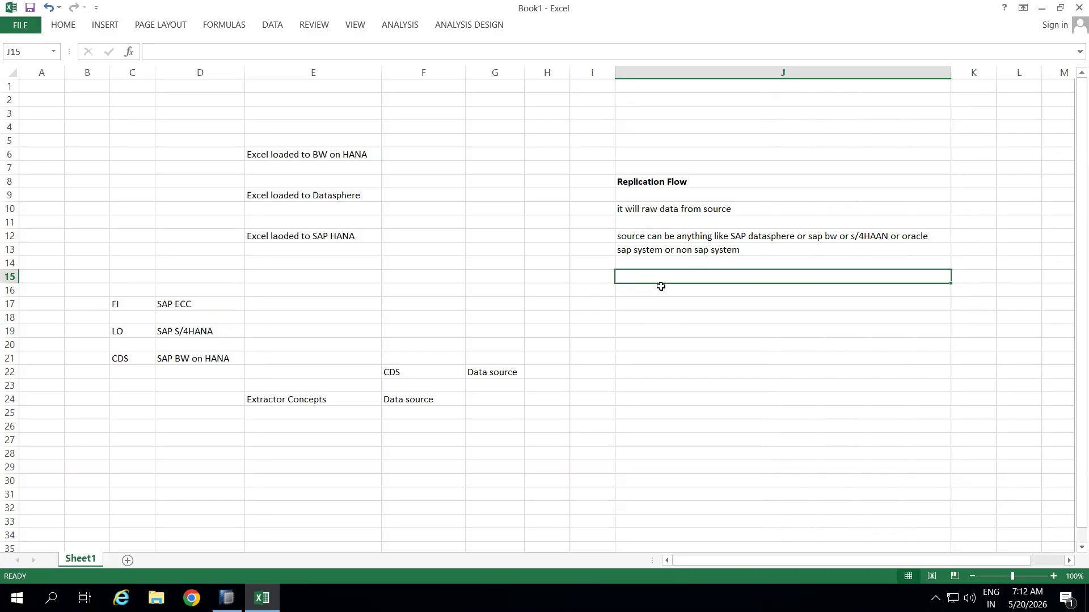
type("targe")
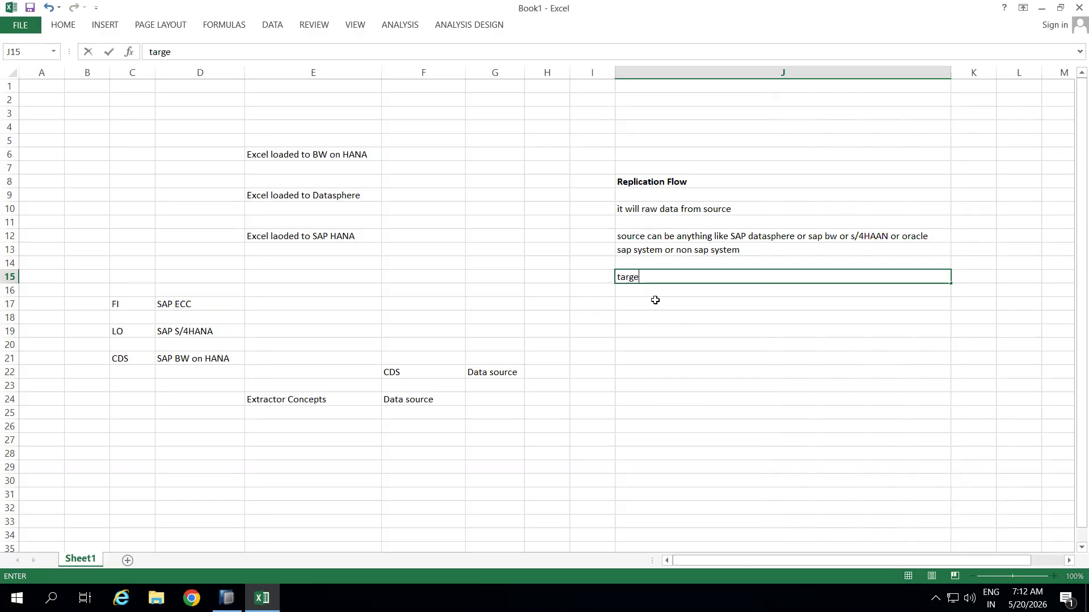
type("t also anyhting m")
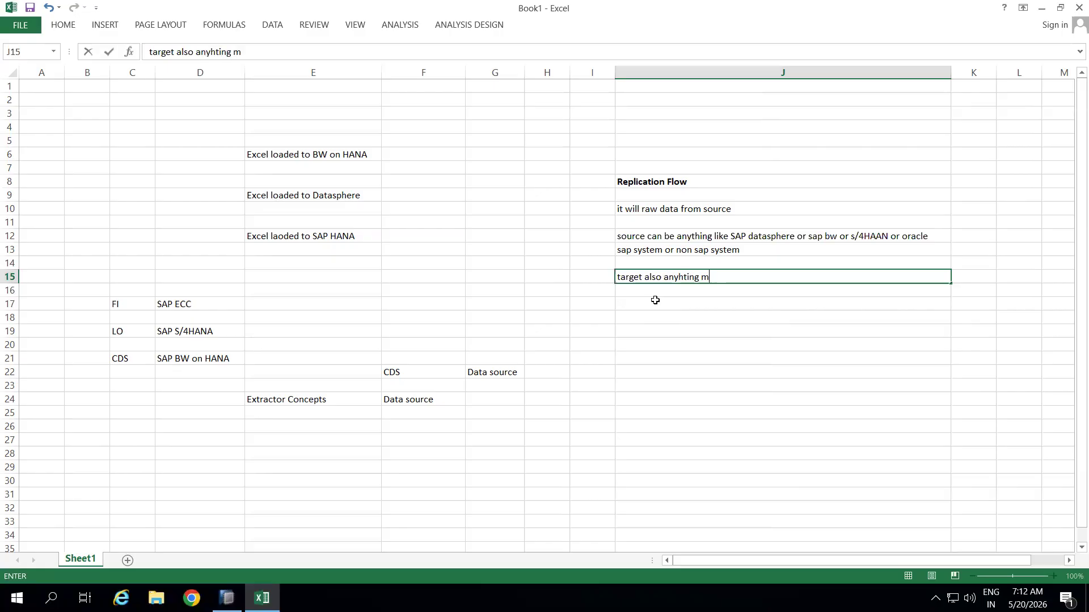
type("eans sap object")
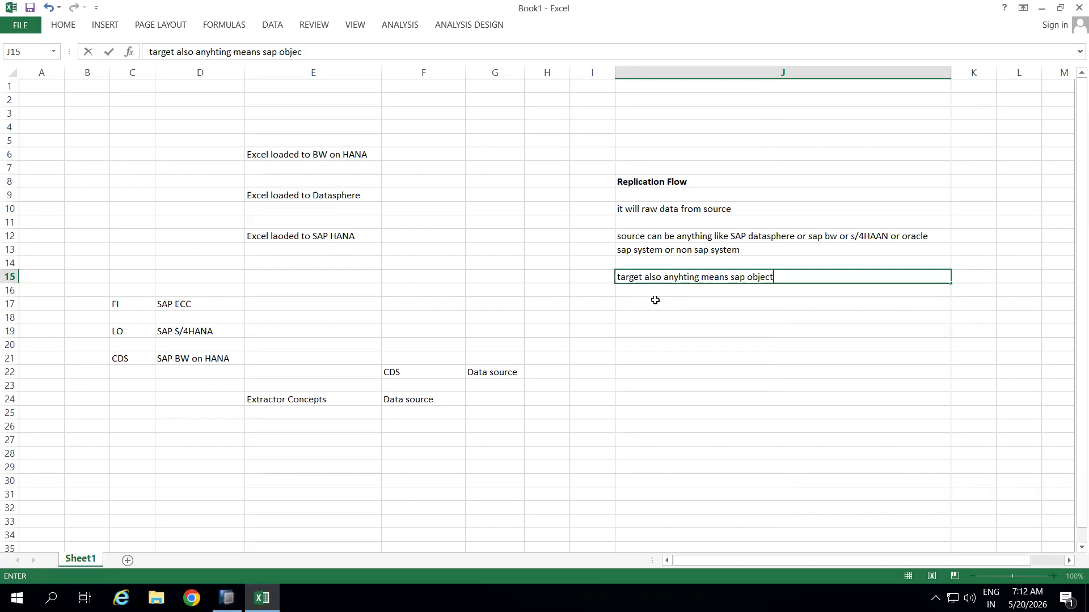
type(" or non sap object")
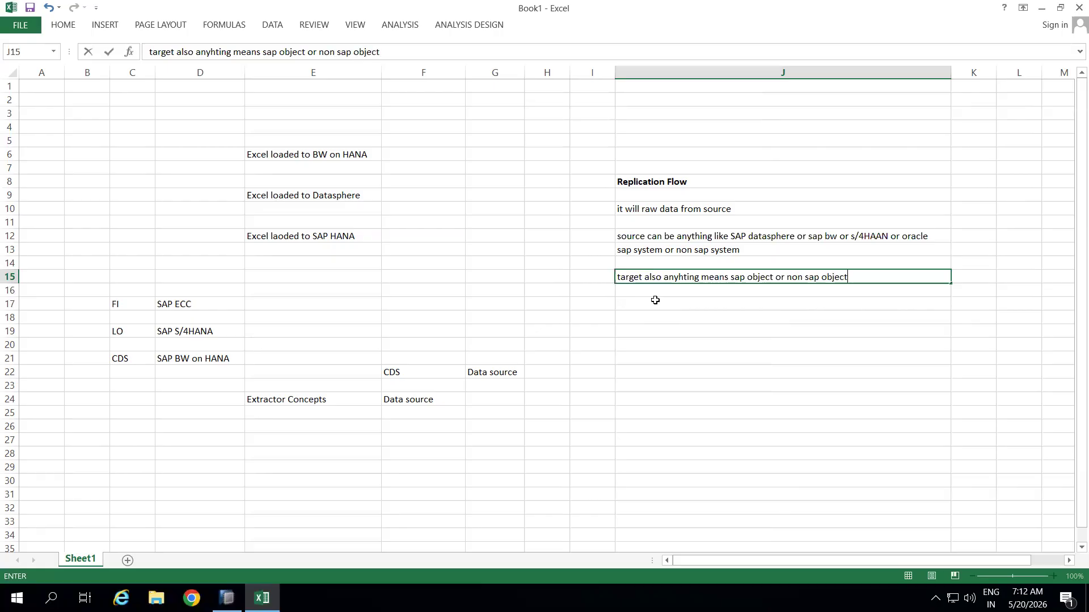
left_click(668, 322)
left_click(645, 240)
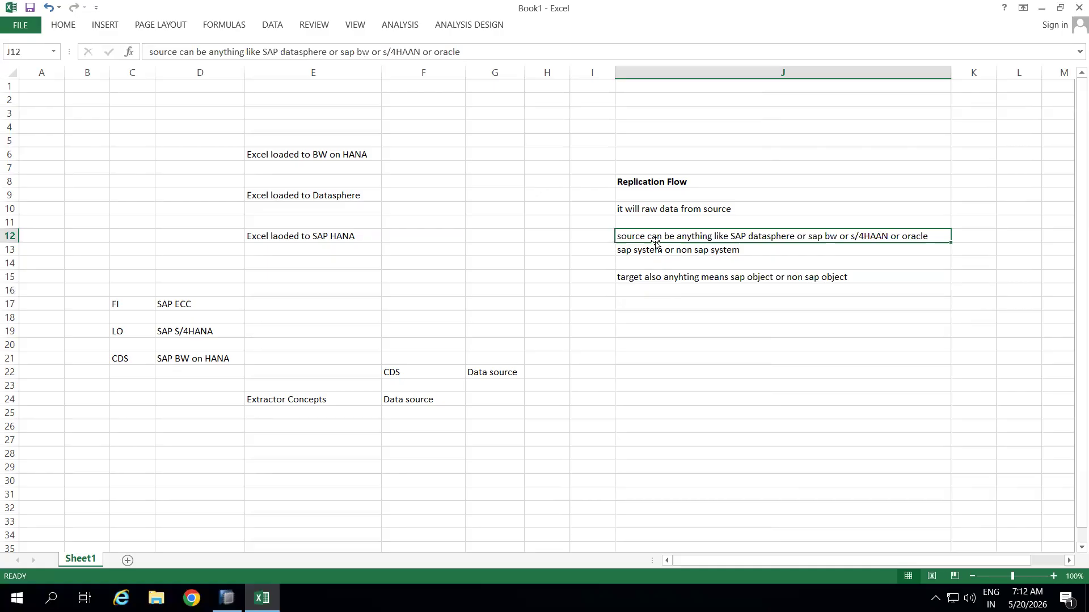
left_click(650, 276)
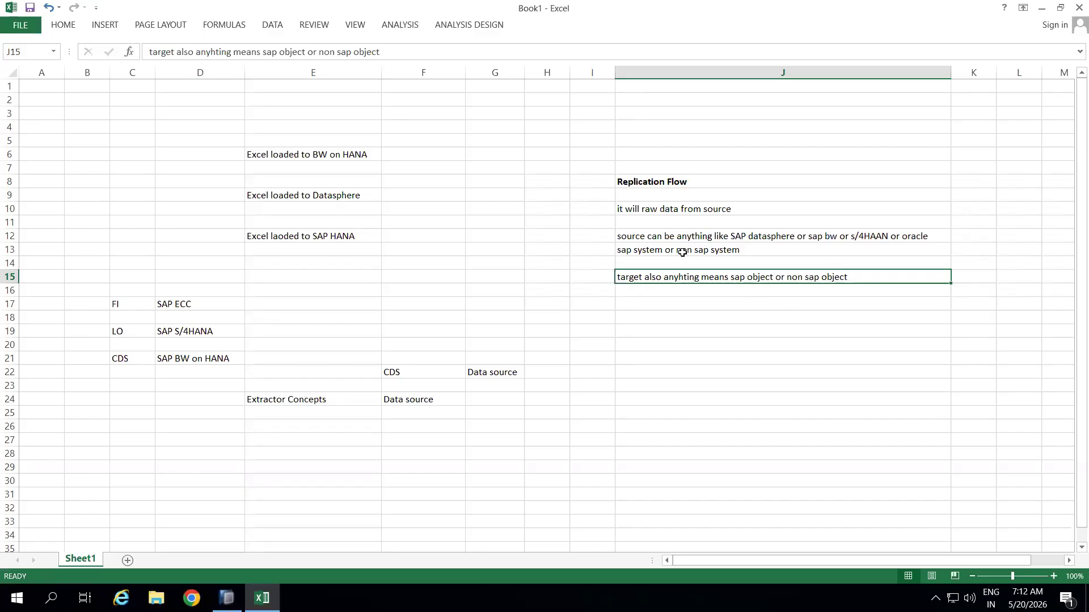
- Enter "ELT" in cell J17 and its meaning "Extract laod and transform" in cell J19
left_click(663, 303)
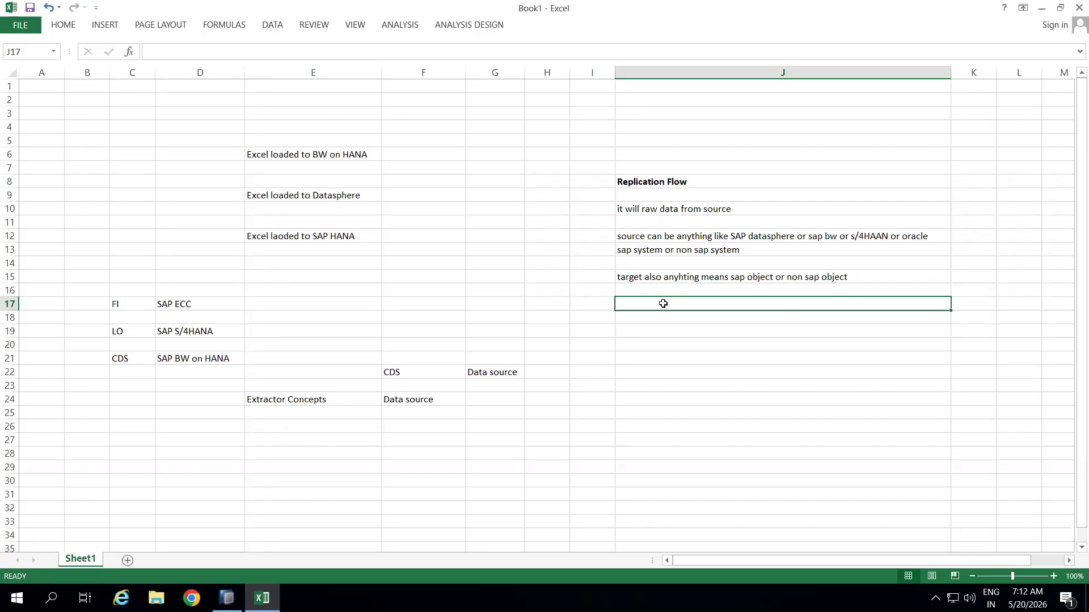
type("ELT")
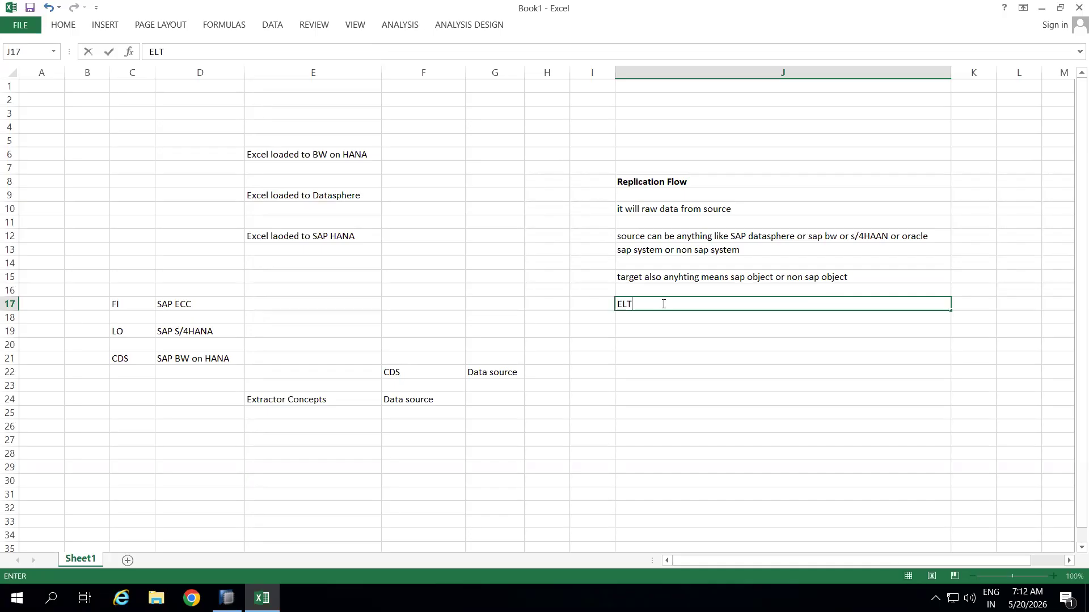
left_click(663, 326)
type("Extract")
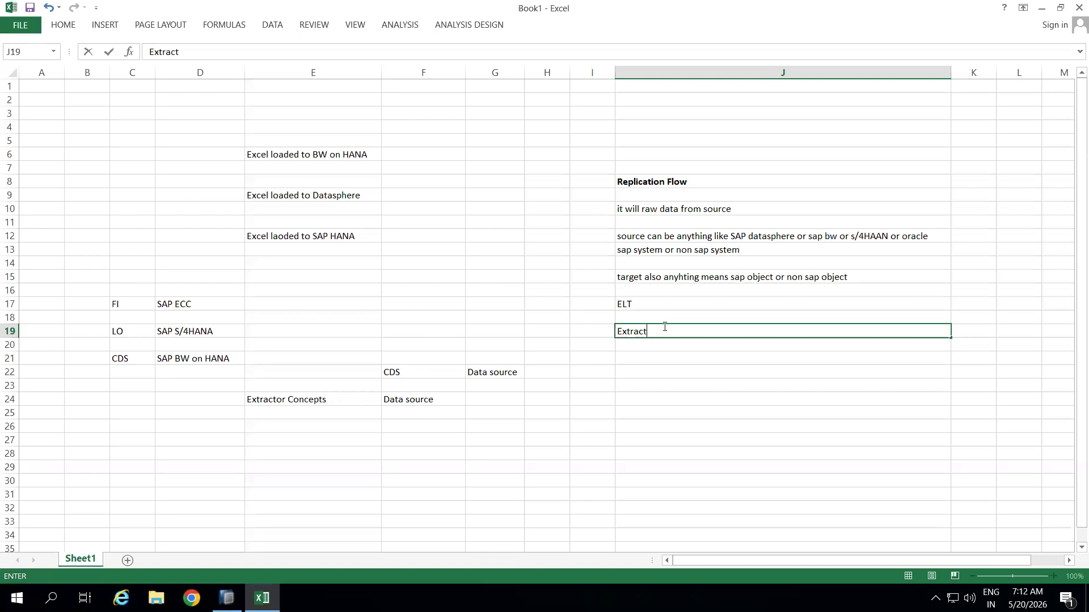
type(" laod and transform")
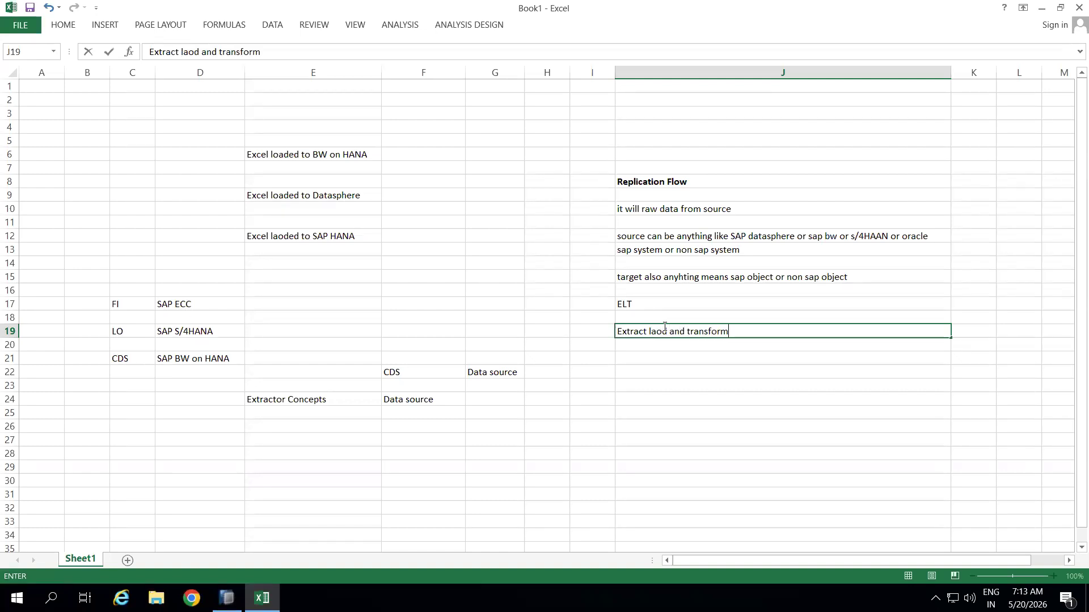
left_click(669, 374)
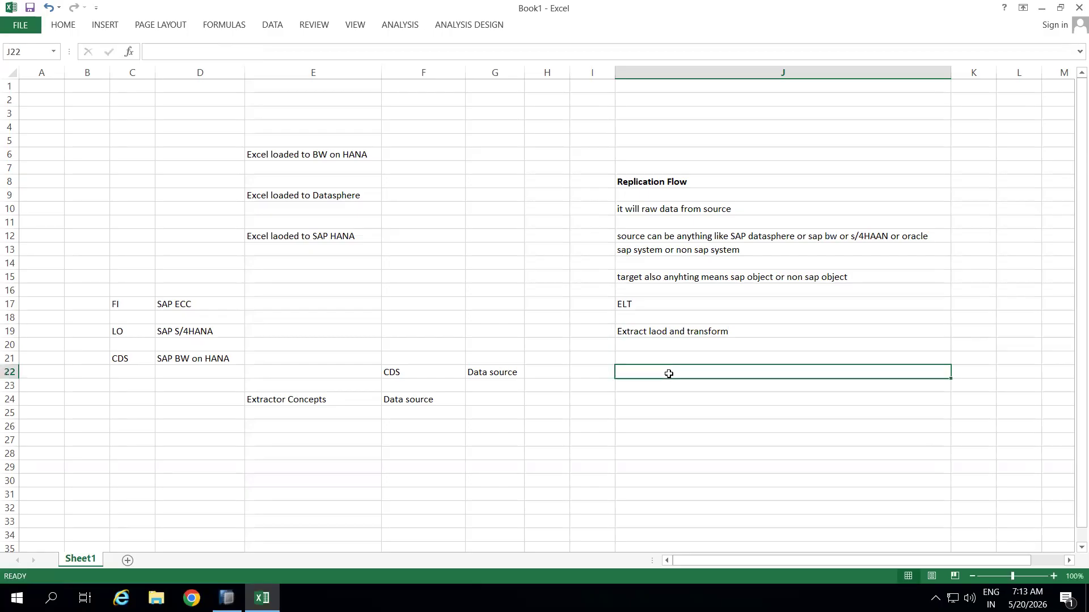
- Enter the note "Transformation flow will support for ETL" in cell J23, below the ELT notes
left_click(618, 302)
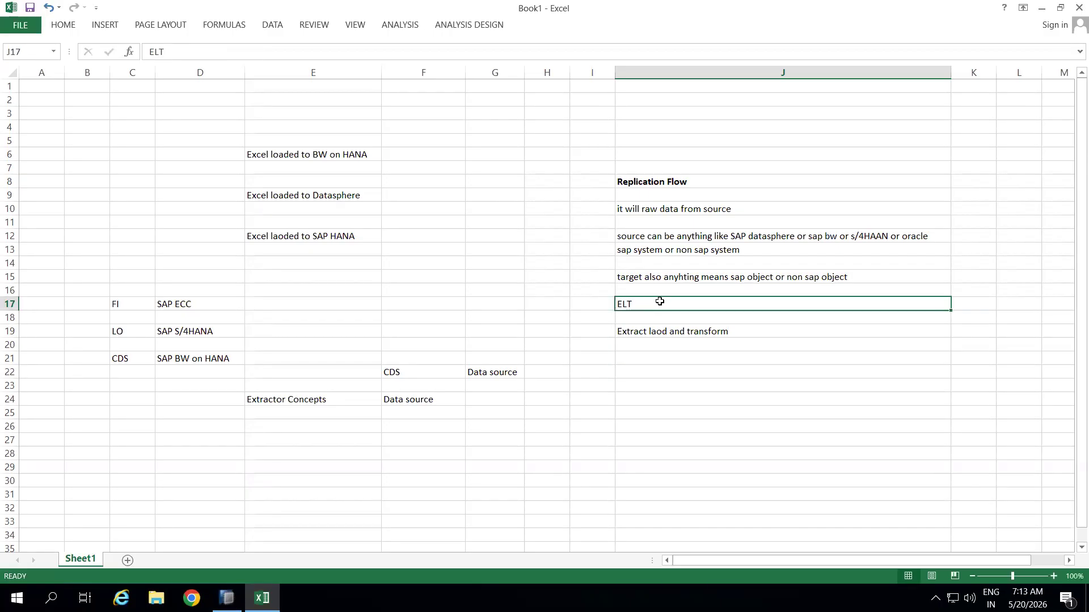
left_click(660, 331)
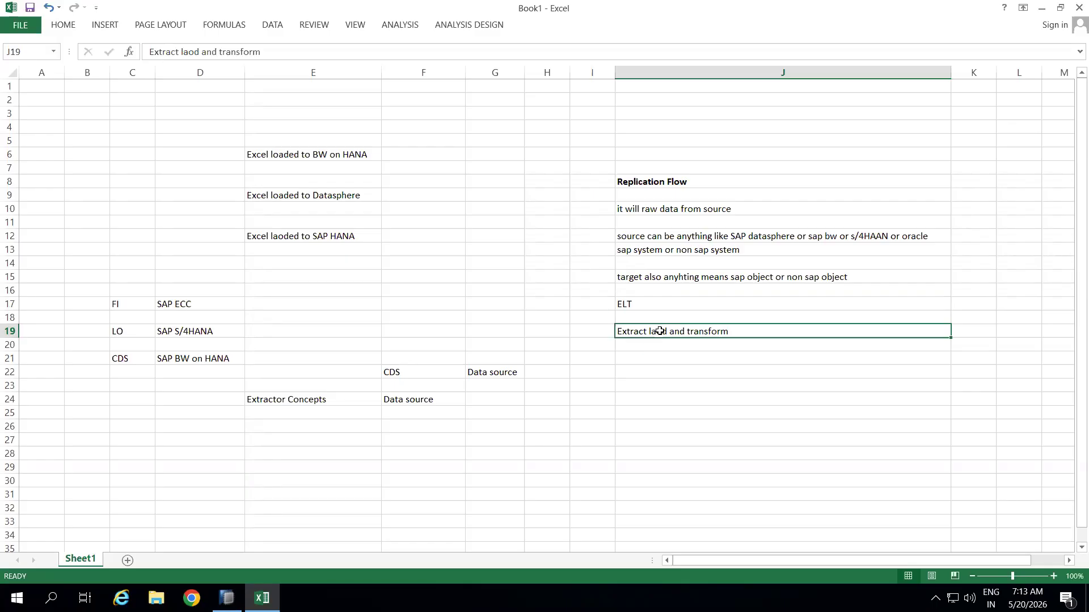
left_click(644, 383)
type("Trans")
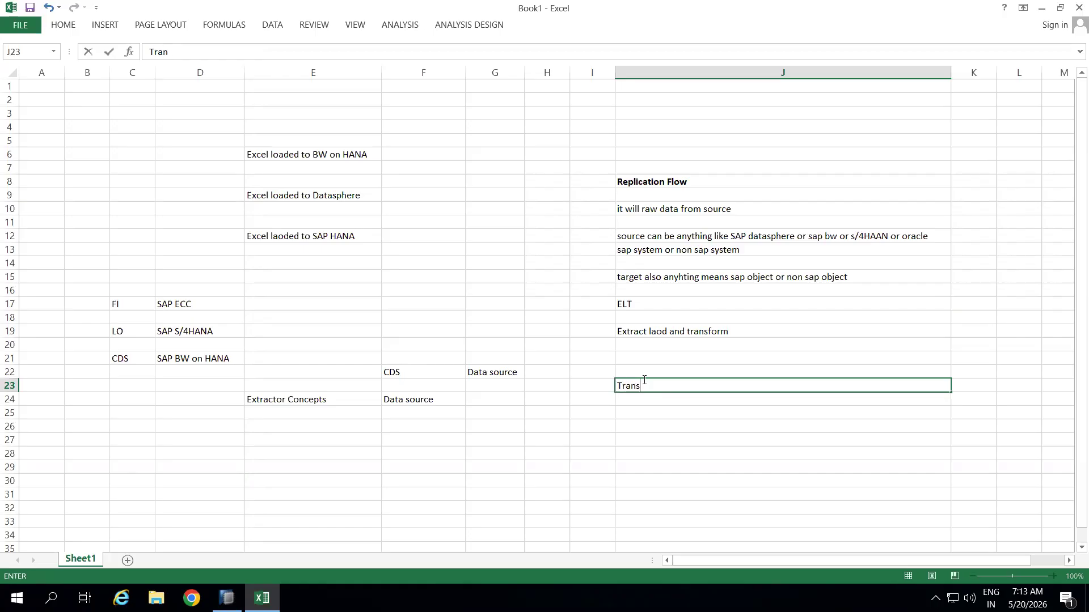
type("formation flow will support for ETL")
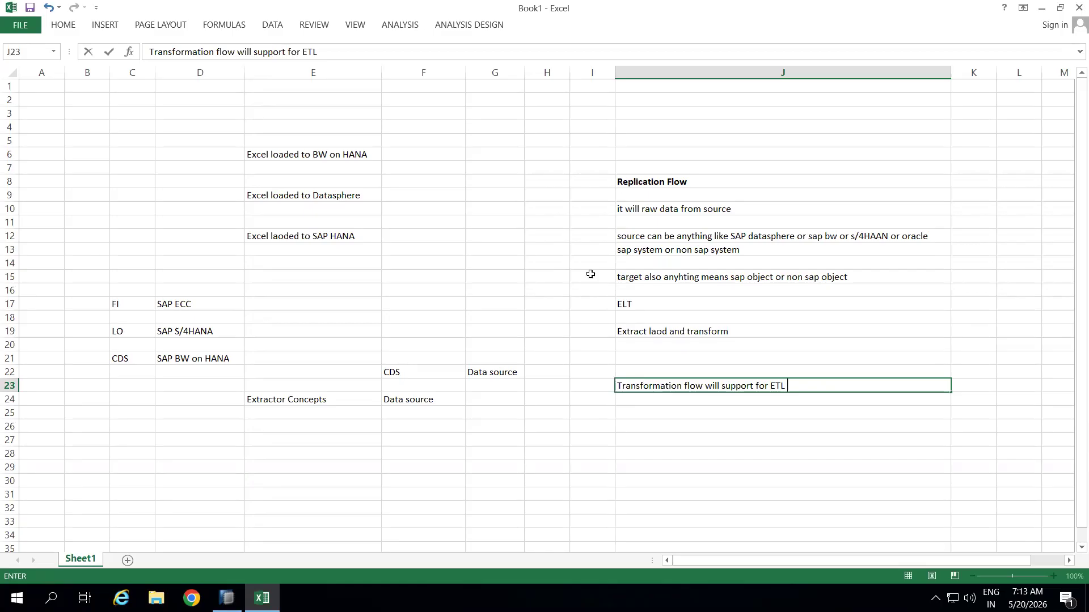
left_click(644, 306)
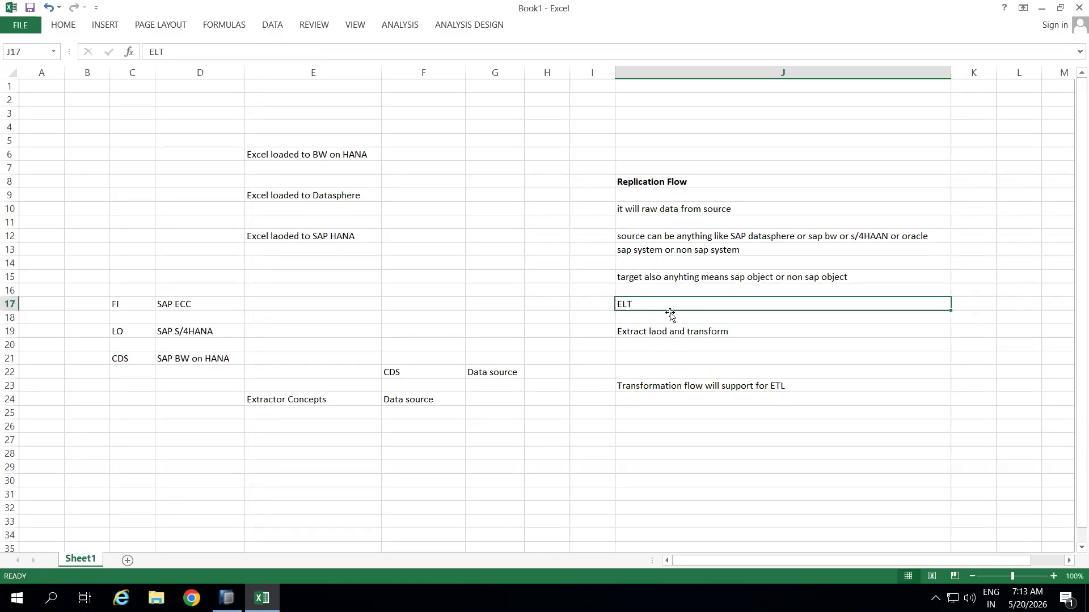
- Review the Replication Flow notes in column J against the source systems listed in column D
left_click(767, 333)
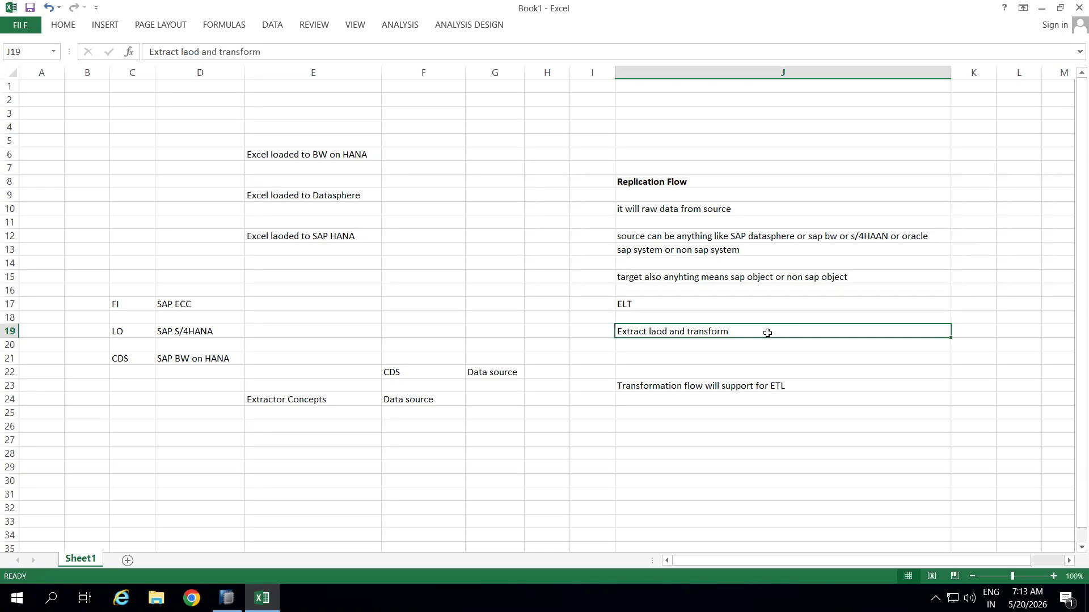
left_click(665, 302)
left_click_drag(656, 206, 652, 333)
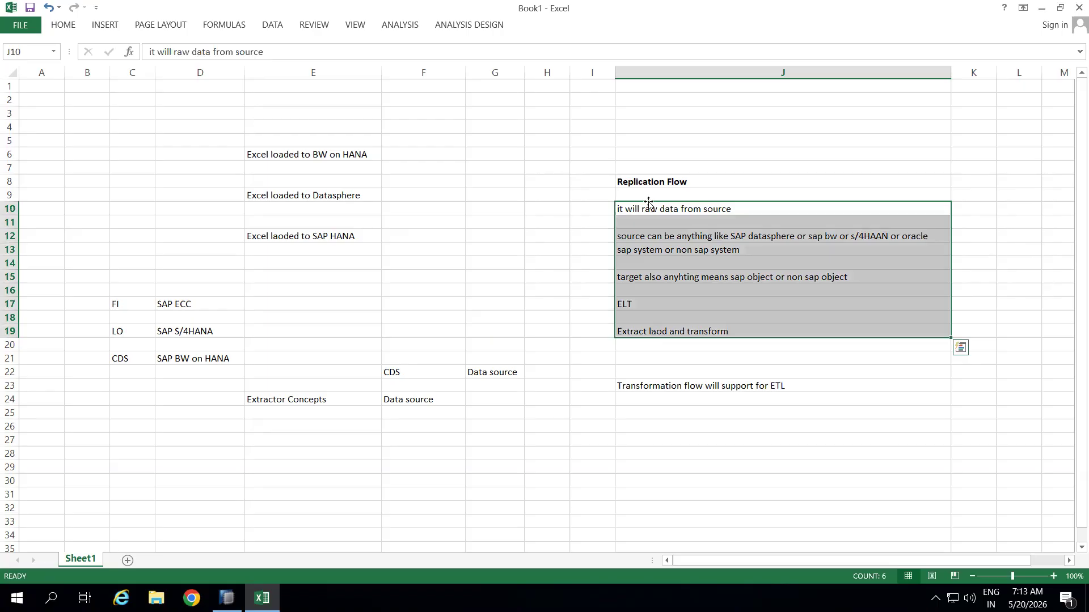
left_click(717, 197)
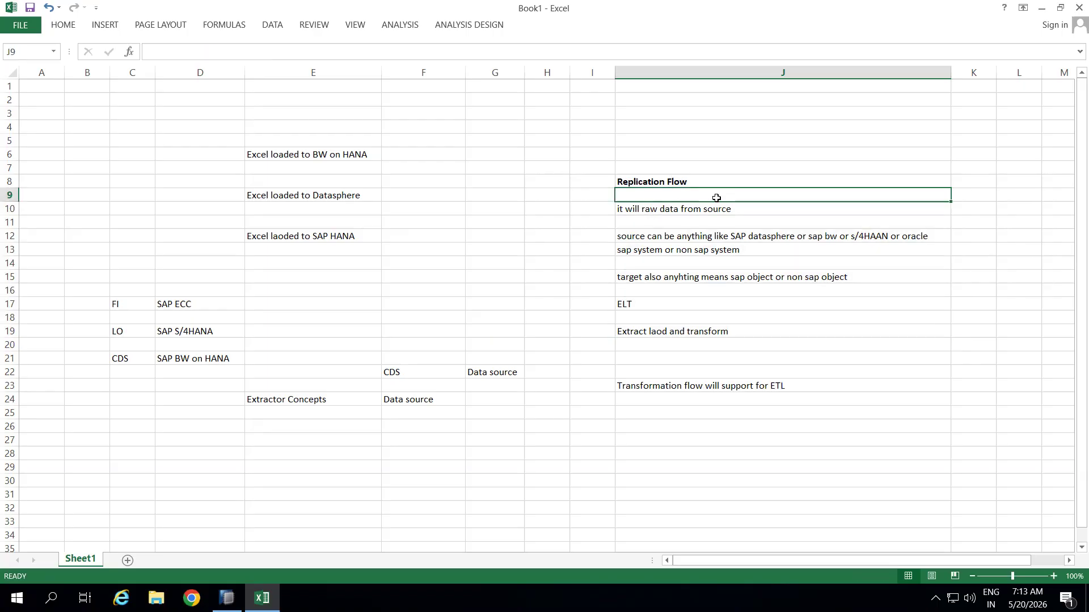
left_click_drag(653, 208, 653, 339)
left_click_drag(653, 340, 653, 332)
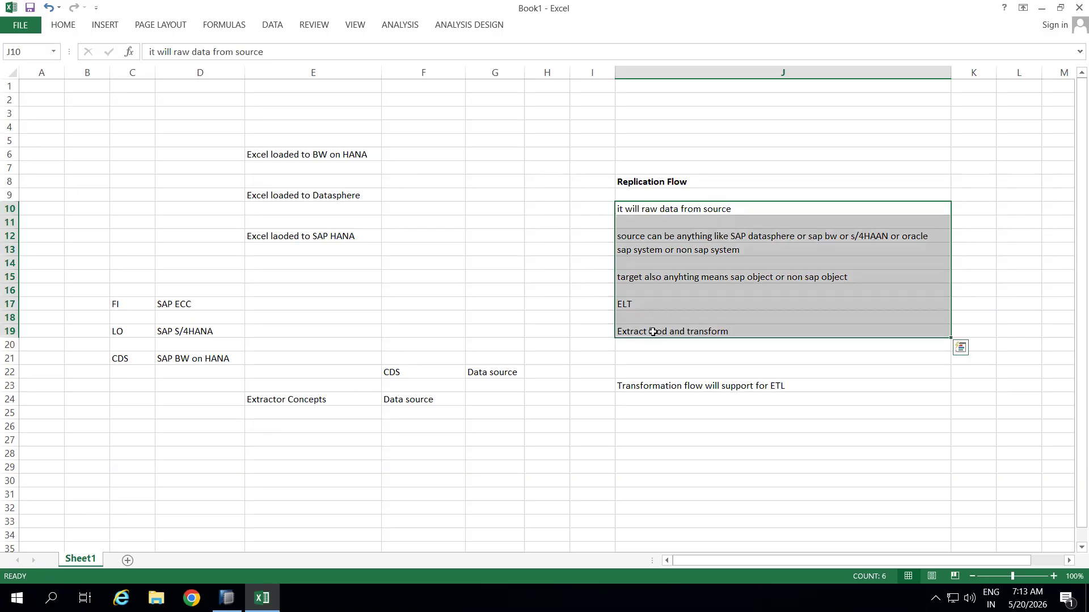
left_click(721, 182)
left_click(687, 193)
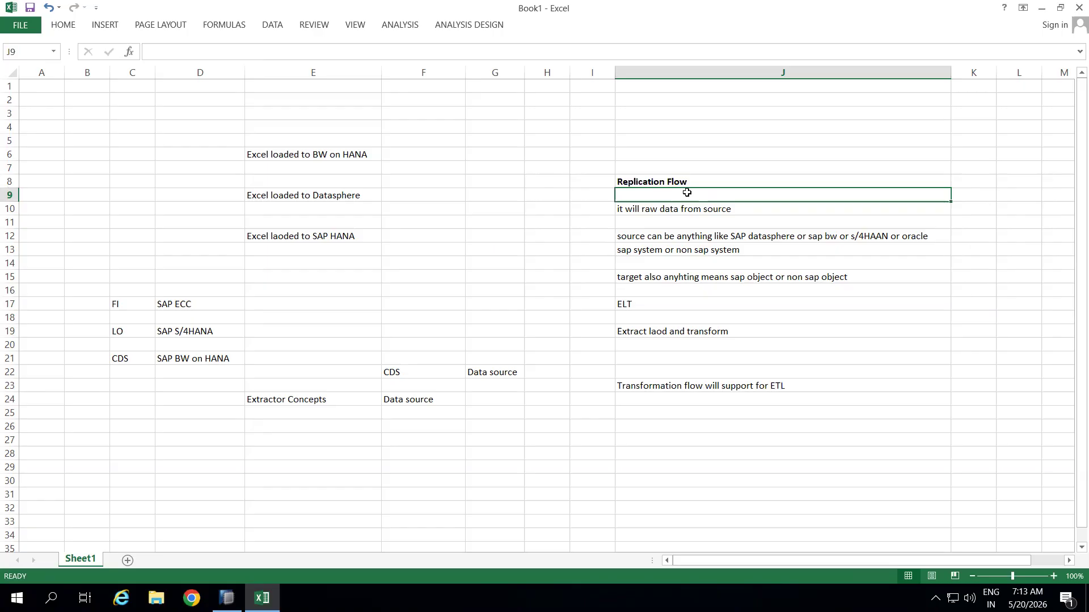
left_click(191, 359)
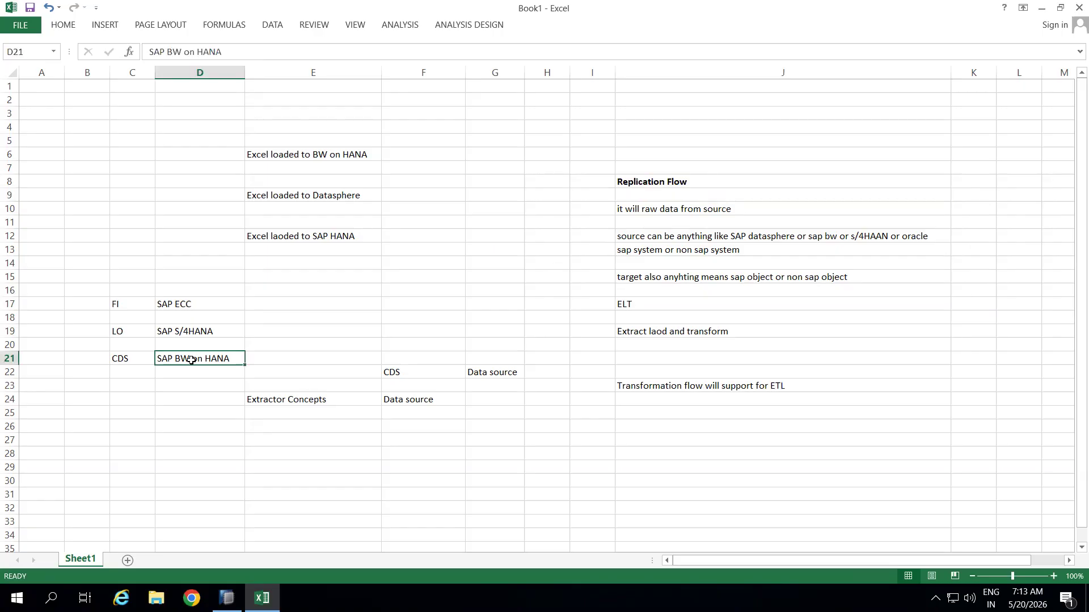
left_click(690, 210)
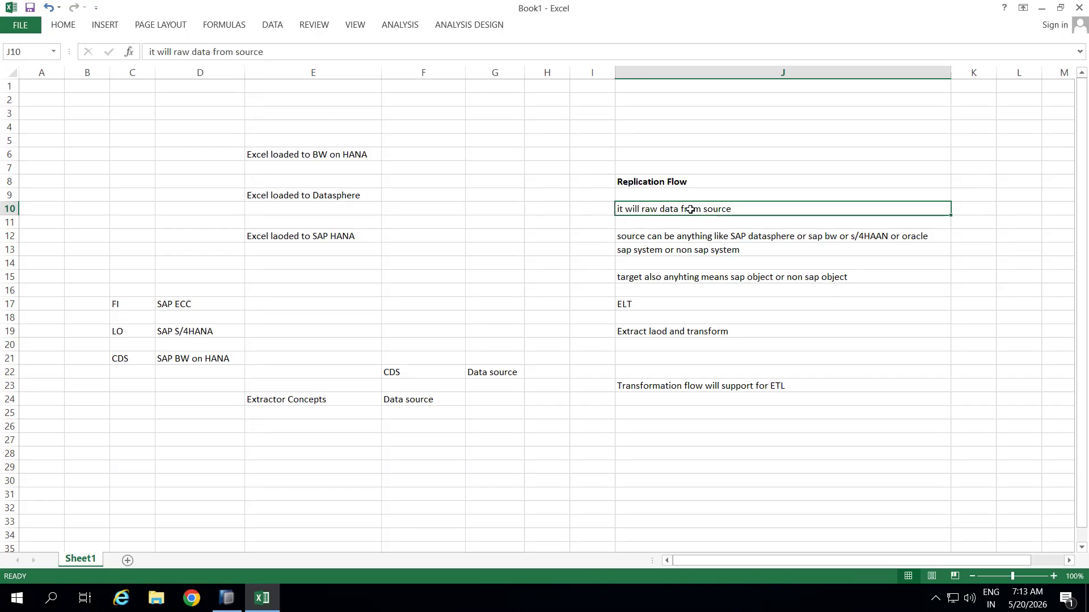
left_click(684, 220)
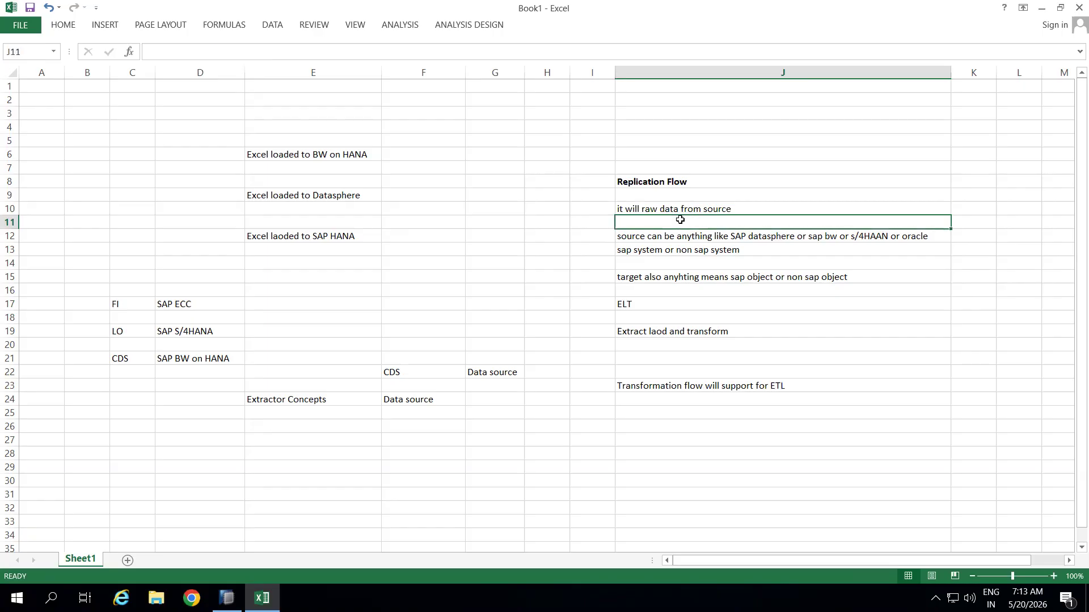
left_click(203, 307)
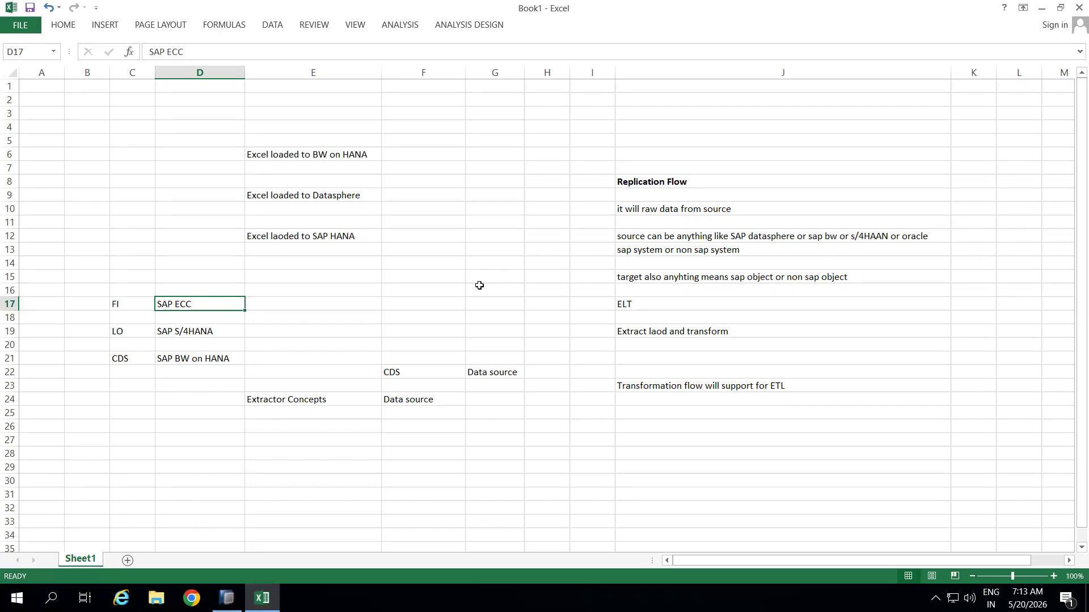
left_click(699, 211)
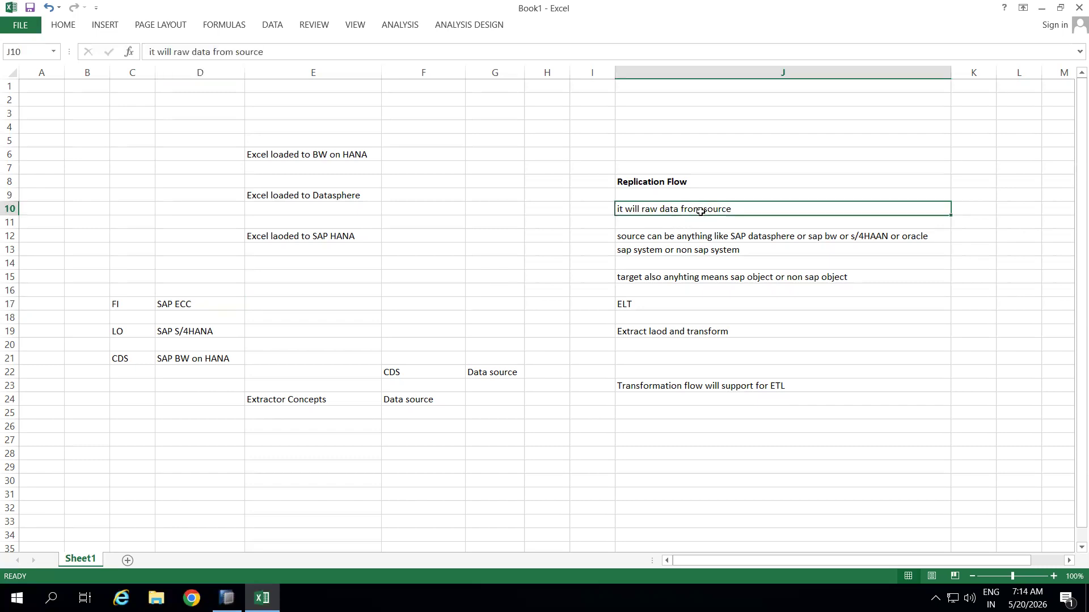
left_click(740, 245)
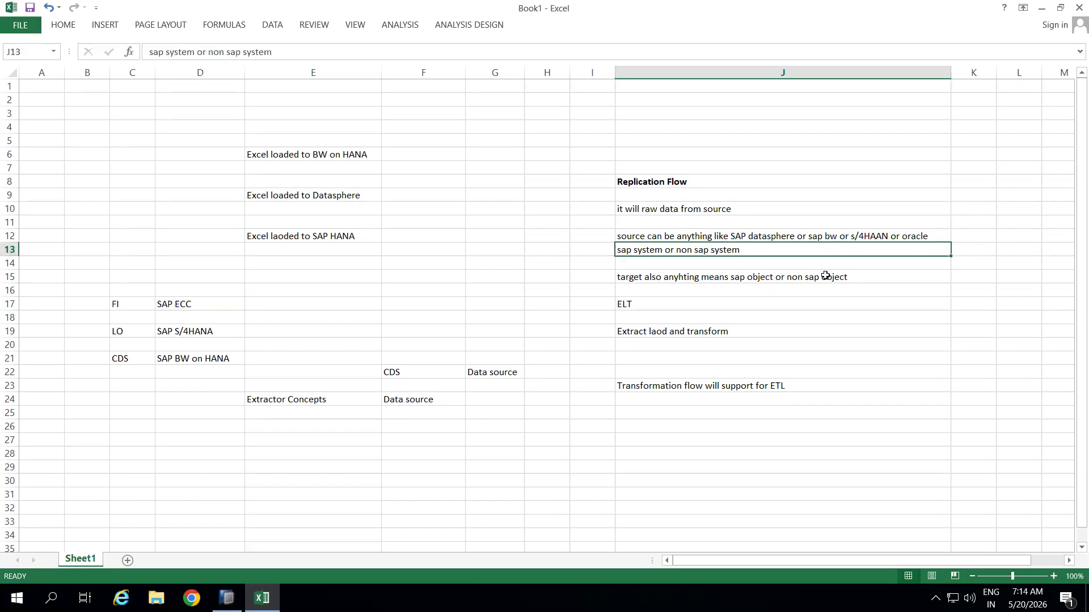
- Append "(Local tables)" to the target note in cell J15
left_click(889, 278)
double_click(889, 279)
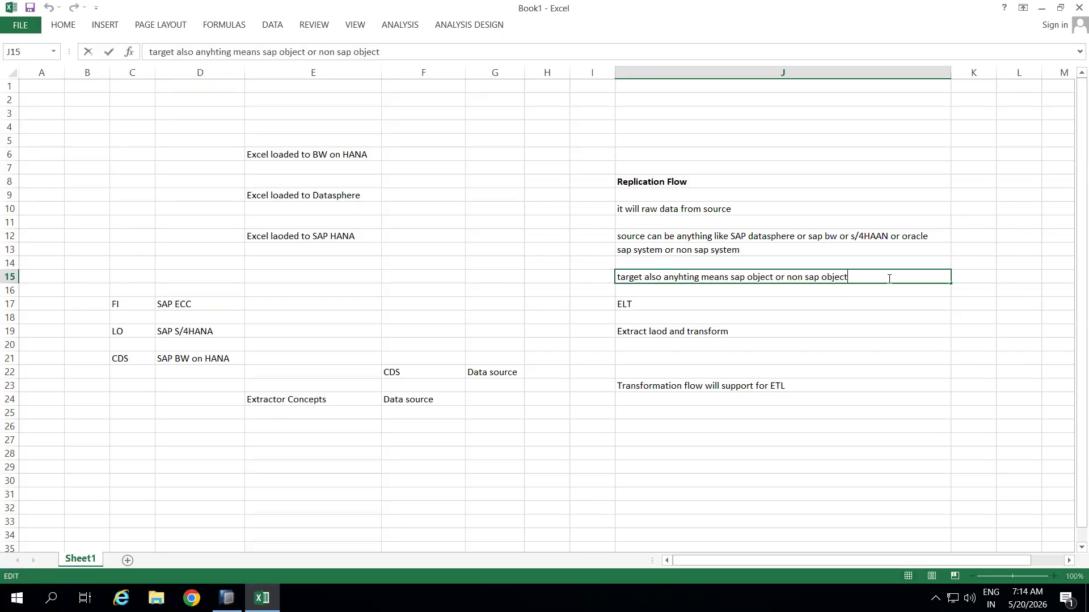
type("(Locl tables)")
left_click(901, 327)
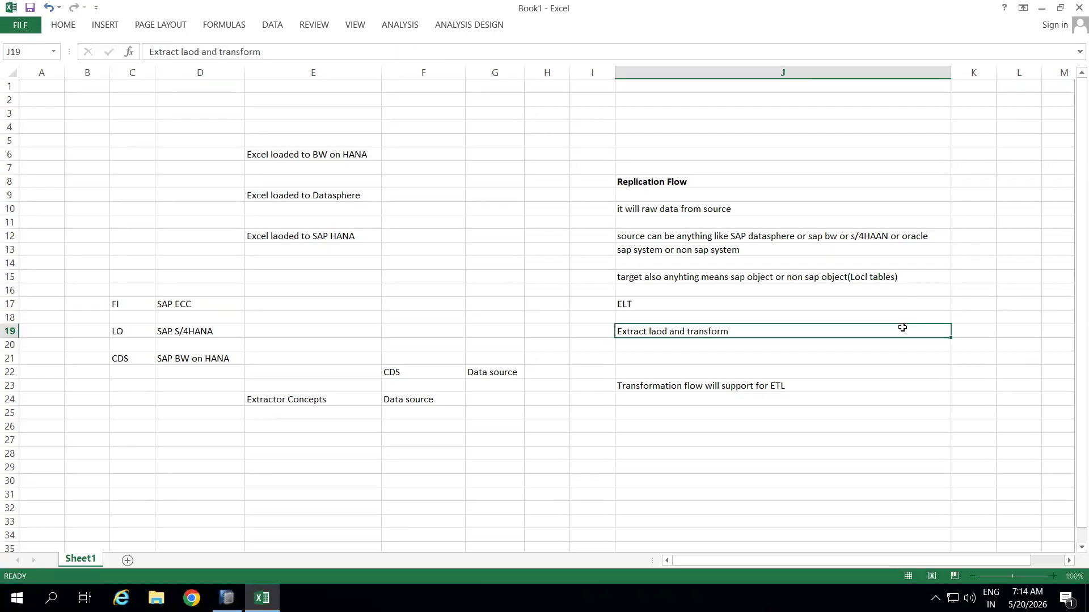
left_click(865, 277)
double_click(865, 277)
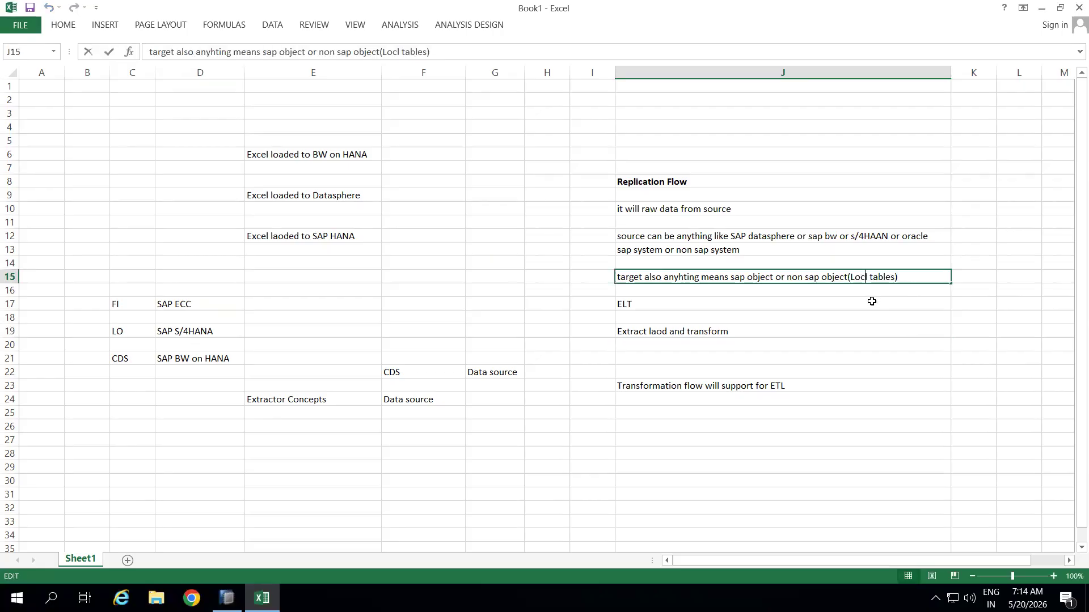
type("a")
left_click(853, 319)
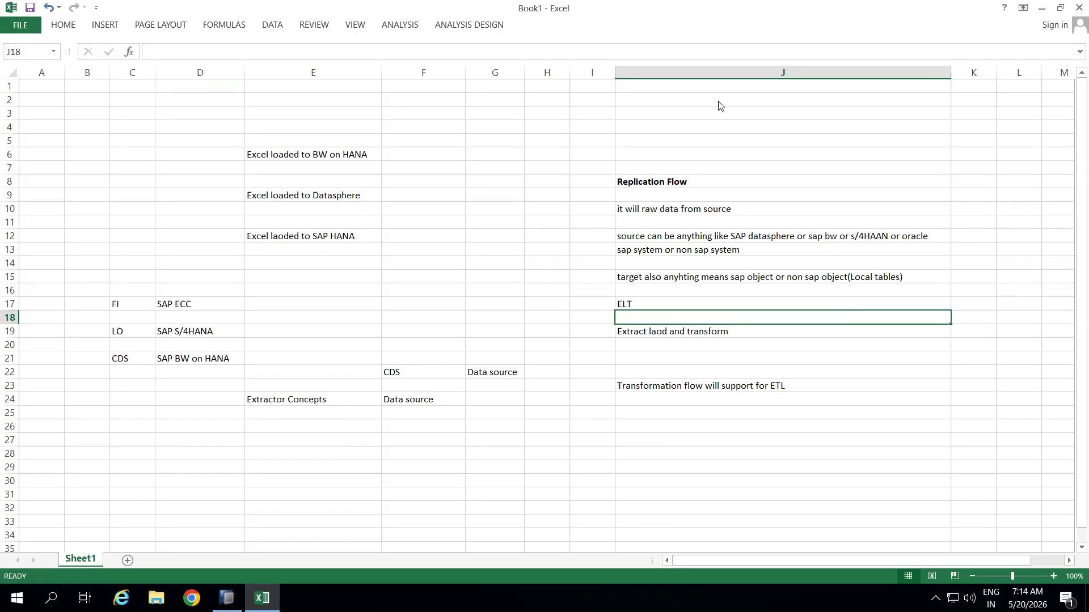
- Switch to the Brave browser and review the SAP Datasphere basic trial welcome message, closing it and requesting the trial again
left_click(655, 11)
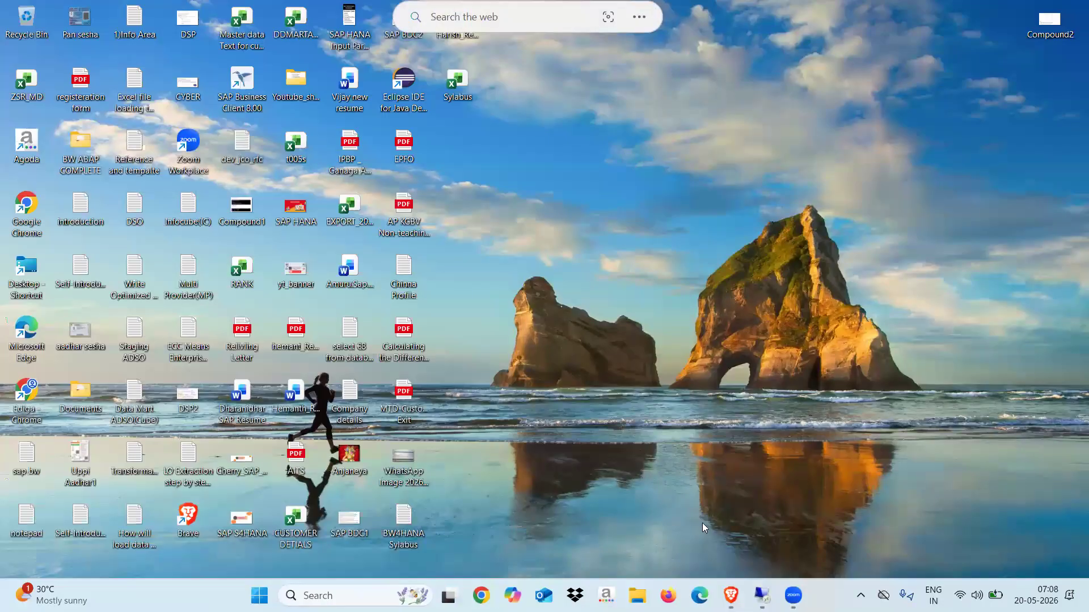
left_click(727, 593)
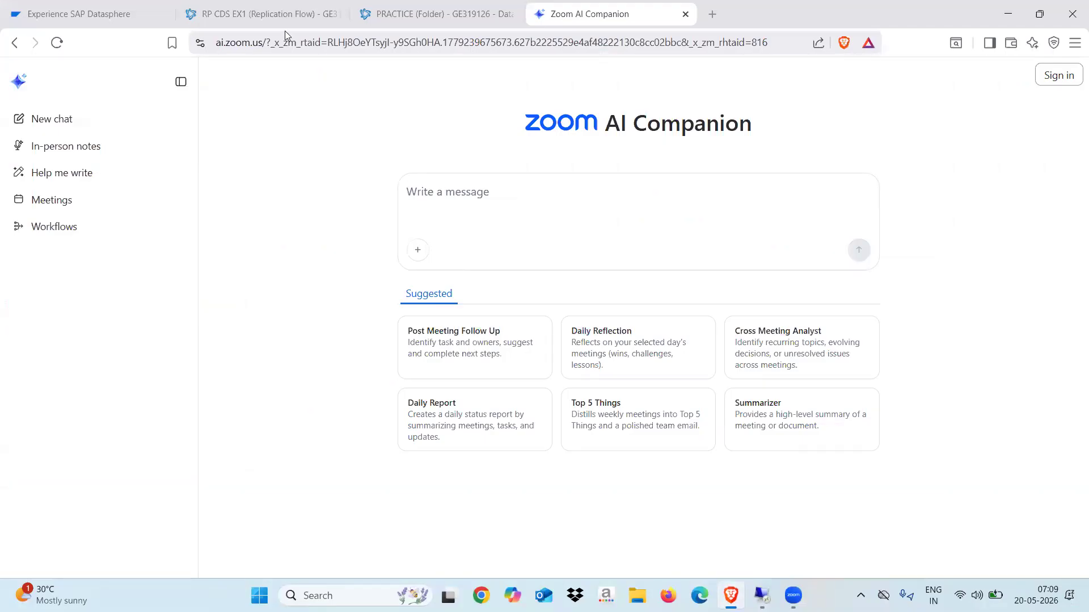
left_click(274, 15)
left_click(105, 15)
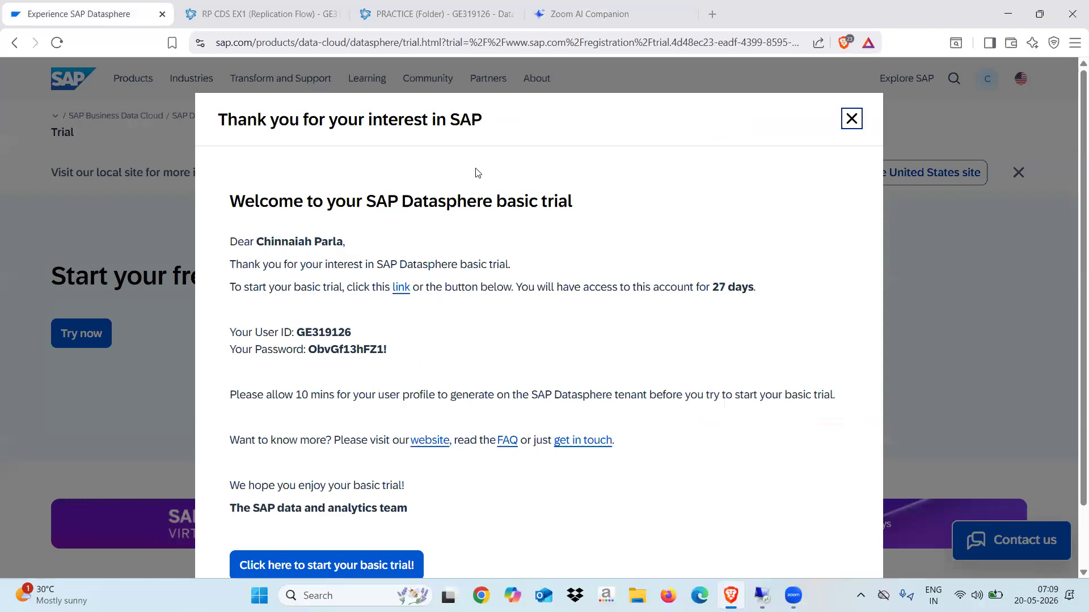
left_click_drag(401, 202, 436, 245)
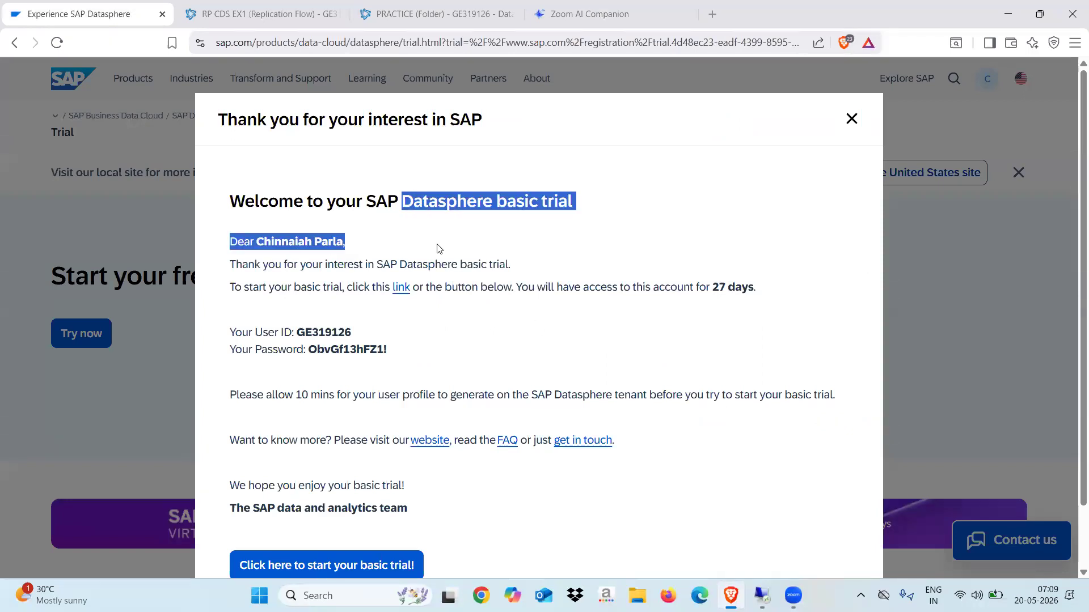
left_click(762, 215)
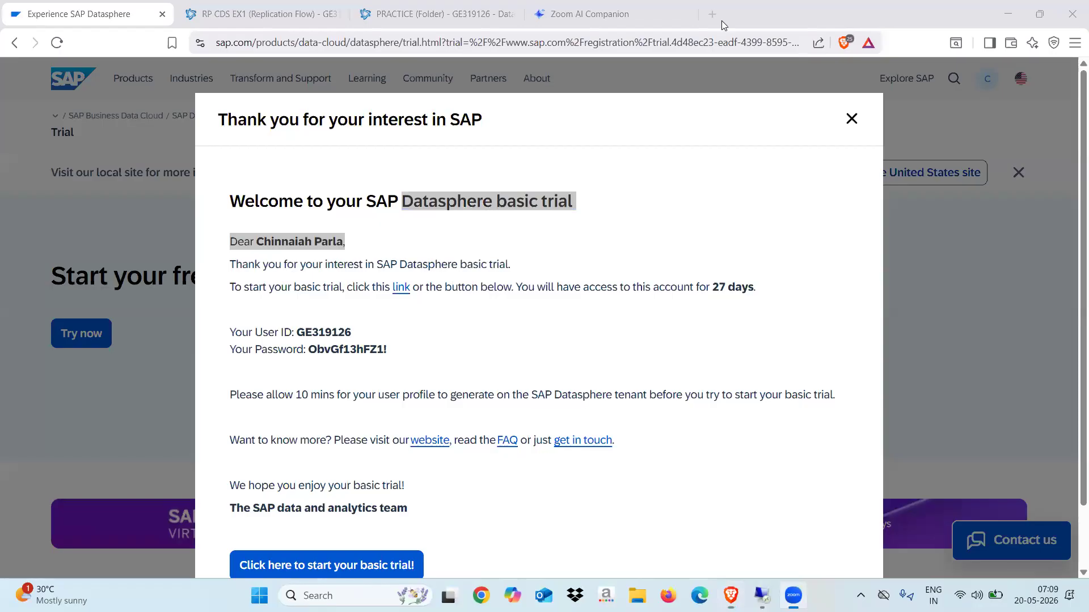
left_click(853, 119)
left_click(89, 338)
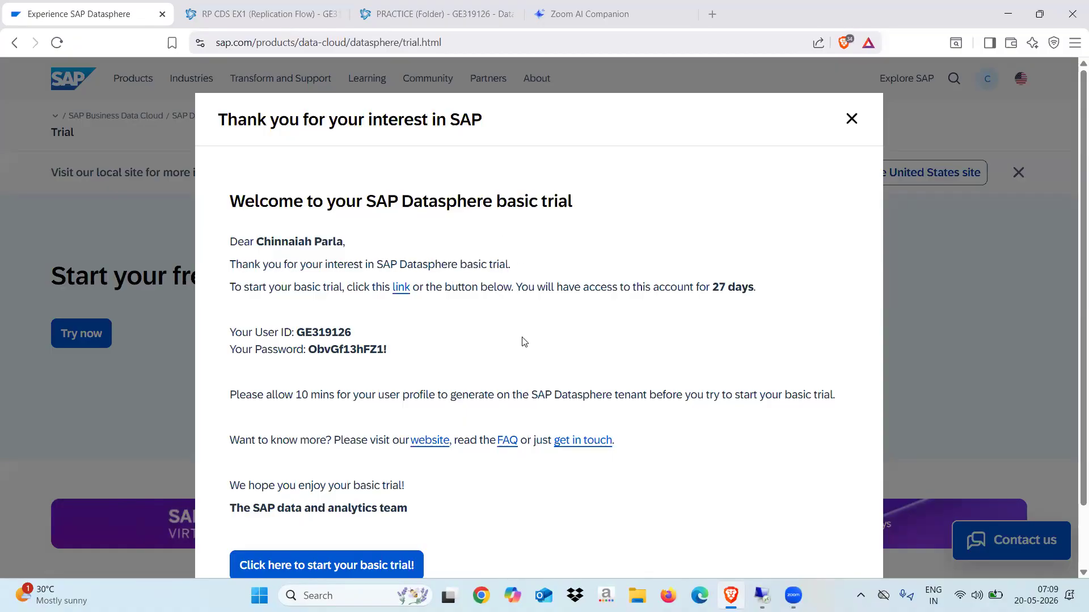
- Close the RP CDS EX1 replication flow in SAP Datasphere and discard its unsaved changes
left_click(285, 5)
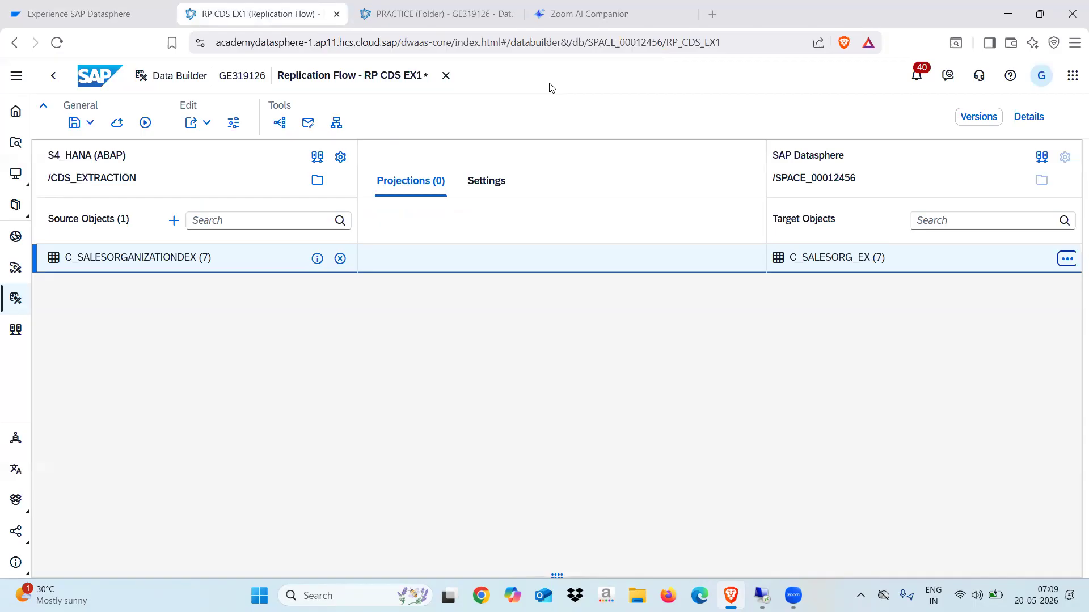
left_click(446, 75)
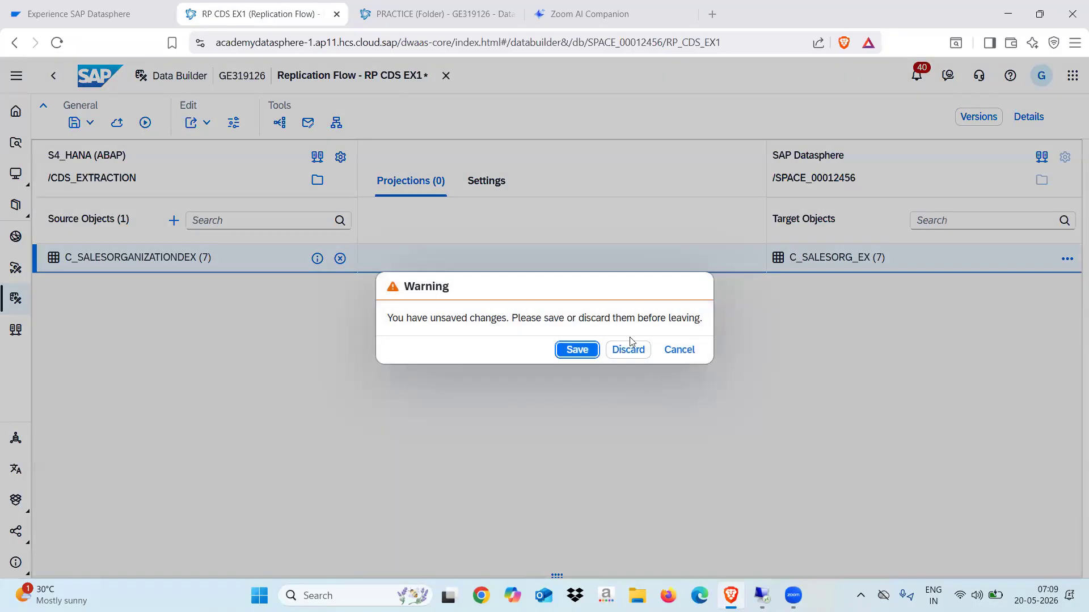
left_click(634, 354)
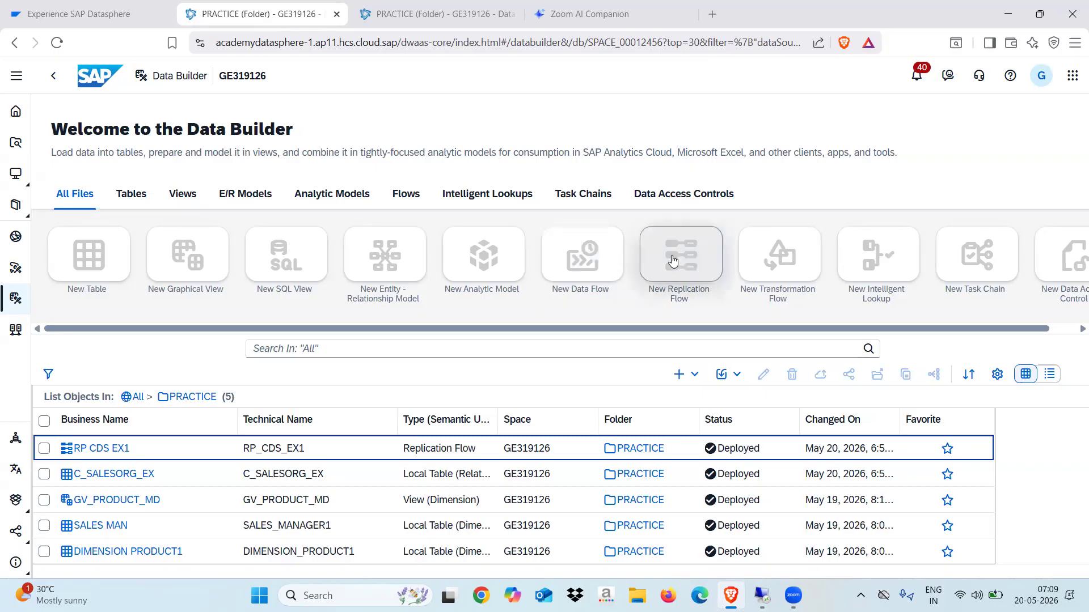
- Open the space's Inbound Layer folder in the Data Builder and create a new replication flow there
left_click(16, 300)
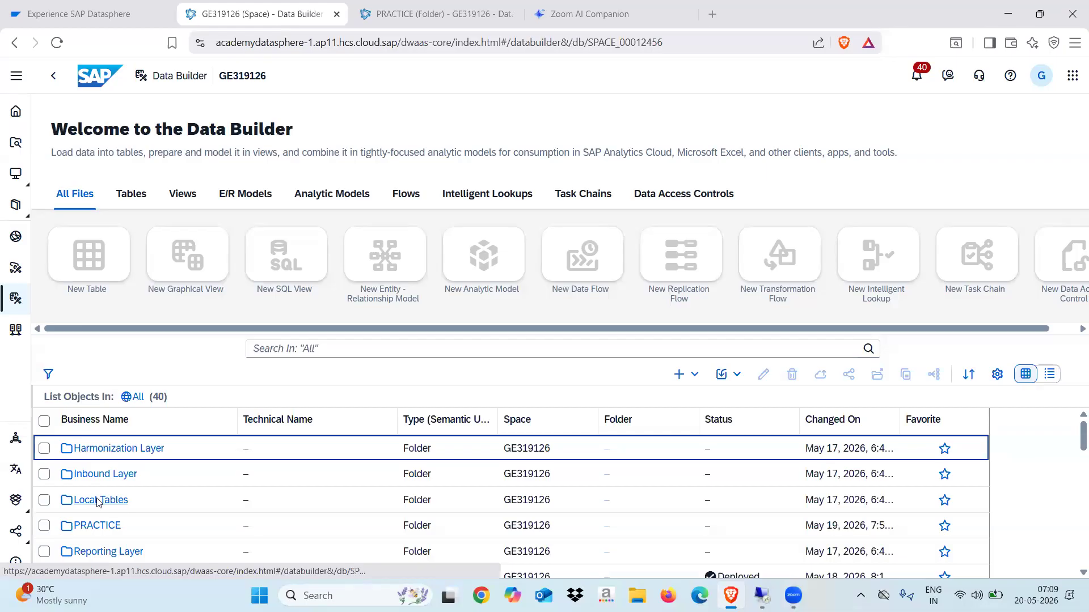
double_click(93, 480)
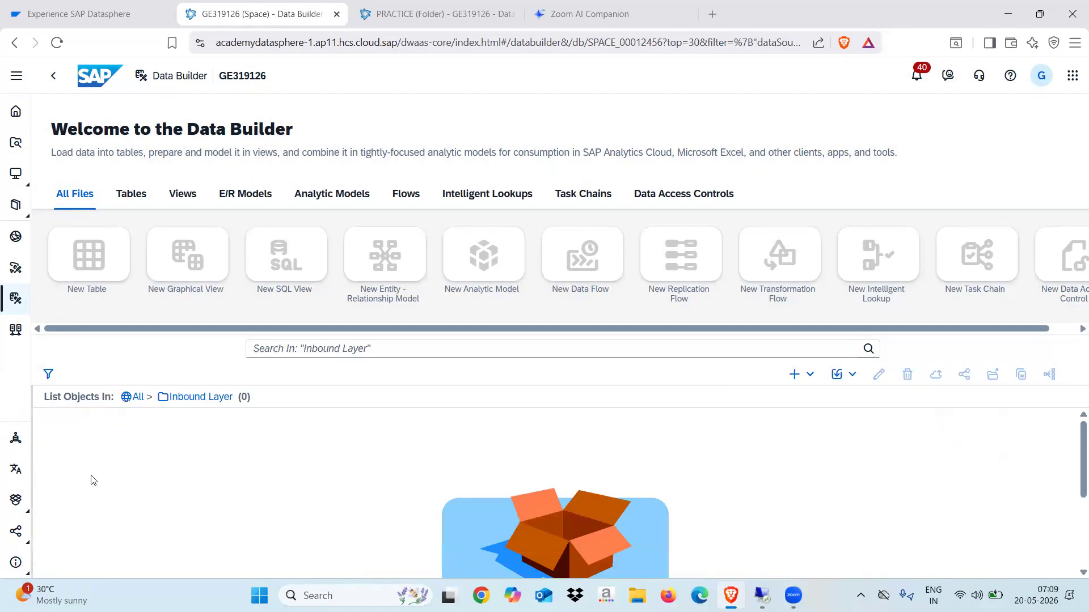
left_click(684, 270)
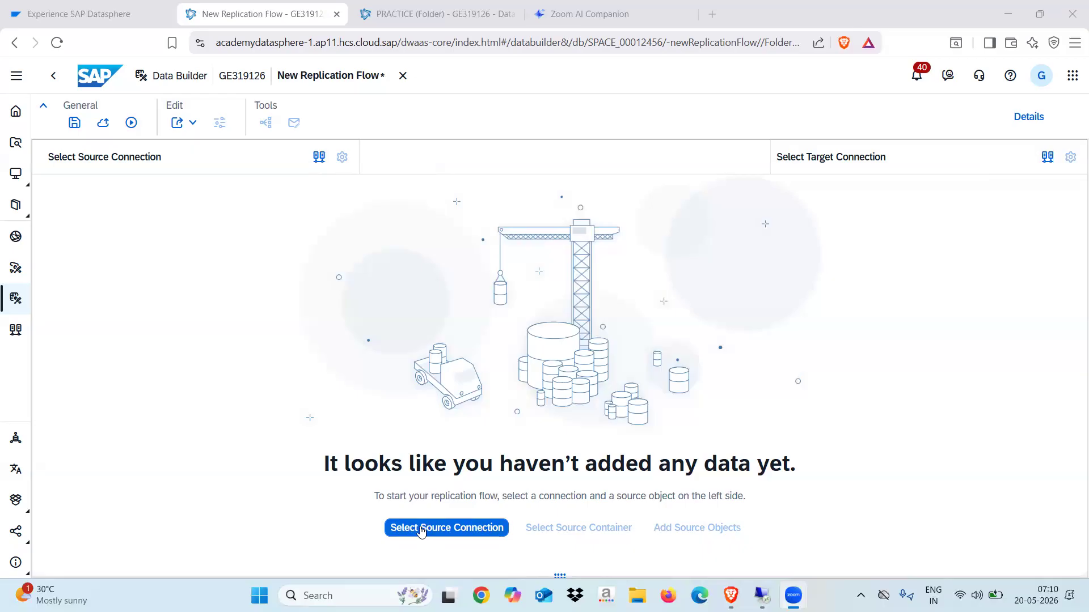
- Set the replication flow's source connection to S4_HANA and its source container to CDS_EXTRACTION
left_click(444, 532)
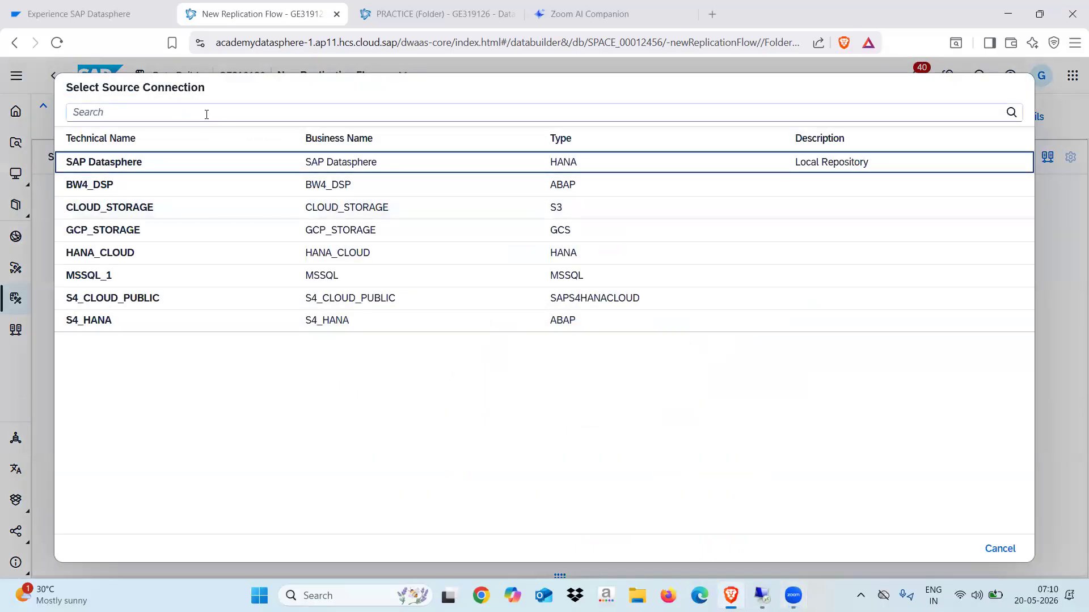
left_click(98, 322)
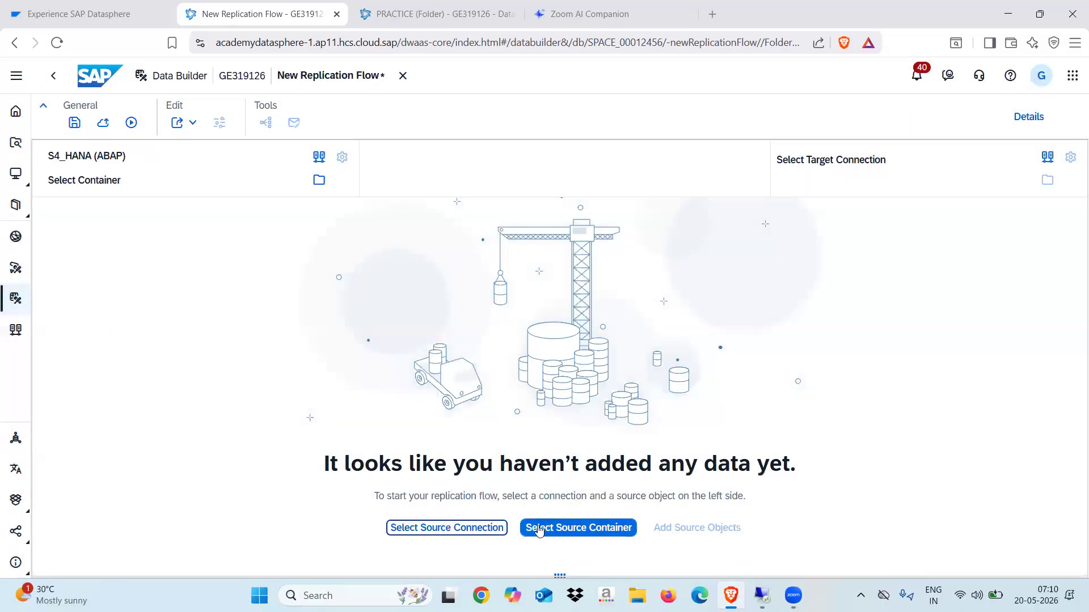
left_click(579, 528)
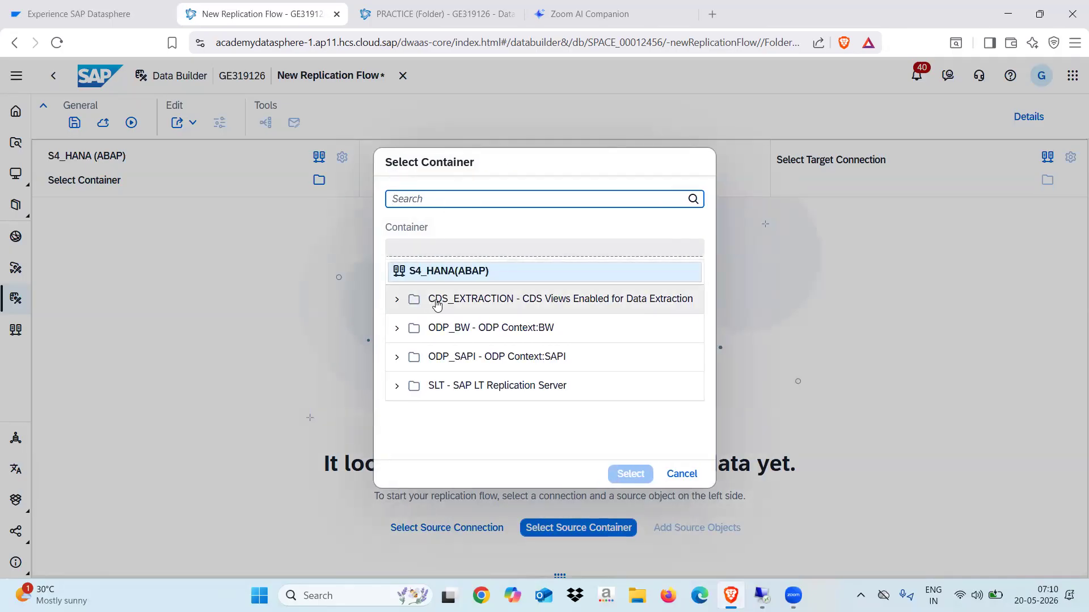
left_click(438, 306)
left_click(629, 474)
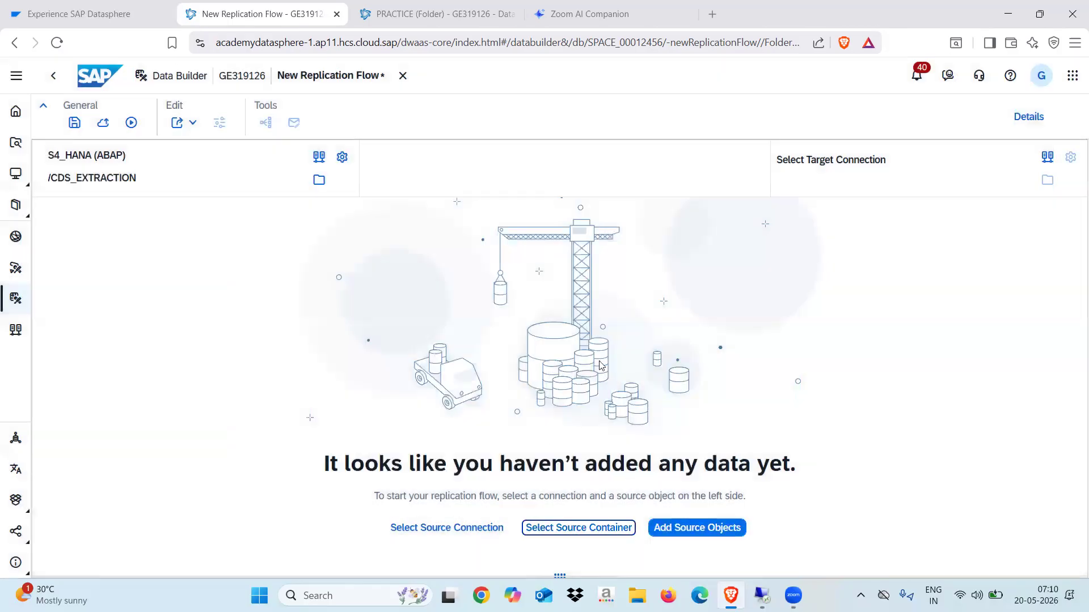
- Start adding source objects to the replication flow and filter the CDS_EXTRACTION container for I_SALES*
left_click(702, 528)
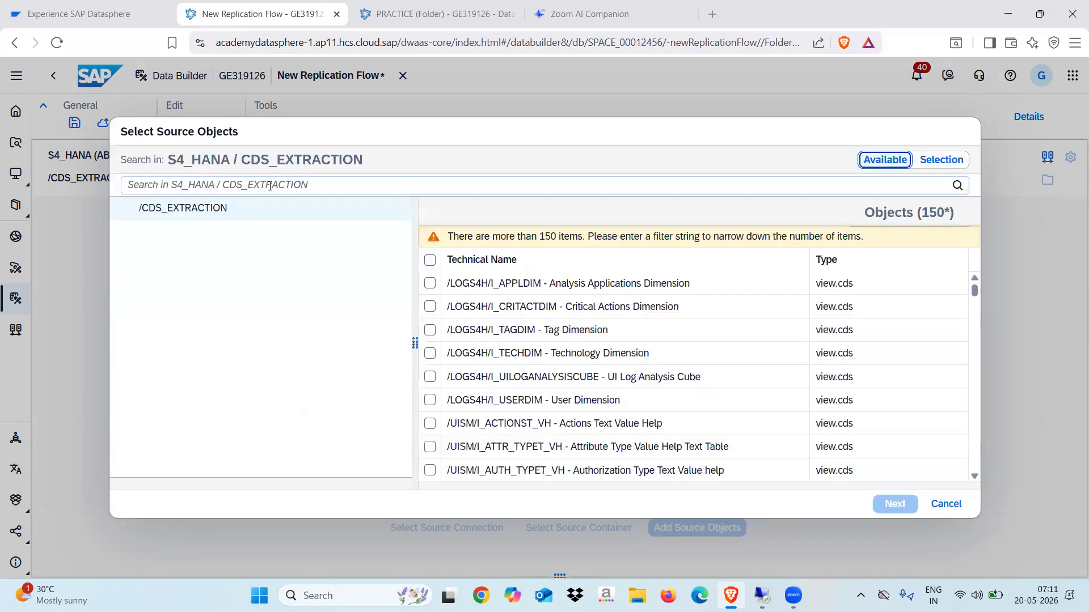
type("I")
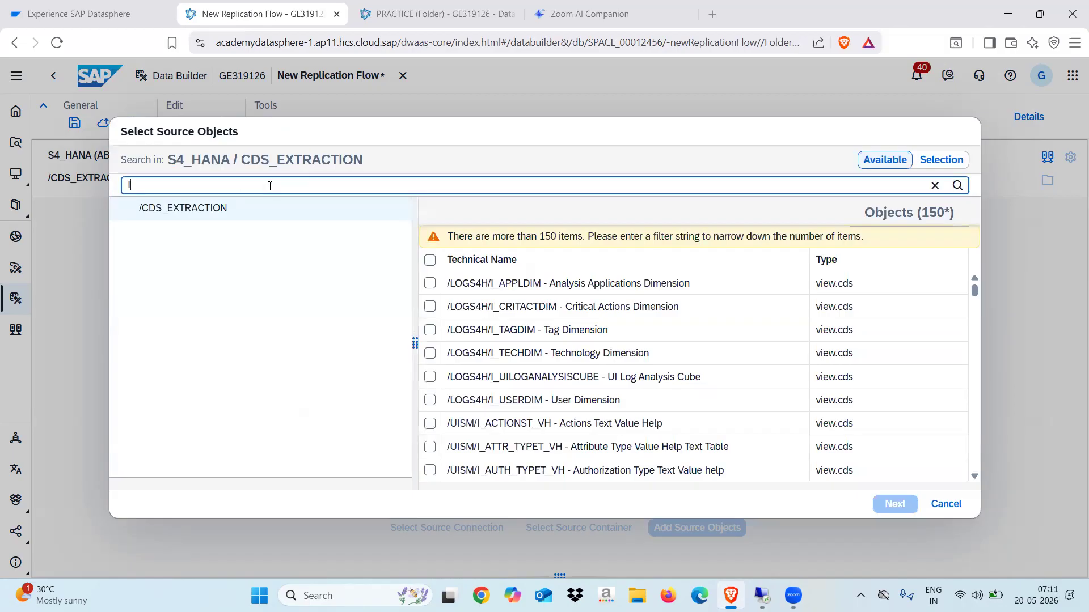
type("_SALES*")
key("Return")
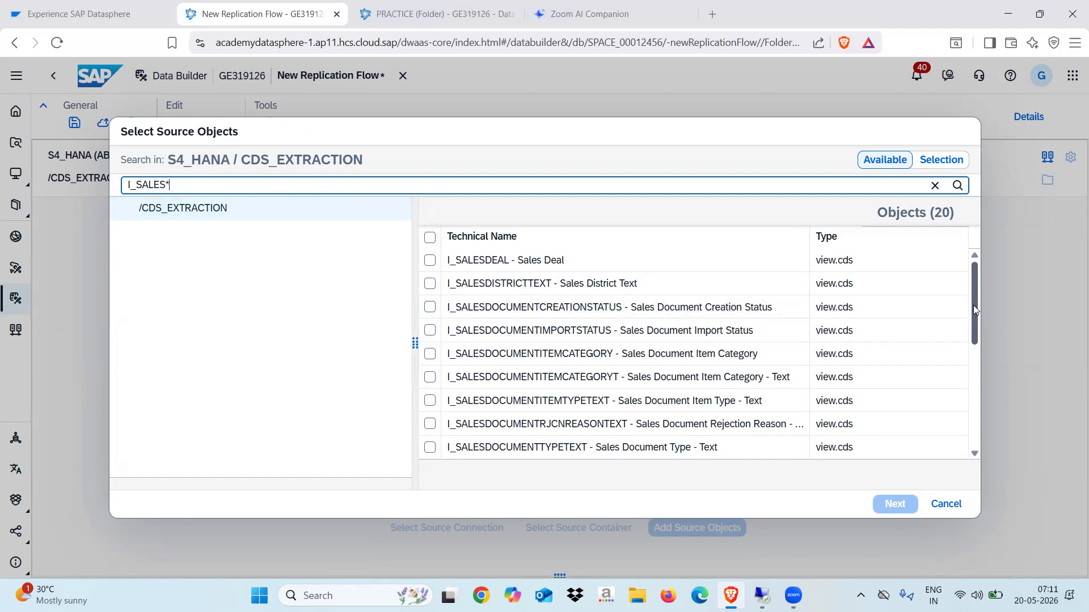
- Select the CDS views I_SALESORGANIZATION and I_SALESORGANIZATIONTEXT as source objects
left_click_drag(974, 310, 970, 355)
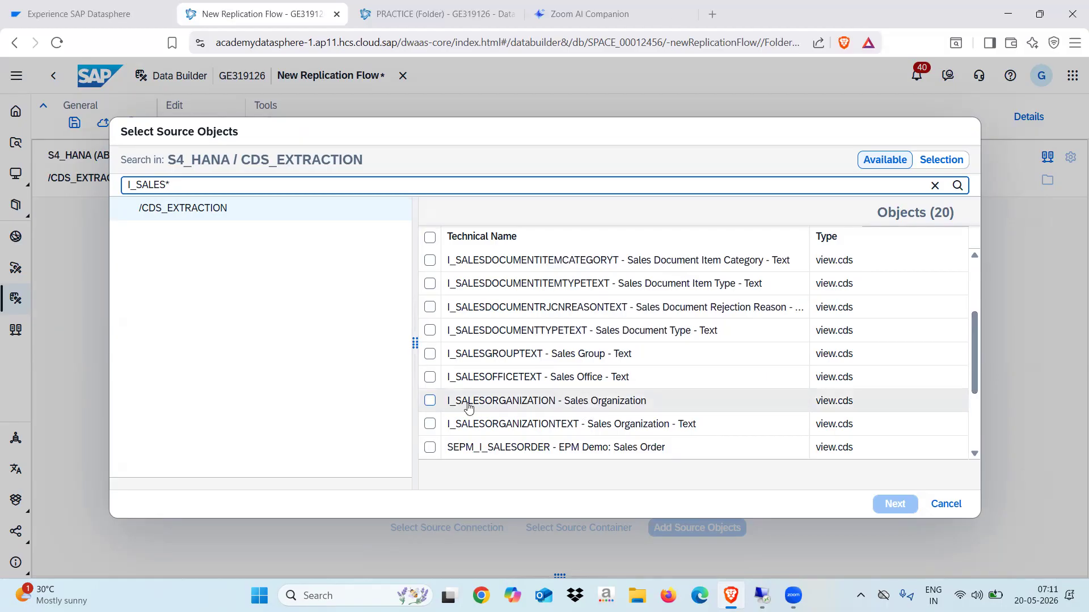
left_click(429, 401)
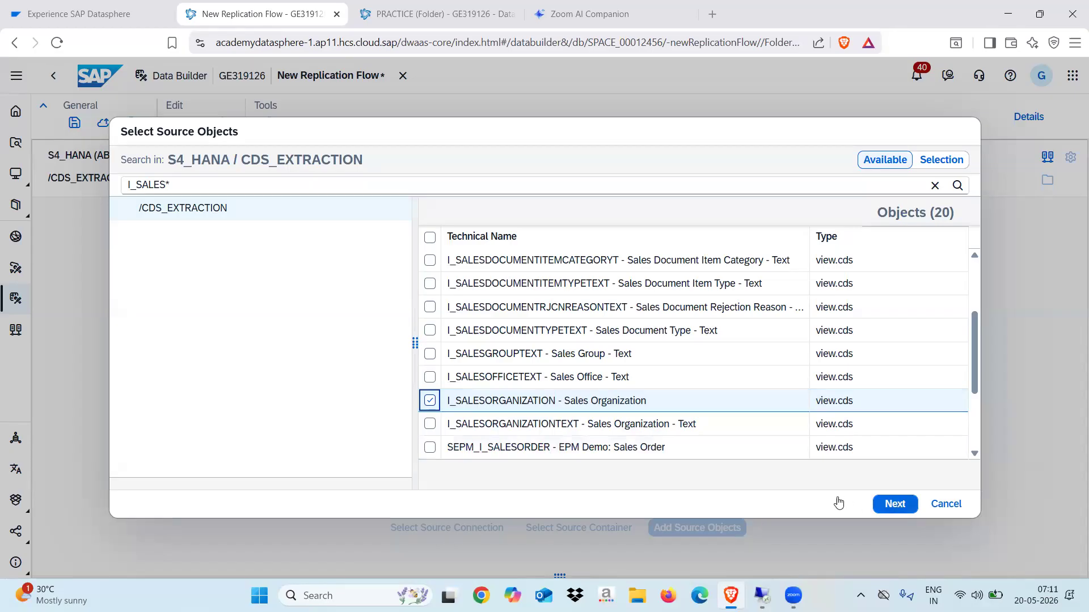
left_click(431, 401)
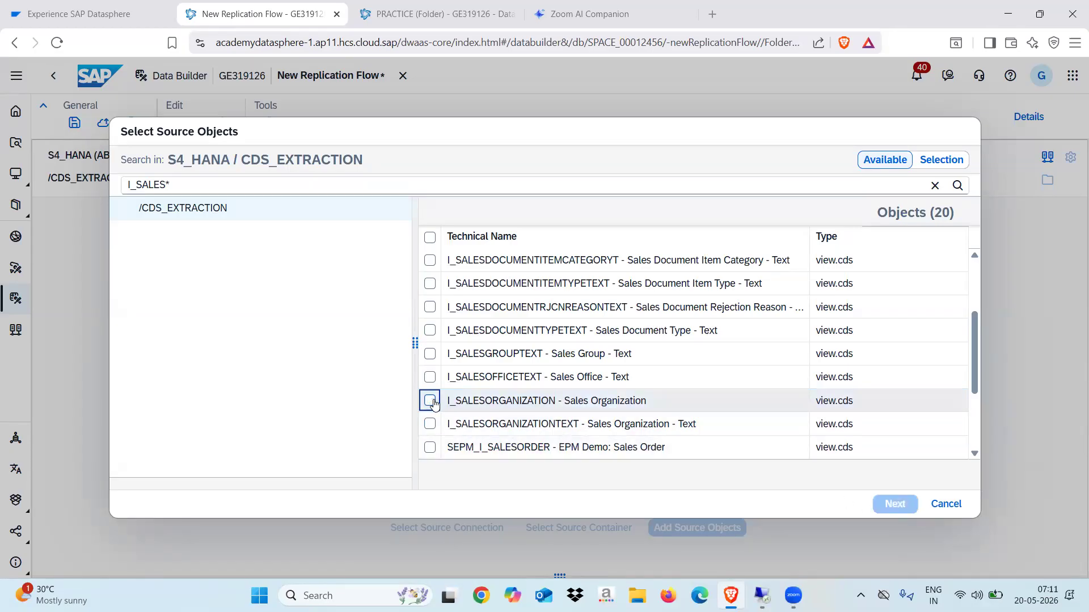
left_click(431, 401)
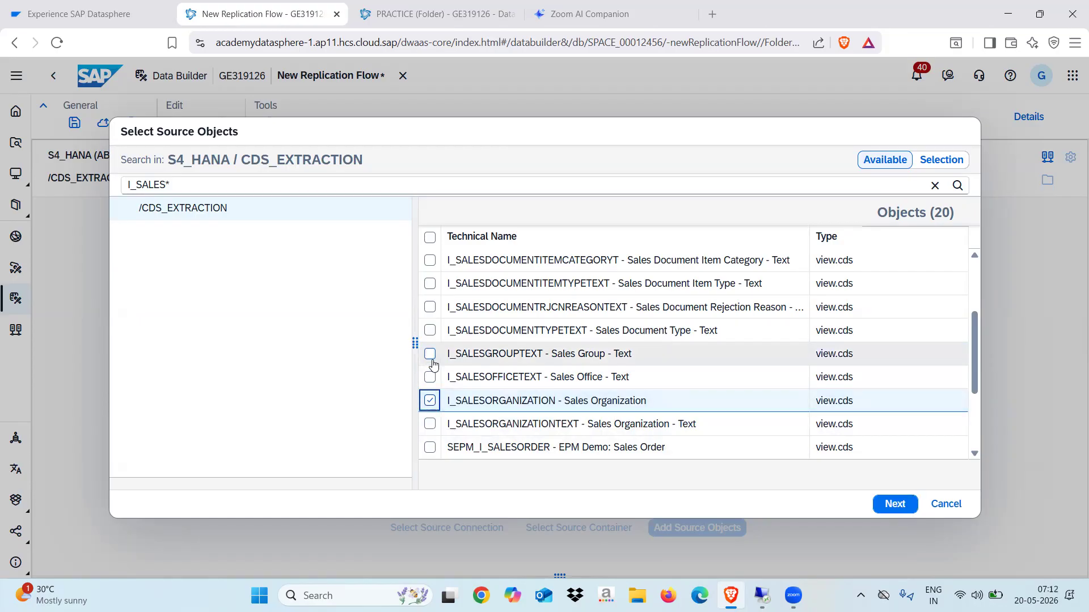
left_click(430, 424)
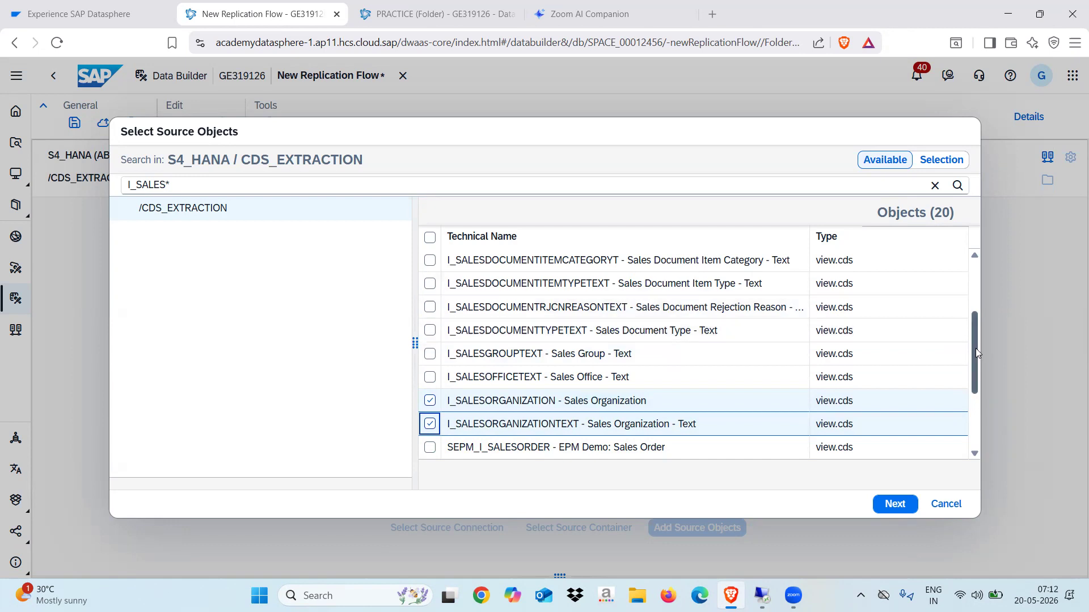
- Also select I_SALESDEAL and I_SALESDISTRICTTEXT, and add the whole selection to the replication flow
left_click_drag(976, 349, 975, 326)
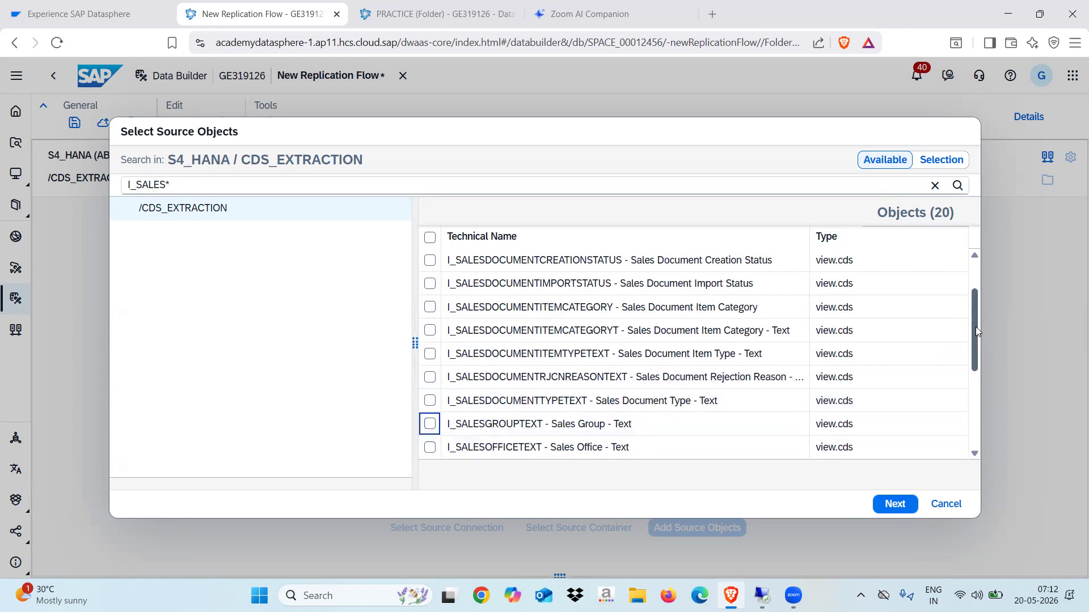
left_click_drag(973, 329, 974, 305)
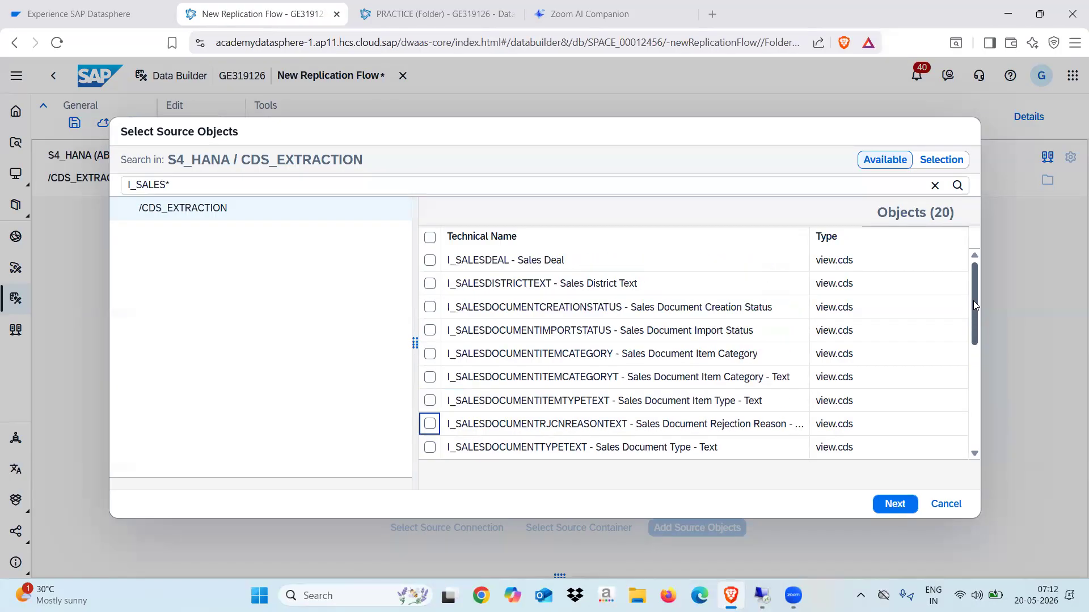
left_click(429, 261)
left_click(430, 284)
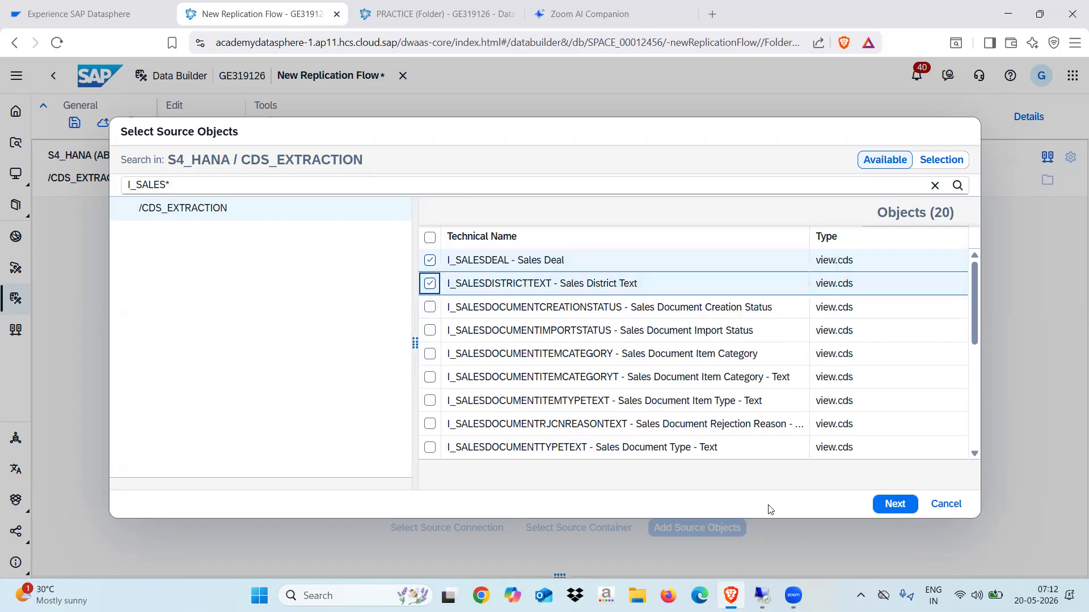
left_click(889, 504)
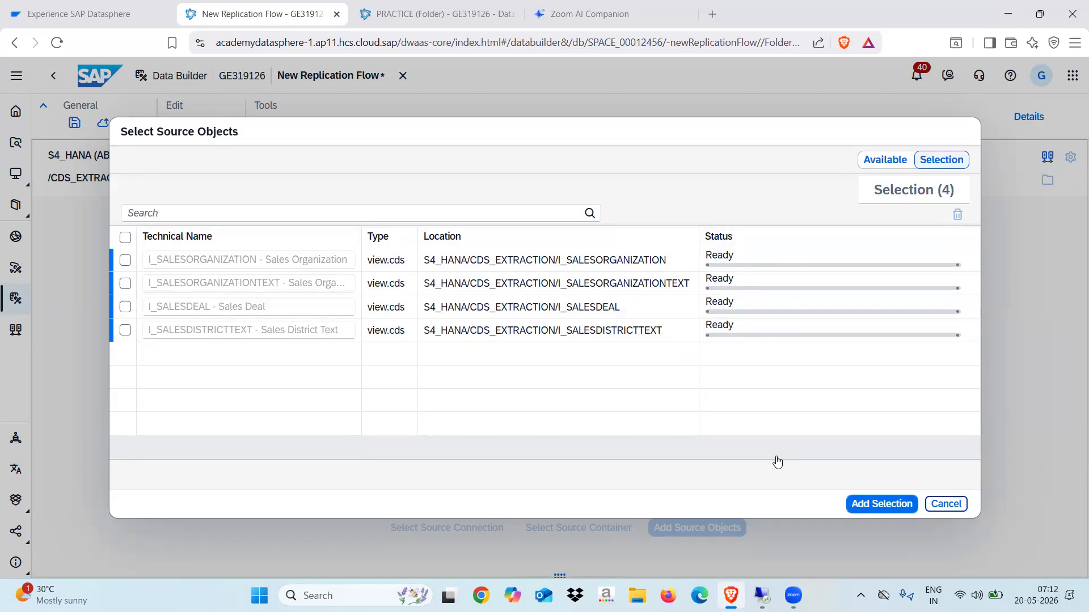
left_click(888, 504)
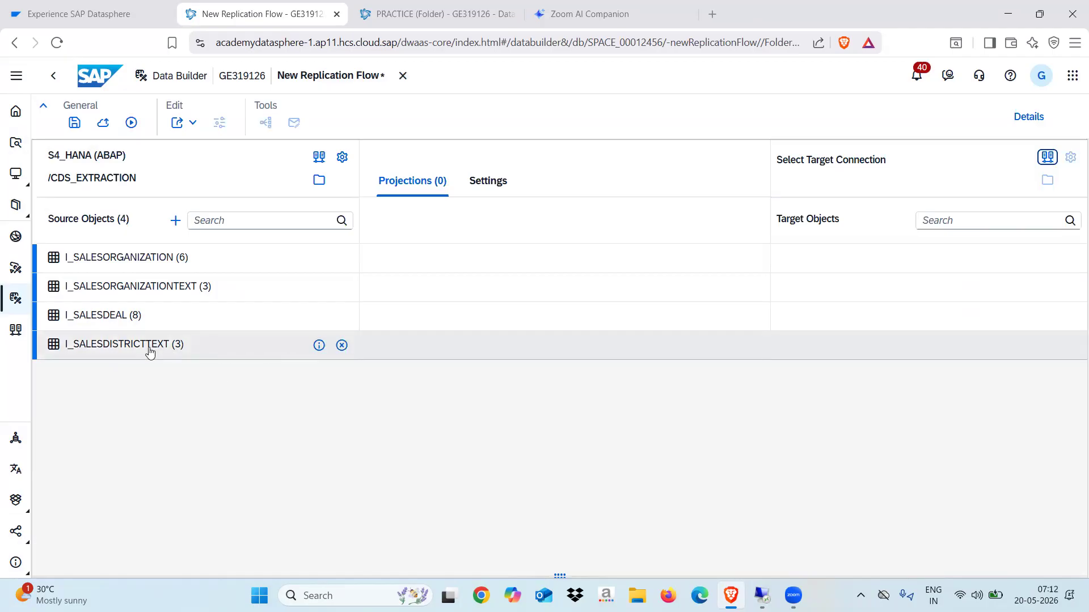
- Remove I_SALESDISTRICTTEXT, I_SALESDEAL and I_SALESORGANIZATIONTEXT from the replication flow's source objects
left_click(341, 346)
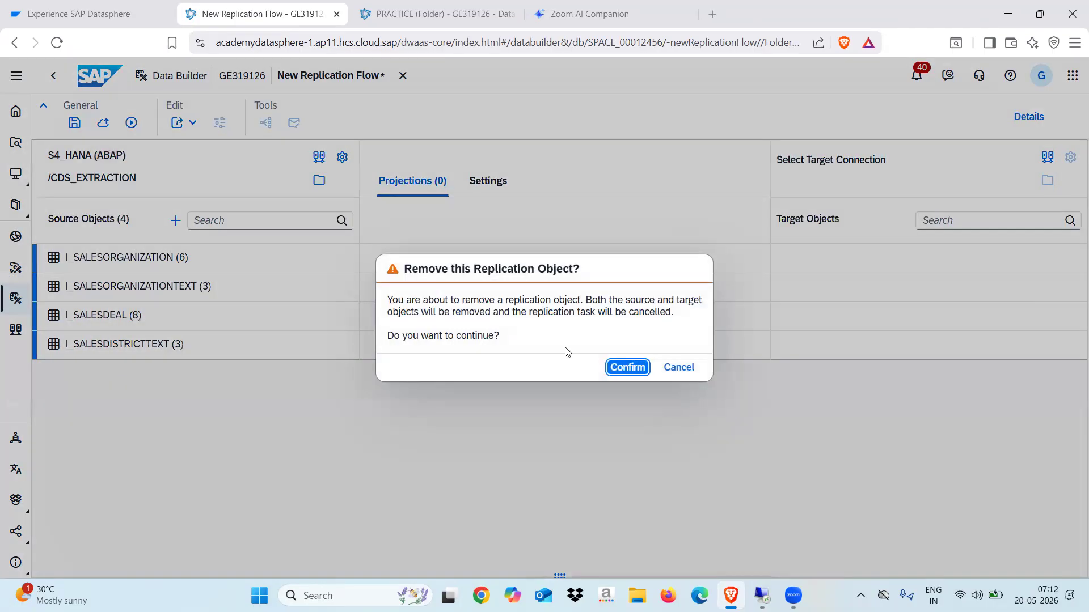
left_click(626, 367)
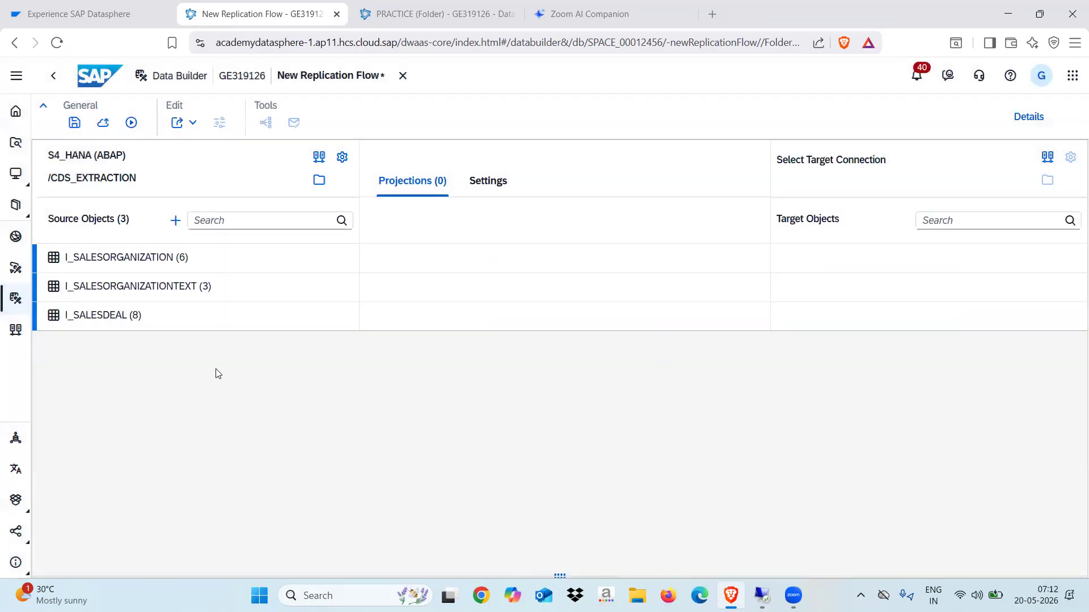
mouse_move(106, 319)
left_click(341, 317)
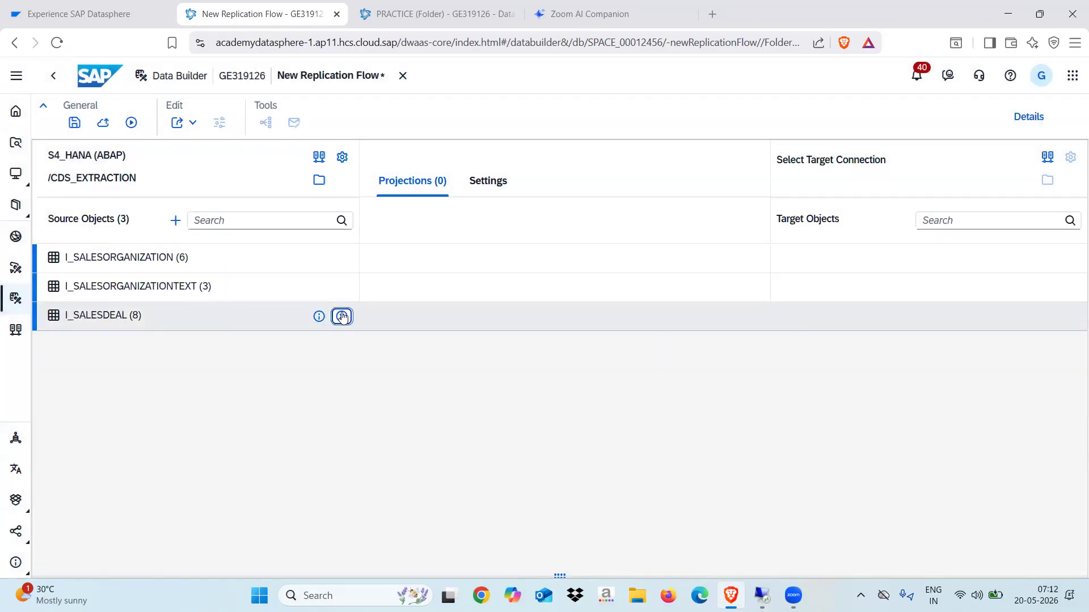
left_click(627, 367)
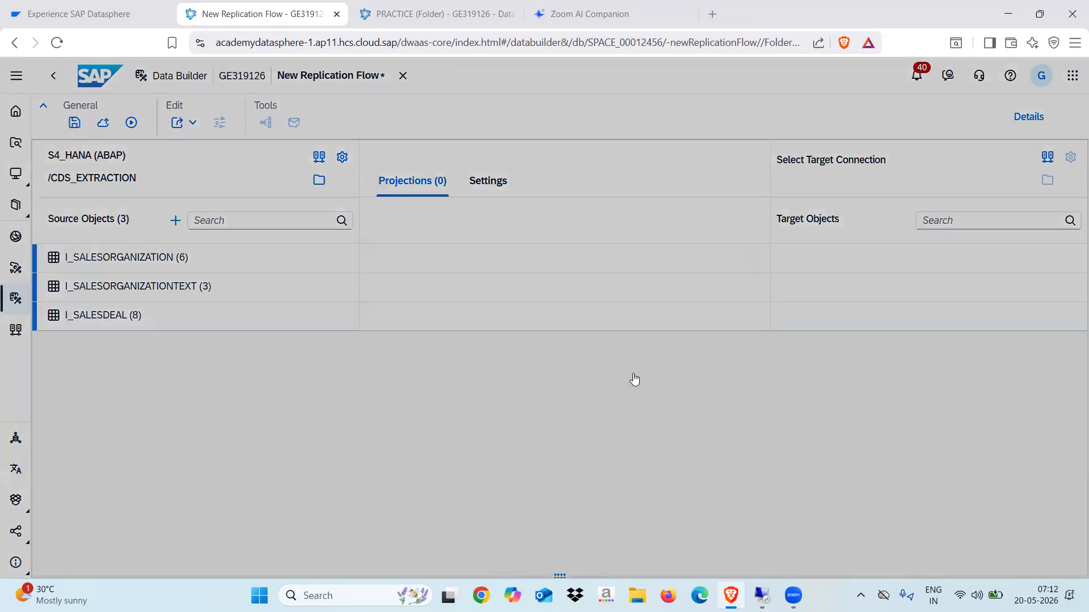
mouse_move(166, 292)
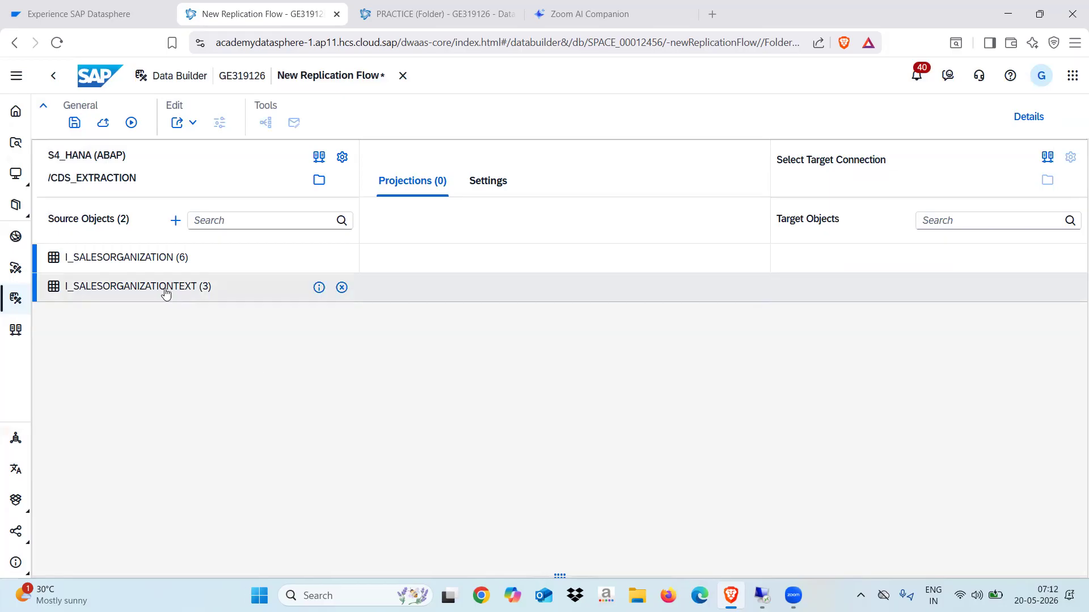
left_click(342, 289)
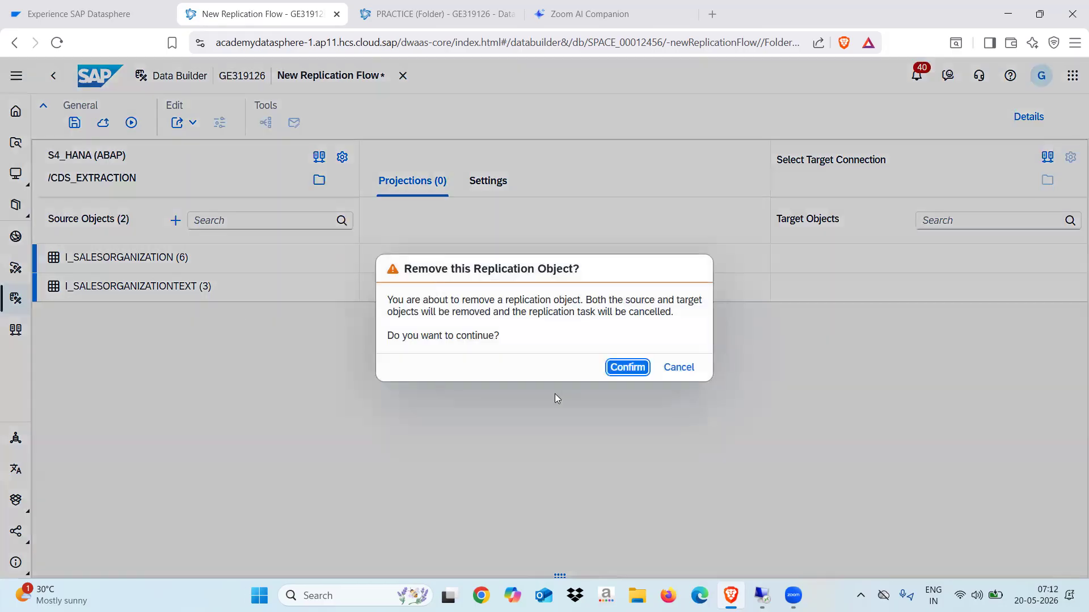
left_click(628, 368)
- Set the replication flow's target connection to SAP Datasphere, the local repository
mouse_move(147, 259)
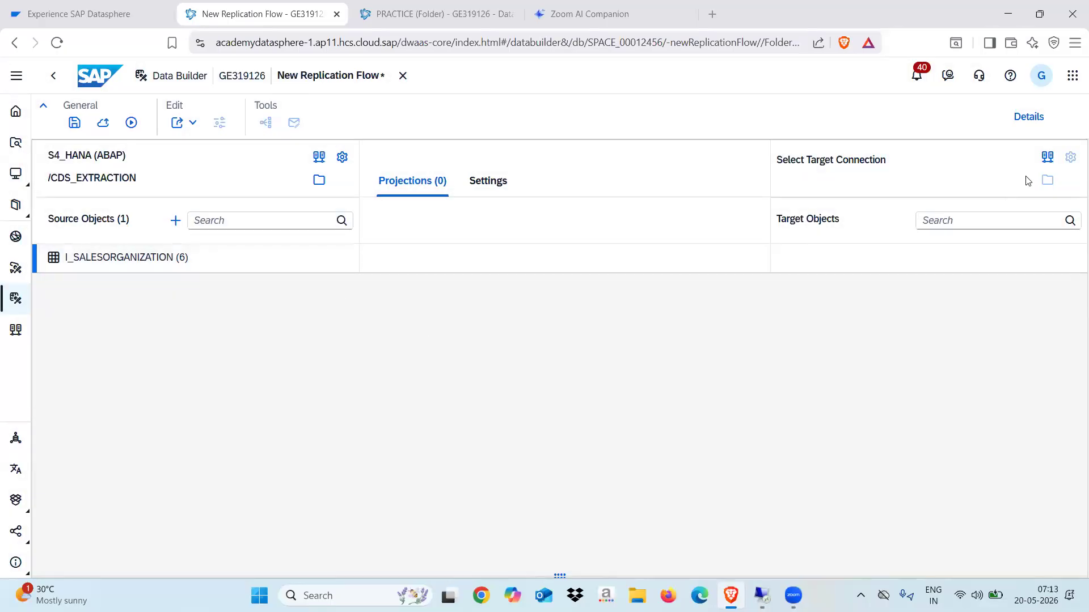
left_click(1048, 158)
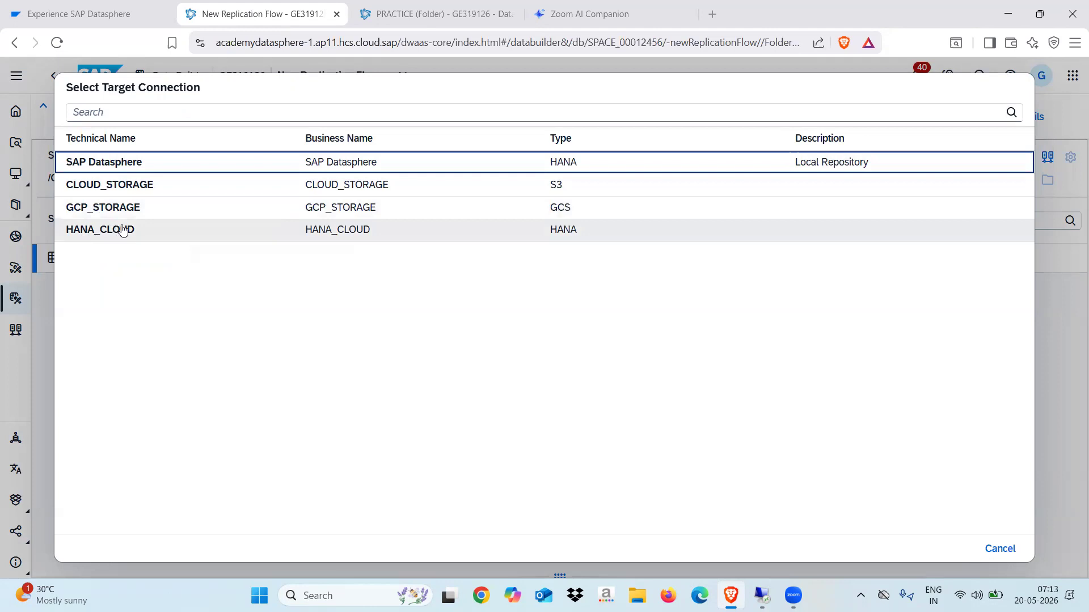
left_click(114, 165)
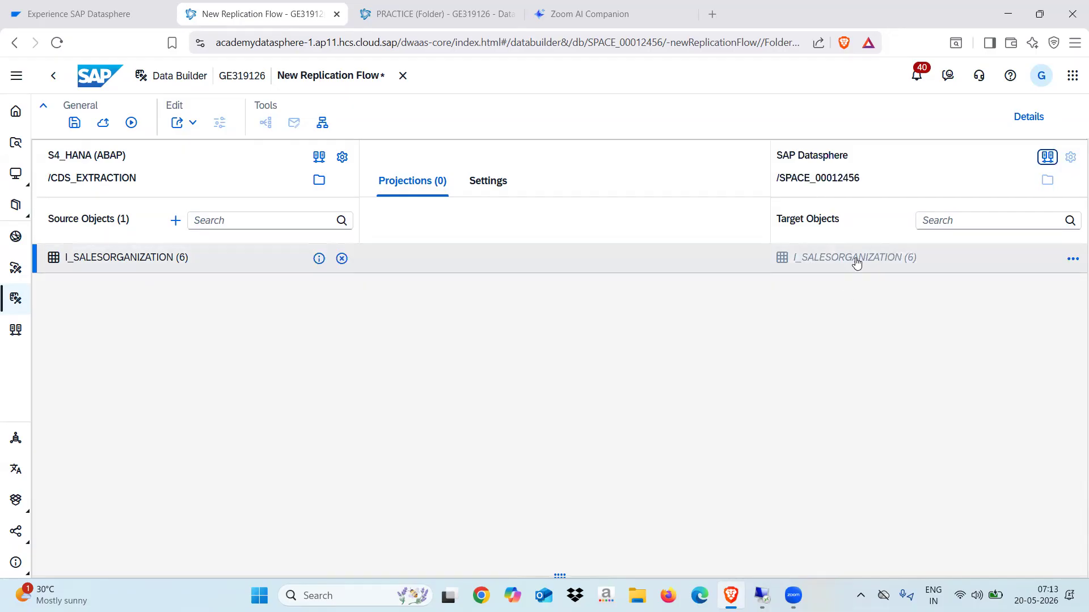
- Rename the target object's technical name to I_SALESORG_EX2, with copying columns from the source object enabled
left_click(1073, 259)
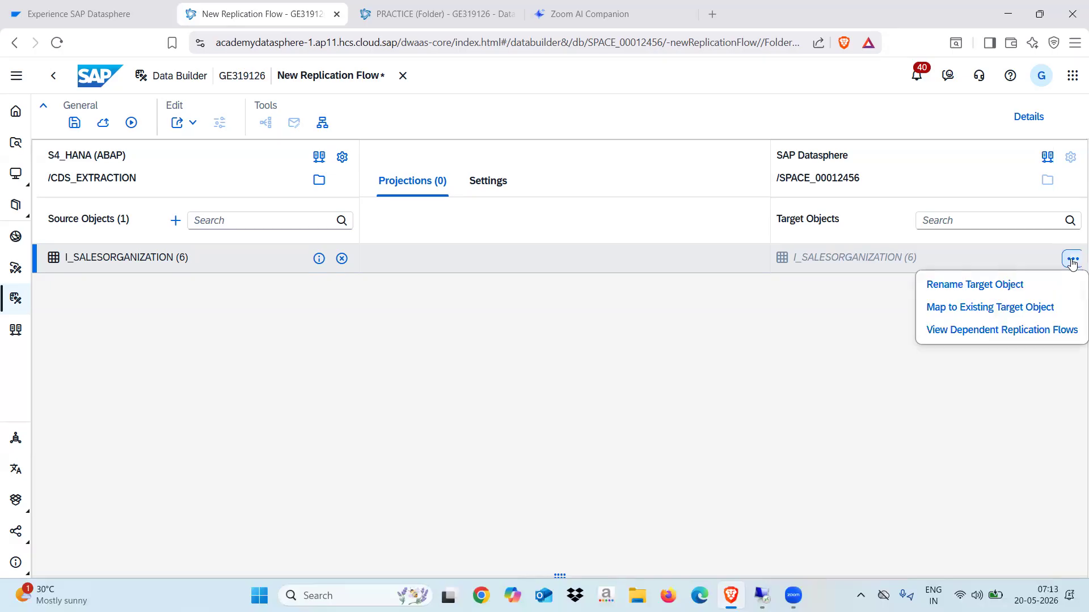
left_click(972, 285)
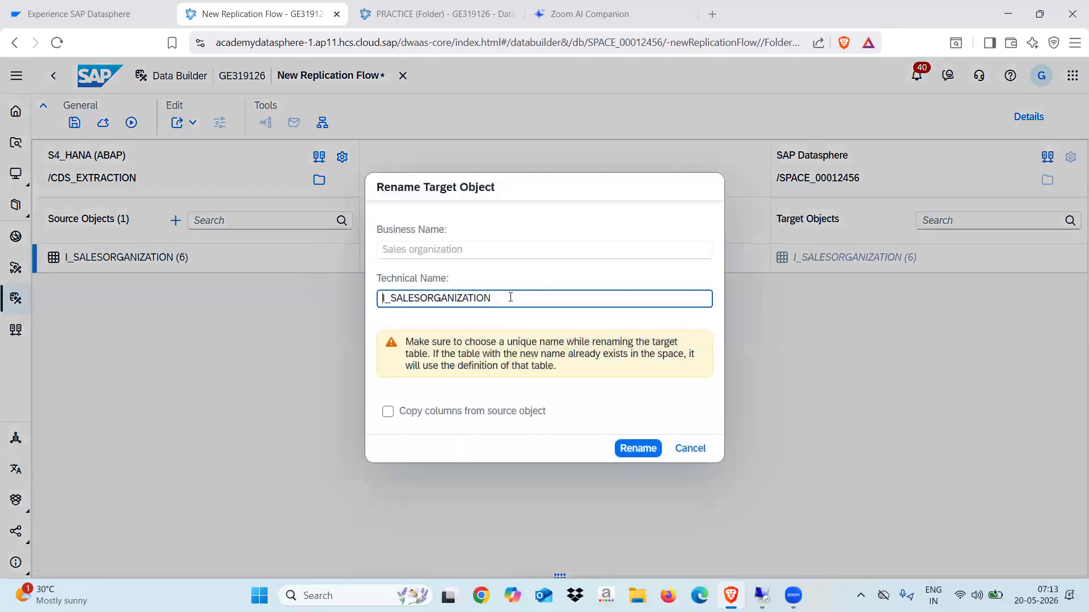
left_click_drag(511, 297, 448, 297)
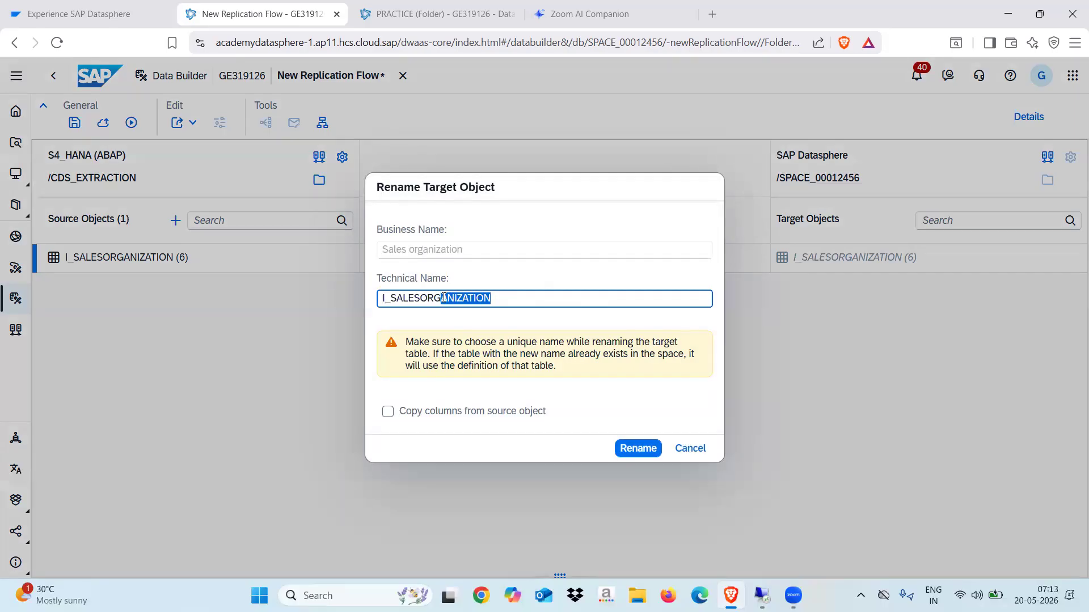
key("BackSpace")
left_click(388, 413)
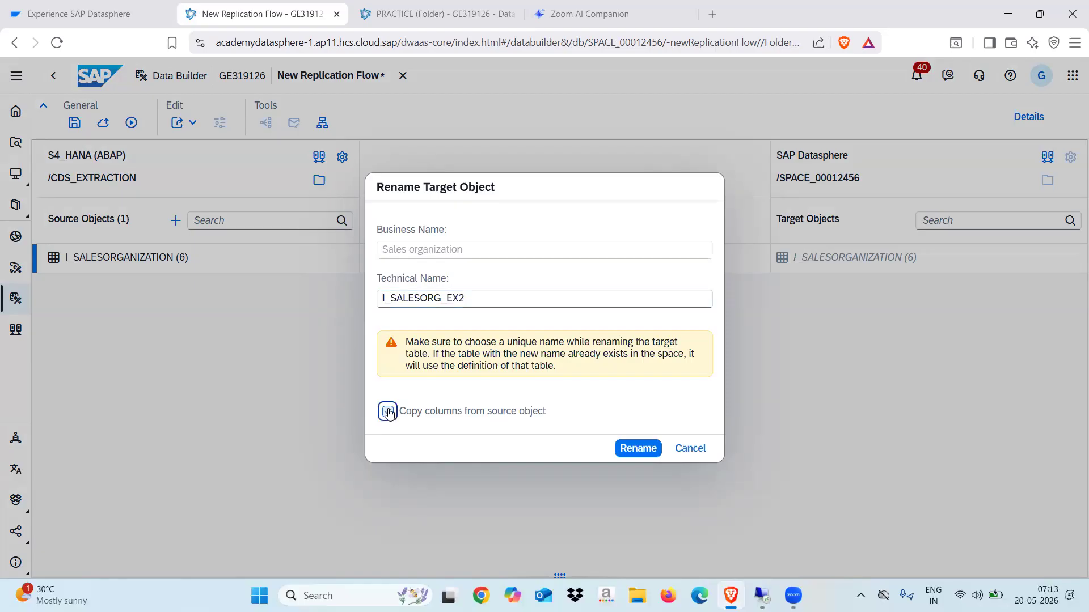
left_click(633, 450)
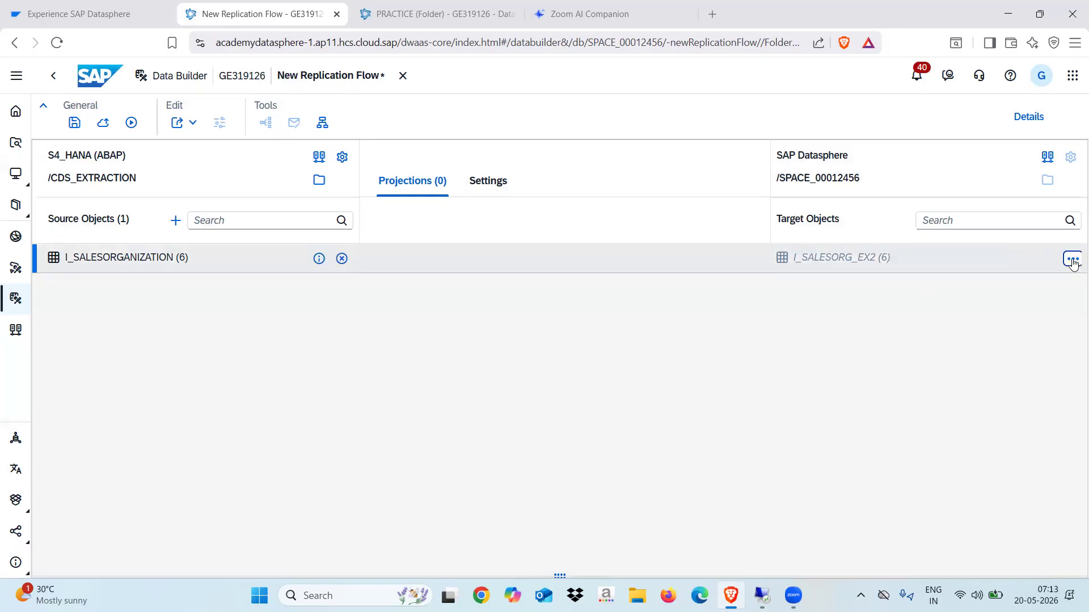
- Review the existing tables available for mapping the target object I_SALESORG_EX2, and check its dependent replication flows
left_click(1071, 258)
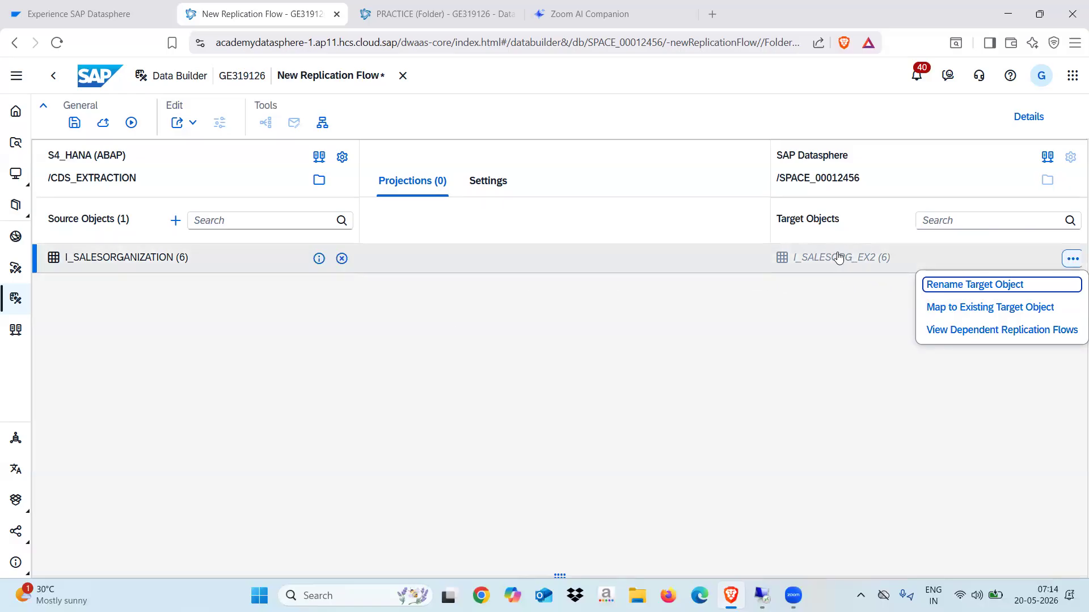
left_click(960, 310)
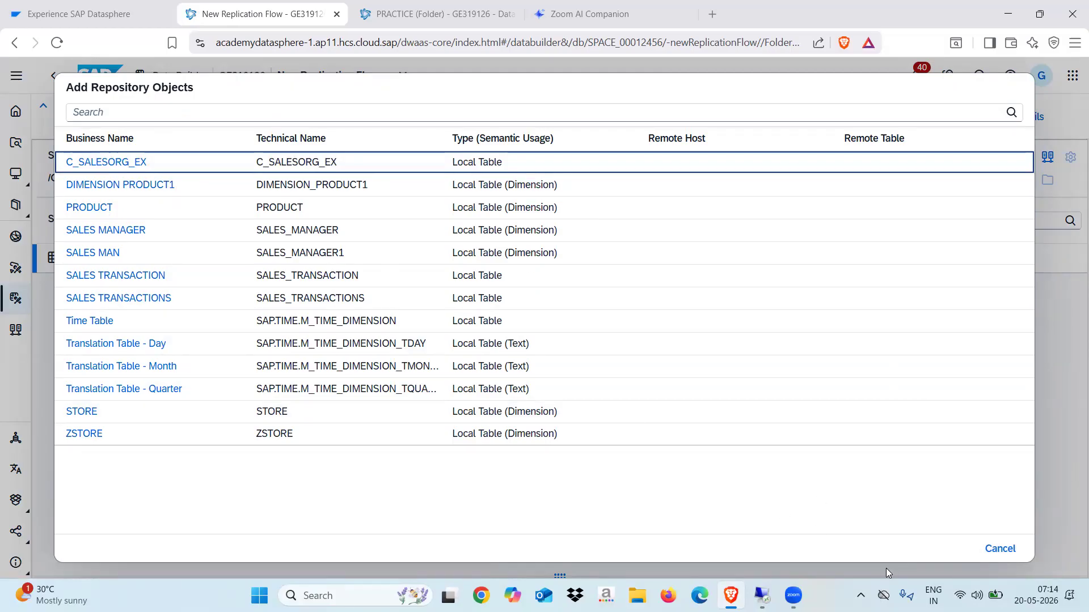
left_click(998, 549)
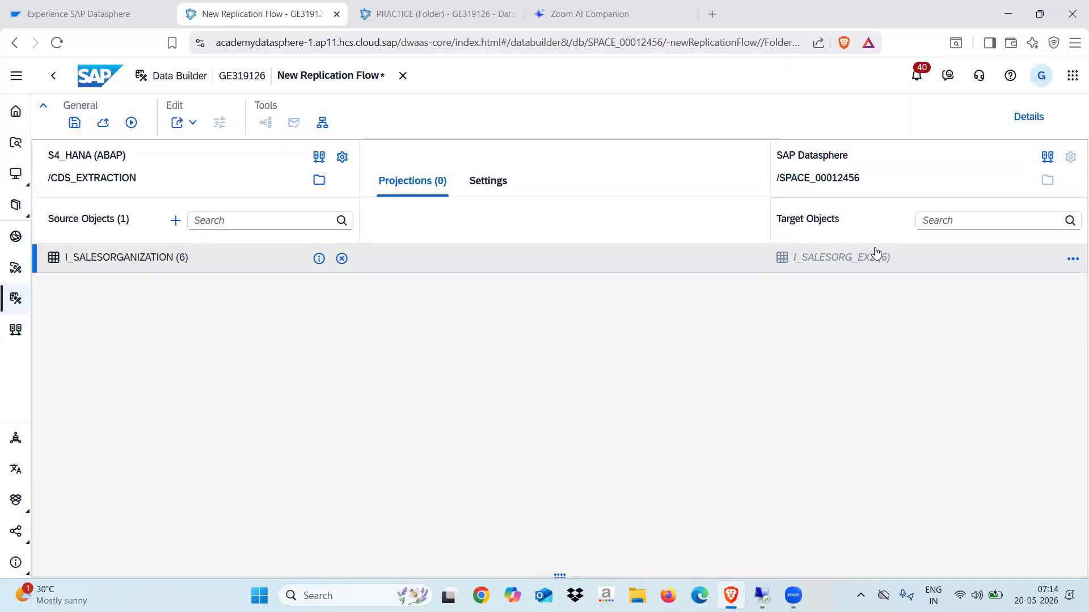
left_click(1072, 259)
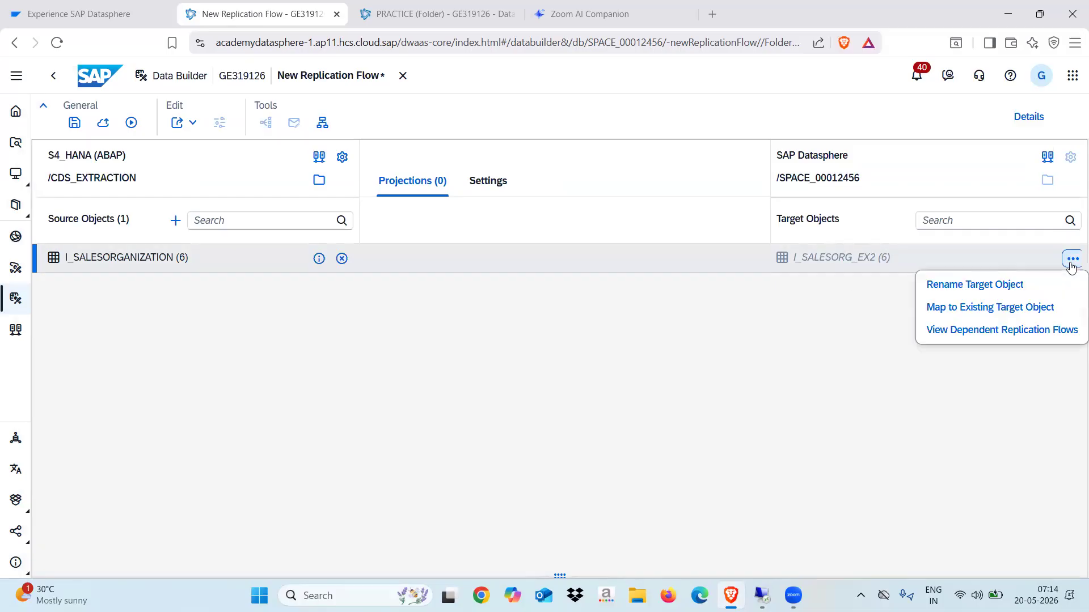
left_click(1017, 330)
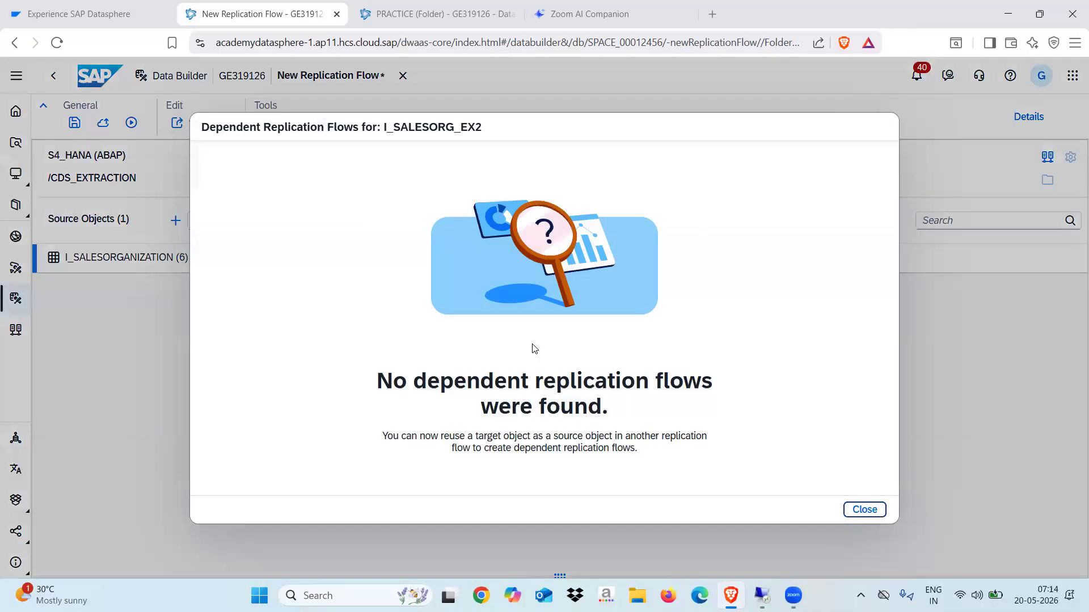
left_click(866, 509)
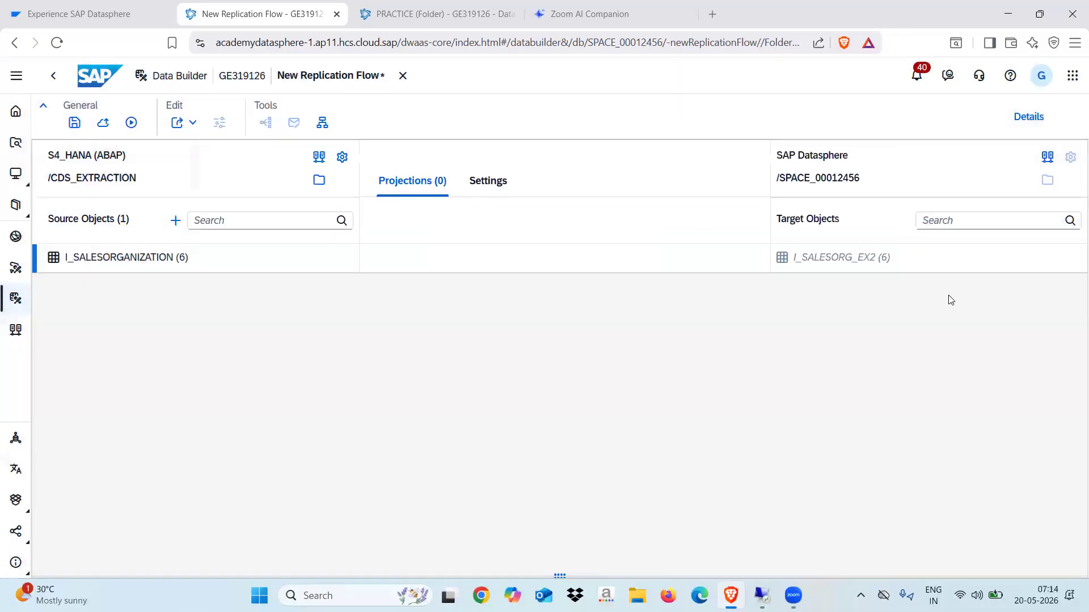
- Save the replication flow in the Inbound Layer folder as RP_CDS_SALES_ORG, accepting the validation messages
left_click(76, 124)
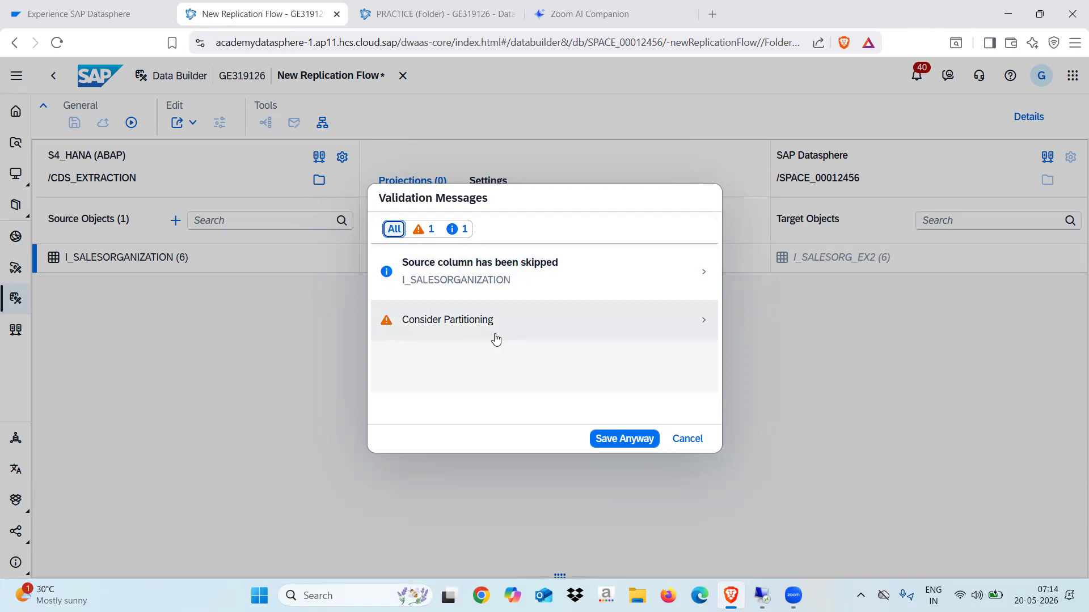
left_click(634, 437)
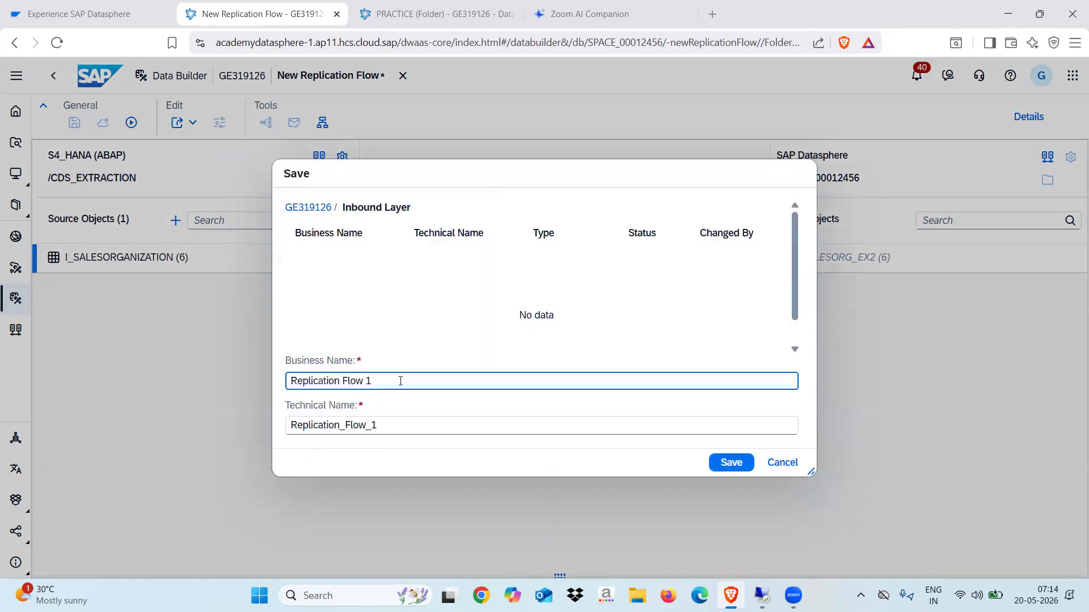
left_click_drag(379, 384, 256, 390)
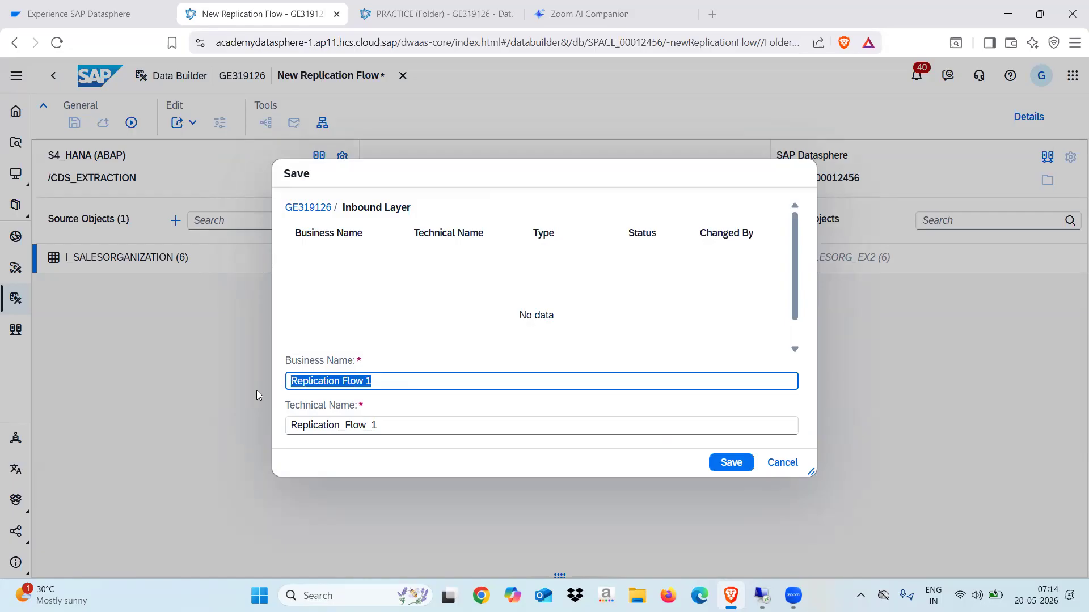
type("RP_")
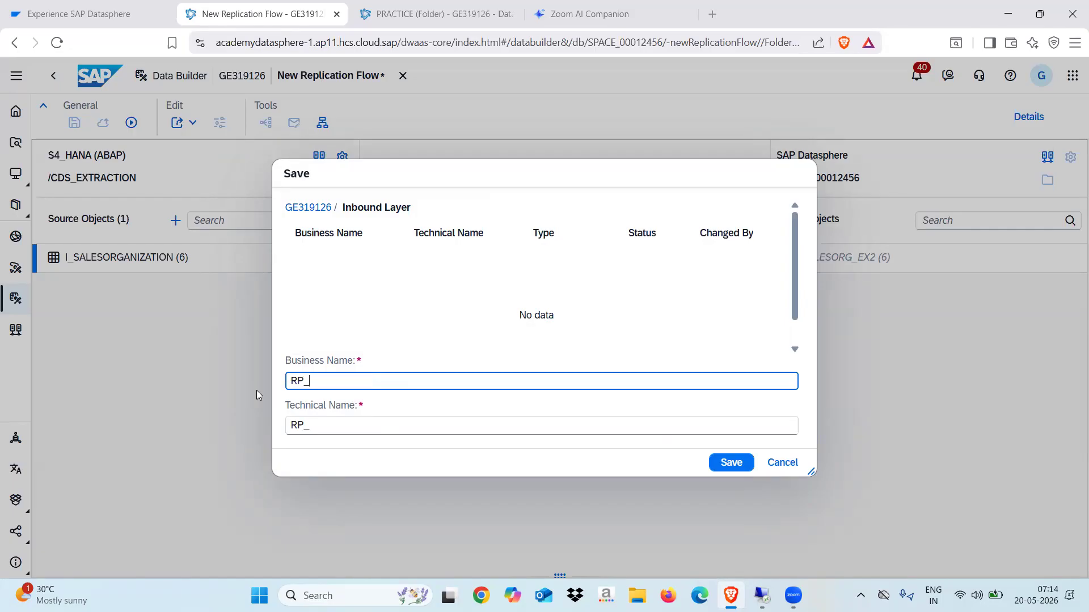
type("CDS_")
type("S_S")
type("ALES")
type("_ORG")
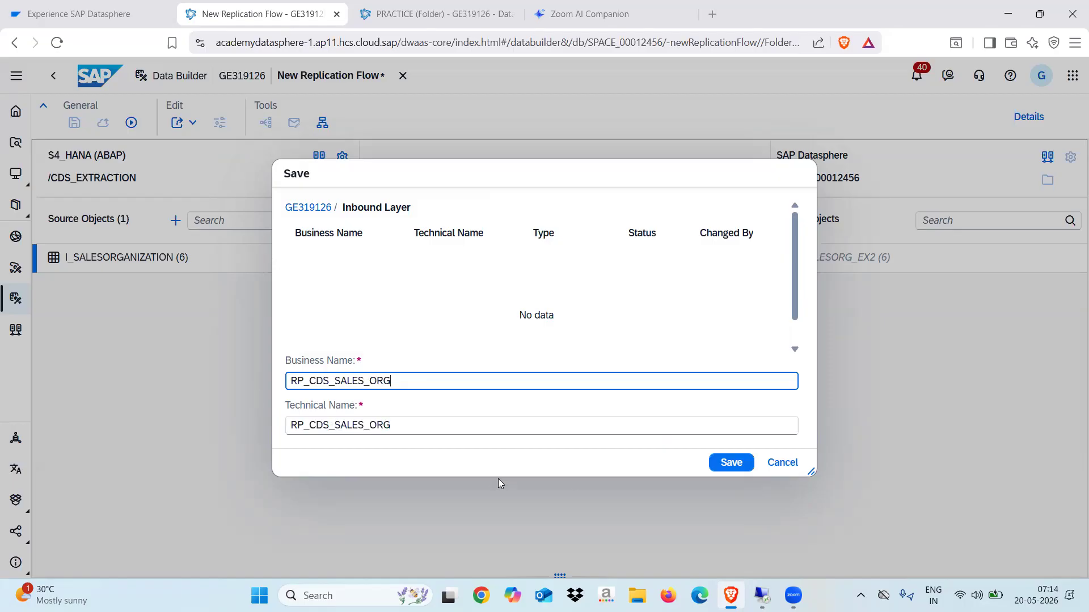
left_click(737, 465)
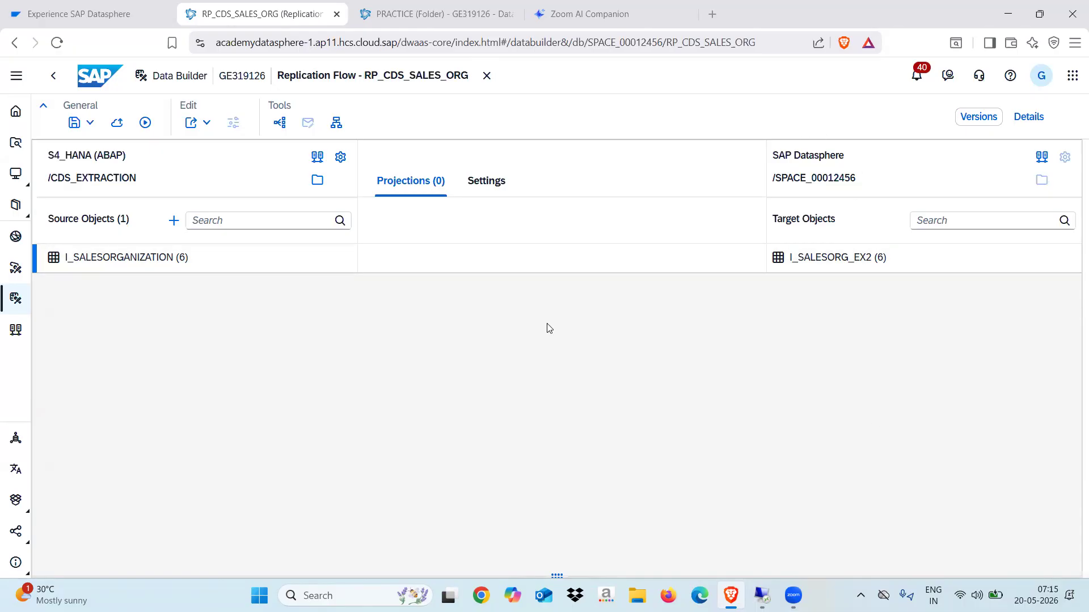
- Deploy the RP_CDS_SALES_ORG replication flow and run it
left_click(1068, 262)
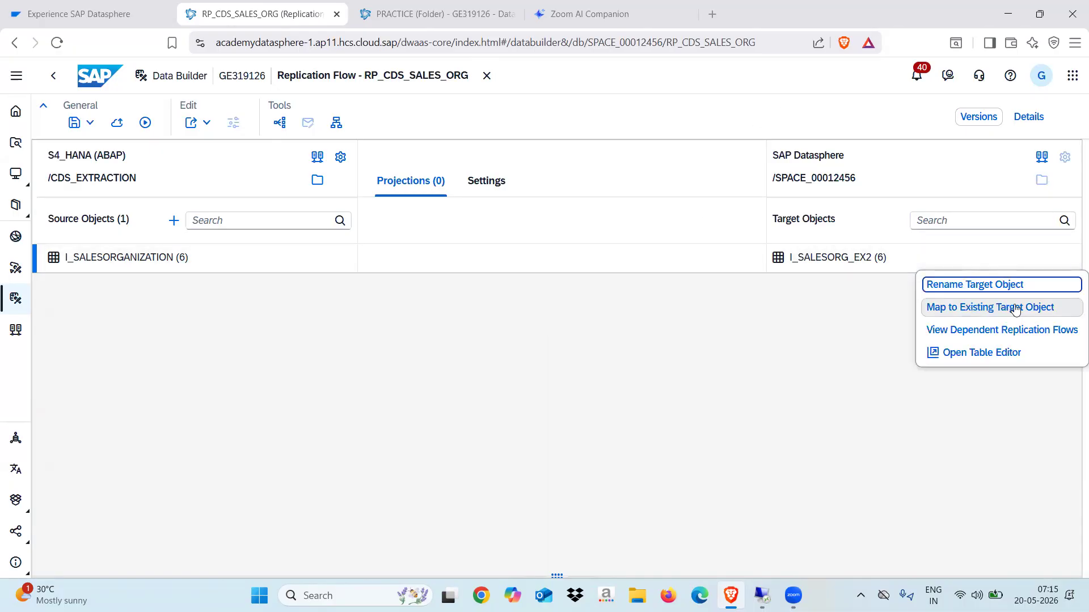
left_click(818, 334)
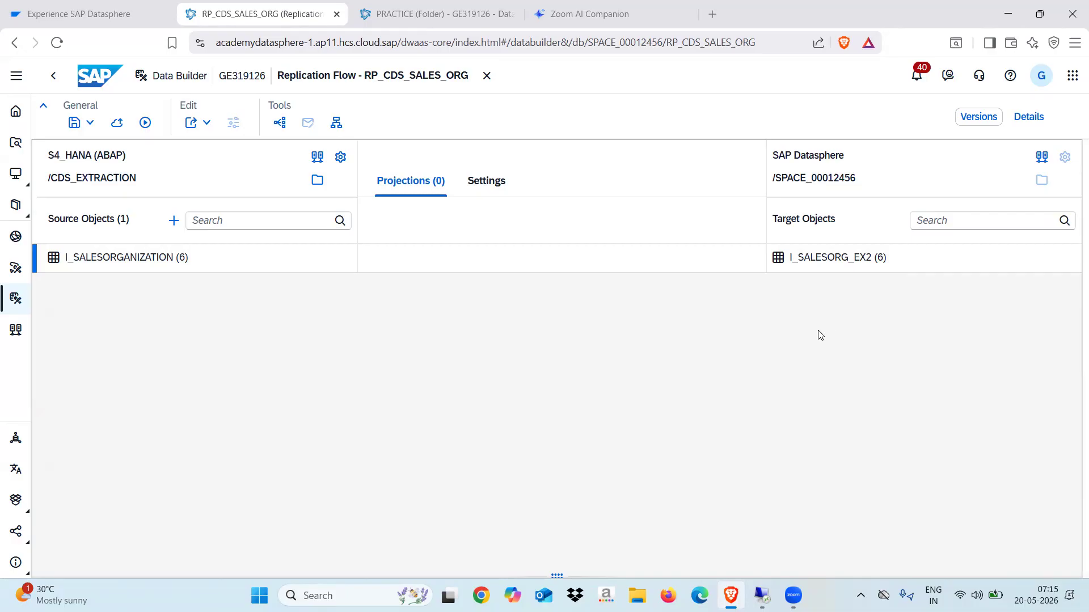
left_click(116, 125)
left_click(145, 123)
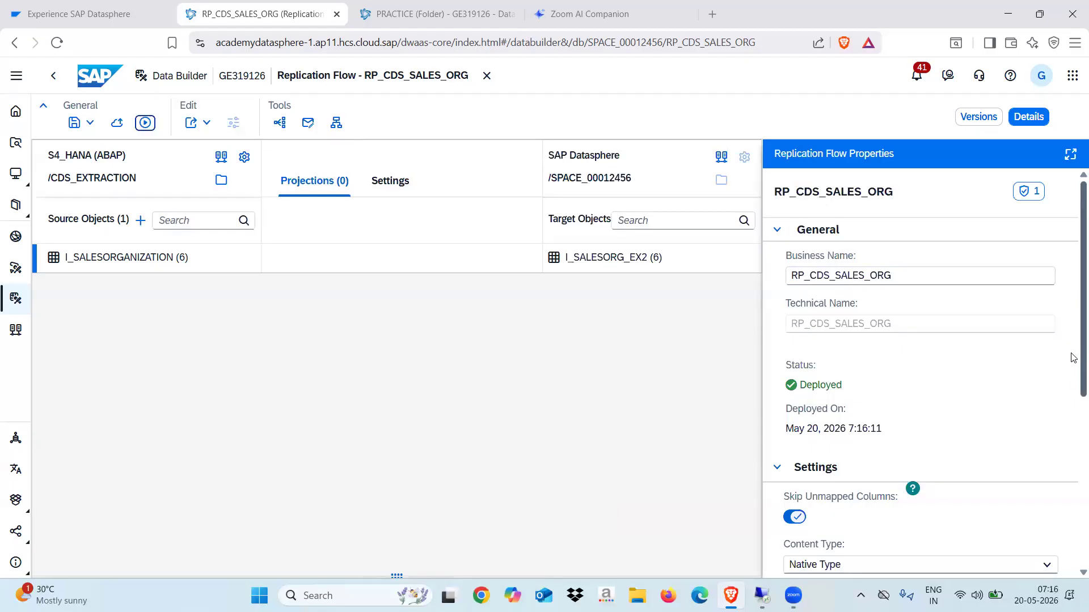
- Open the replication flow's run in the Flows Monitor and review its metrics and run log, refreshing the status
scroll(1073, 357, "down", 5)
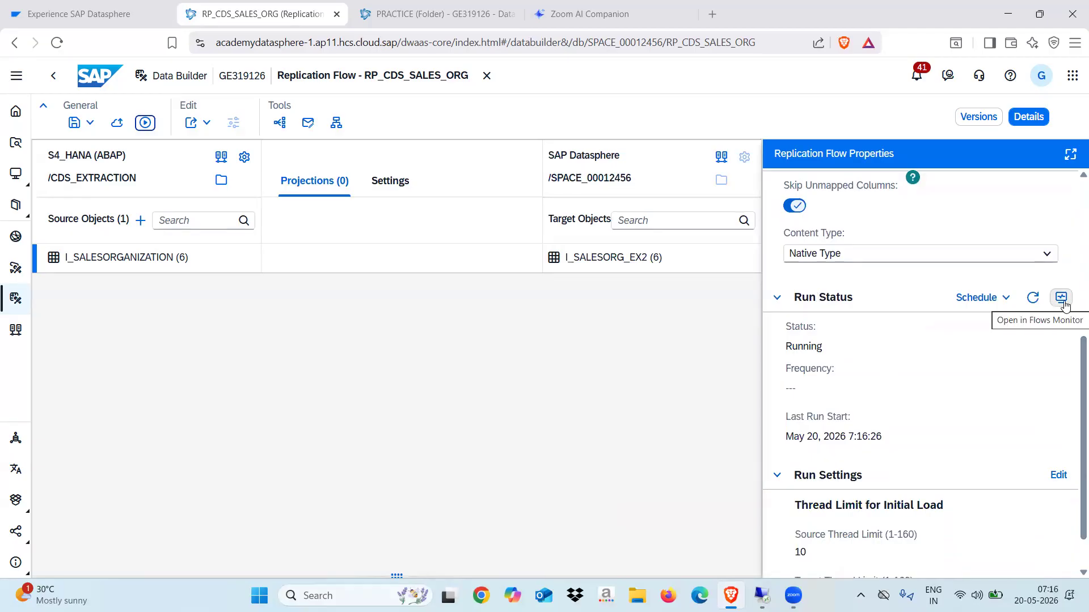
left_click(1063, 299)
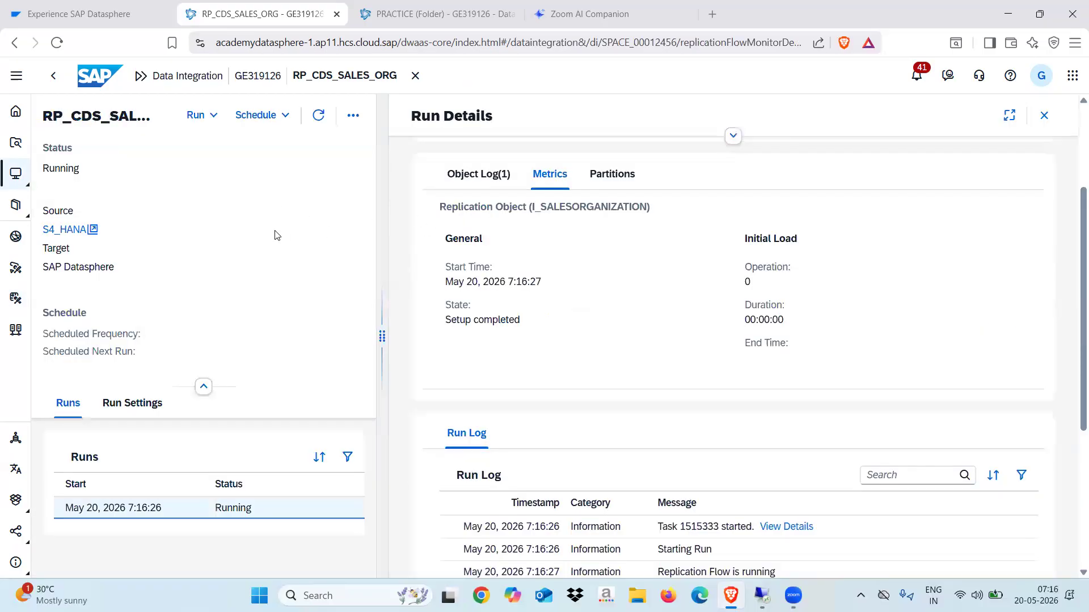
left_click(317, 114)
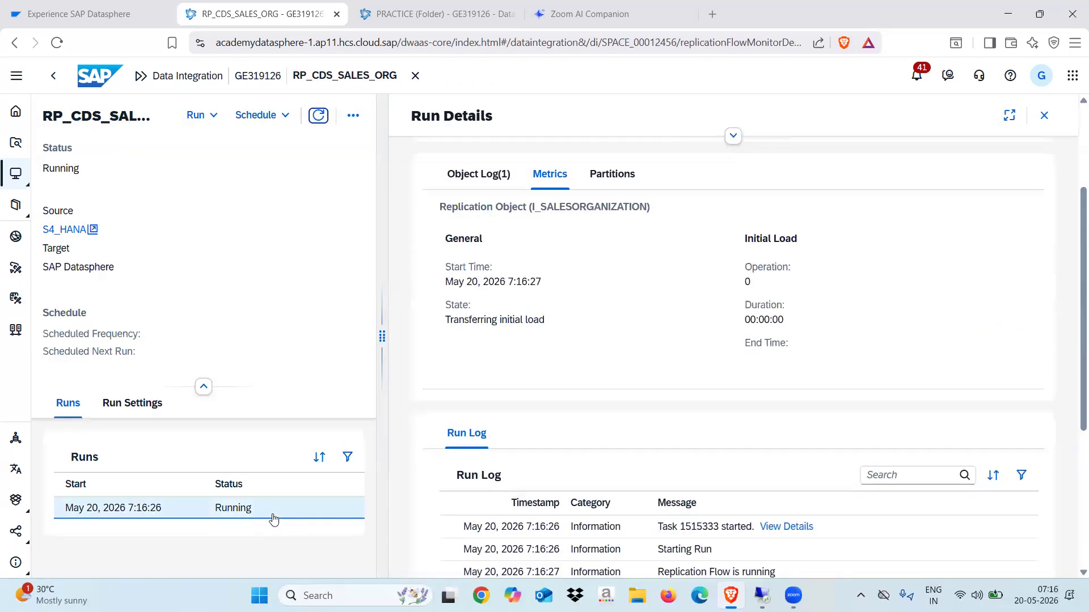
left_click_drag(1074, 276, 1074, 425)
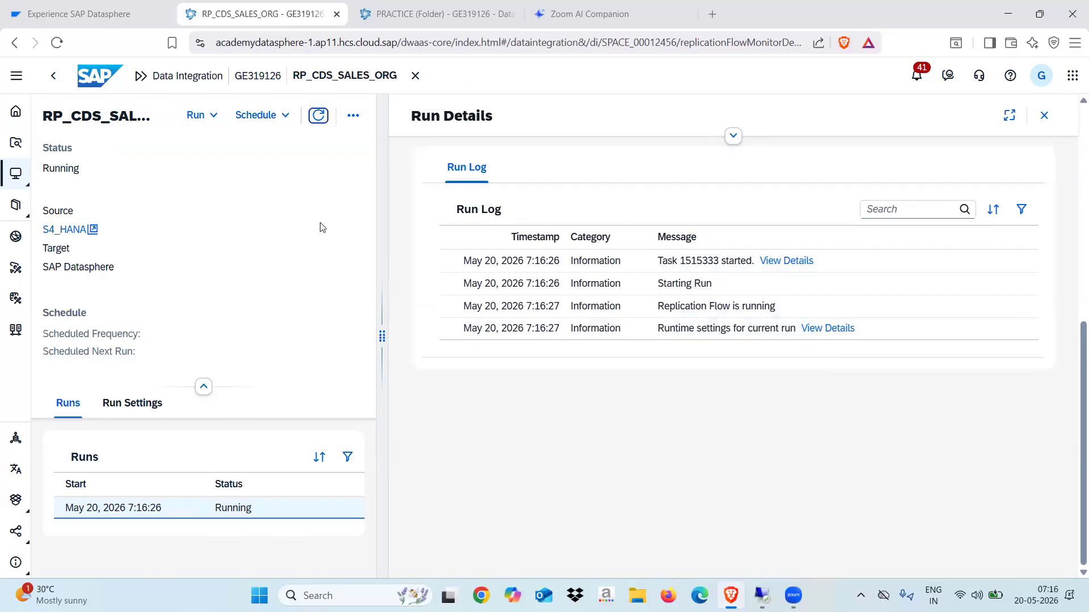
left_click(318, 116)
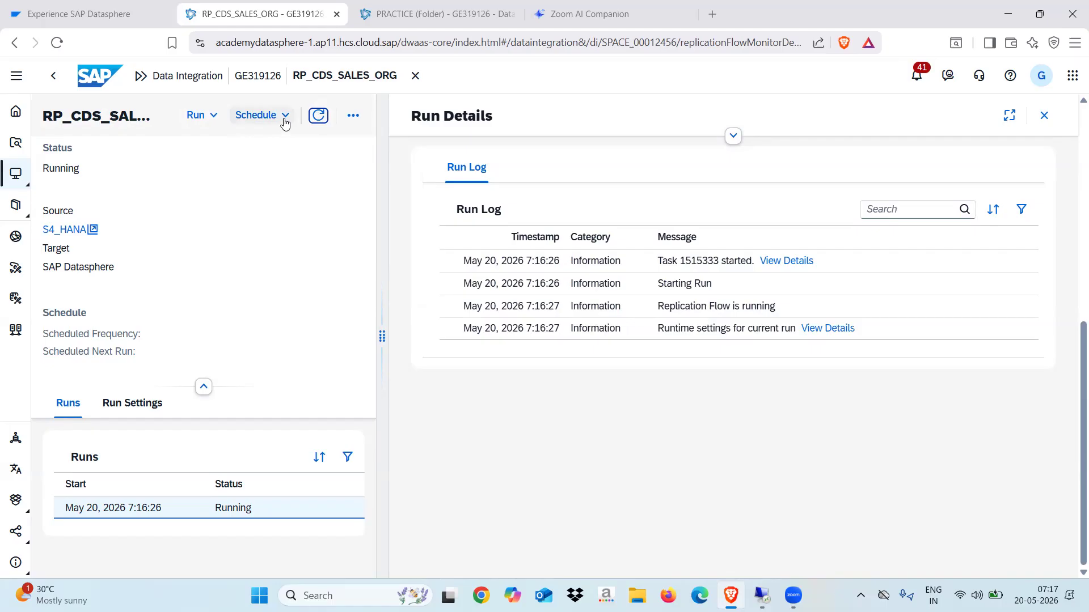
- Check the flow's scheduling options, refresh the run status until the run finishes, and close the run monitor
left_click(285, 119)
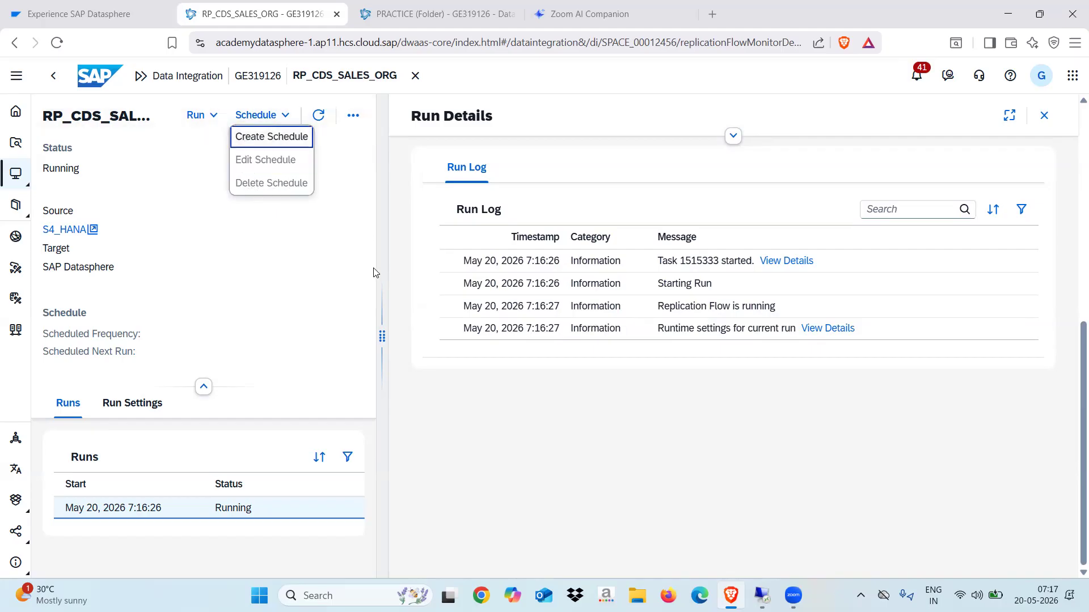
left_click(448, 406)
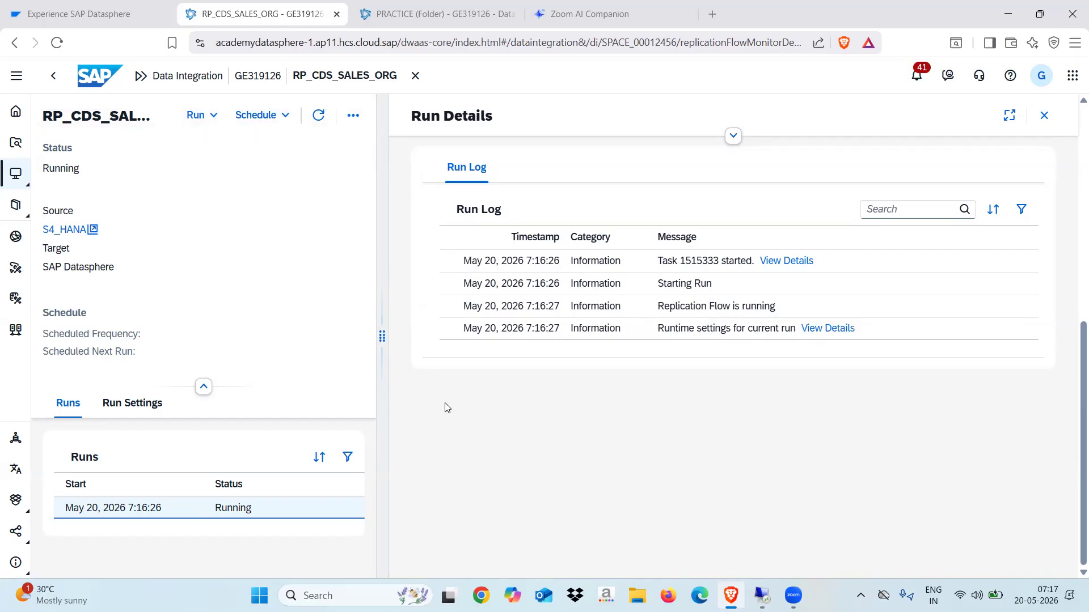
left_click(319, 116)
left_click(319, 114)
left_click(318, 115)
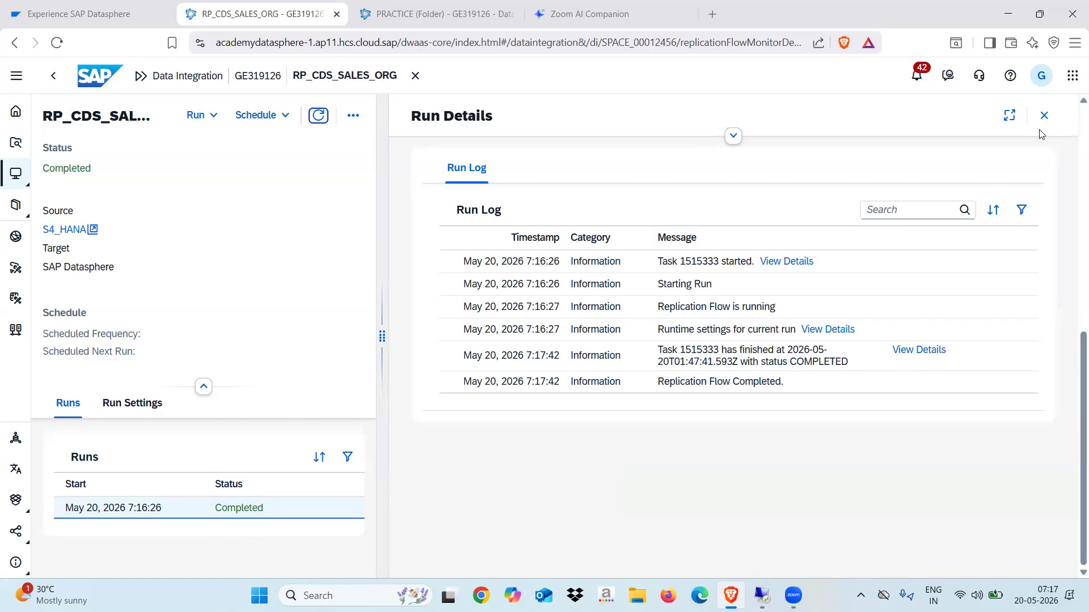
left_click(1044, 116)
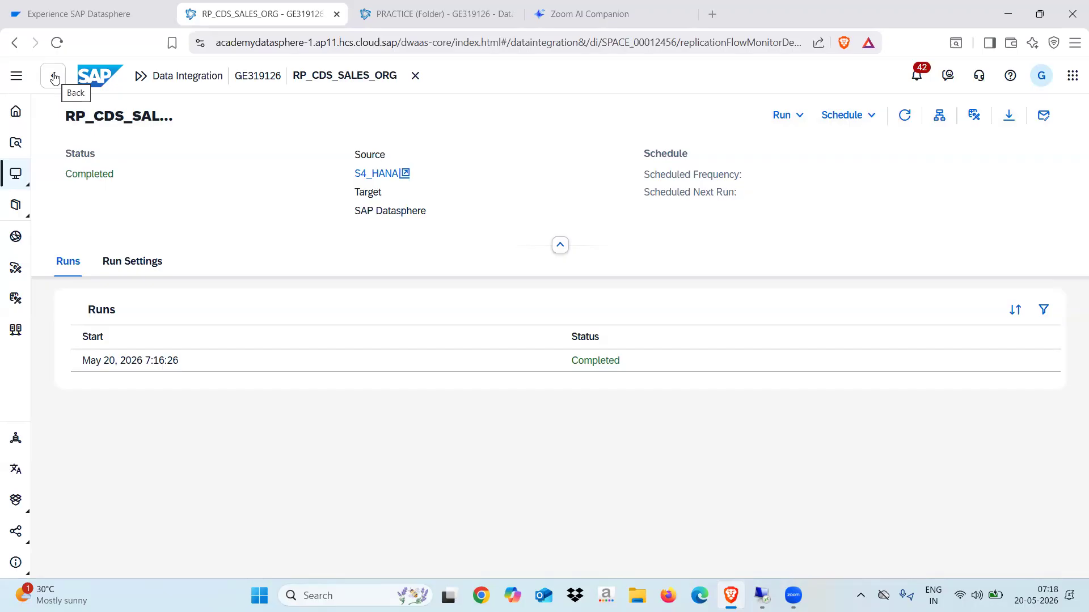
left_click(416, 76)
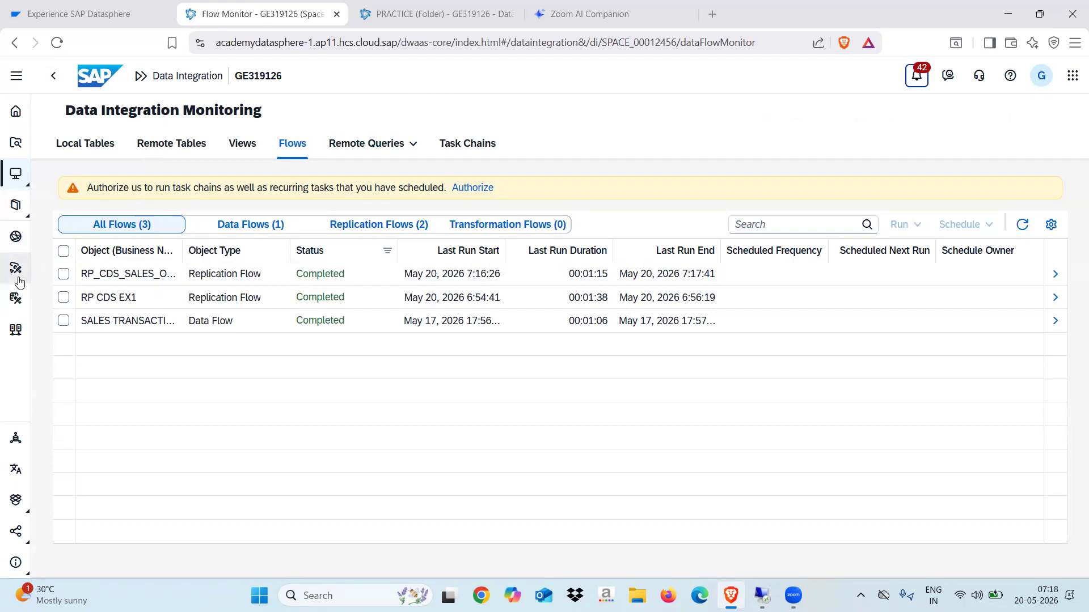
- Return to the Data Builder, look at the deployed RP_CDS_SALES_ORG flow and go back to the Inbound Layer folder
left_click(16, 299)
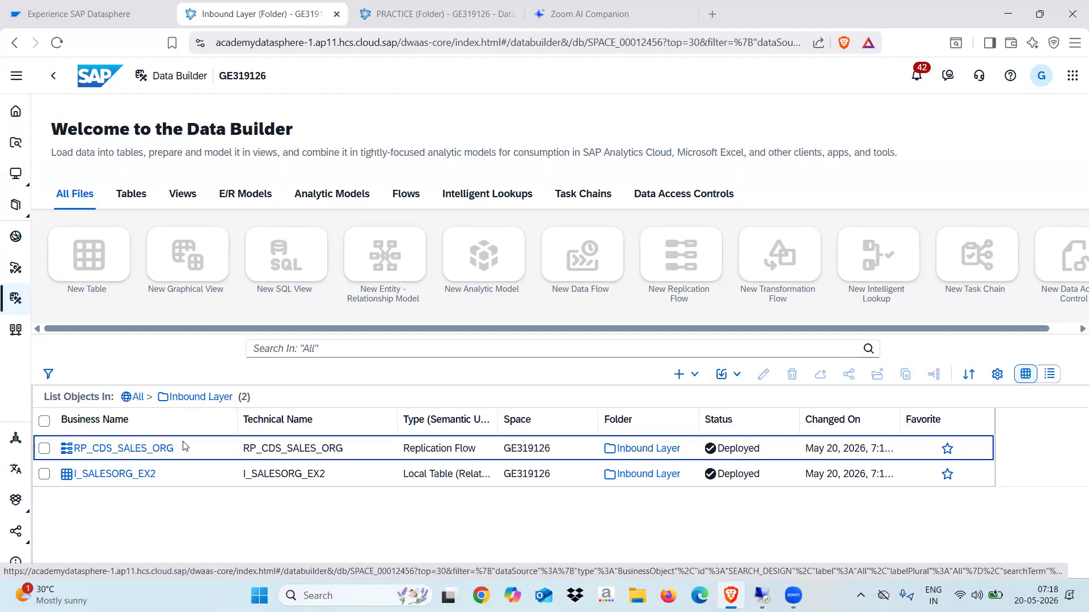
left_click(127, 449)
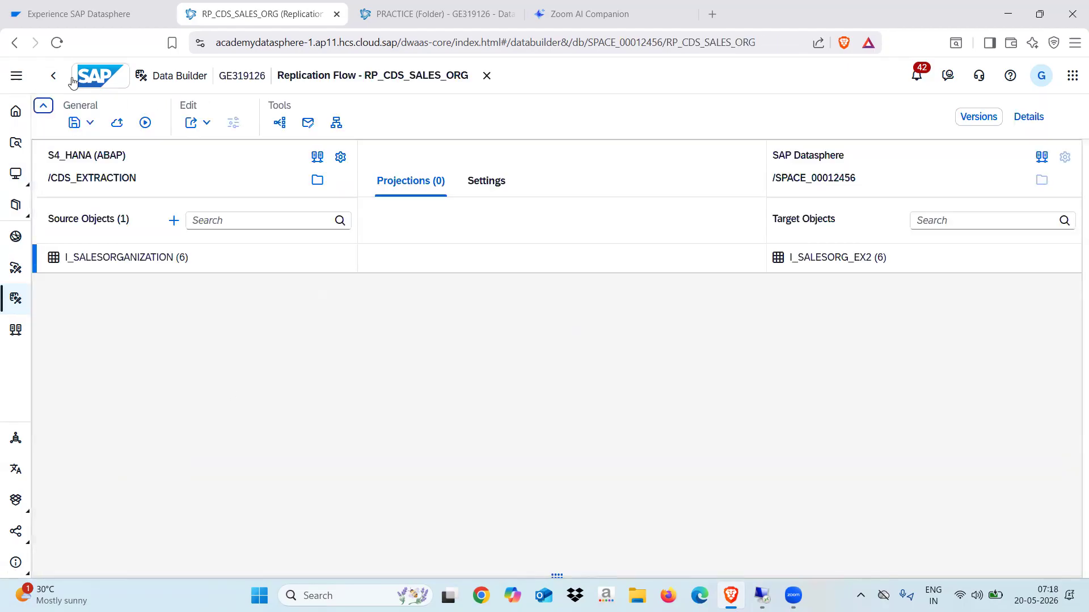
left_click(53, 77)
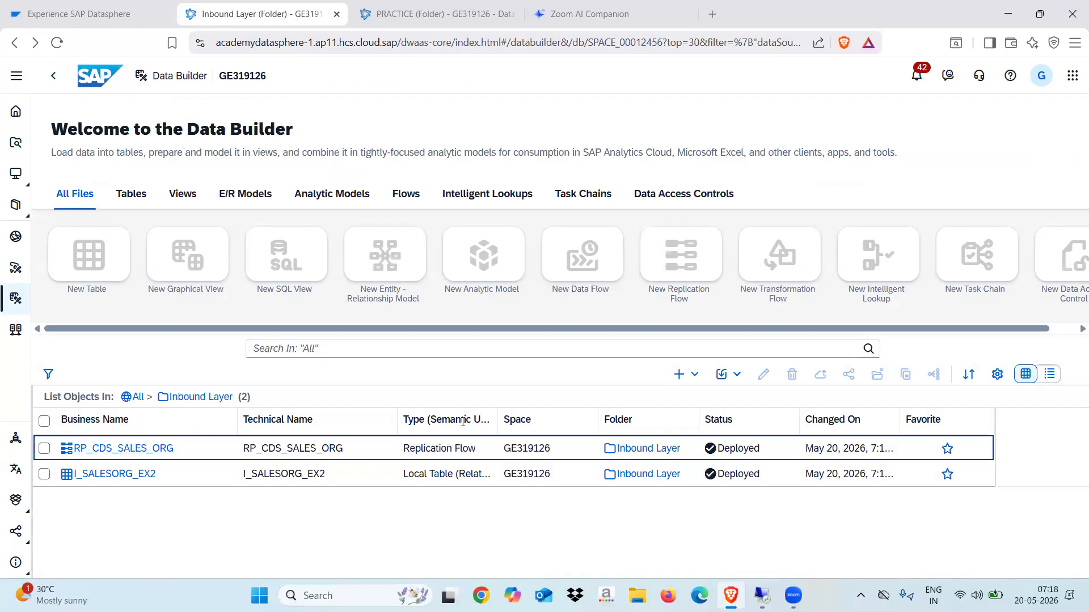
- Widen the Type (Semantic Usage) column in the Inbound Layer object list to read the object types
left_click_drag(498, 416, 546, 416)
right_click(546, 418)
left_click(471, 555)
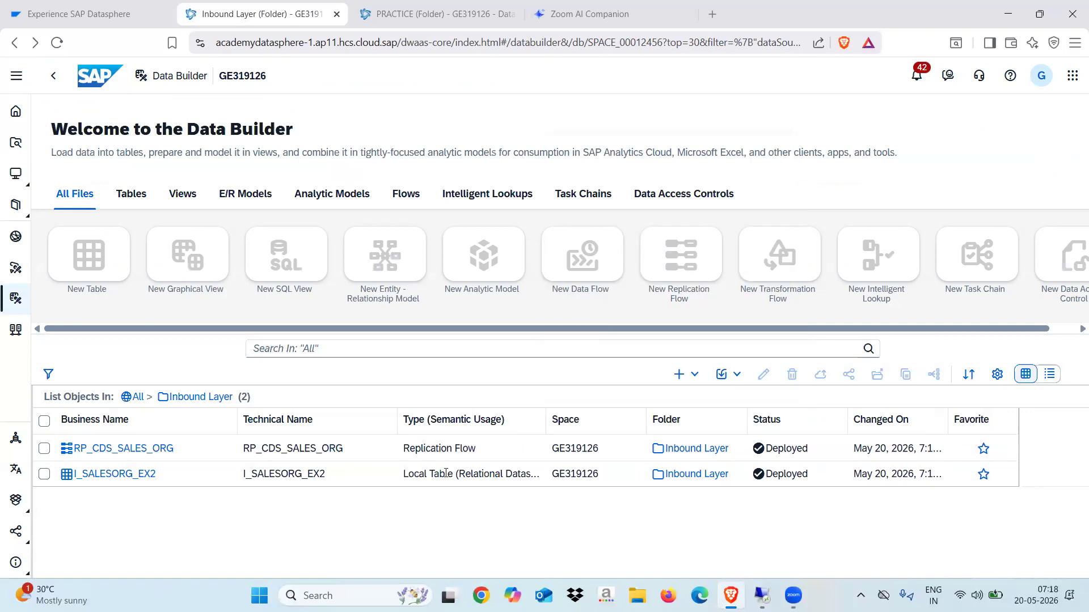
left_click_drag(603, 452, 555, 448)
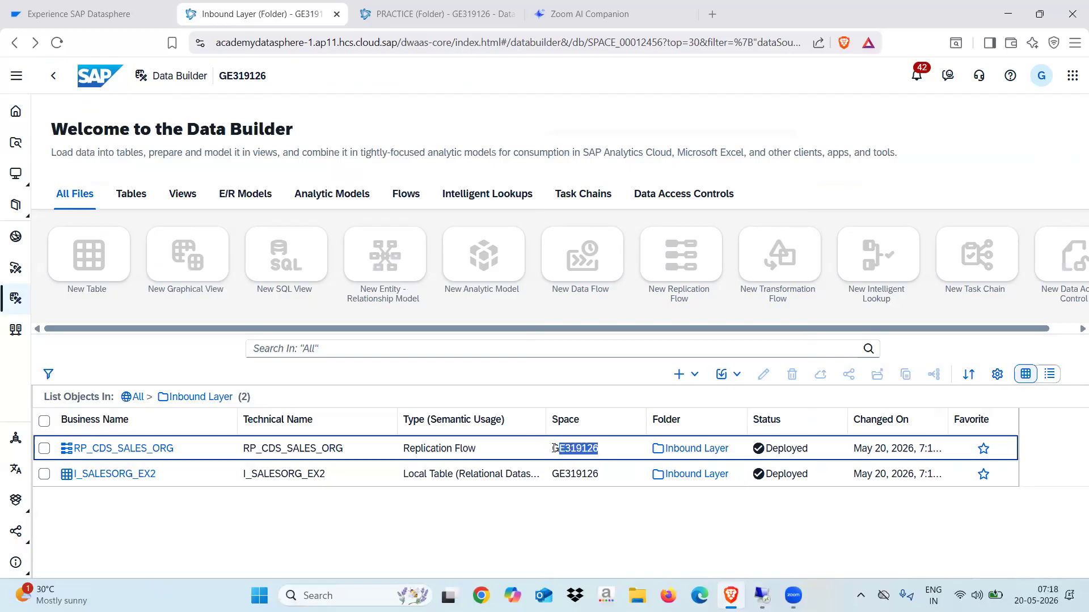
left_click(635, 517)
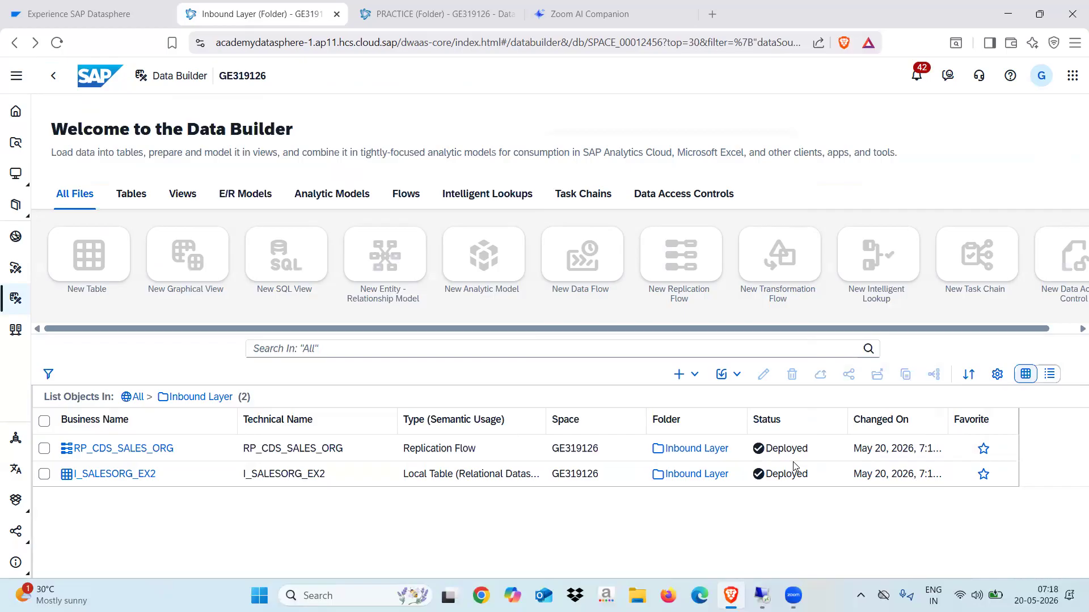
- Review the properties of the RP_CDS_SALES_ORG replication flow and return to the Data Builder object list
left_click(144, 453)
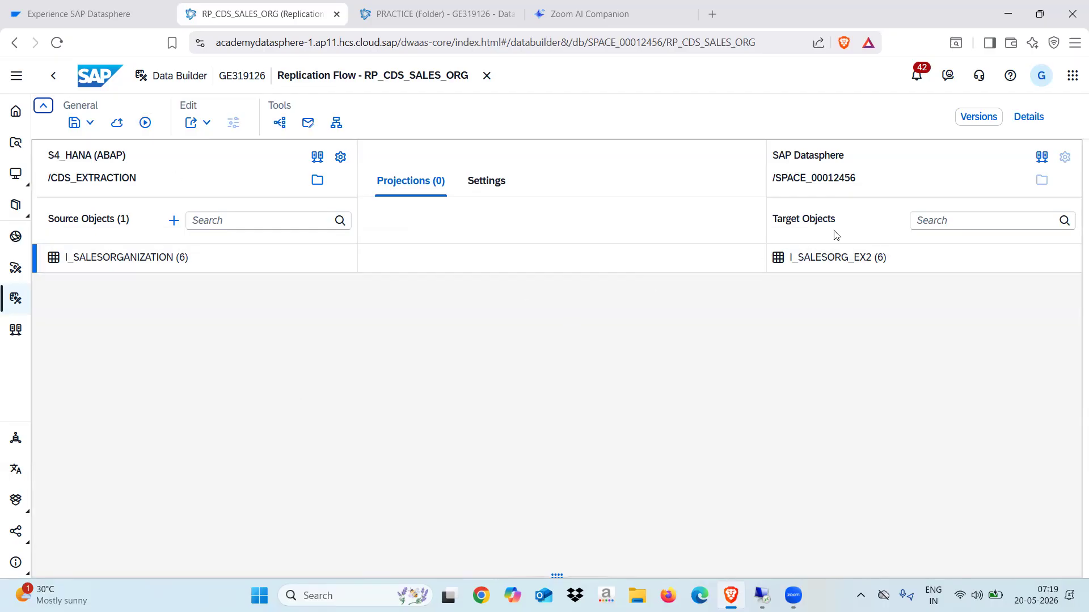
left_click(1028, 118)
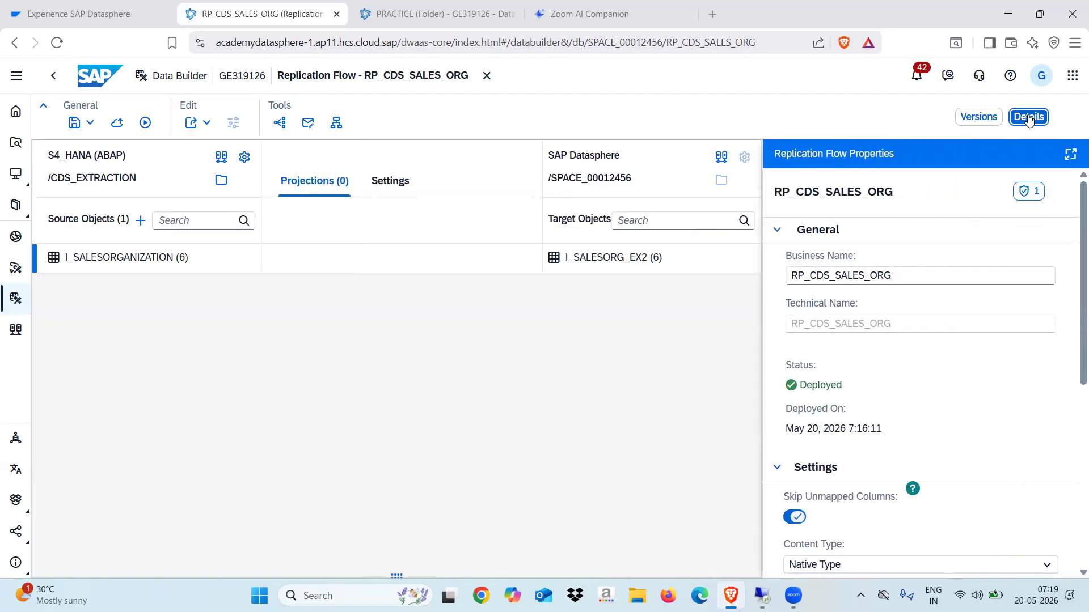
left_click(1034, 118)
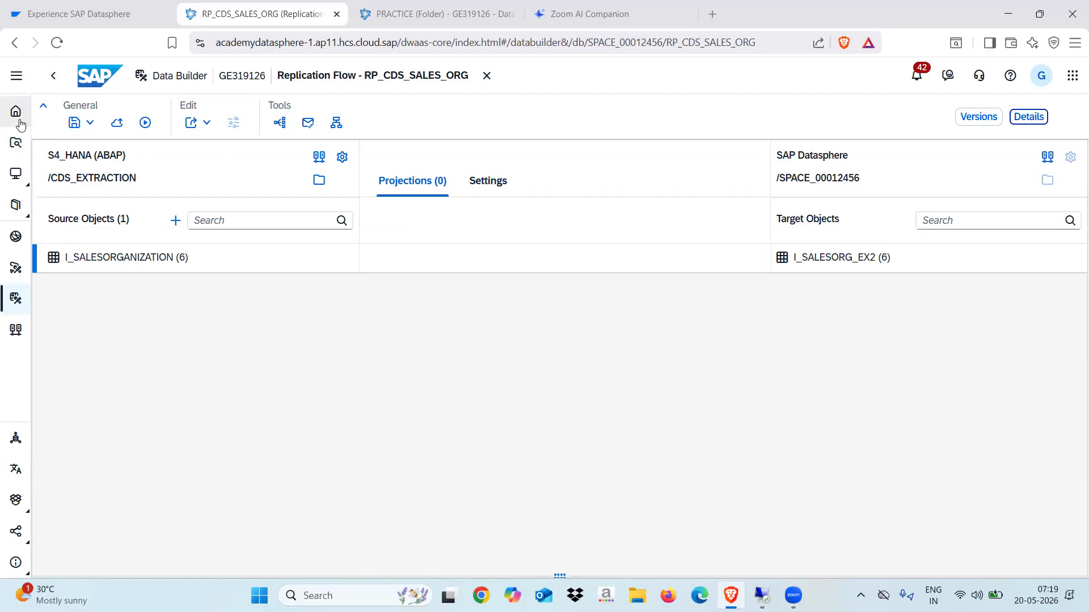
left_click(21, 302)
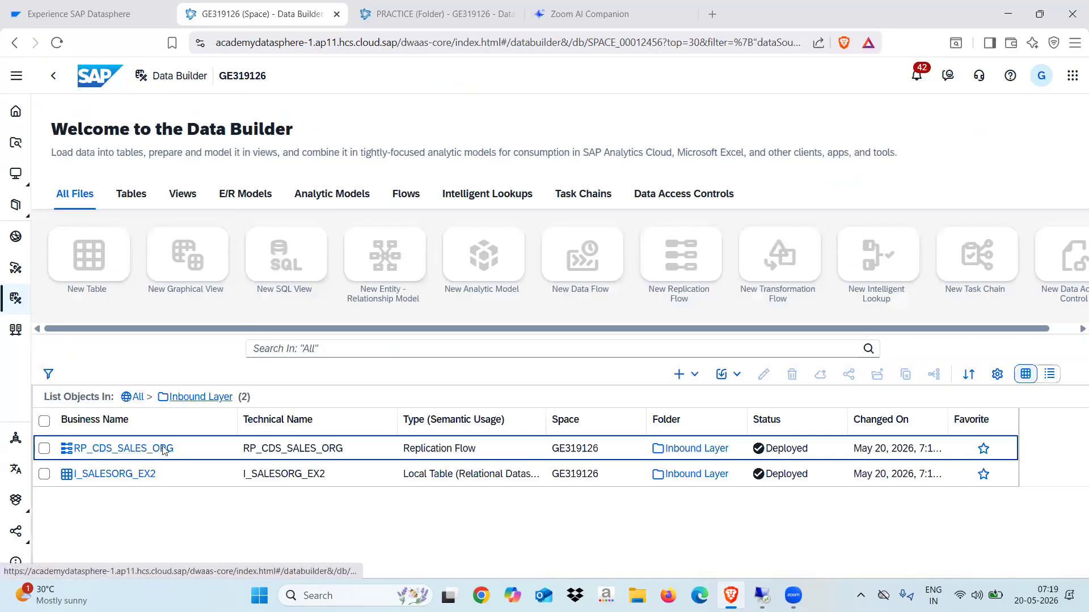
- Preview the replicated data of local table I_SALESORG_EX2 in an enlarged data viewer, and close the table
left_click(119, 478)
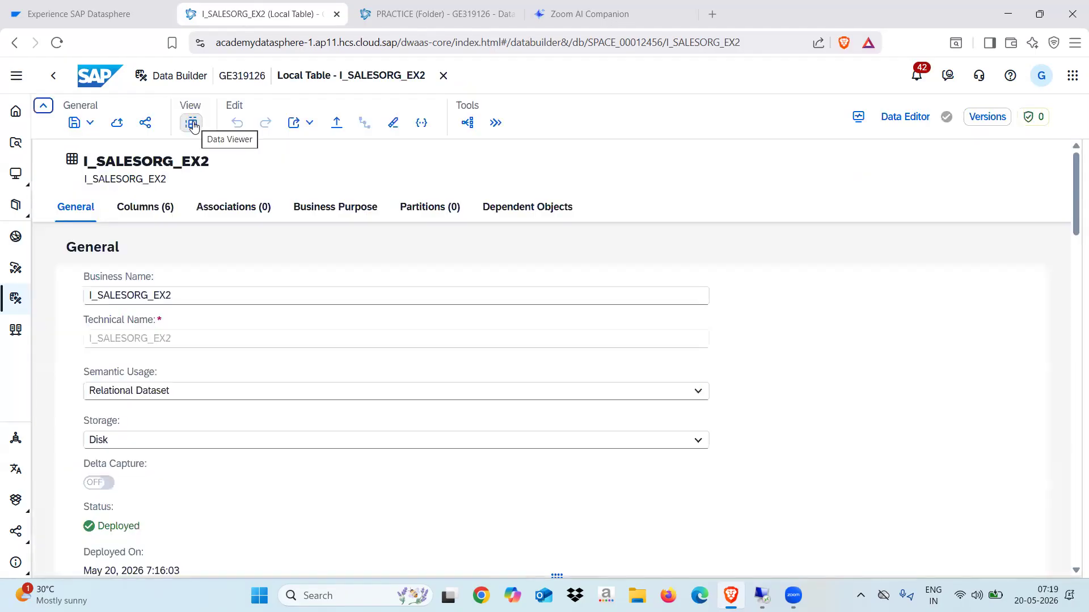
left_click(193, 123)
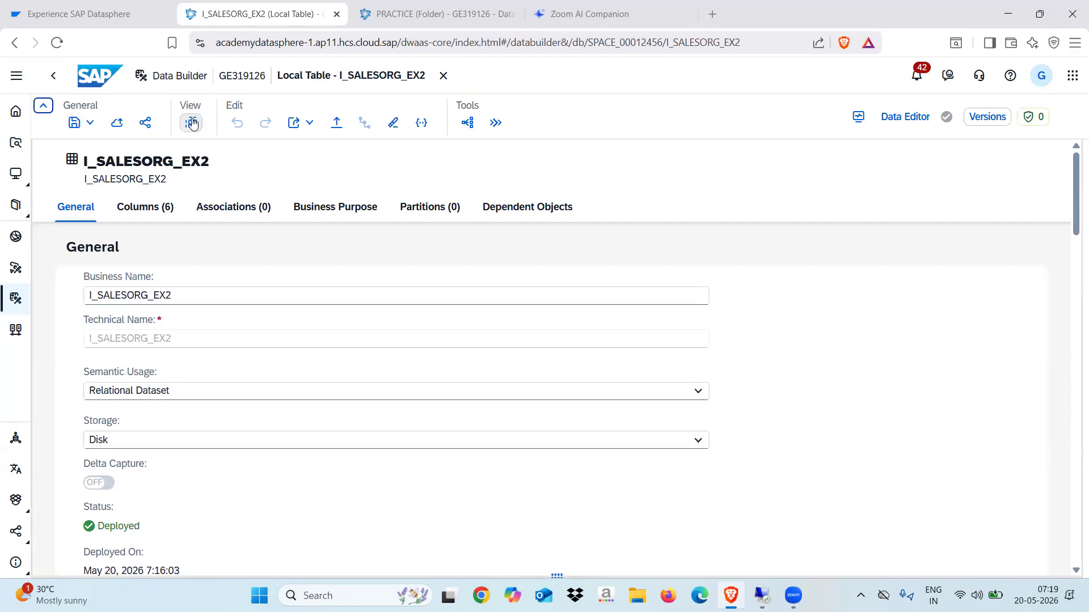
left_click(193, 123)
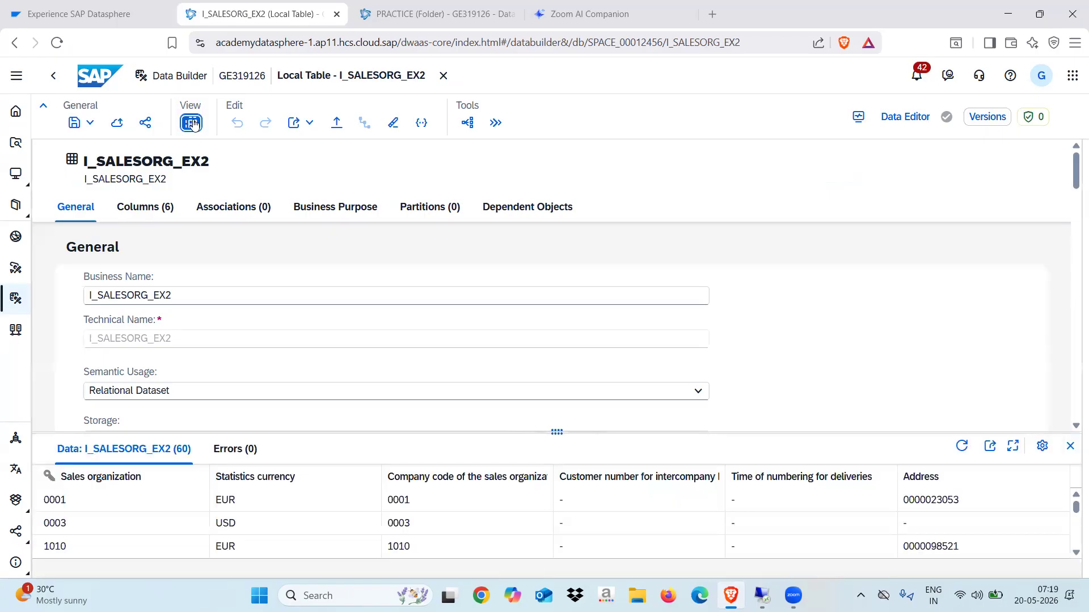
left_click_drag(569, 433, 561, 221)
right_click(563, 224)
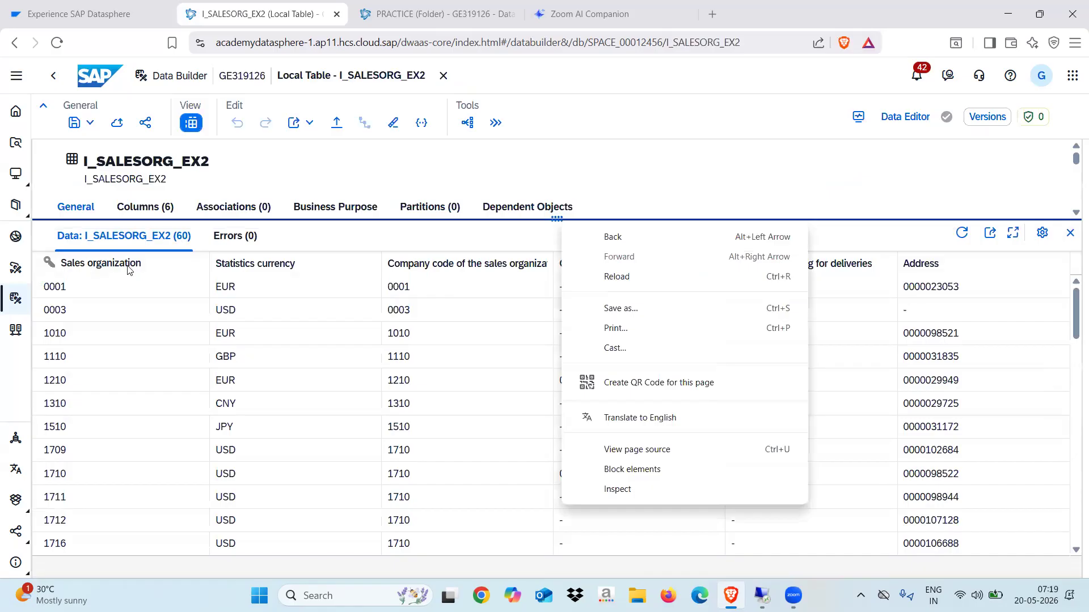
left_click(356, 288)
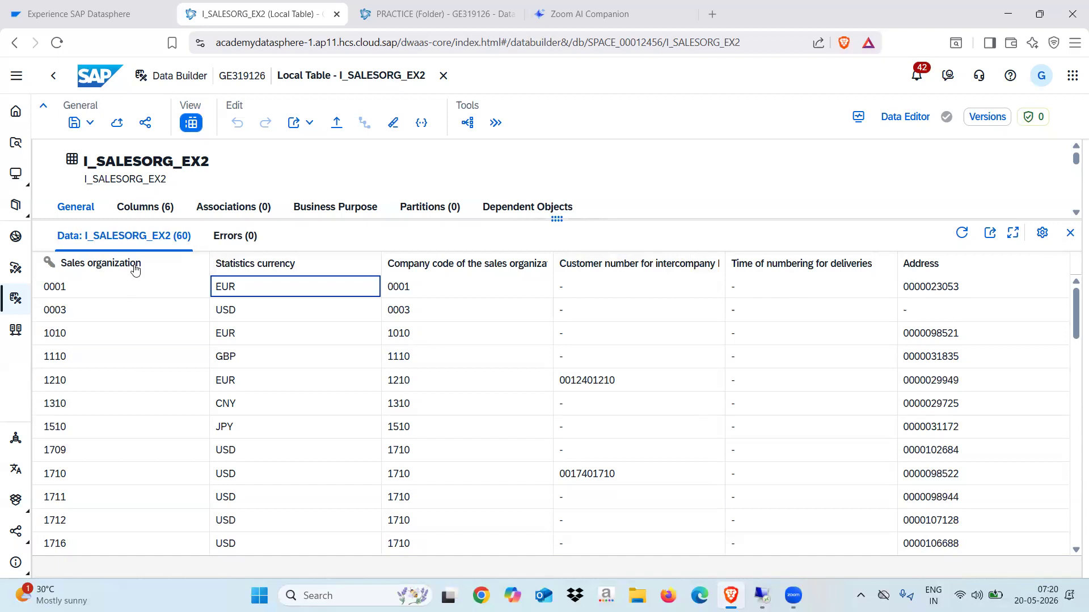
left_click(448, 81)
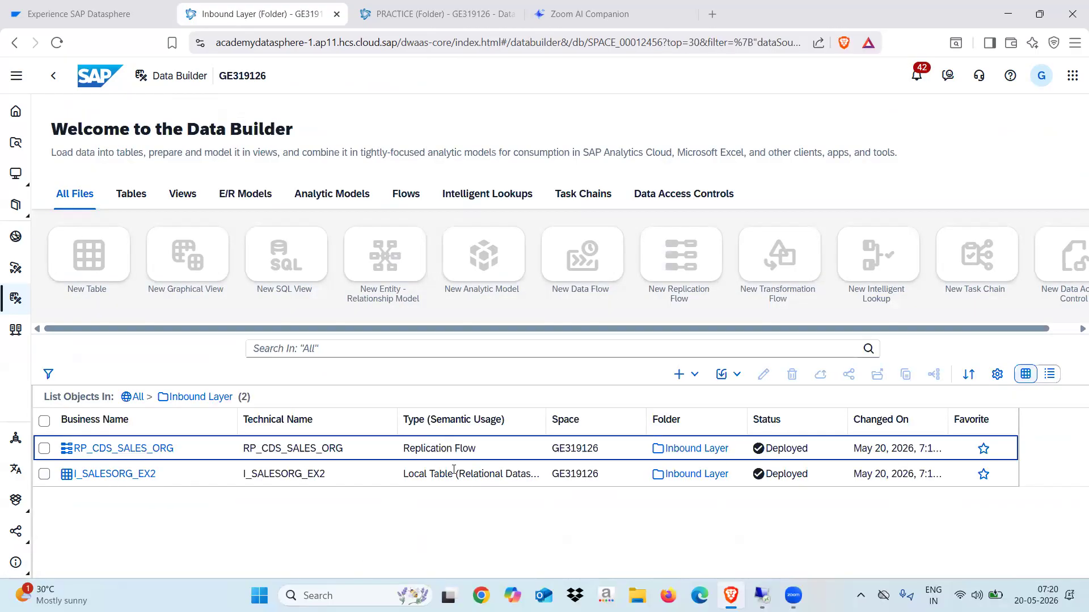
- Open the RP_CDS_SALES_ORG replication flow, look at the options of target object I_SALESORG_EX2, and return to the Inbound Layer folder without saving
left_click(105, 450)
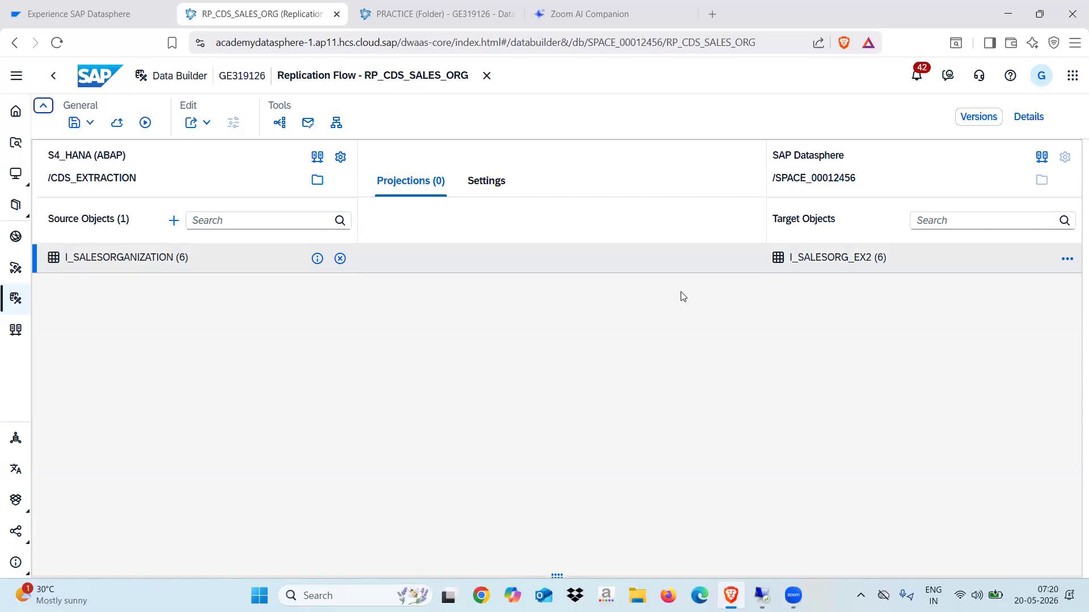
left_click(780, 262)
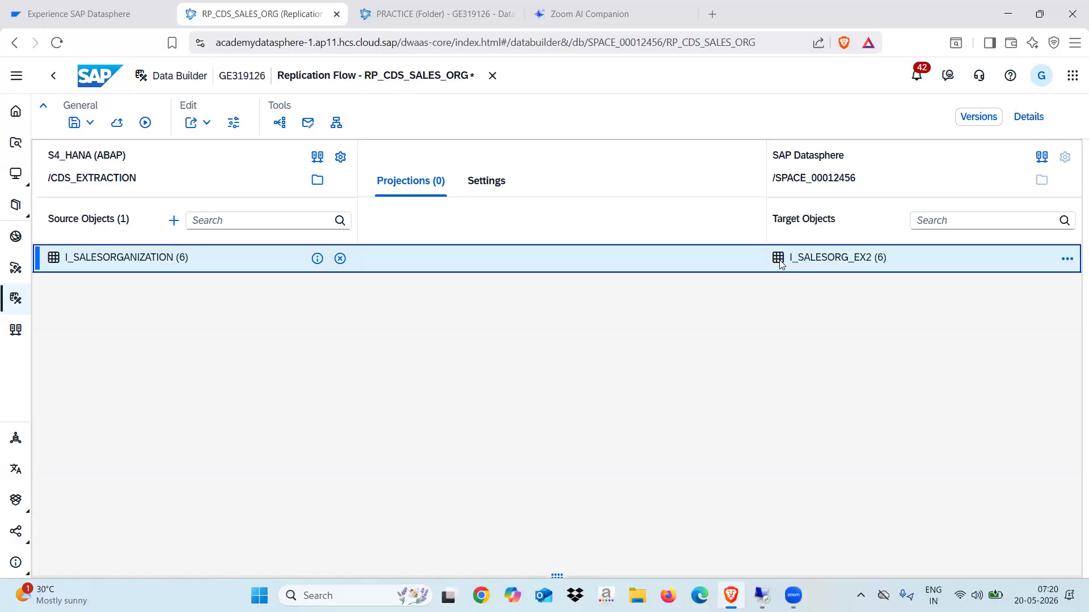
left_click(1067, 262)
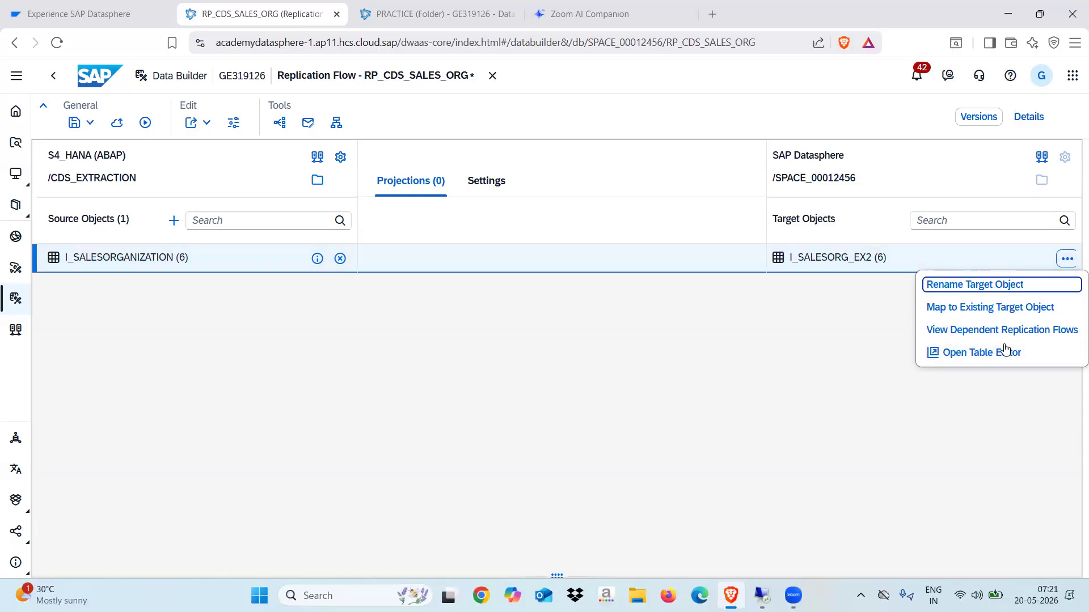
left_click(760, 369)
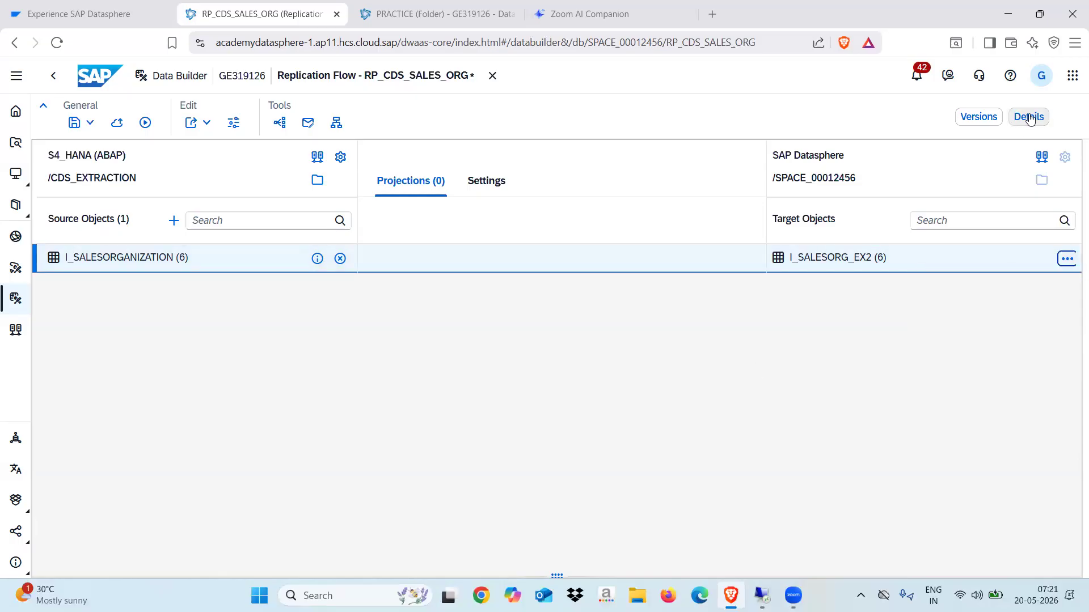
left_click(494, 82)
left_click(626, 352)
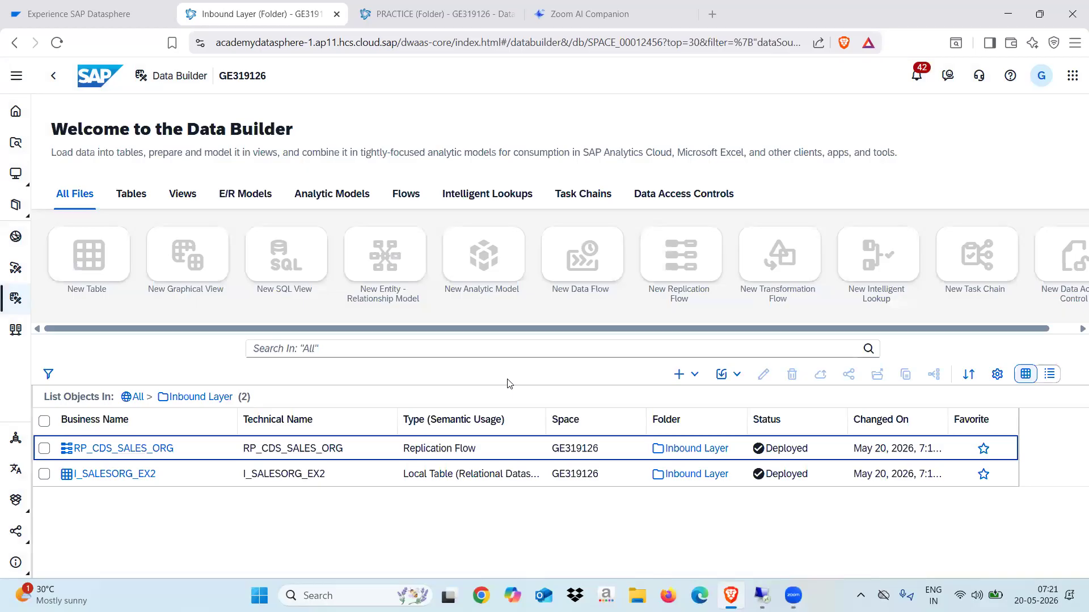
- Switch to the Excel notes, enter "SAP BW on HANA" in cell C30, and widen column C to fit the text
key("super+d")
left_click(762, 596)
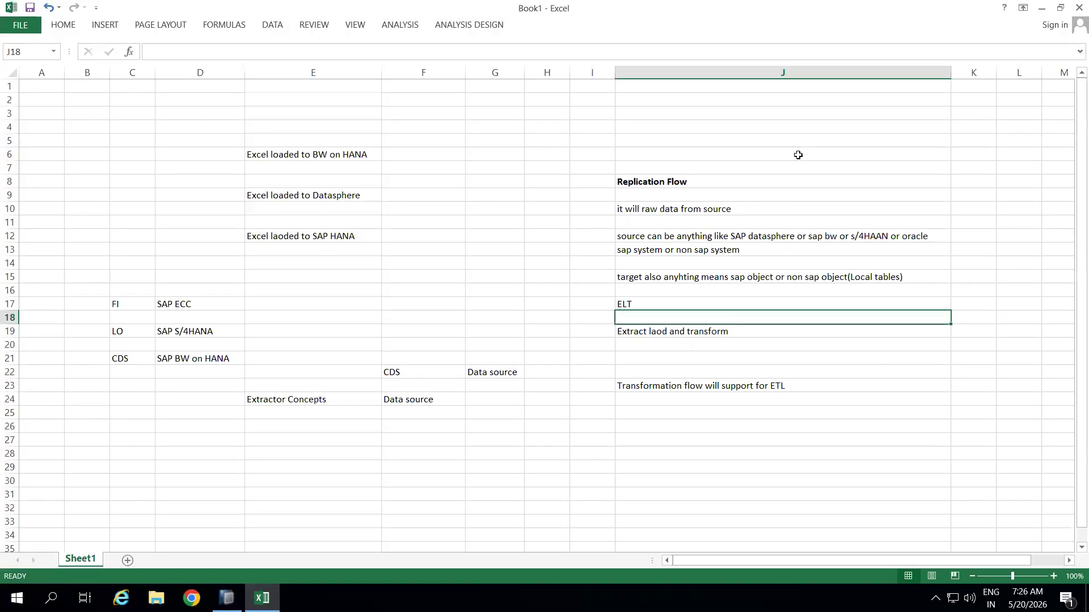
left_click(125, 481)
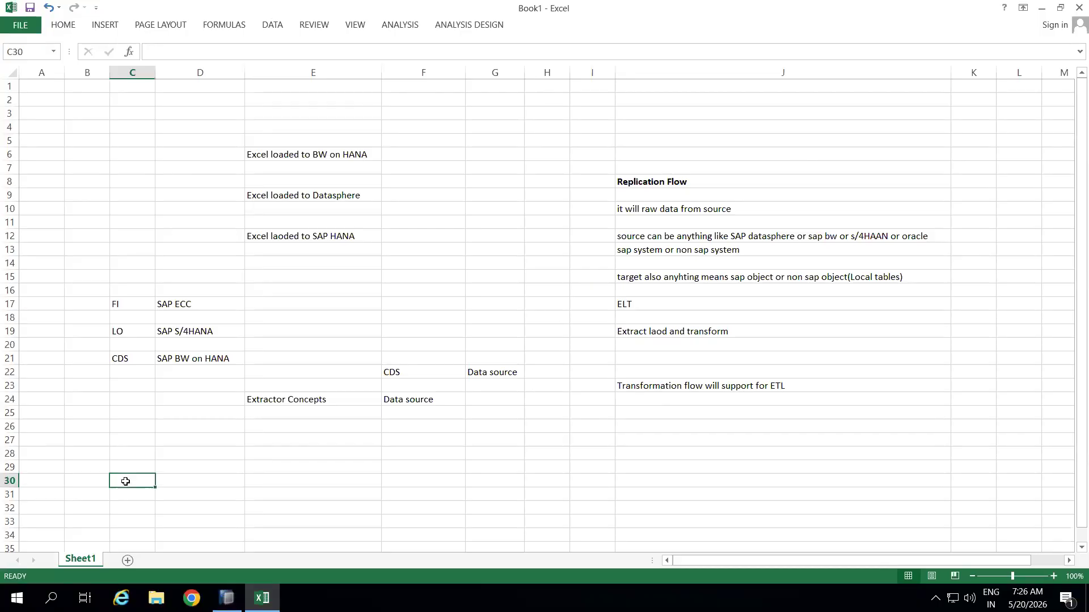
type("SAP BW on HANA")
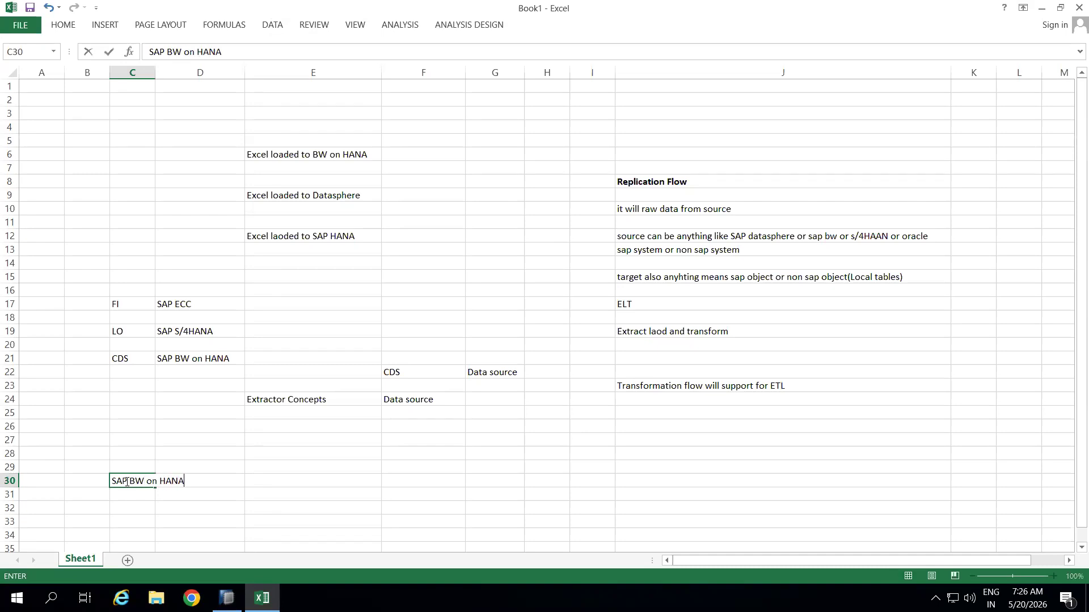
left_click(269, 523)
left_click_drag(154, 75, 264, 76)
left_click(184, 484)
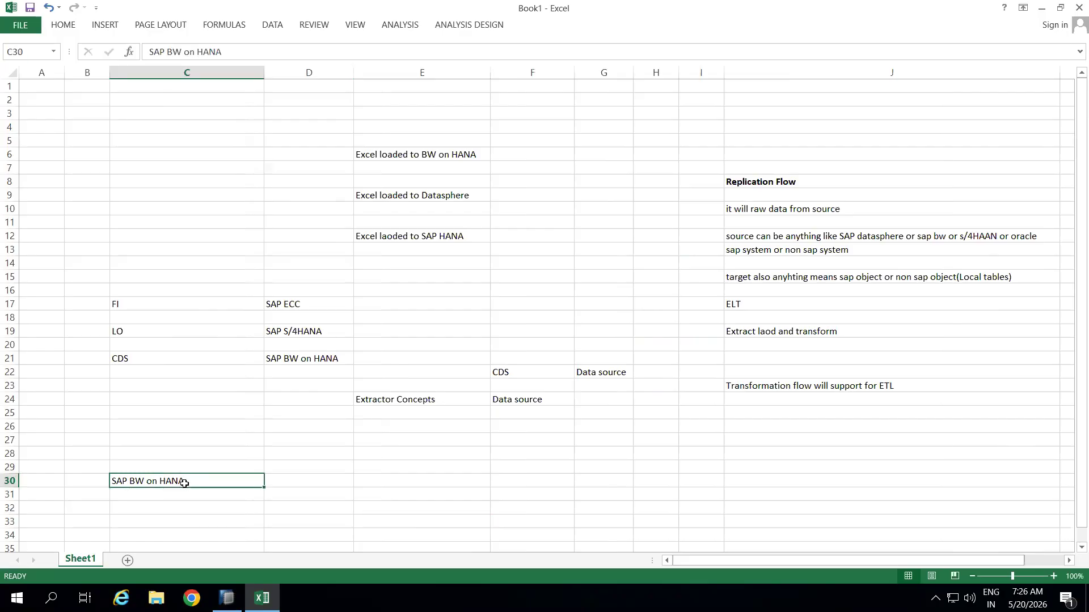
- Switch to SAP Logon and log on to the BW75 on HANA system by entering the user name and account password
key("super+d")
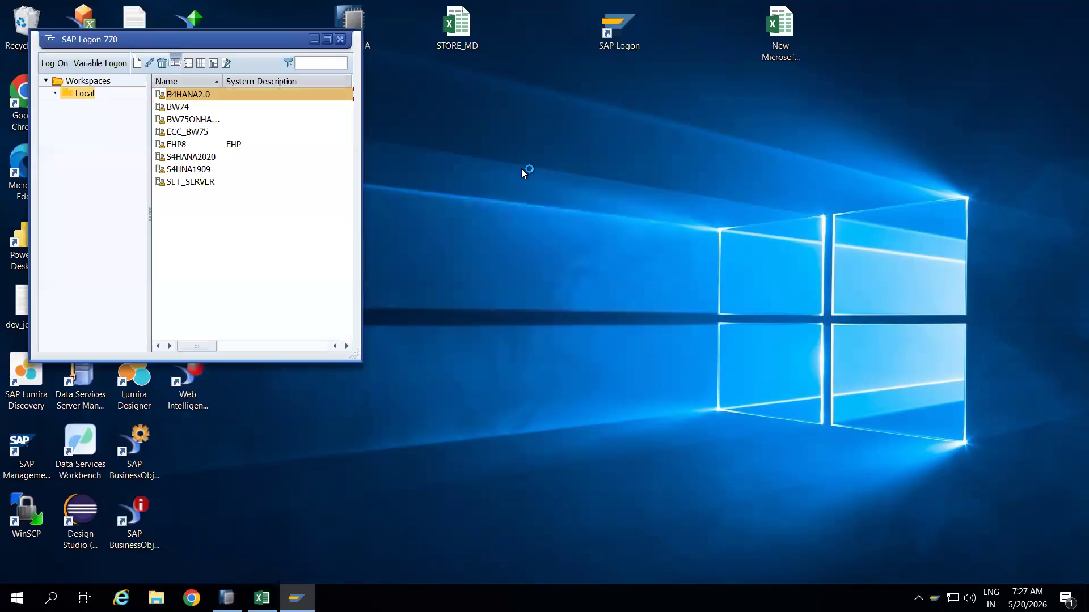
left_click_drag(219, 33, 378, 86)
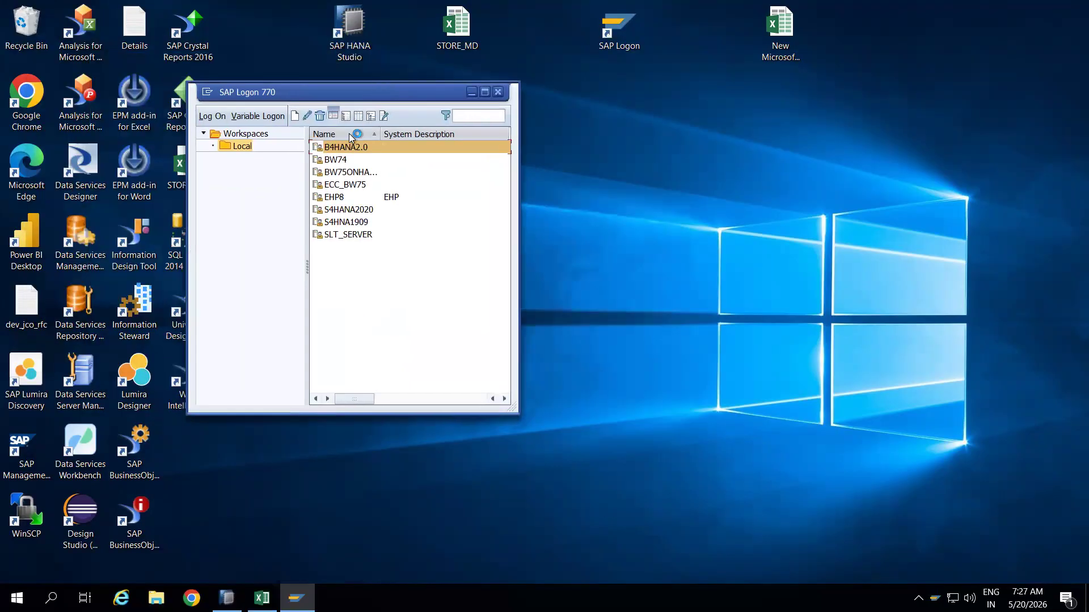
left_click(339, 171)
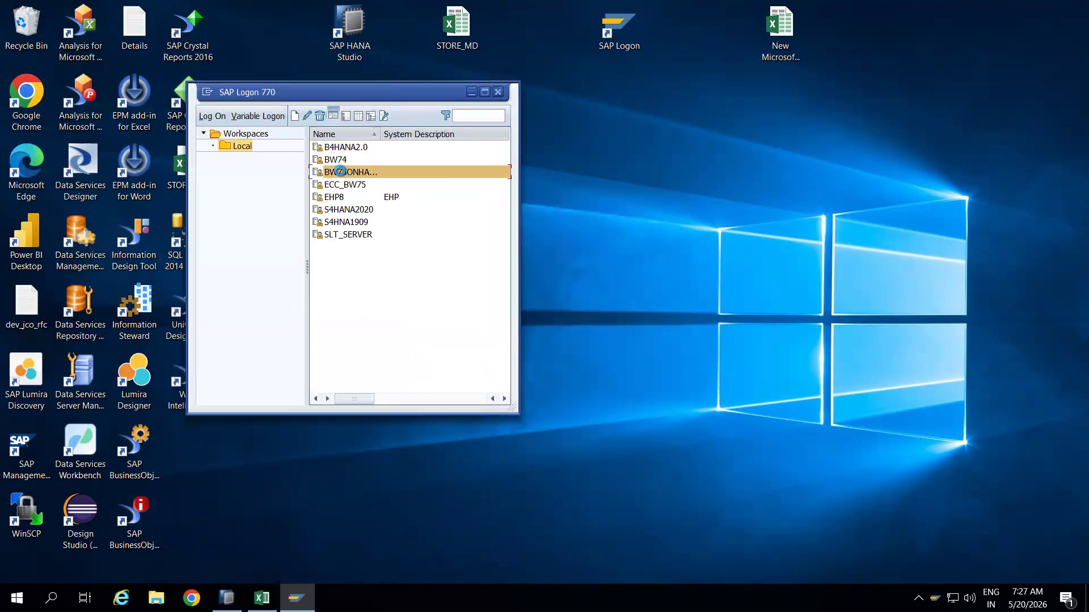
double_click(341, 173)
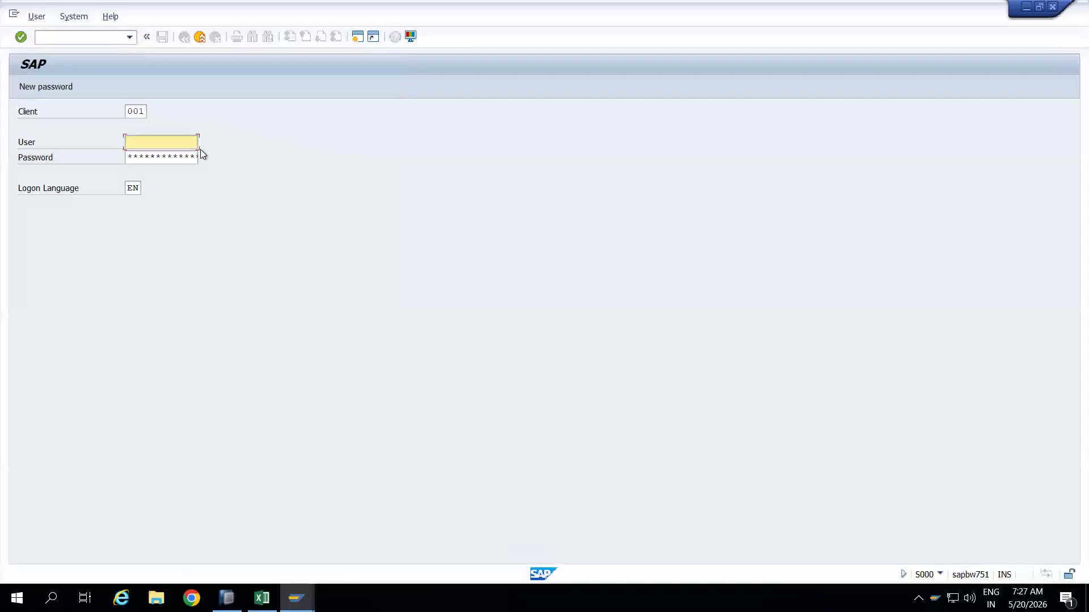
left_click(181, 142)
left_click(149, 158)
key("Tab")
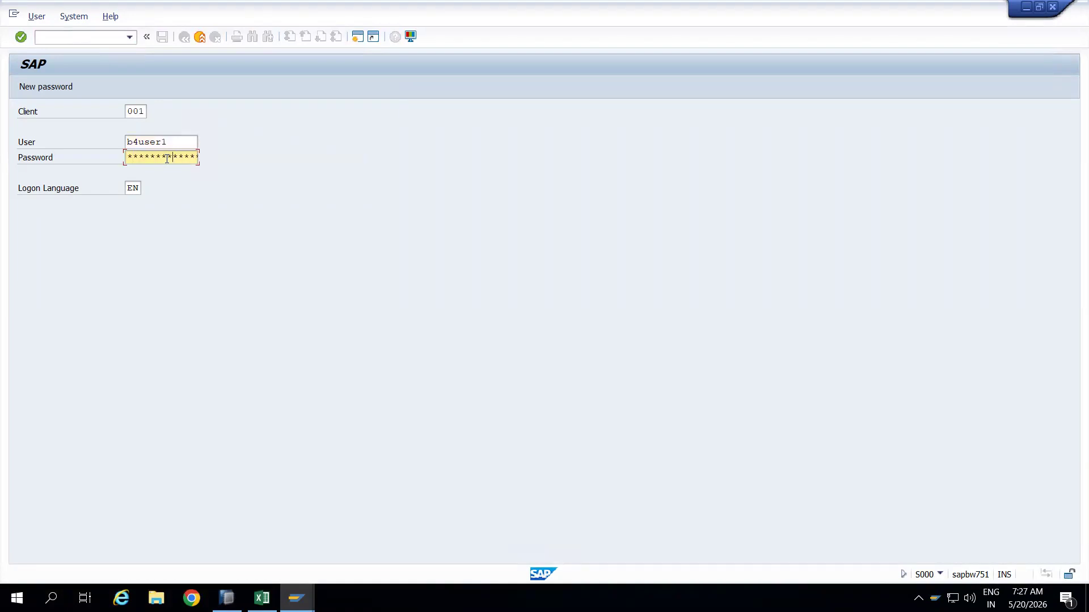
key("Return")
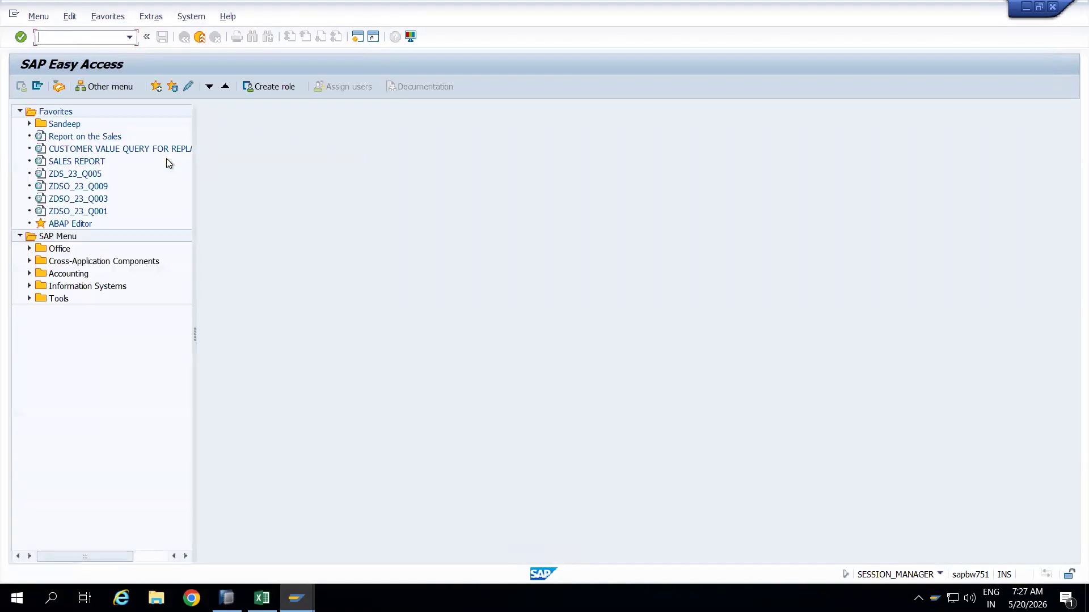
- Widen the SAP Easy Access navigation tree, run transaction rsa1, and dismiss the information message
left_click_drag(194, 178, 237, 181)
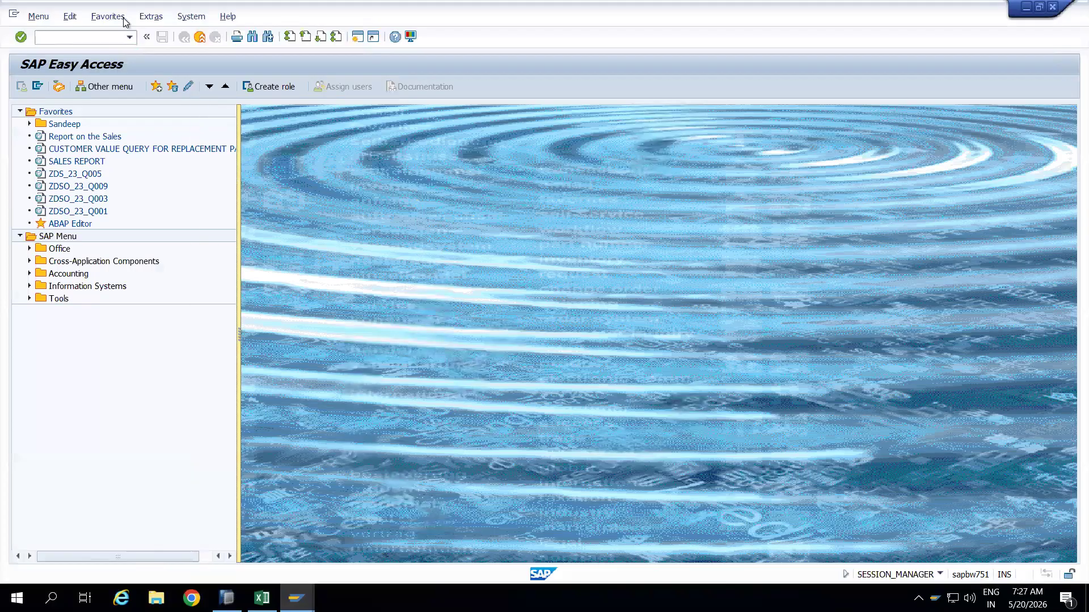
left_click(41, 37)
type("rsa1")
key("Return")
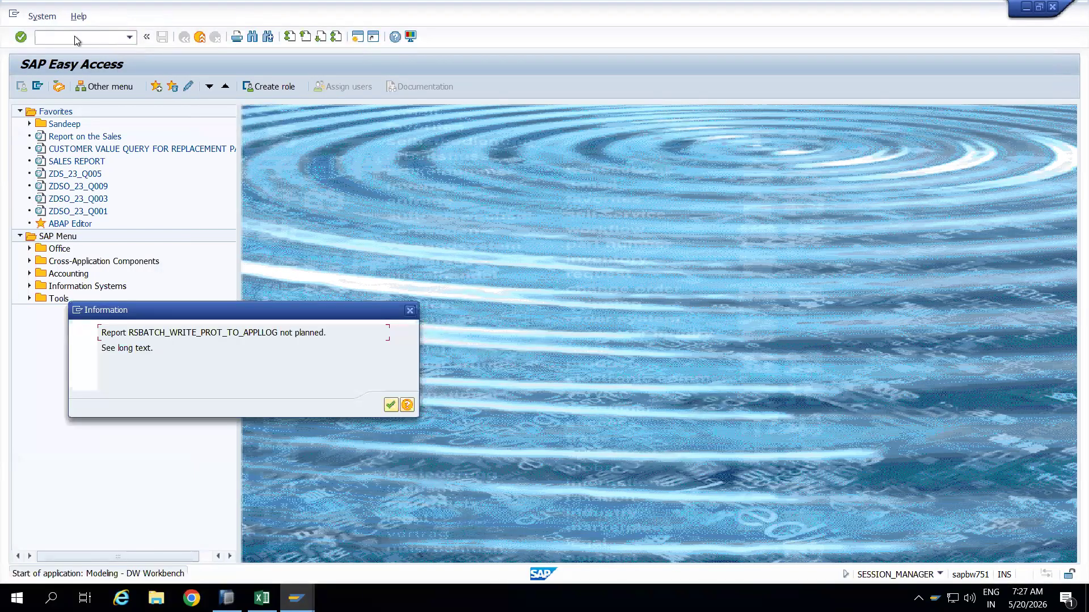
left_click(391, 405)
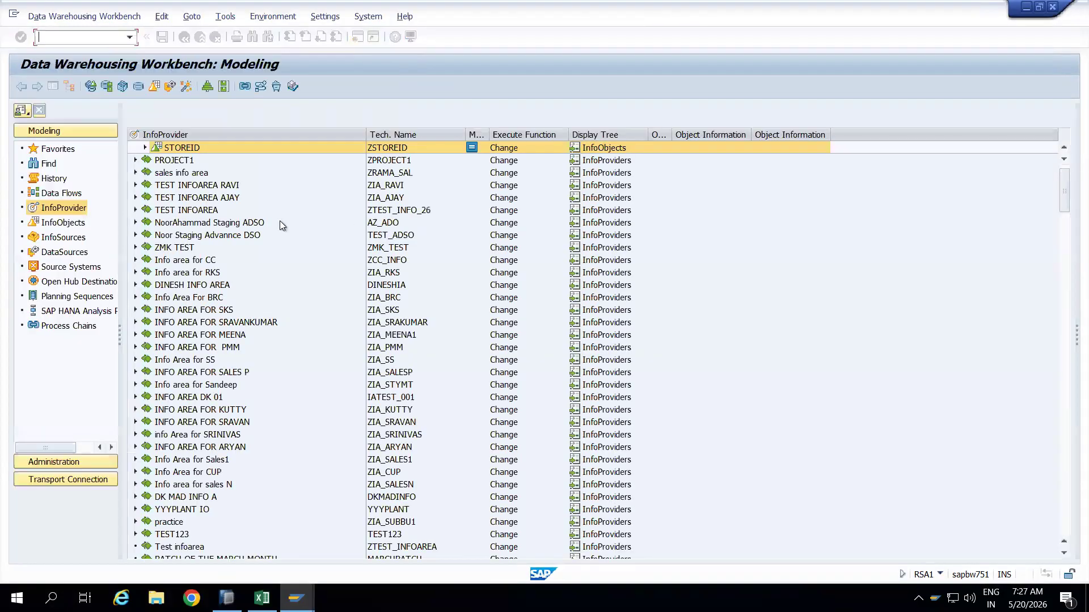
- Expand the STOREID InfoObject and its Attributes node, and narrow the InfoProvider column to inspect its transformation and data transfer processes
left_click(145, 149)
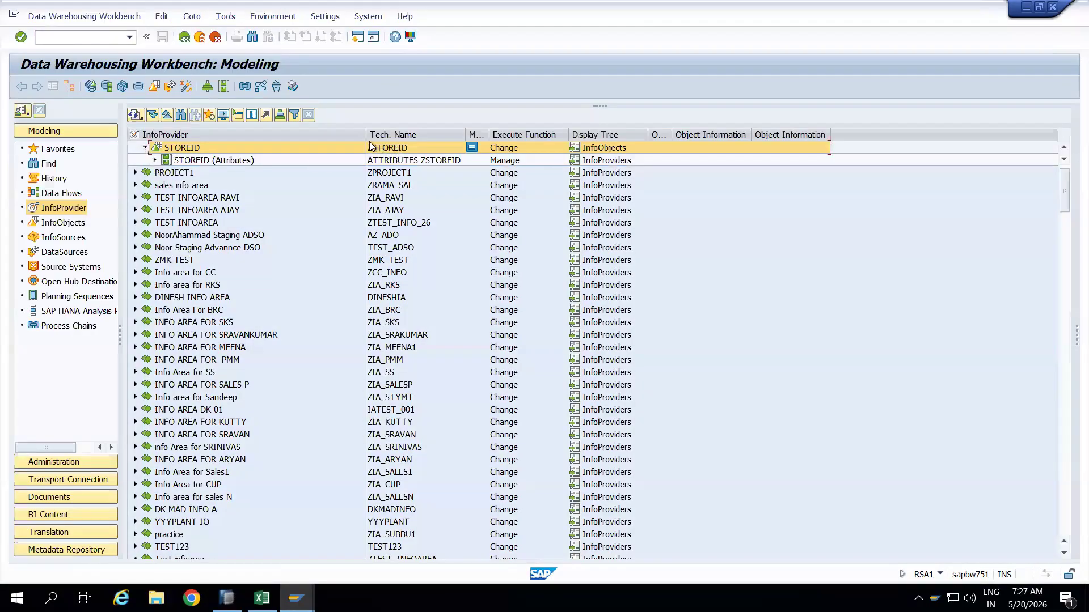
left_click_drag(367, 141, 303, 142)
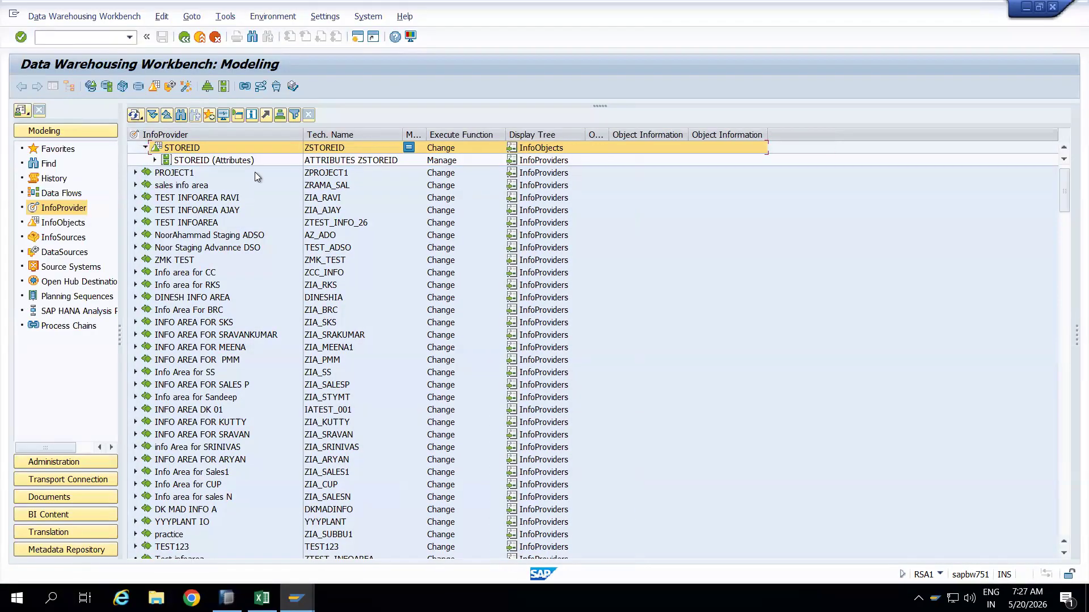
left_click(155, 160)
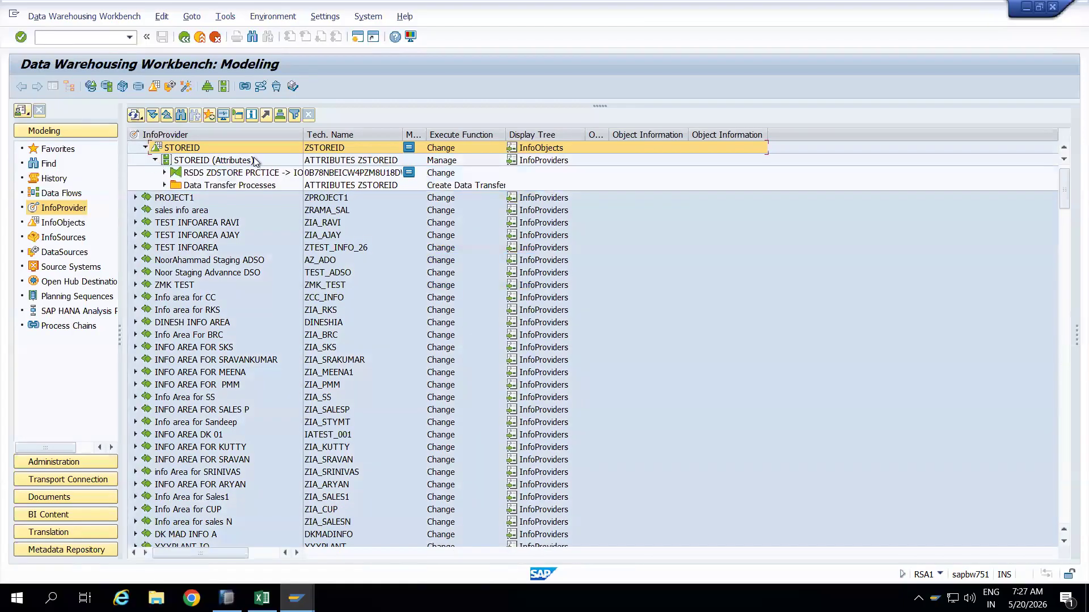
left_click(209, 161)
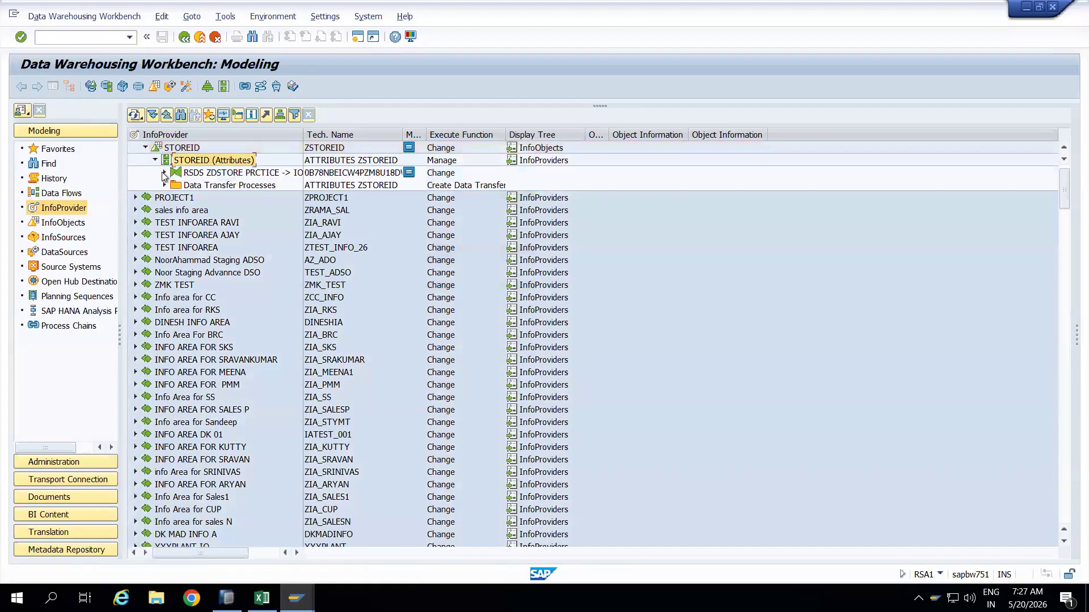
- Display the data flow of InfoObject STOREID expanded upwards and downwards, with technical names shown on the nodes
left_click(164, 173)
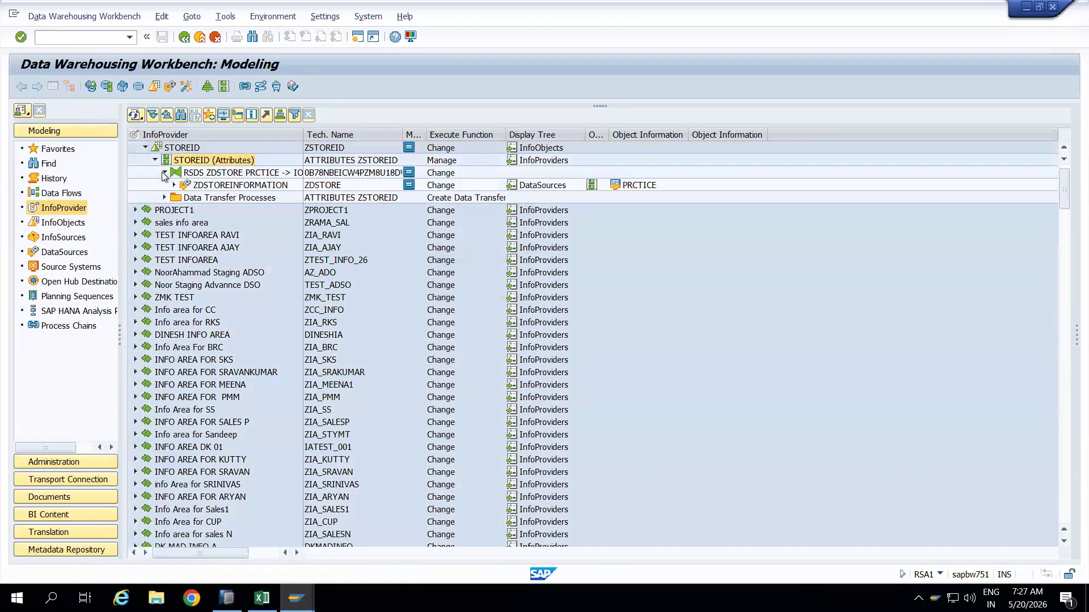
right_click(195, 161)
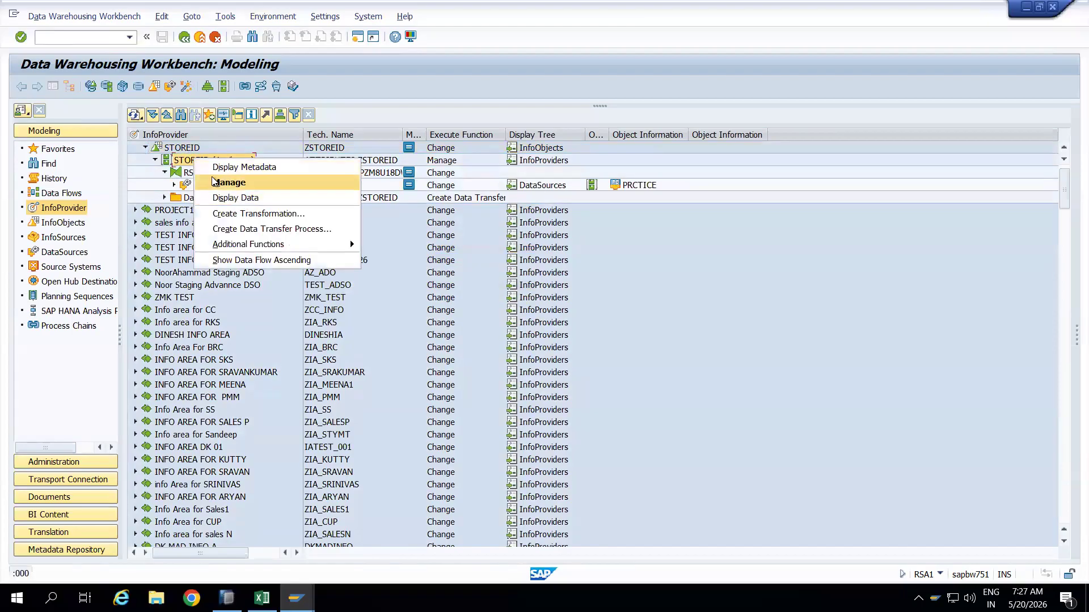
right_click(184, 149)
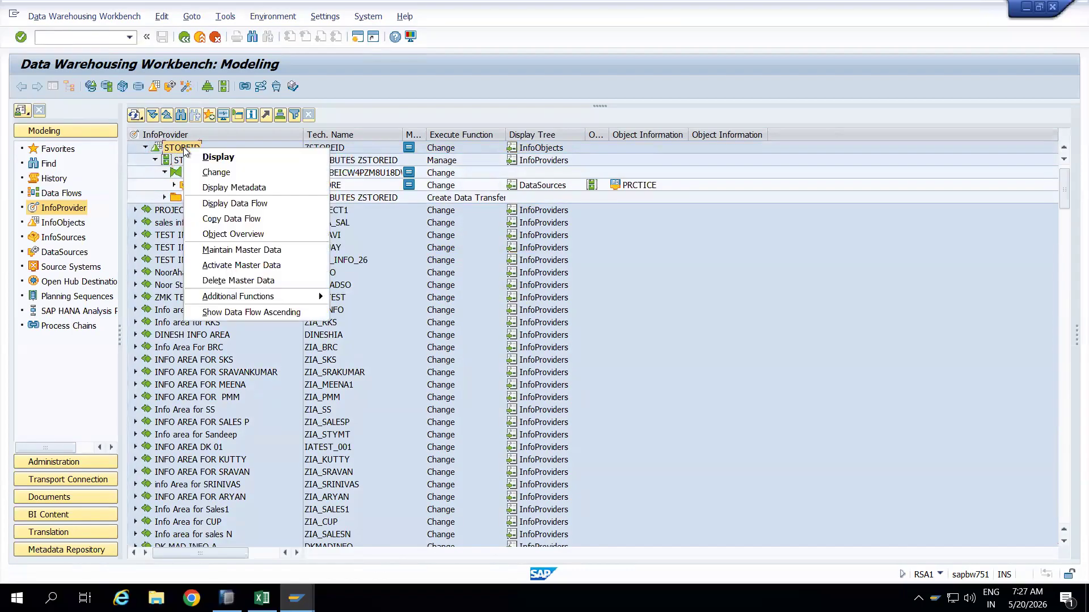
left_click(233, 204)
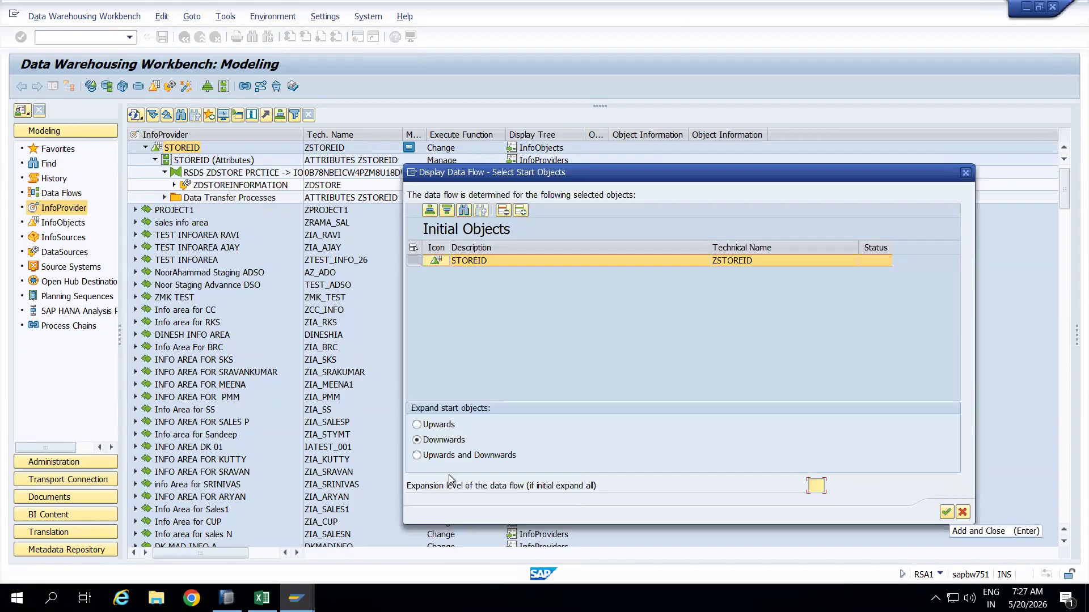
left_click(444, 455)
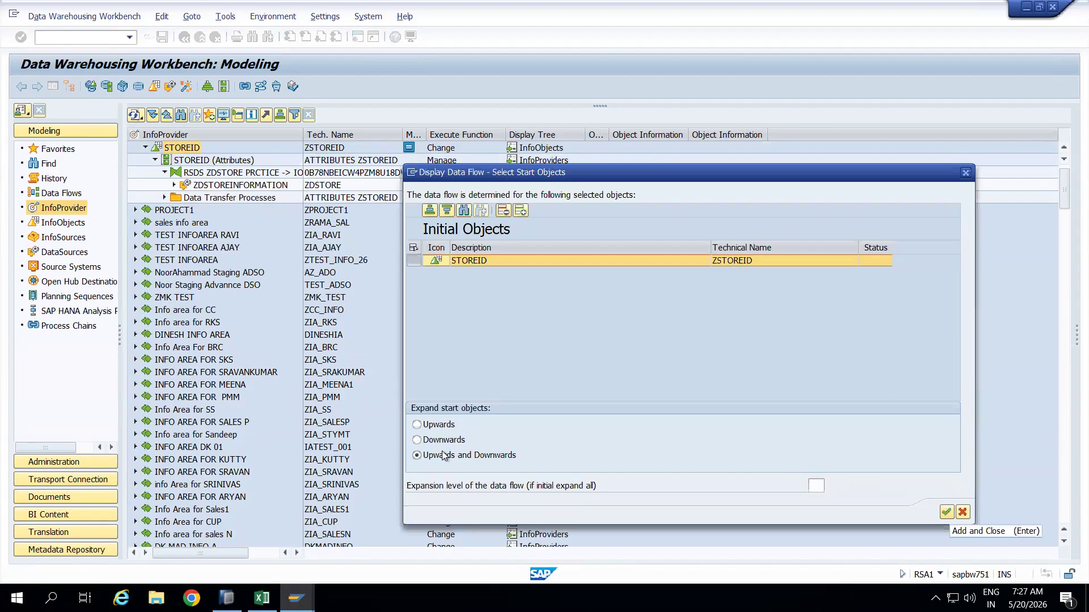
left_click(947, 512)
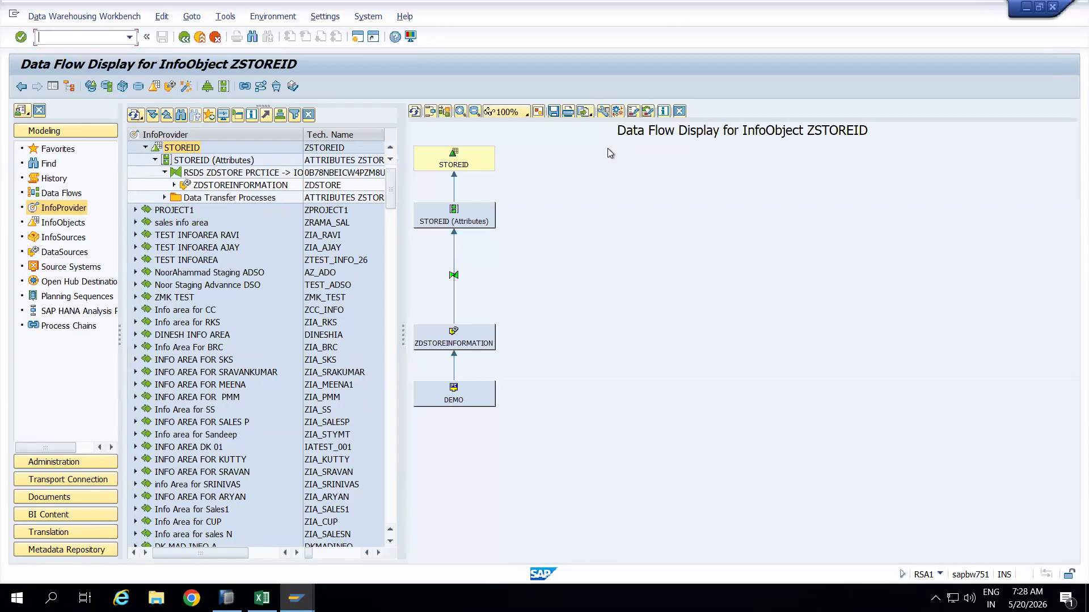
left_click(603, 114)
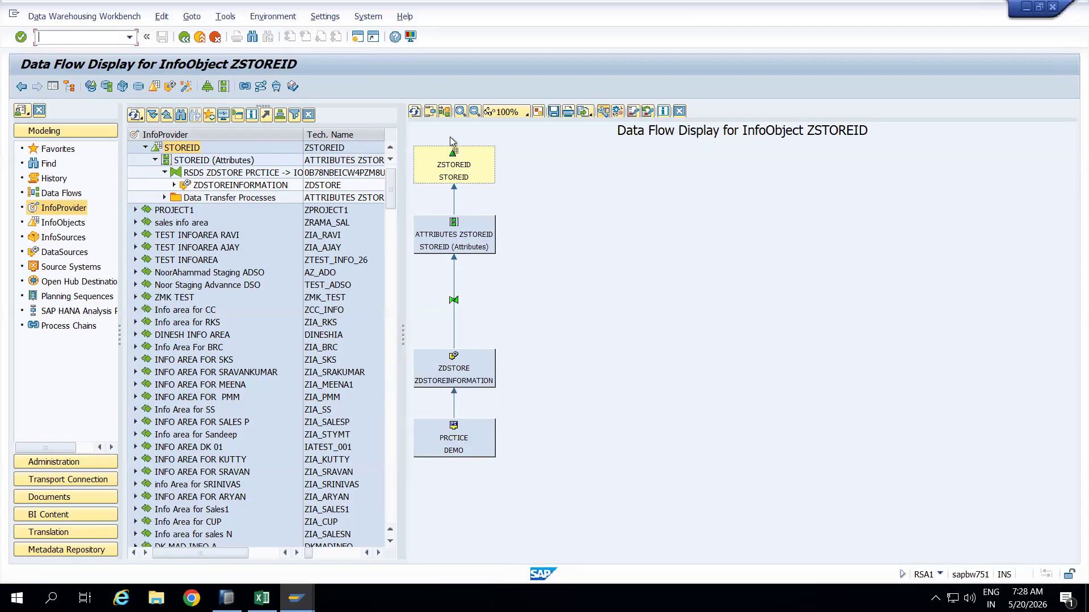
- Examine the ZSTOREID data flow from the PRCTICE source system through DataSource ZDSTORE and the attributes to the InfoObject
left_click(483, 436)
left_click(475, 439)
left_click(478, 376)
left_click(480, 432)
left_click(481, 377)
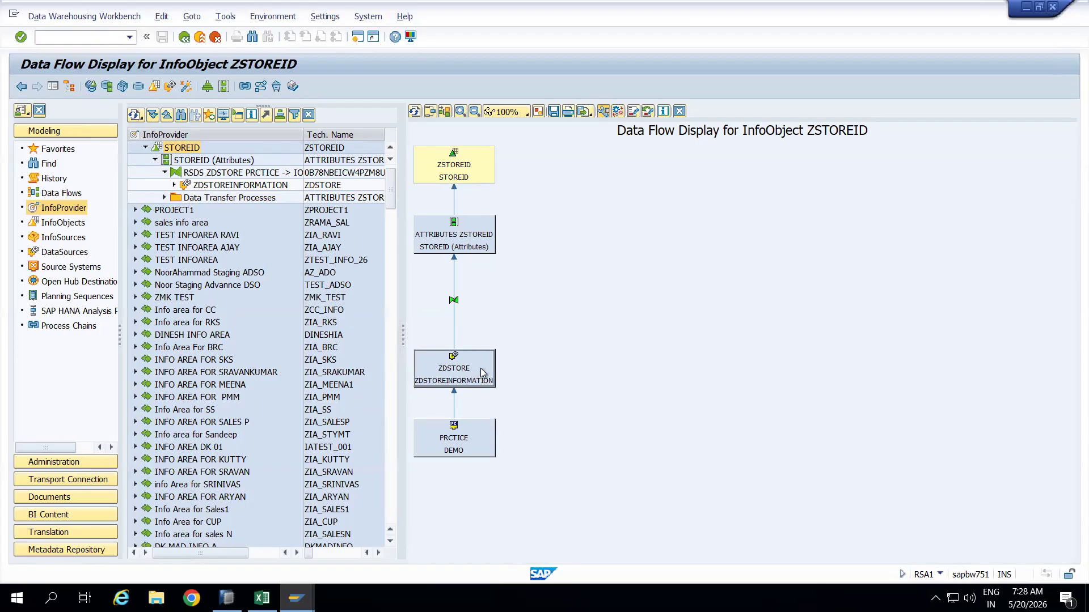
left_click(481, 243)
left_click(473, 168)
left_click(477, 239)
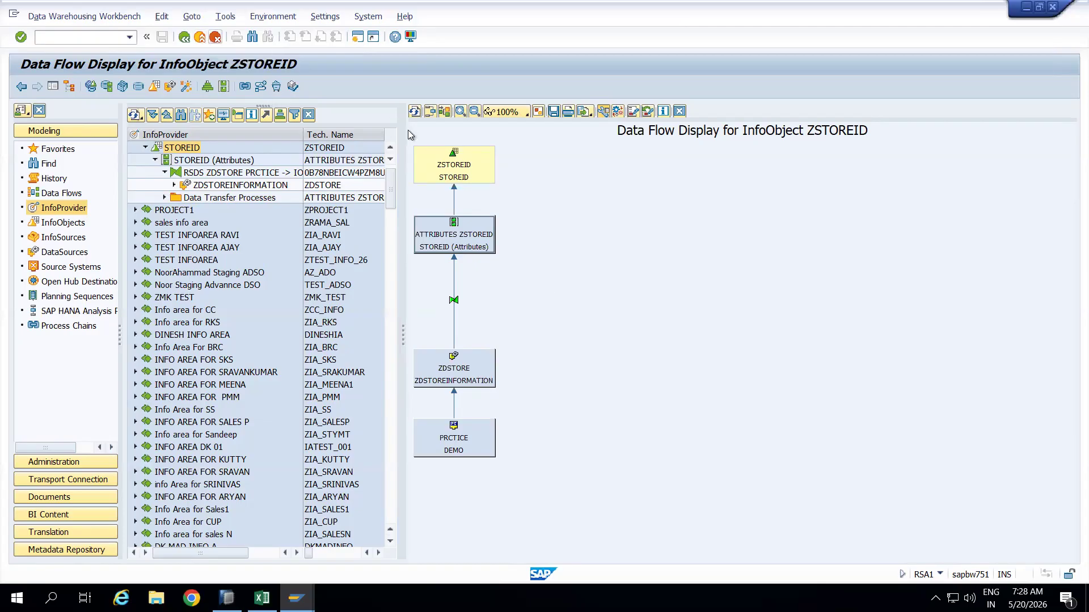
right_click(466, 165)
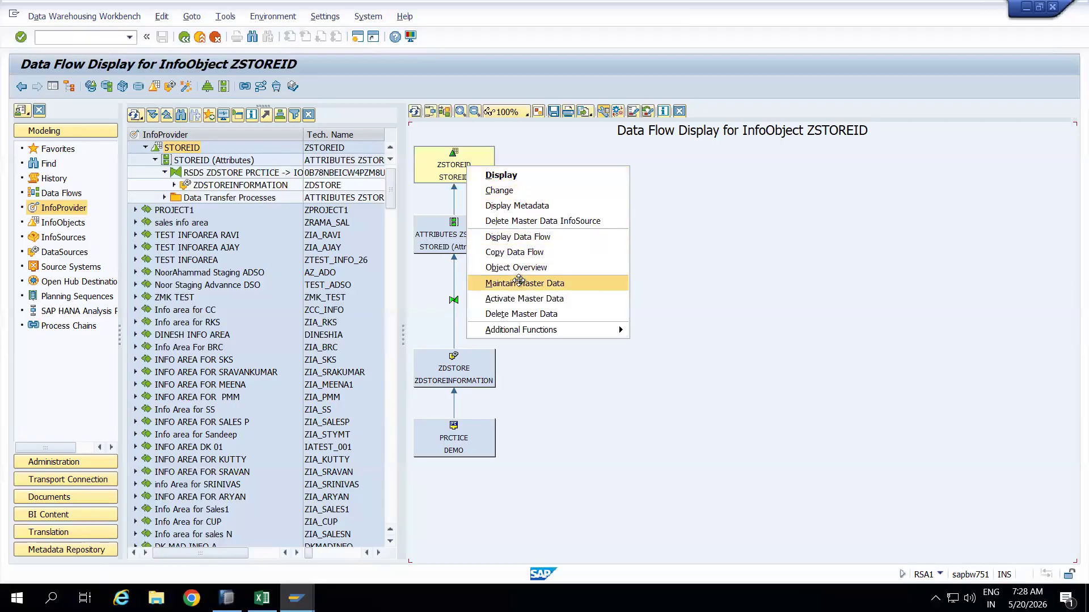
left_click(713, 262)
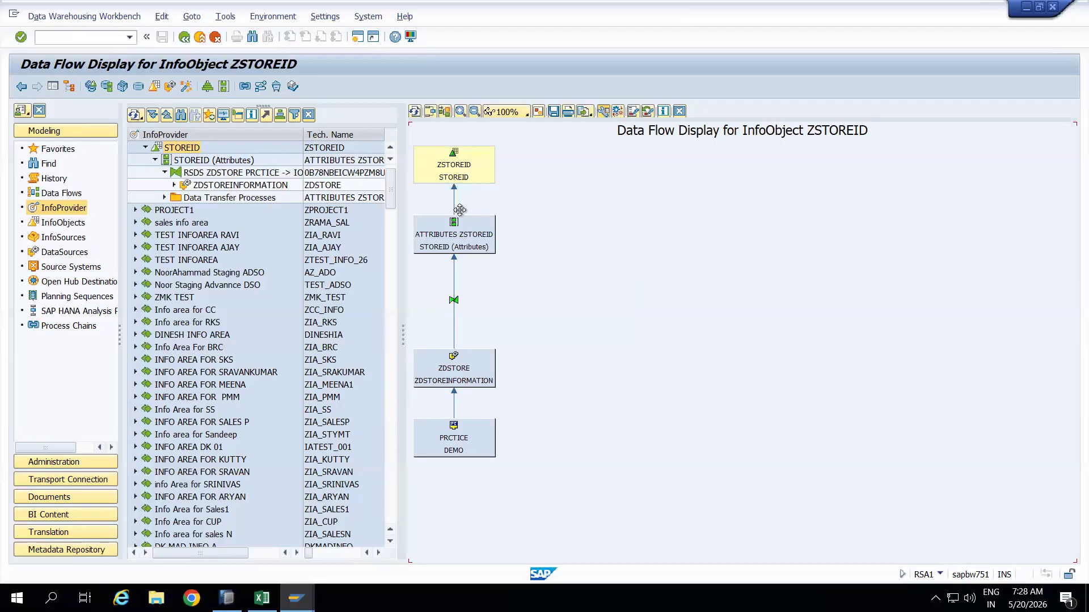
- Leave the data flow display, open transaction RSD1 in a new session and display characteristic ZSTOREID
left_click(201, 37)
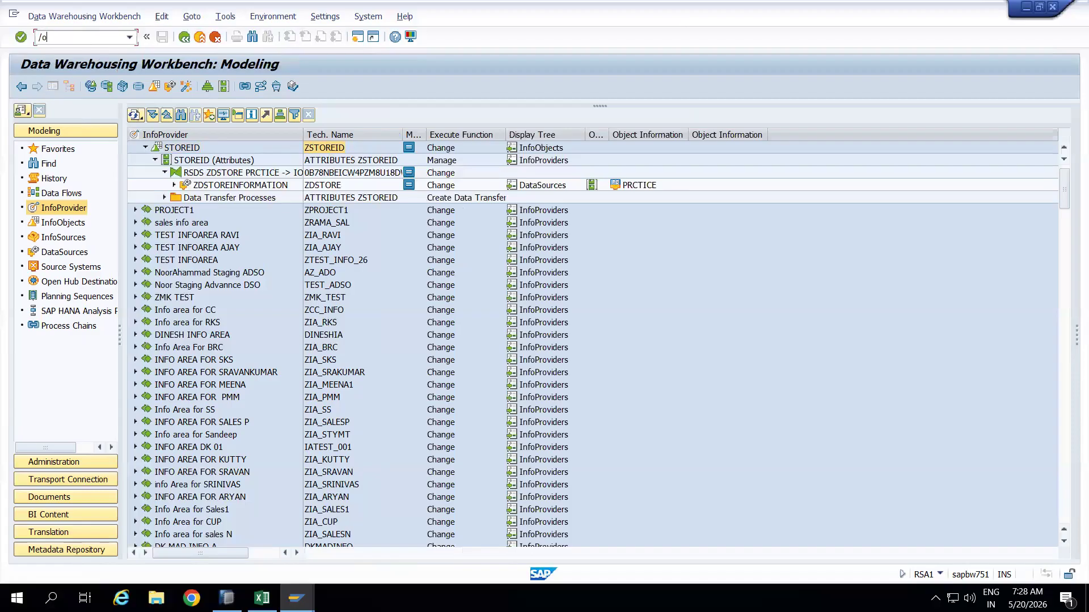
type("sd1")
key("Return")
type("ZSTOREID")
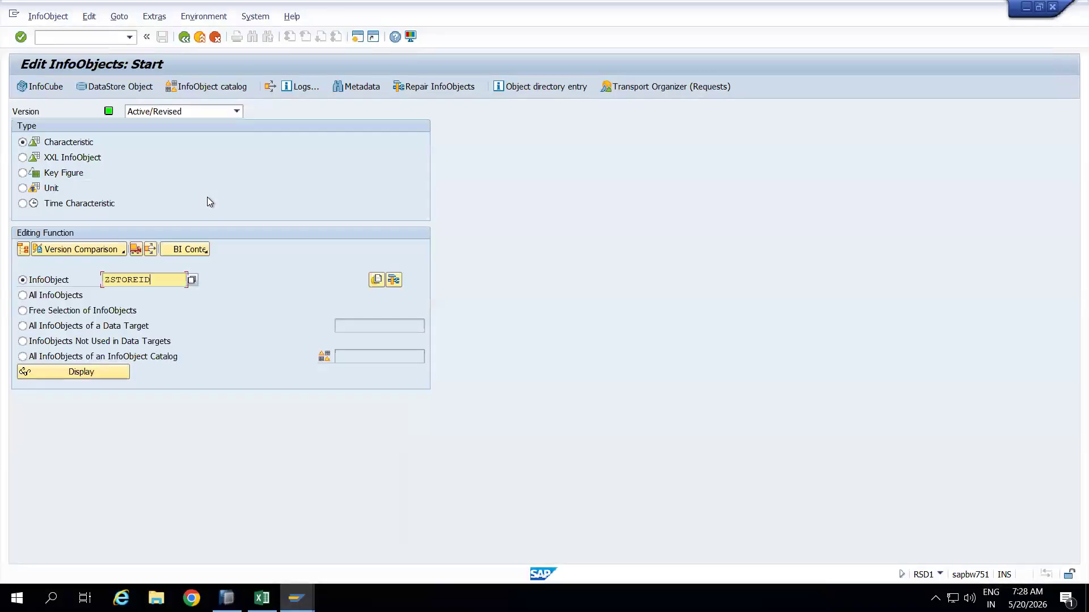
left_click(97, 370)
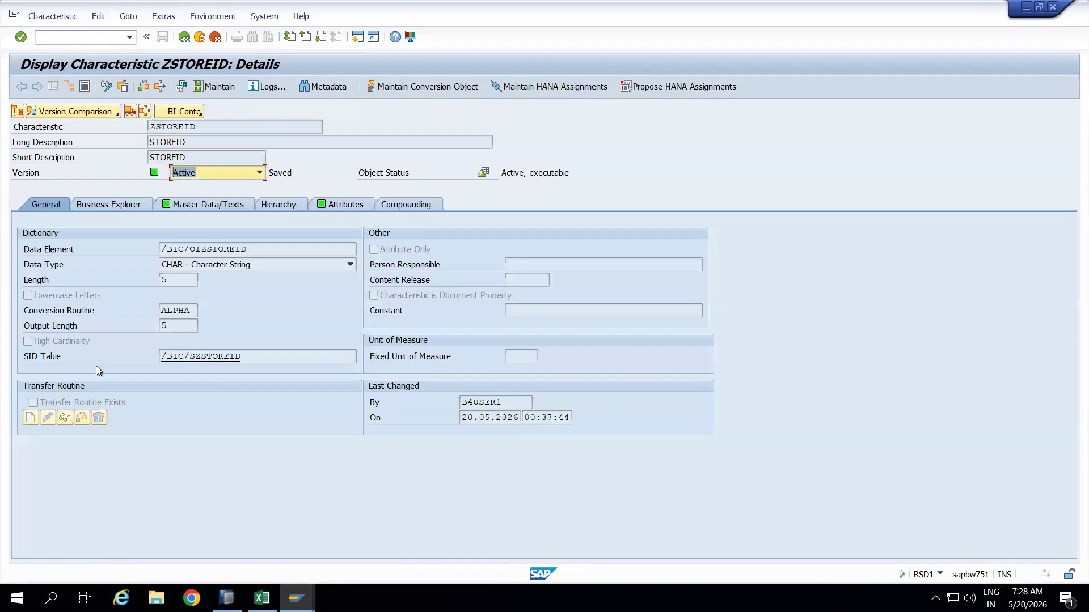
- Open the characteristic's master data table /BIC/PZSTOREID and display its contents without selection restrictions
left_click(225, 205)
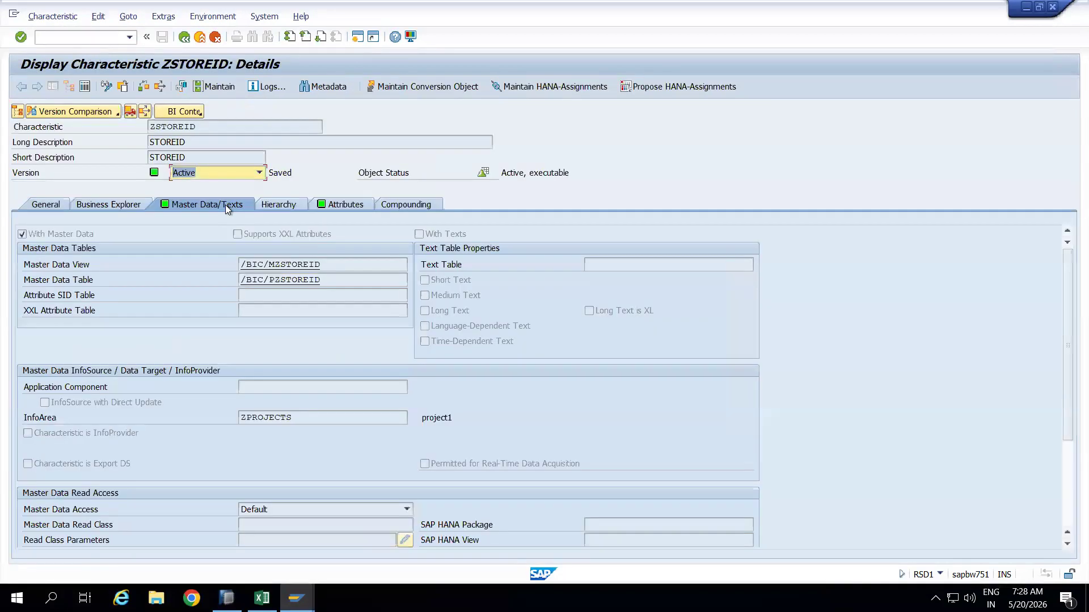
double_click(299, 280)
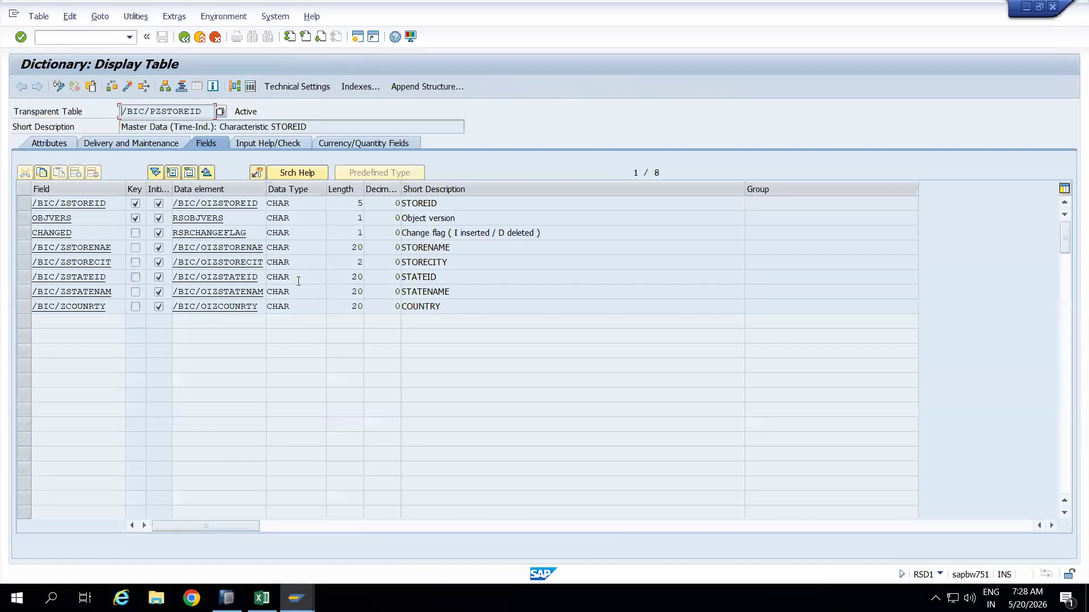
left_click(250, 86)
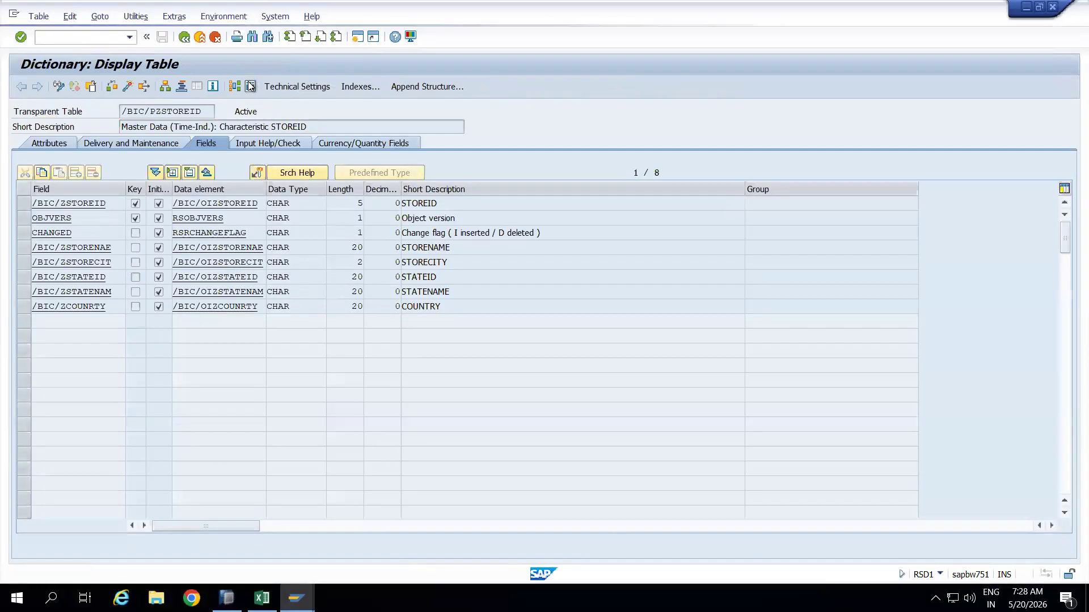
left_click(21, 88)
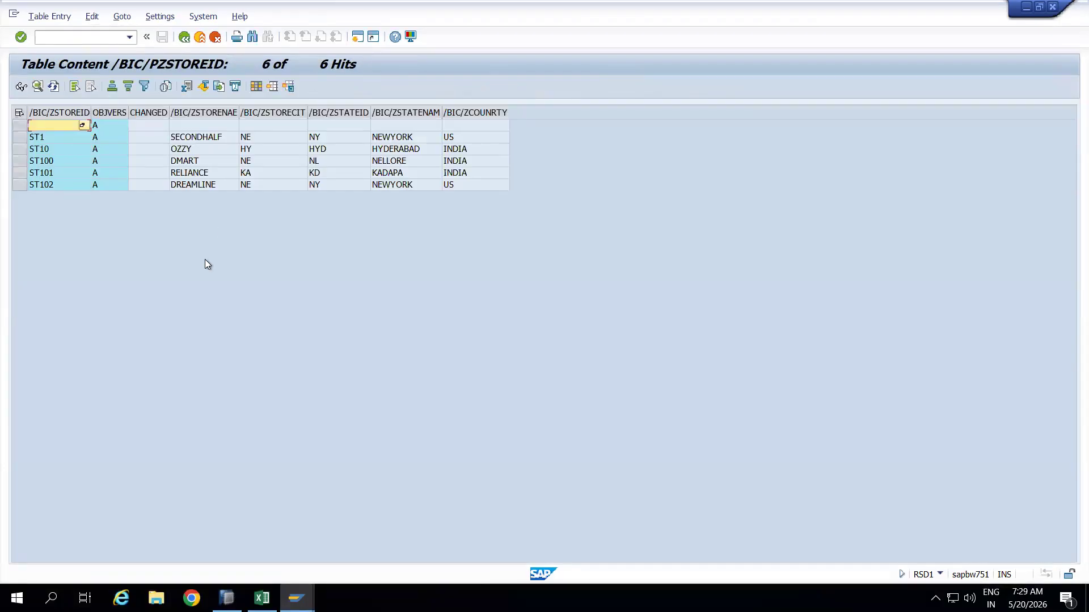
- Examine the store ID, name, city, state and country columns of the master data, comparing store IDs with store names
left_click(219, 112)
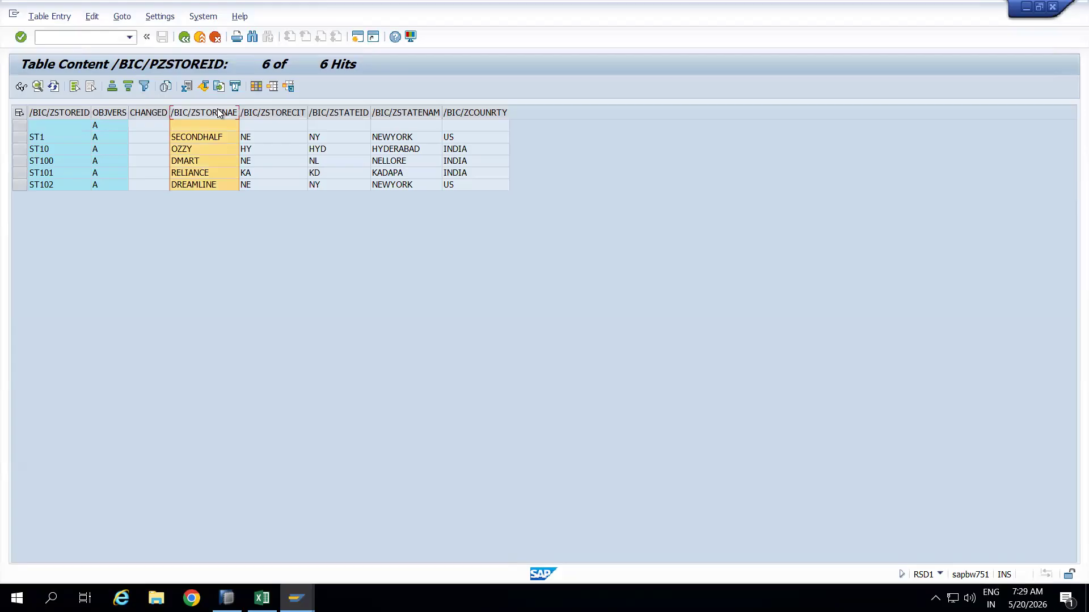
left_click(261, 113)
left_click(67, 112)
left_click(208, 113, "ctrl")
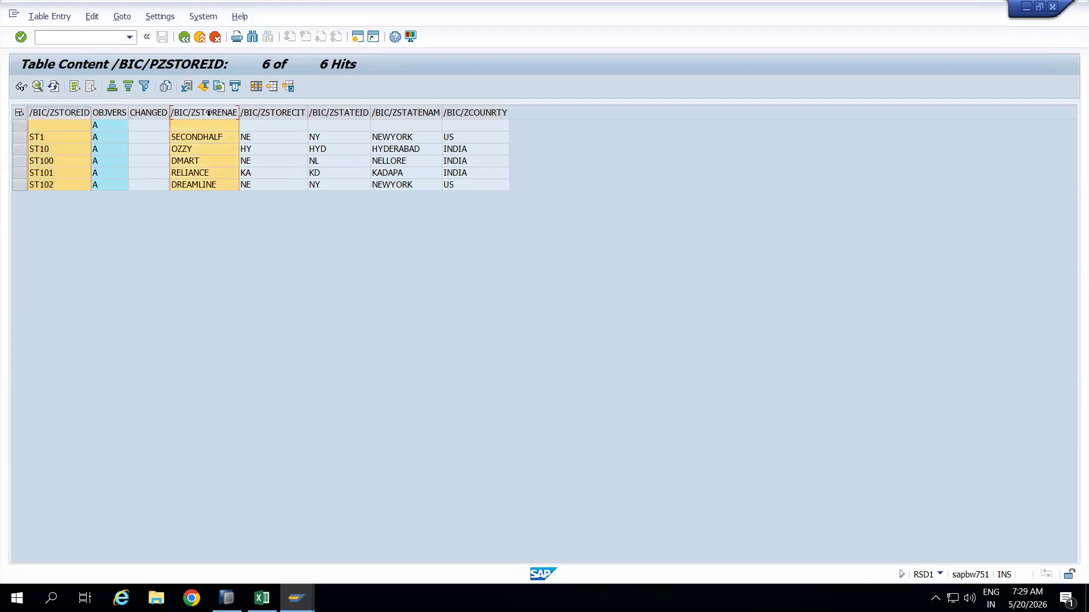
left_click(297, 112)
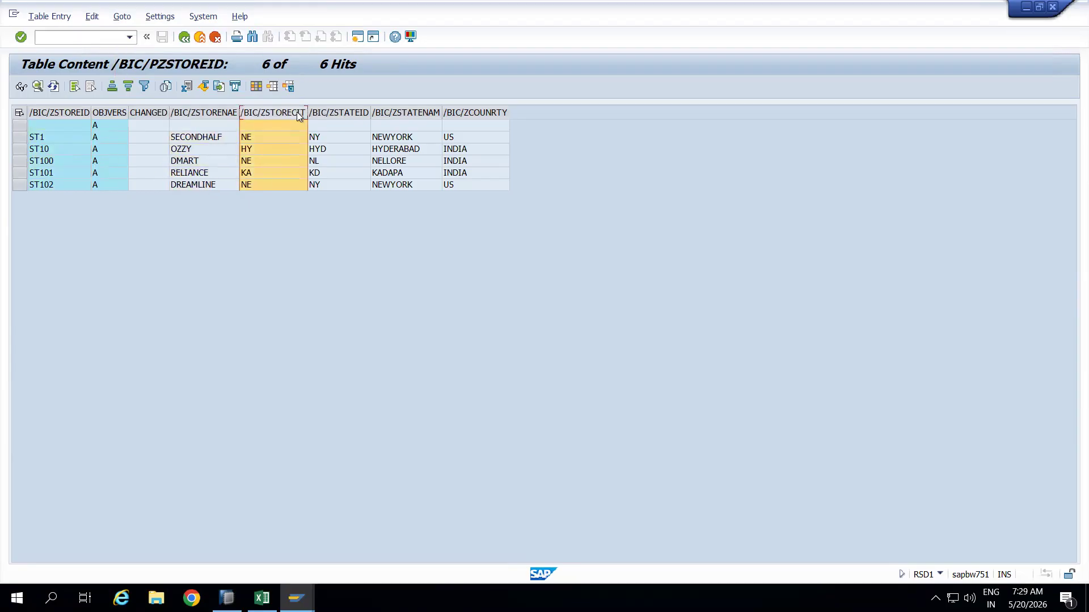
left_click(344, 110)
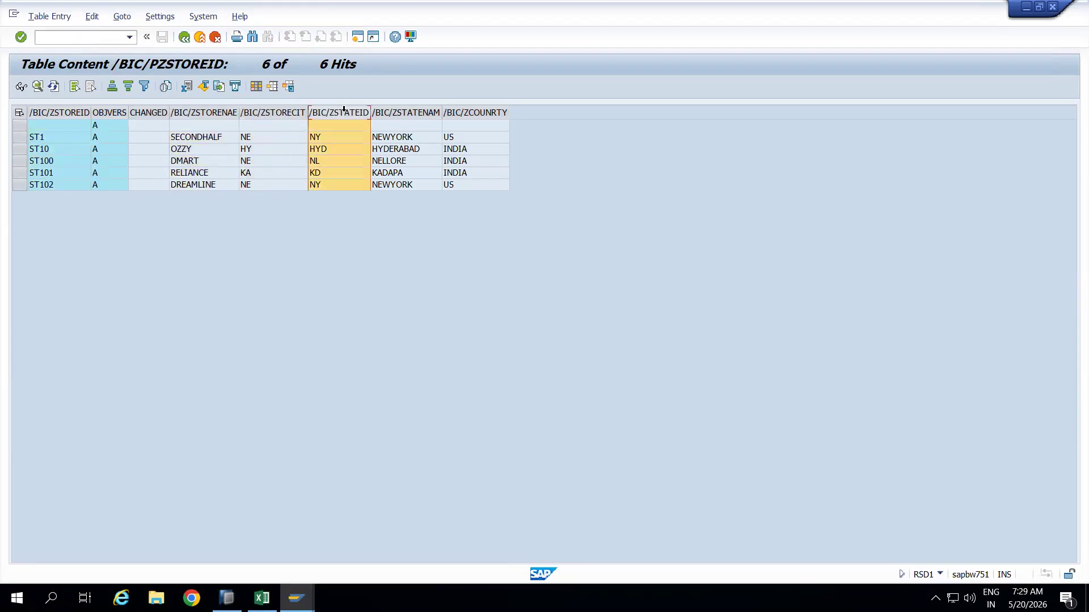
left_click(420, 114)
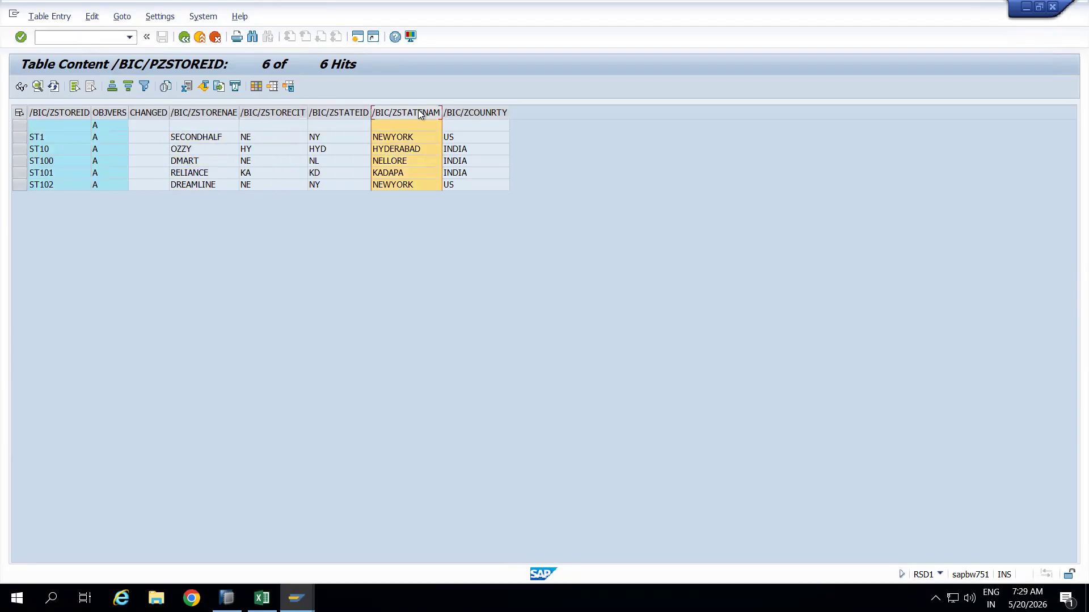
left_click(493, 112)
left_click(62, 114)
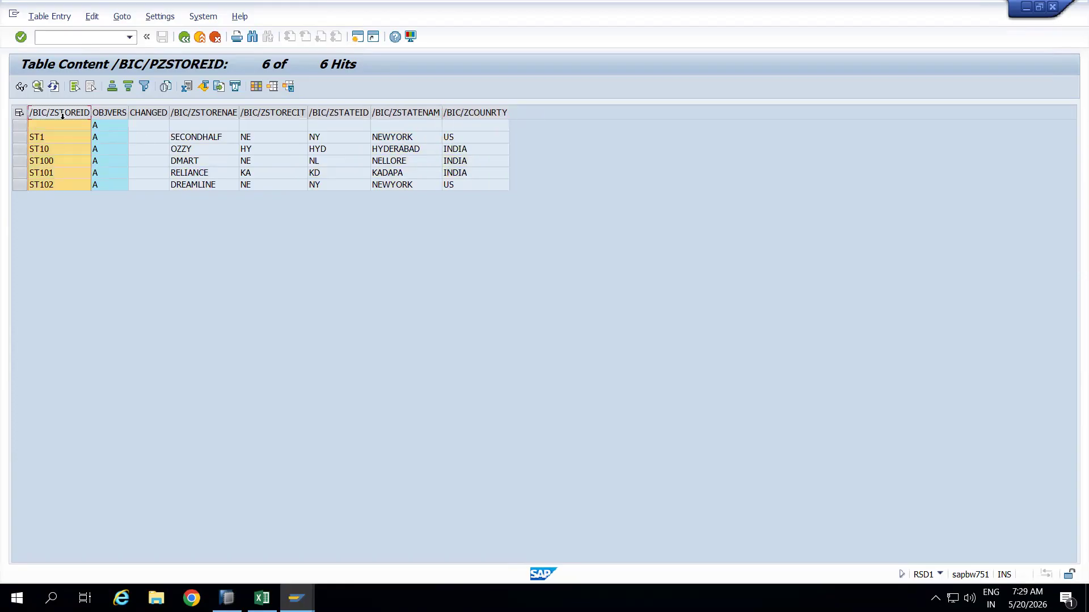
left_click(203, 112)
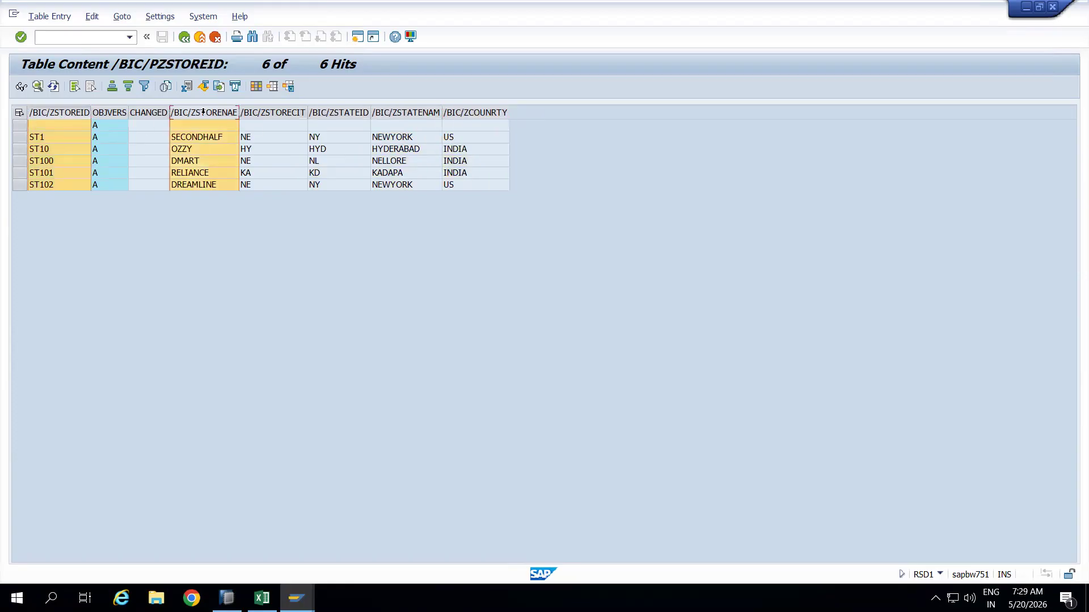
left_click(189, 151)
left_click(196, 113)
left_click(37, 138)
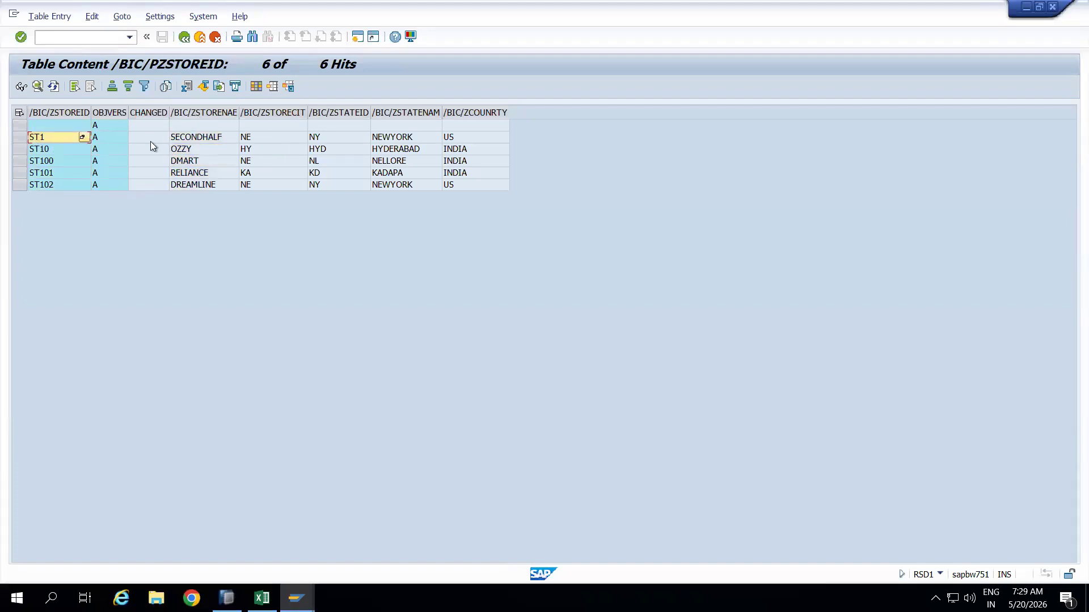
left_click(181, 138)
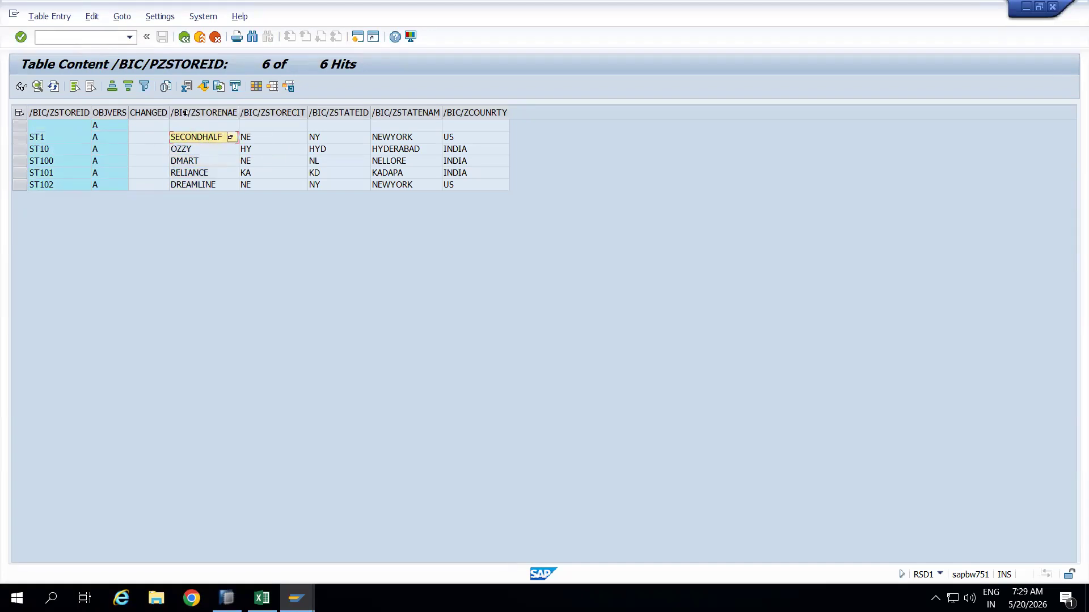
left_click(185, 113)
left_click(63, 113, "ctrl")
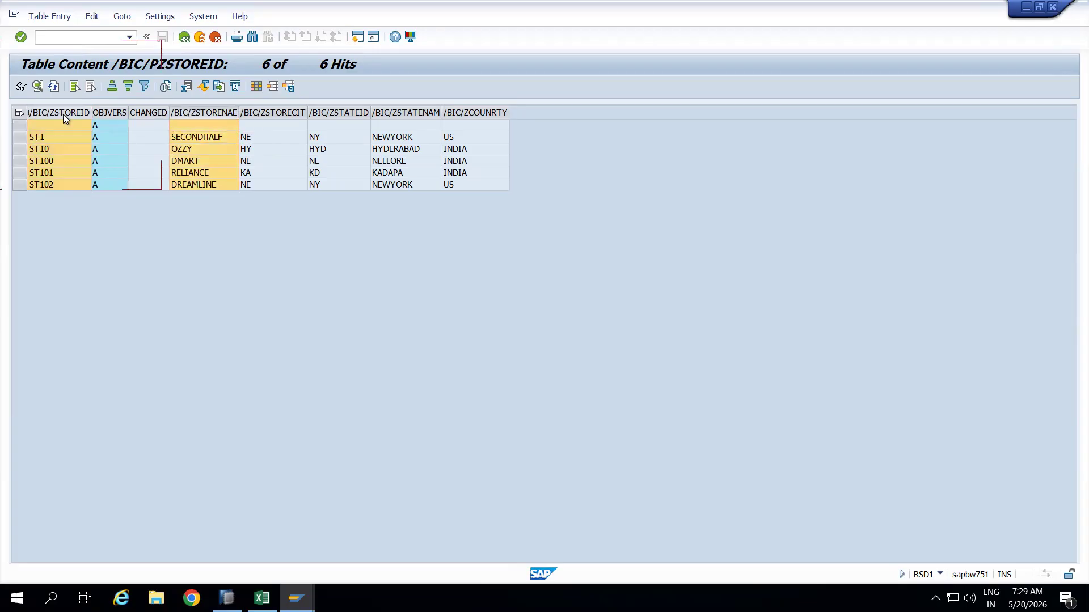
- Return from the table contents to the InfoObject editing start screen
left_click(199, 37)
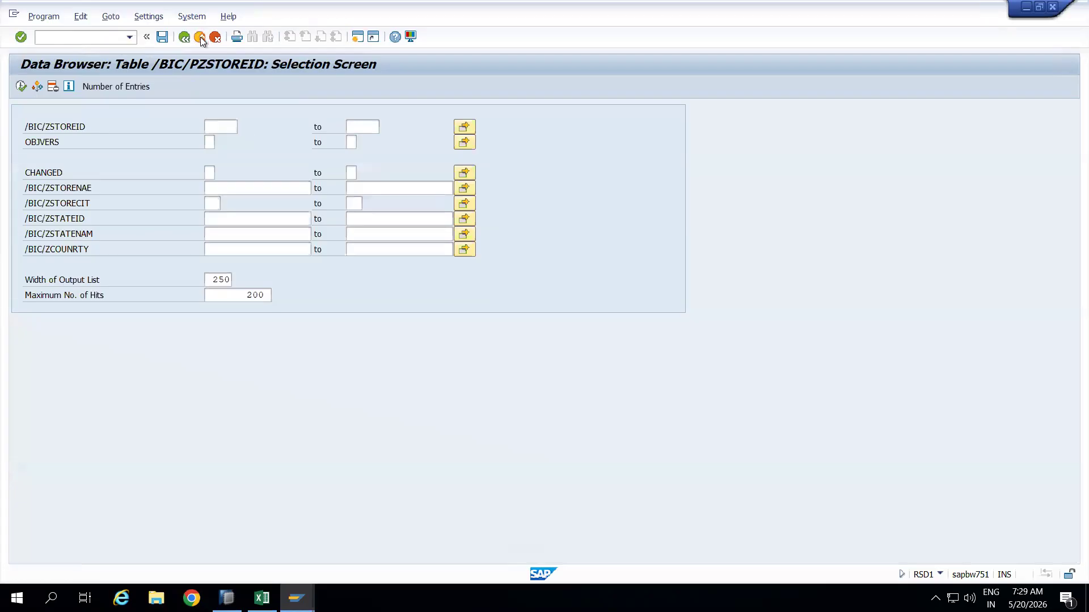
left_click(200, 36)
left_click(200, 36)
left_click(200, 36)
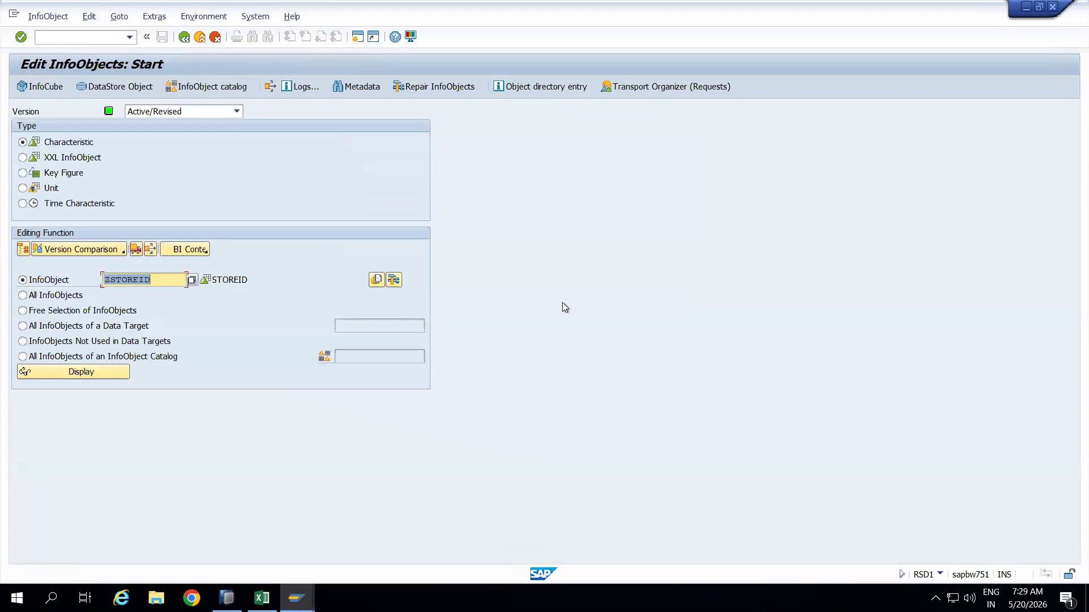
- Switch to Excel by launching it from the desktop, create a blank workbook and maximize its window
key("super+d")
key("super+r")
type("excel")
key("Return")
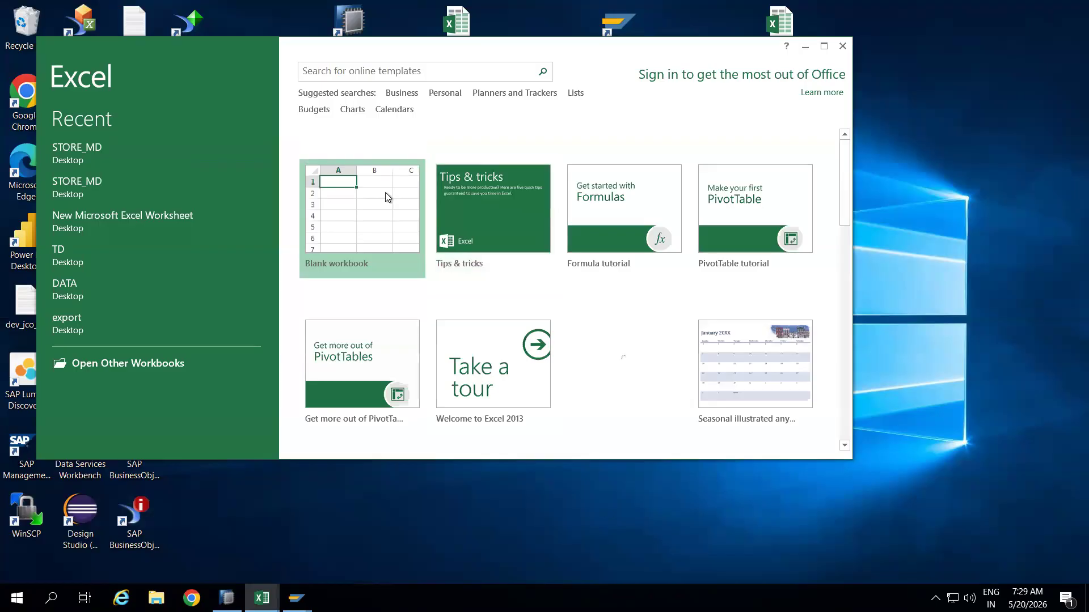
left_click(386, 192)
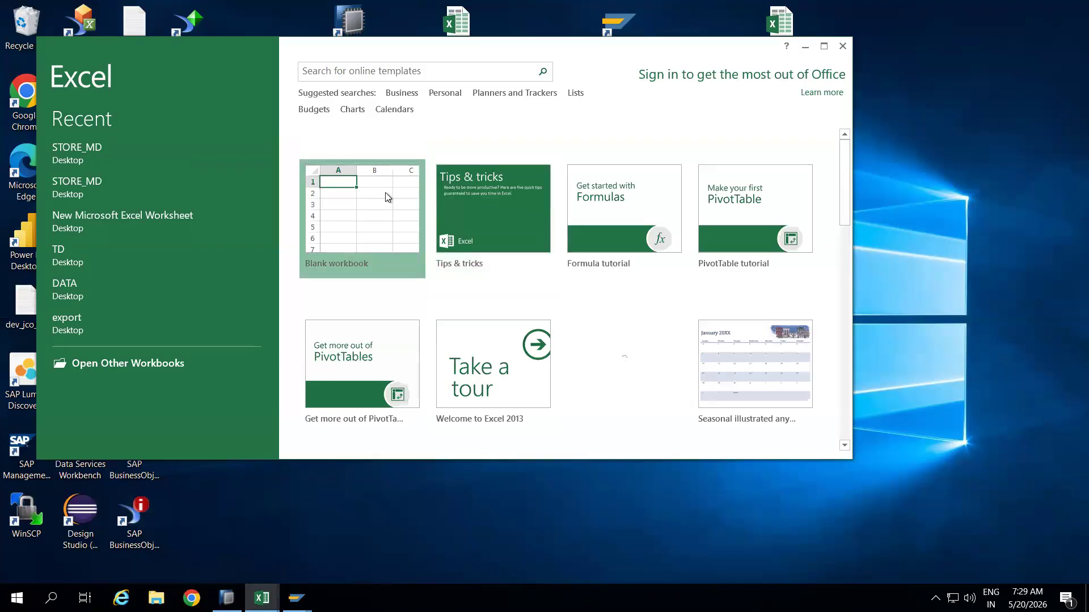
left_click(824, 46)
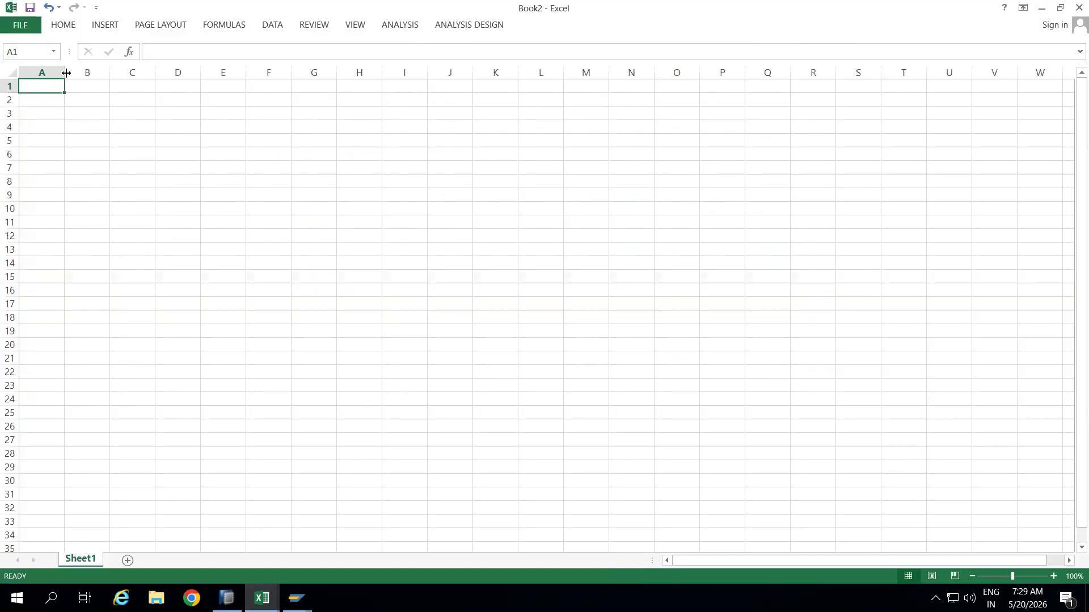
- Enter the headings SALESORDERID in A1 and SALESITEM in B1, widening columns A and B
left_click_drag(65, 72, 150, 72)
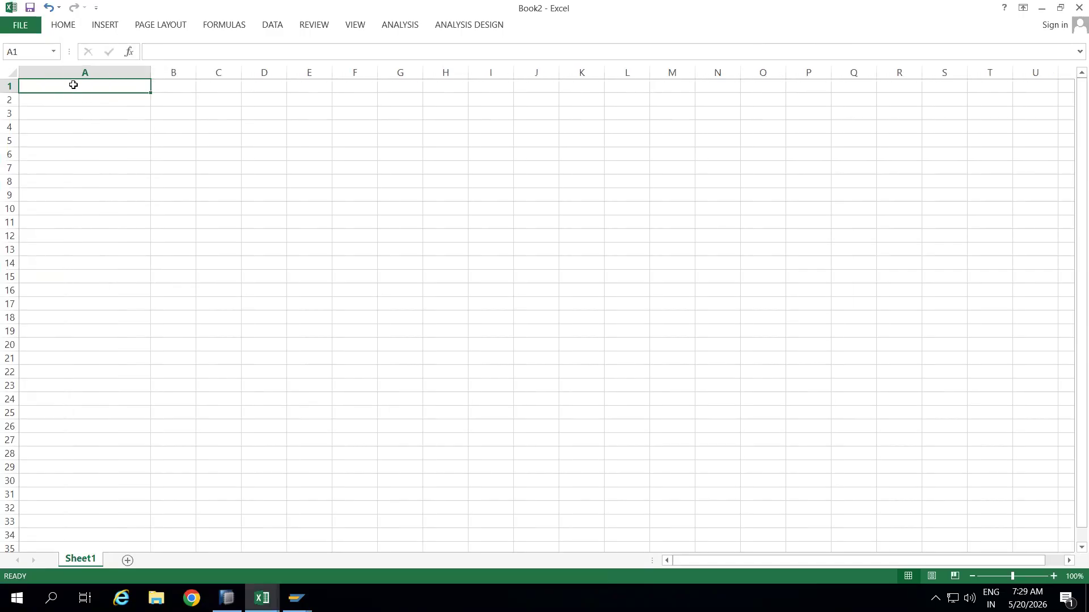
type("SALESORDER")
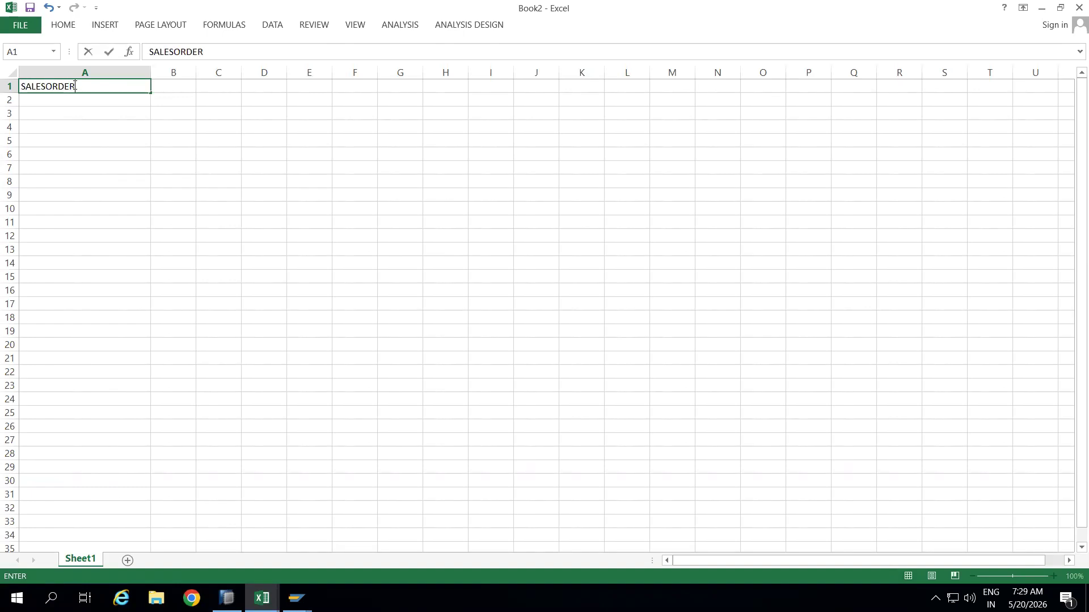
type("ID")
left_click(101, 138)
left_click(182, 89)
type("S")
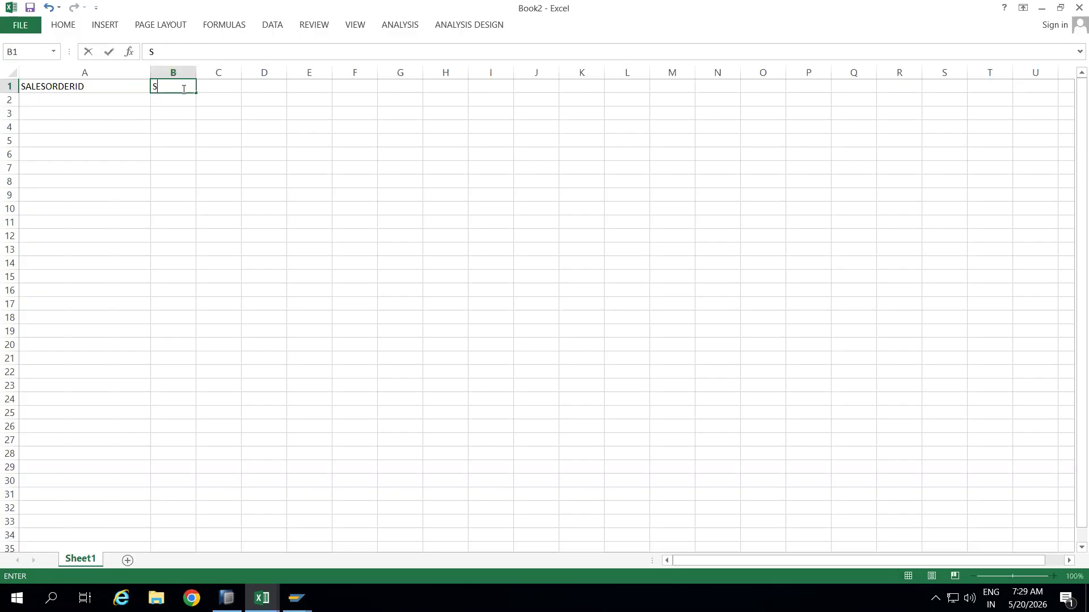
type("ALESITEM")
left_click(231, 164)
left_click_drag(193, 75, 226, 72)
- Enter the heading CUSTOMER in C1, widen column C and narrow column A to suit its heading
left_click(246, 85)
type("CUSTOMER")
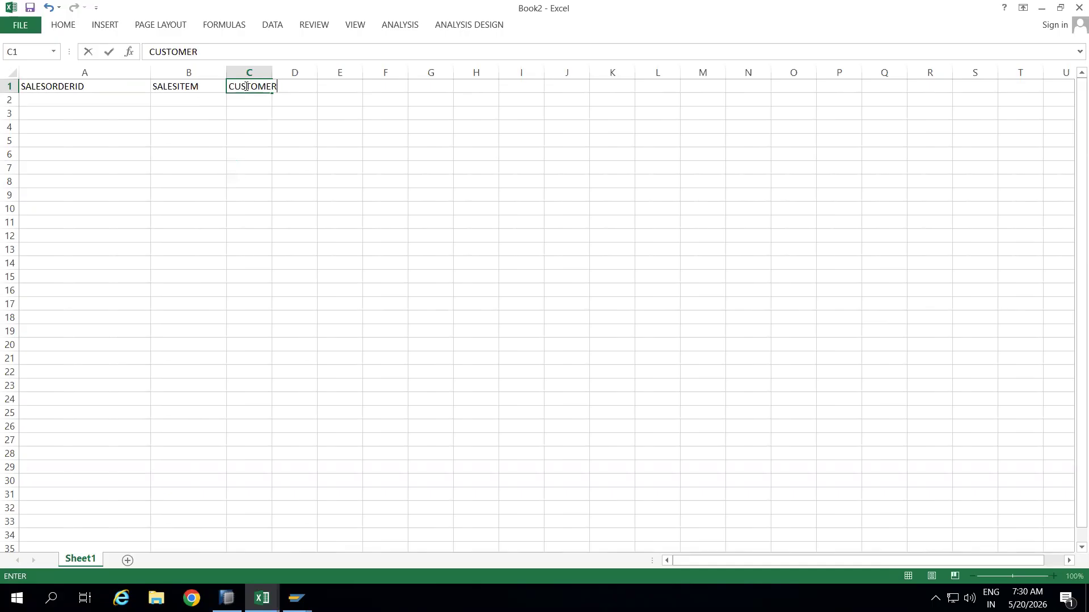
left_click(260, 151)
left_click_drag(272, 72, 293, 70)
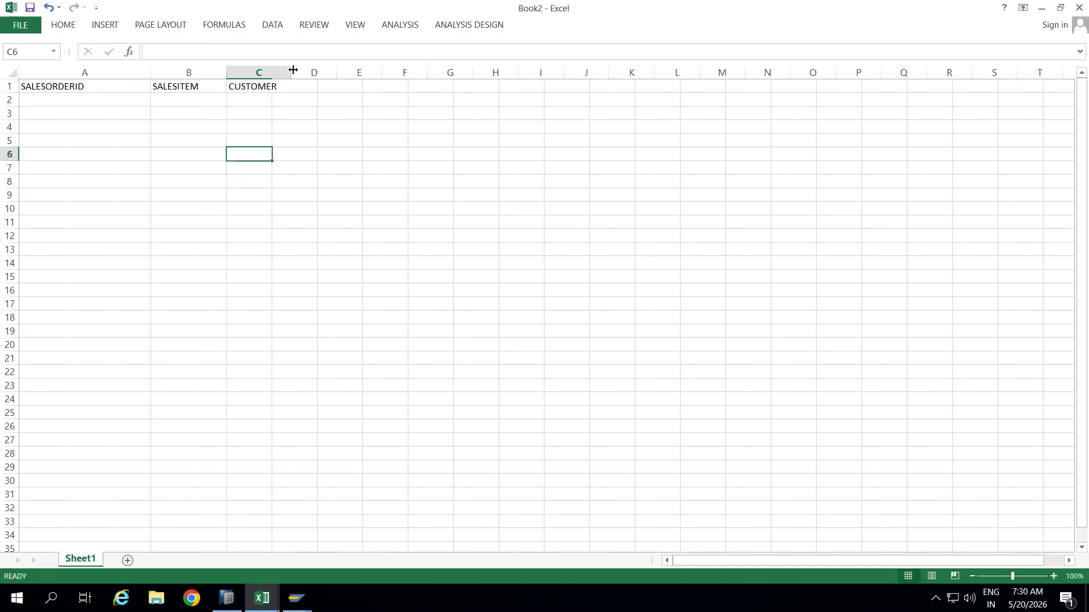
left_click(319, 92)
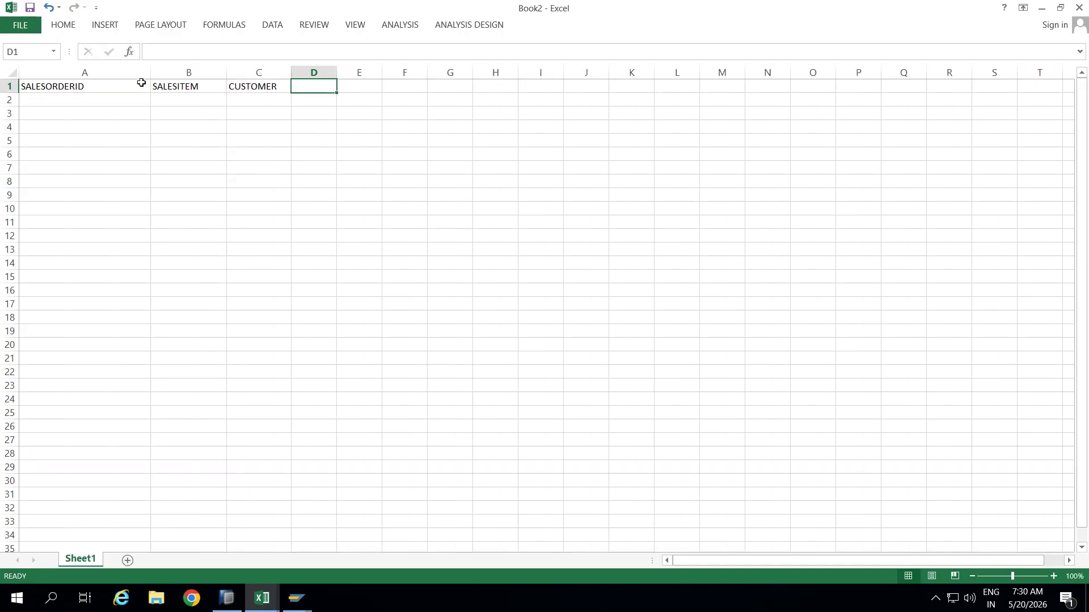
left_click_drag(150, 73, 104, 72)
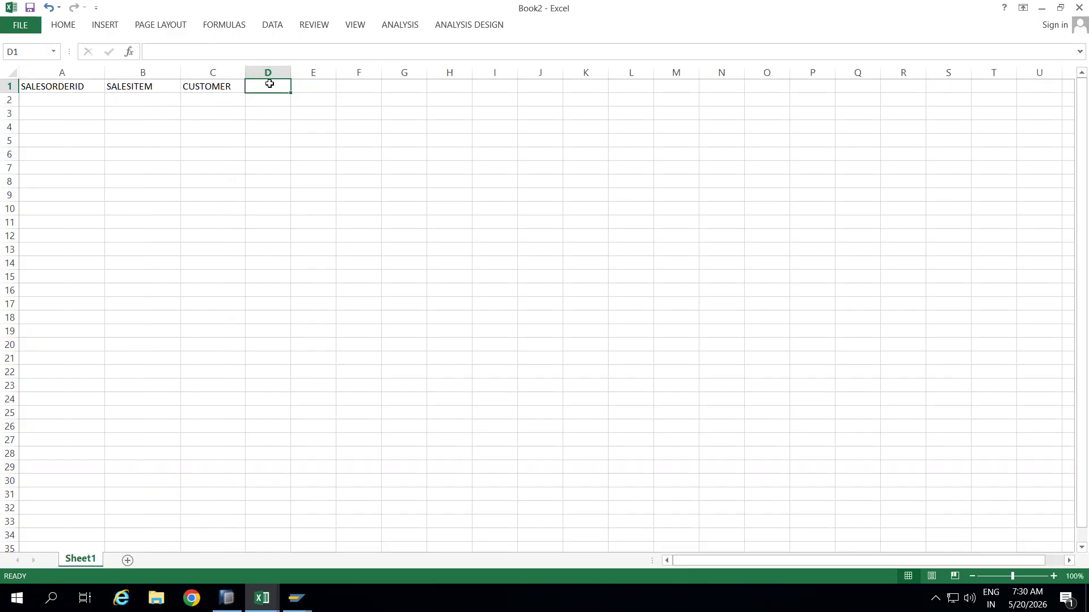
- Enter the heading MATERIAL in D1, correcting its spelling
type("MATERAIL")
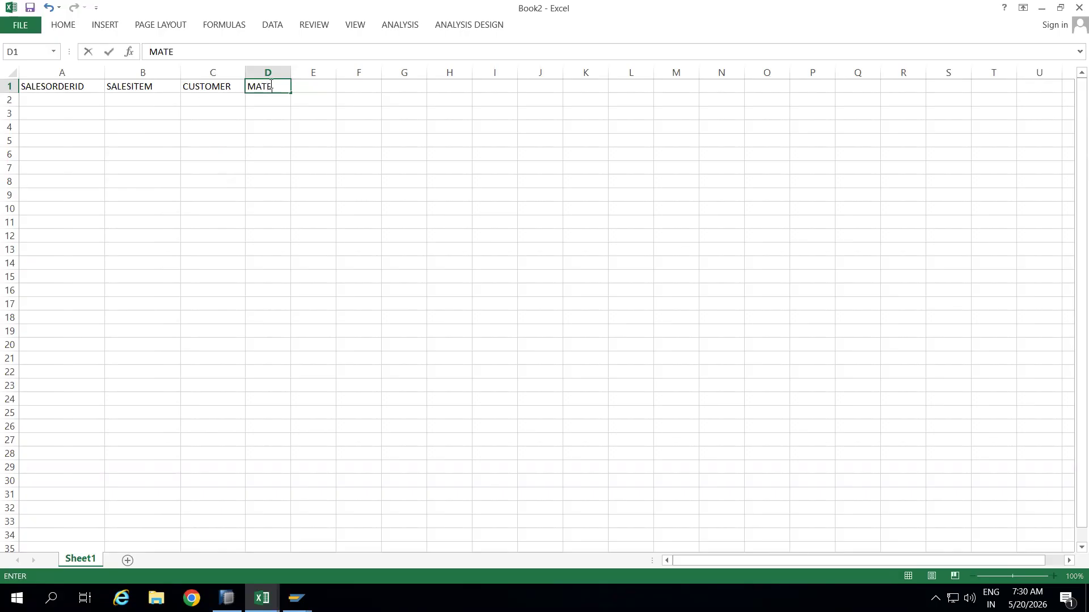
left_click(274, 138)
left_click(280, 88)
double_click(281, 88)
key("Delete")
key("Delete")
key("Delete")
type("IAL")
left_click(308, 151)
- Enter the heading TRANSACTION DATE in E1 and widen column E to fit it
left_click(311, 83)
type("TRAN")
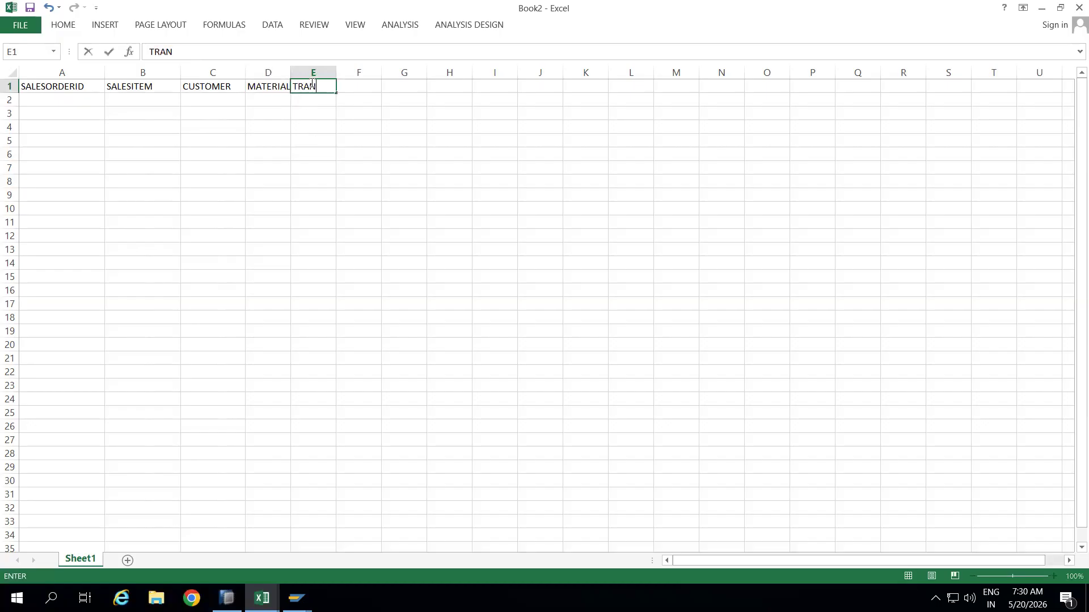
type("SACTION DATE")
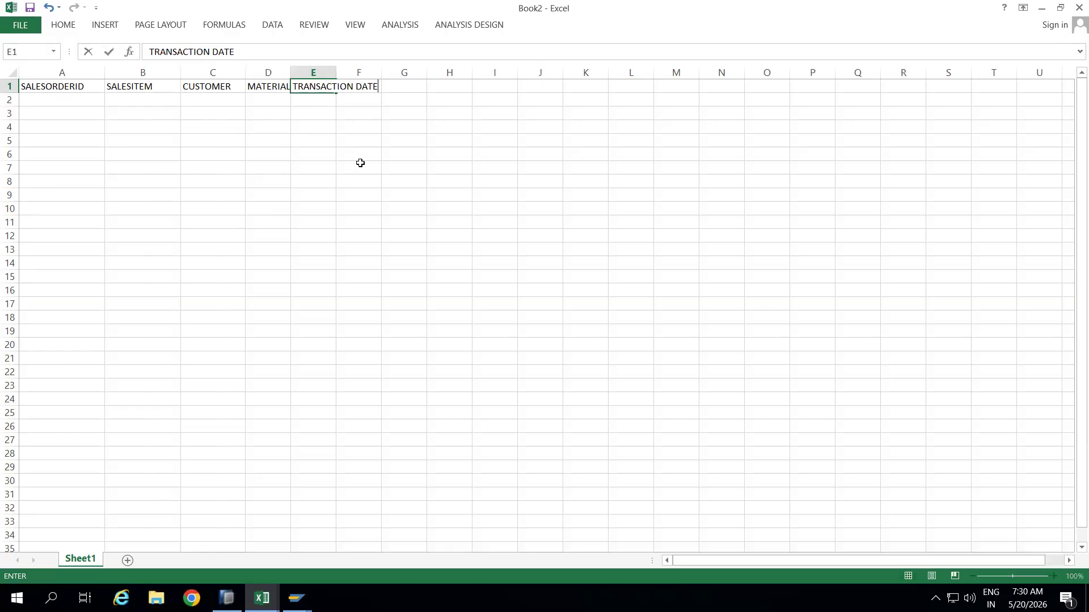
left_click(360, 163)
left_click_drag(336, 73, 403, 76)
- Enter the headings LOCATION in F1 and PLANT in G1, widening column F to fit
left_click(419, 86)
type("LOCATION")
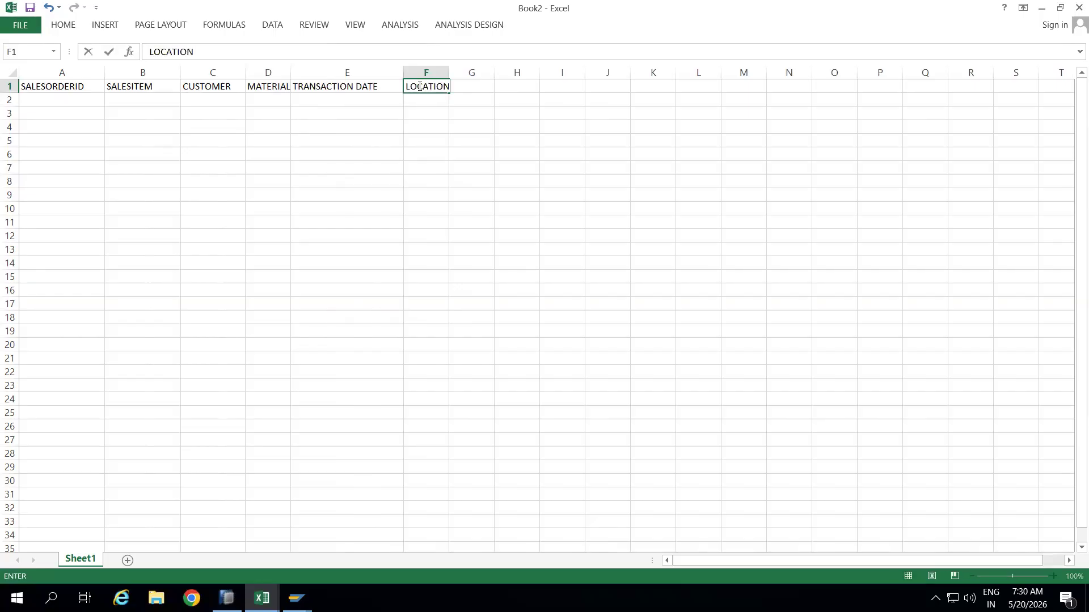
left_click(456, 170)
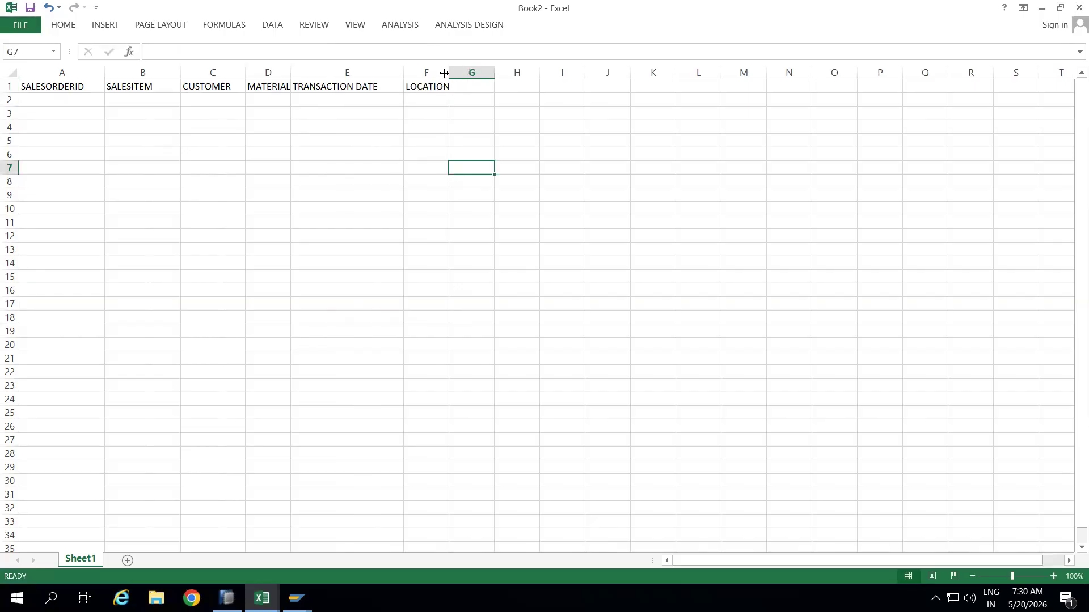
left_click_drag(448, 73, 459, 70)
left_click(479, 87)
type("PLANT")
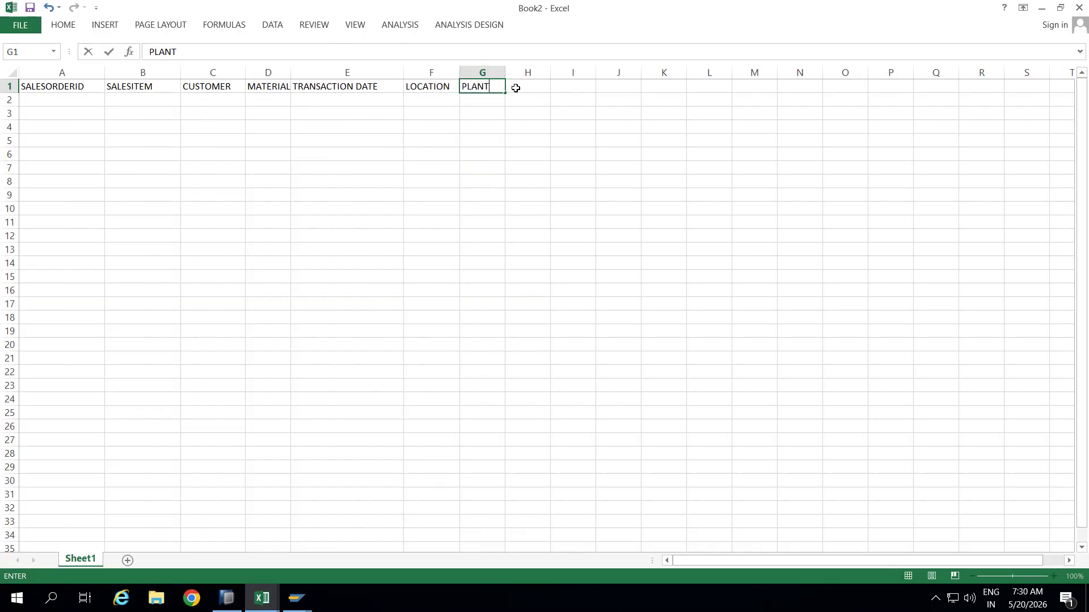
left_click(516, 88)
type("COMPANYCODE")
key("BackSpace")
key("BackSpace")
key("BackSpace")
key("BackSpace")
key("BackSpace")
key("BackSpace")
key("BackSpace")
key("BackSpace")
key("BackSpace")
key("BackSpace")
key("BackSpace")
- Enter the heading SALESORG in H1 and widen column H slightly
type("SALESORG")
key("ctrl+Return")
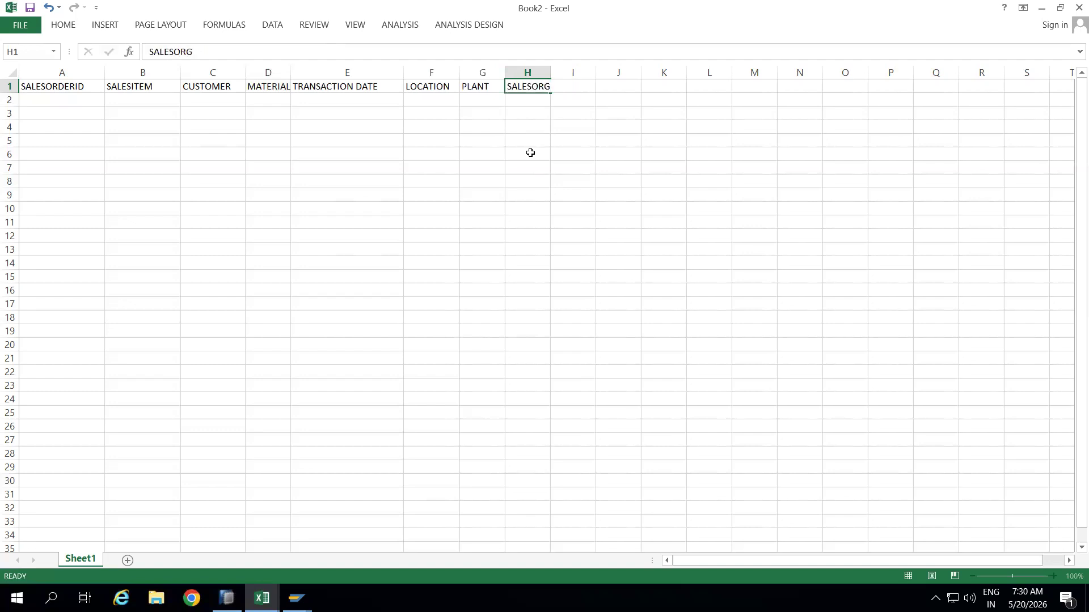
left_click(530, 153)
left_click_drag(550, 72, 564, 71)
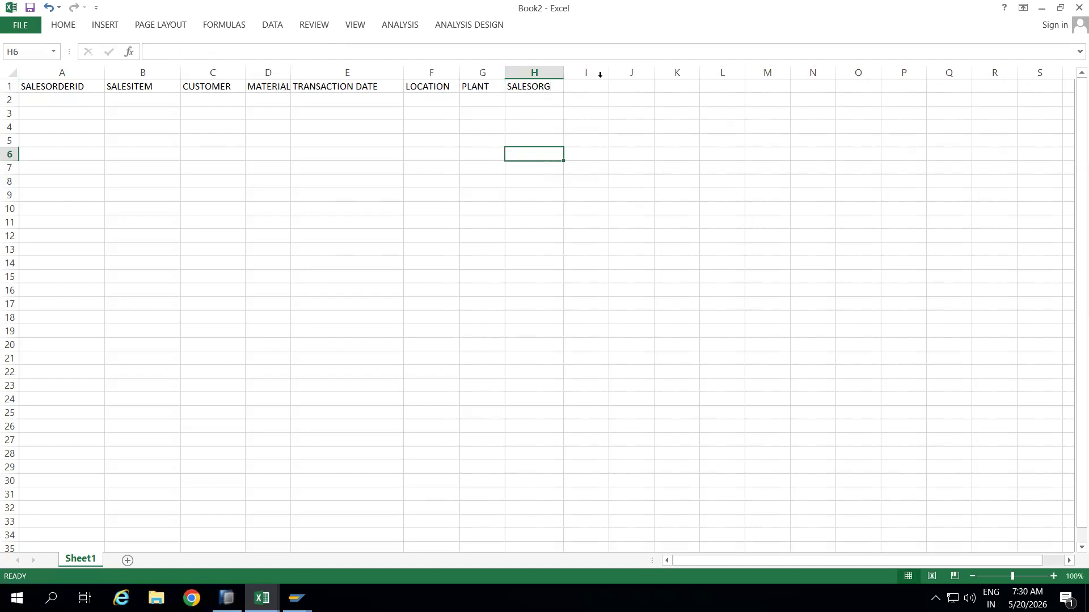
- Enter the headings AMOUNT in I1 and CURRENCY in J1
left_click(594, 85)
type("AMOUNT")
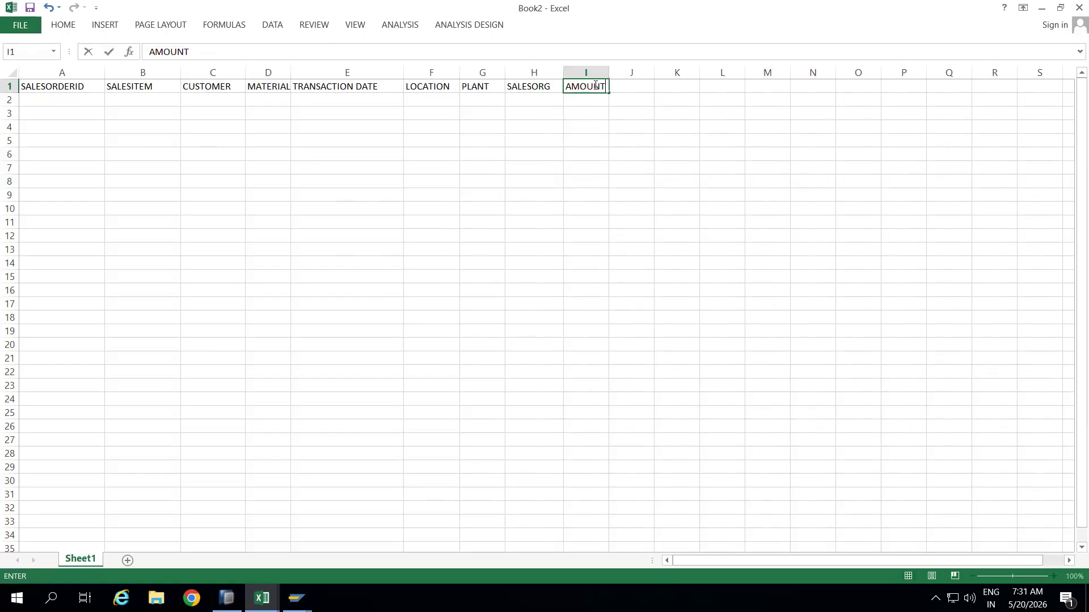
left_click(619, 139)
left_click(631, 88)
type("CURRENCY")
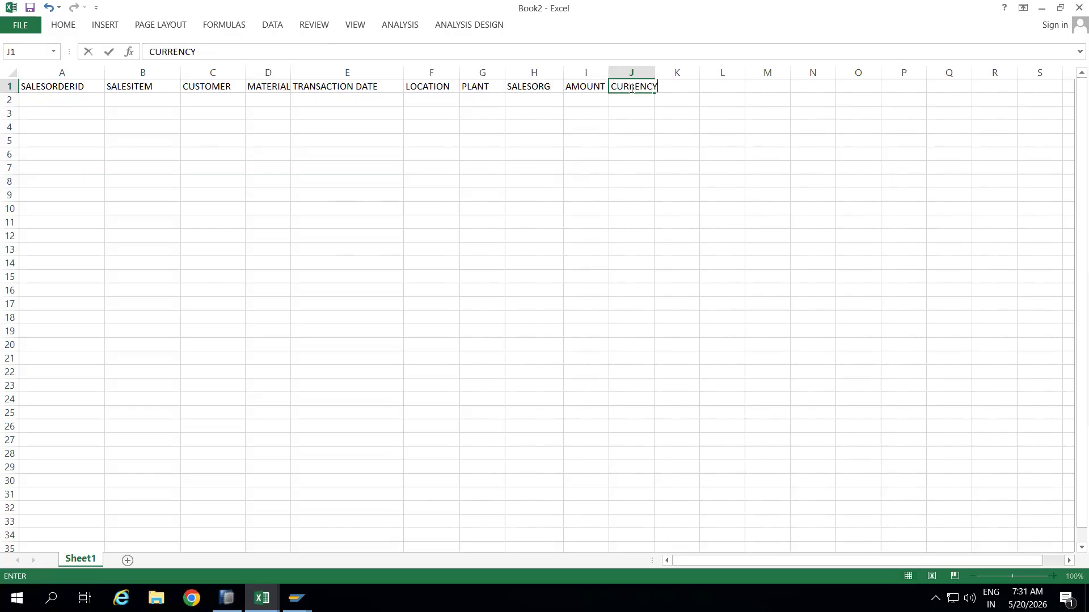
left_click(672, 153)
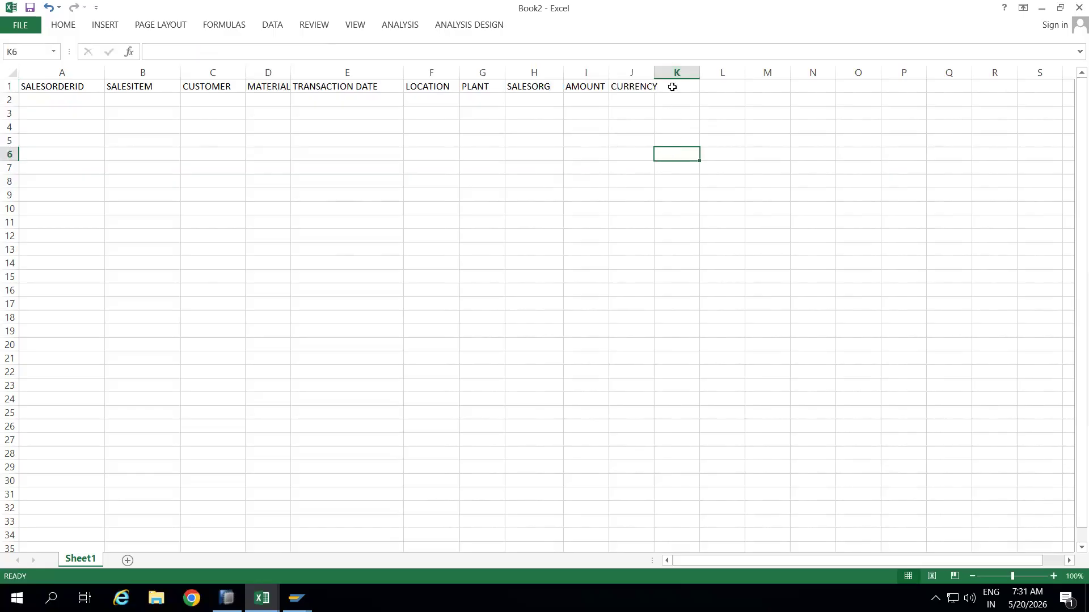
- Enter the headings QUANTITY in K1 and UNIT in L1
left_click(672, 86)
type("QUANTITY")
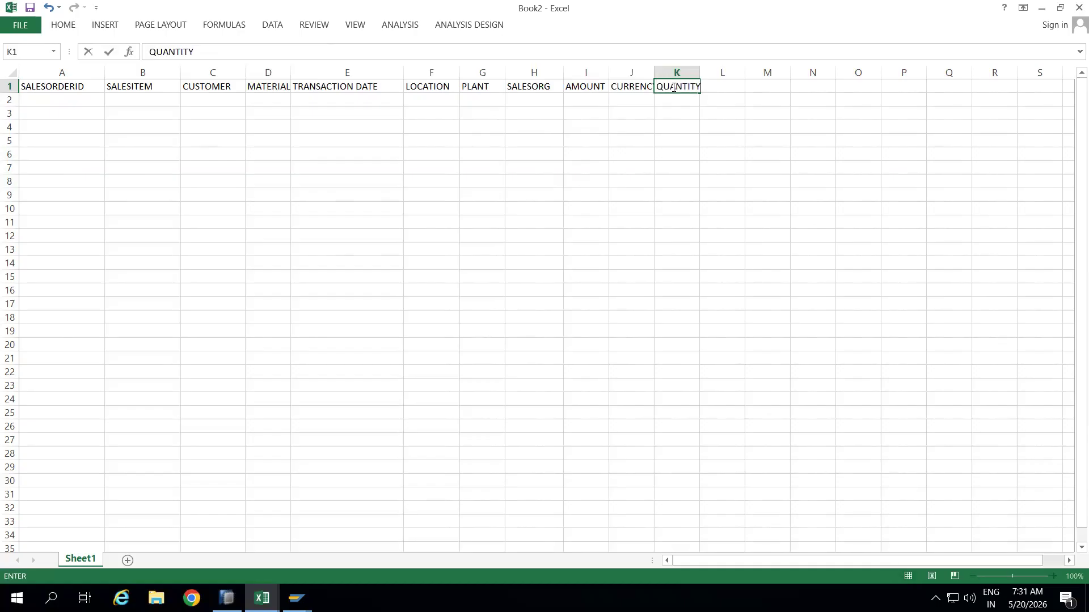
left_click(673, 136)
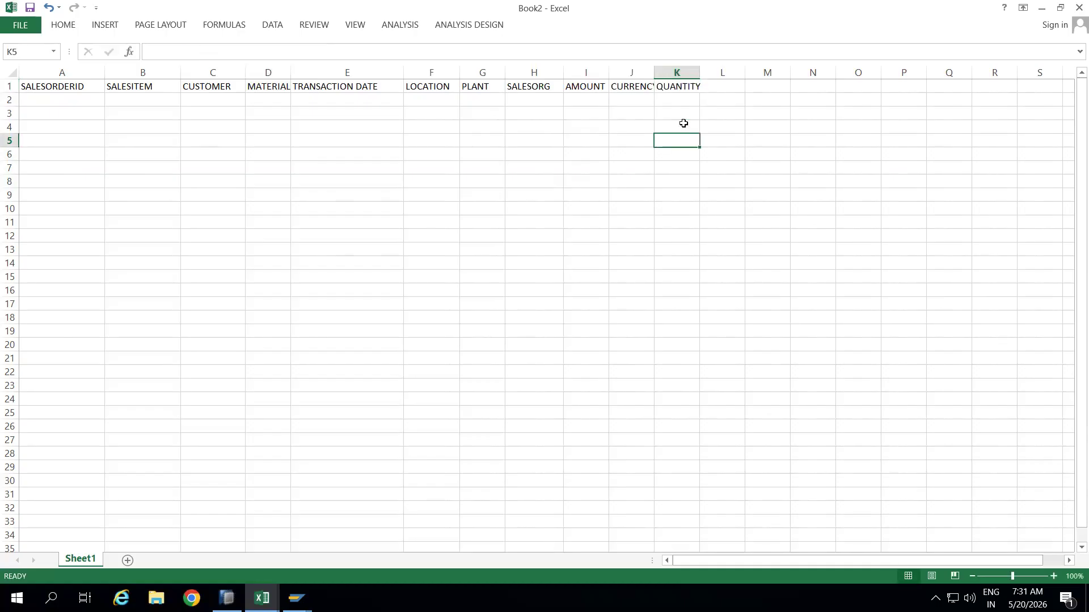
left_click(724, 83)
type("UNIT")
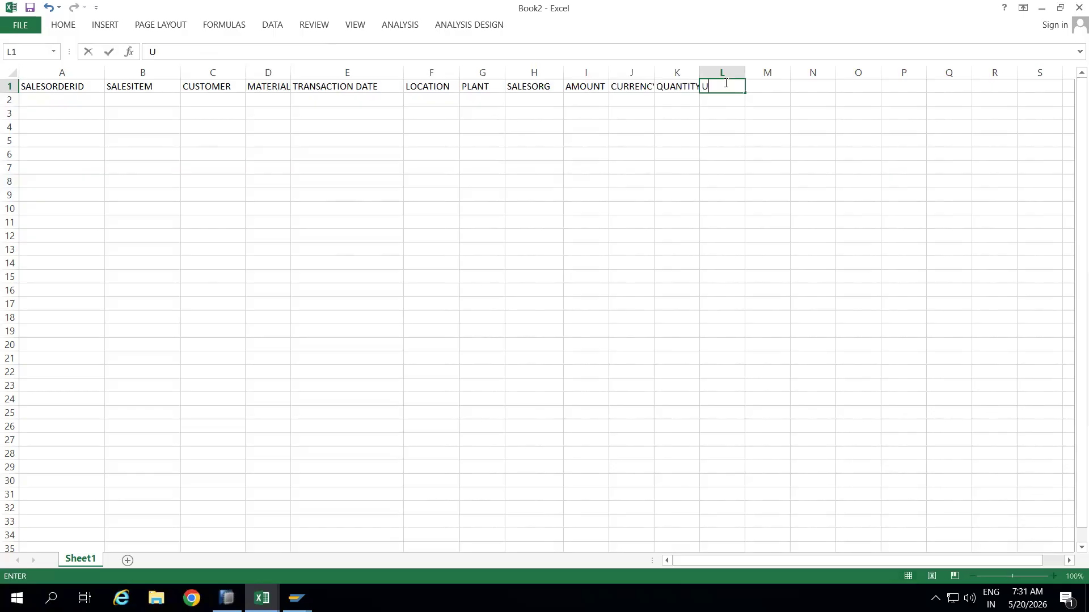
left_click(711, 170)
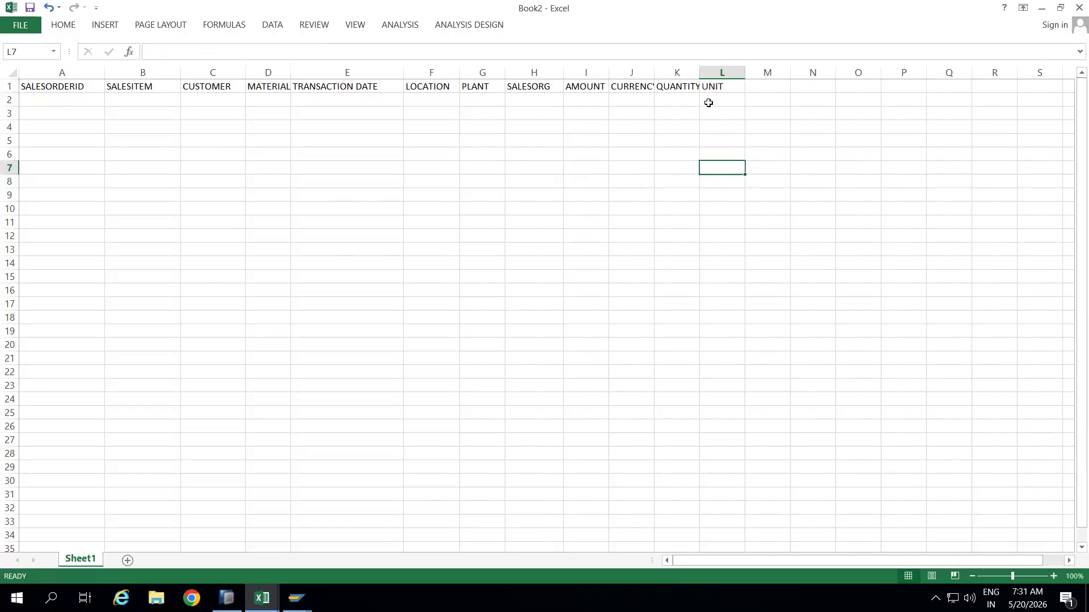
- Widen the QUANTITY, CURRENCY and MATERIAL columns so their headings fit completely
left_click_drag(701, 74, 722, 74)
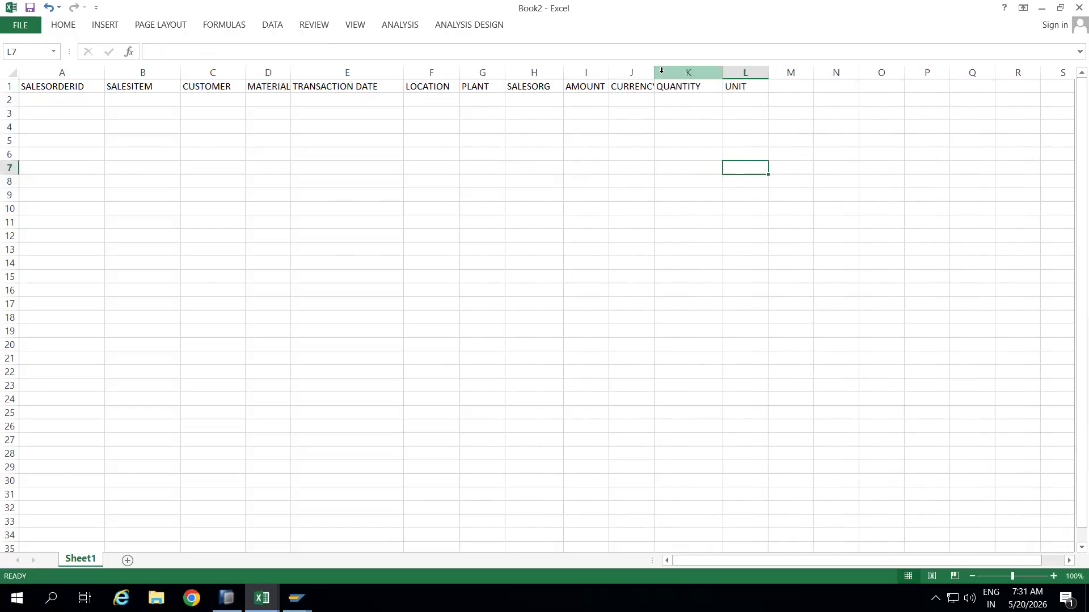
left_click_drag(654, 74, 672, 73)
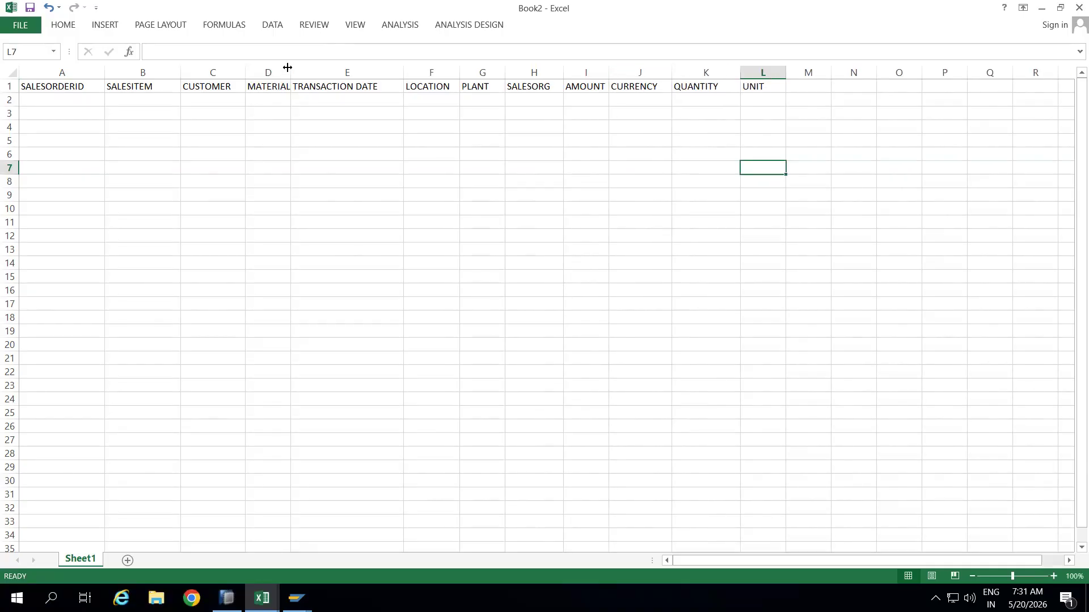
left_click_drag(287, 68, 313, 67)
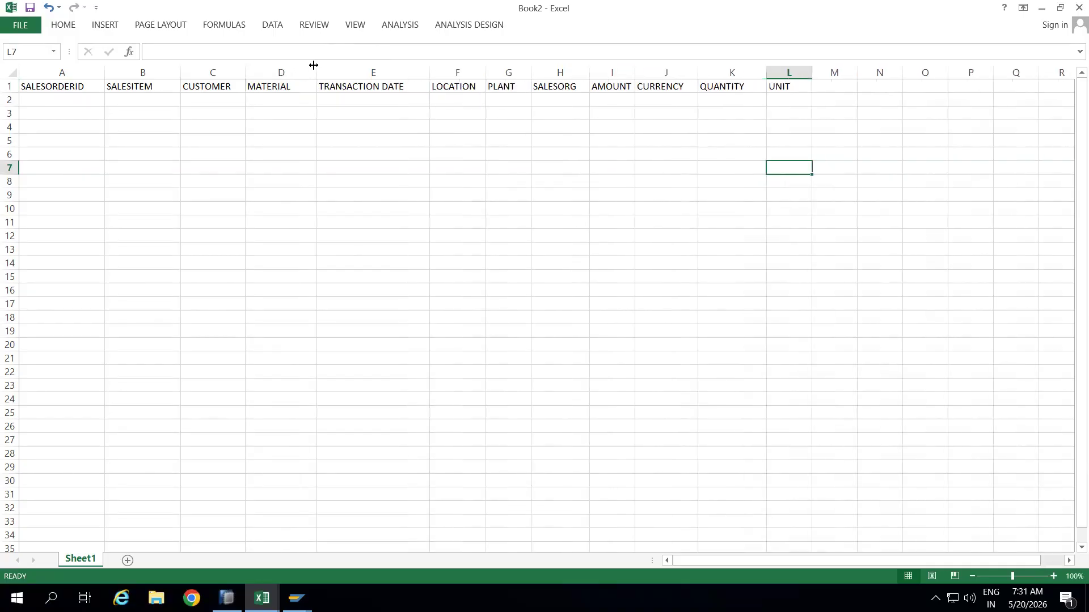
- Enter sales order IDs SO1 in A2 and SO2 in A3, and fill the series down to SO12 in A13
left_click(66, 103)
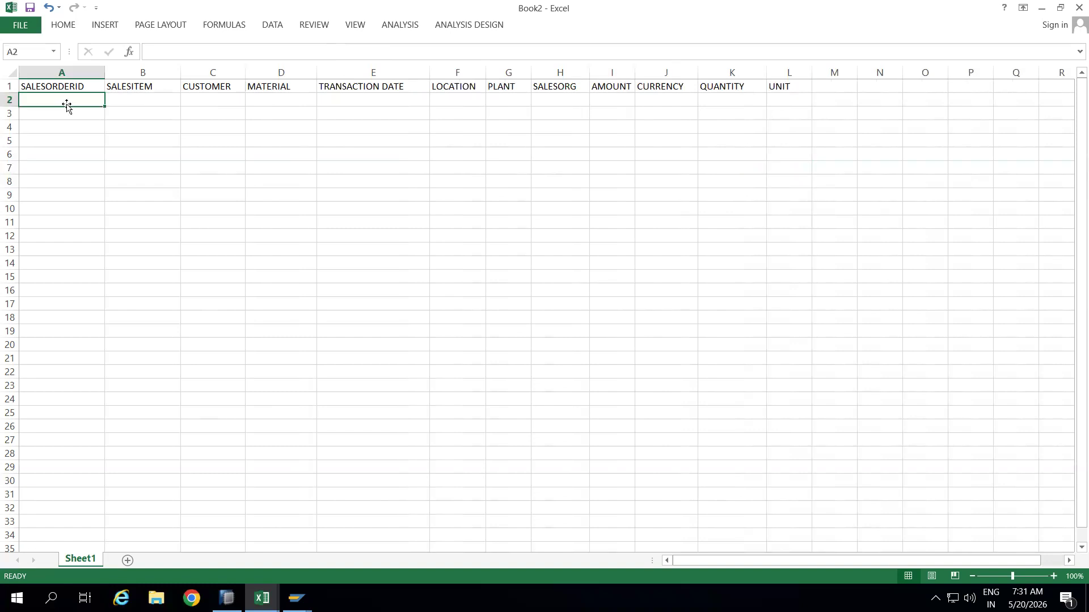
type("SO1")
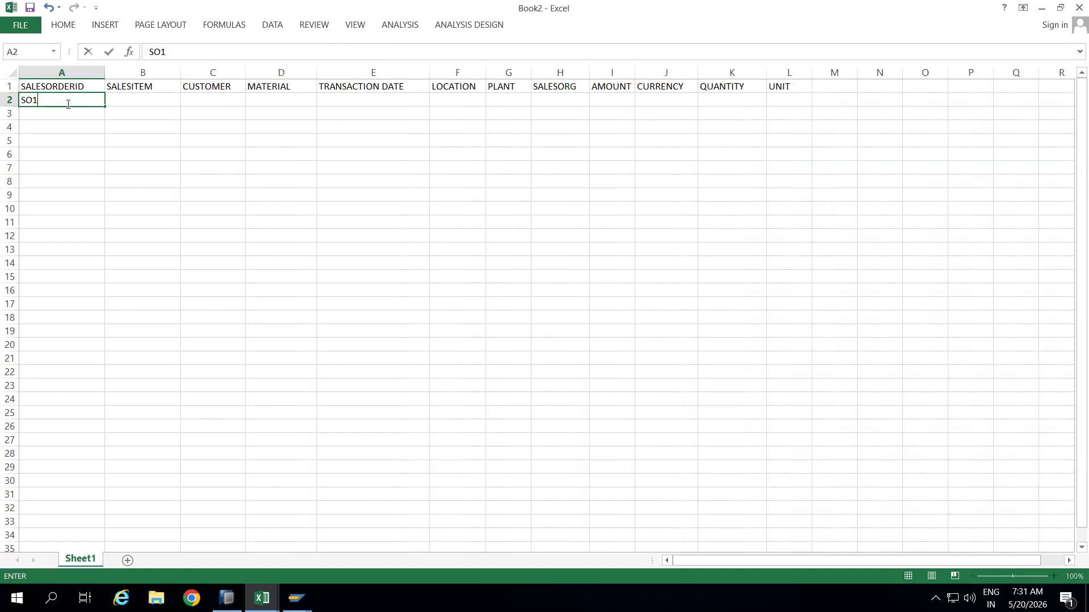
key("ctrl+Return")
left_click(42, 114)
type("SO2")
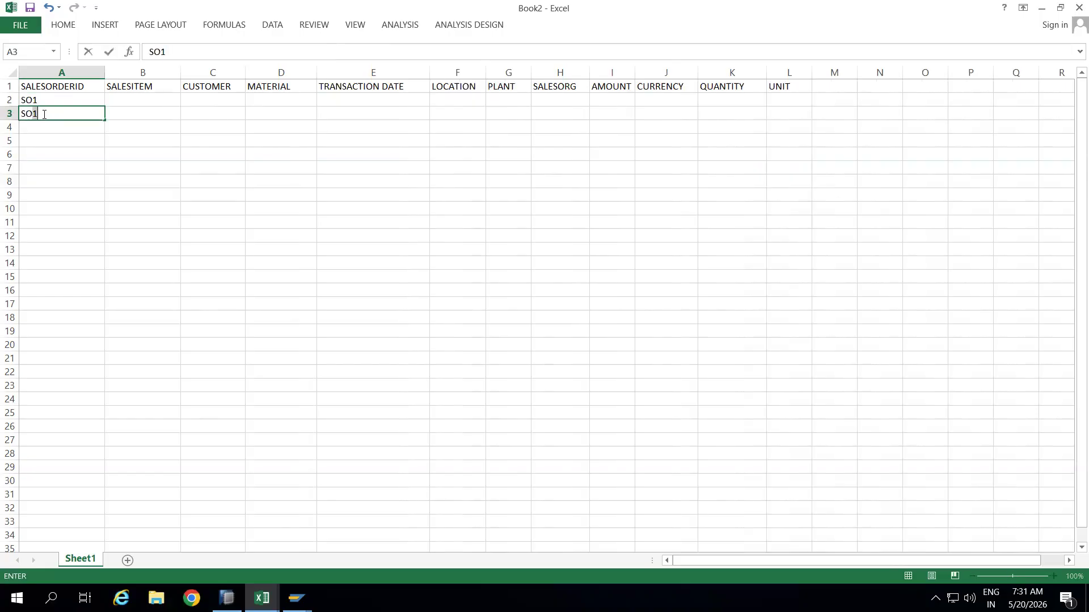
left_click(52, 140)
left_click_drag(49, 99, 102, 253)
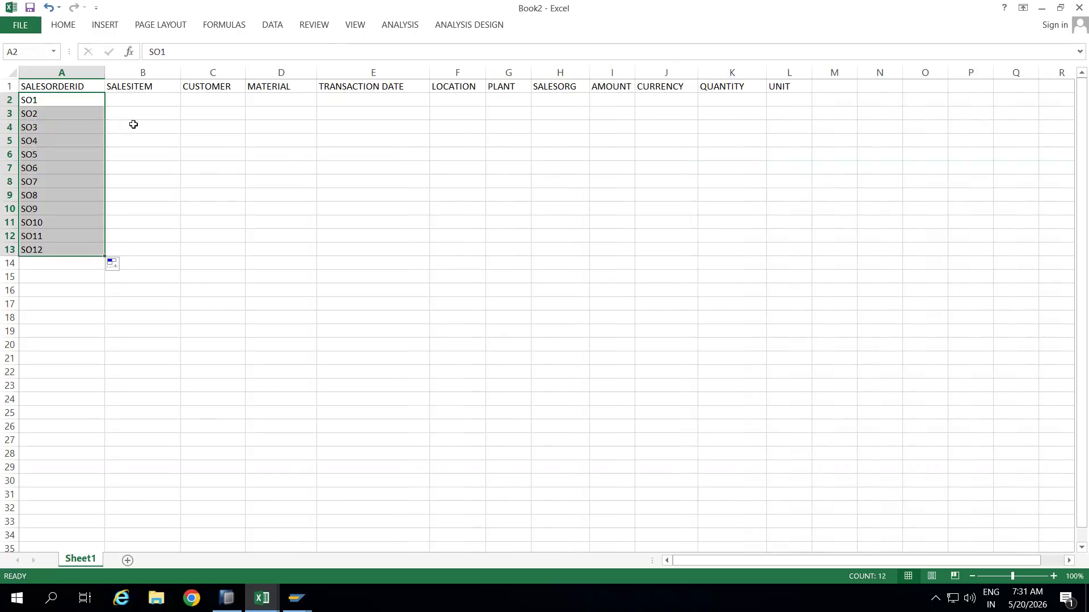
- Enter 10 in B2 as the sales item of order SO1
left_click(128, 99)
type("10")
key("Return")
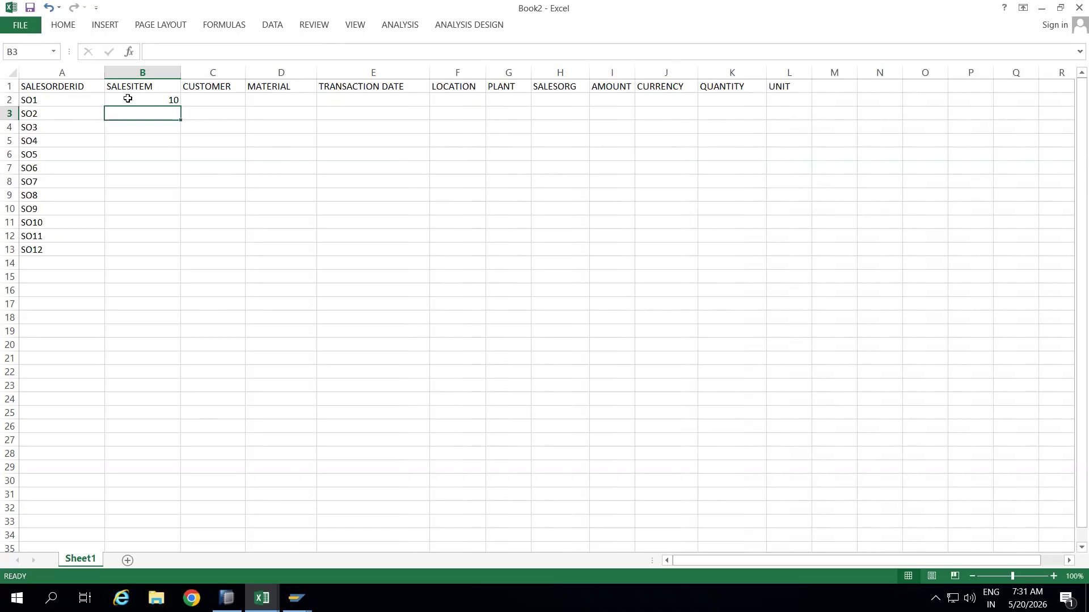
left_click(193, 155)
left_click(157, 112)
left_click(196, 137)
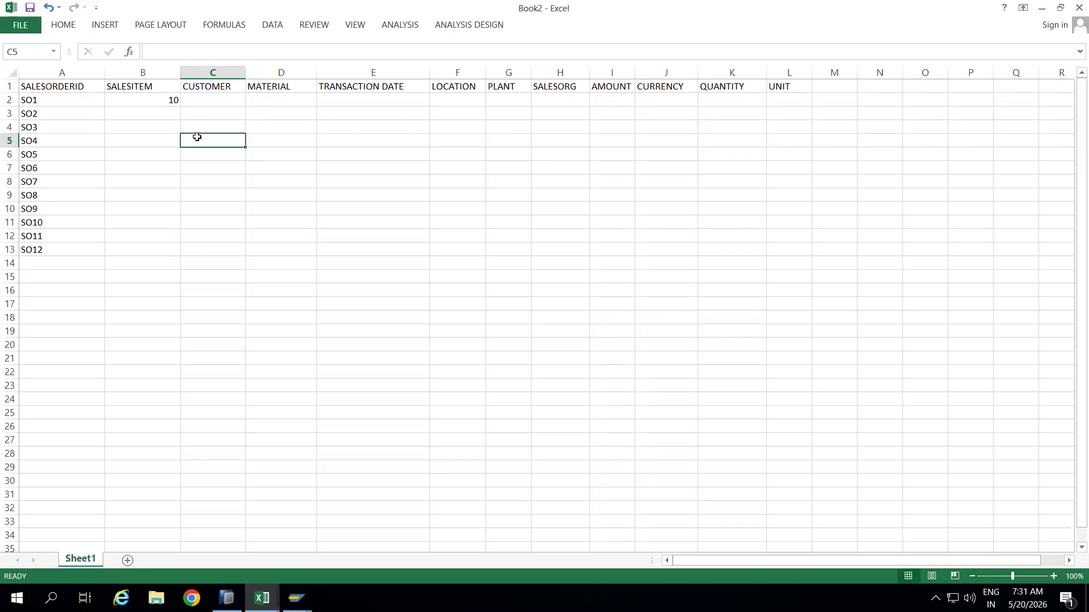
left_click(162, 112)
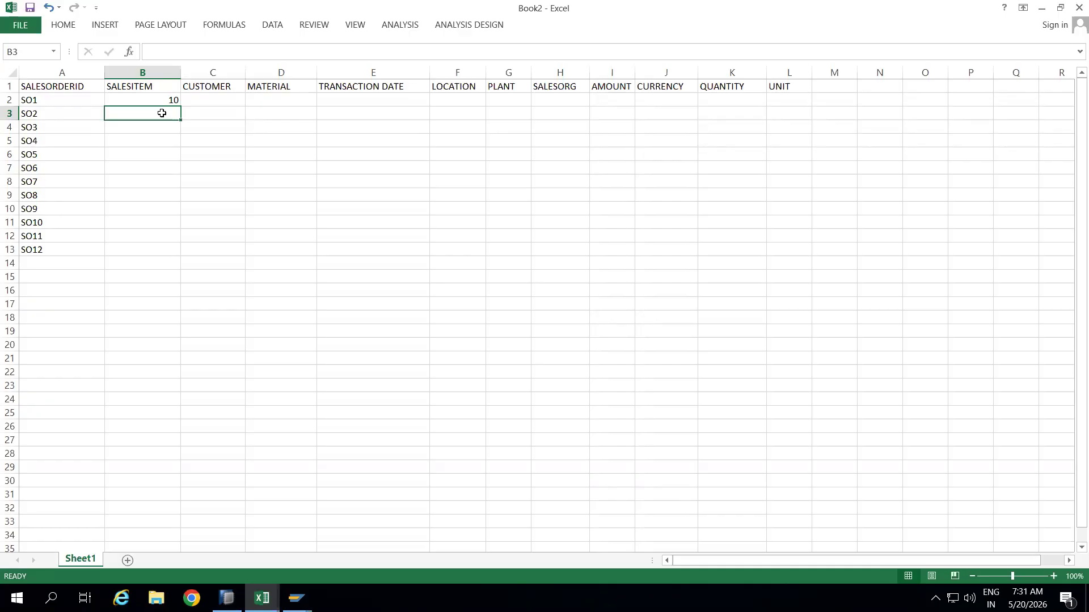
left_click(204, 125)
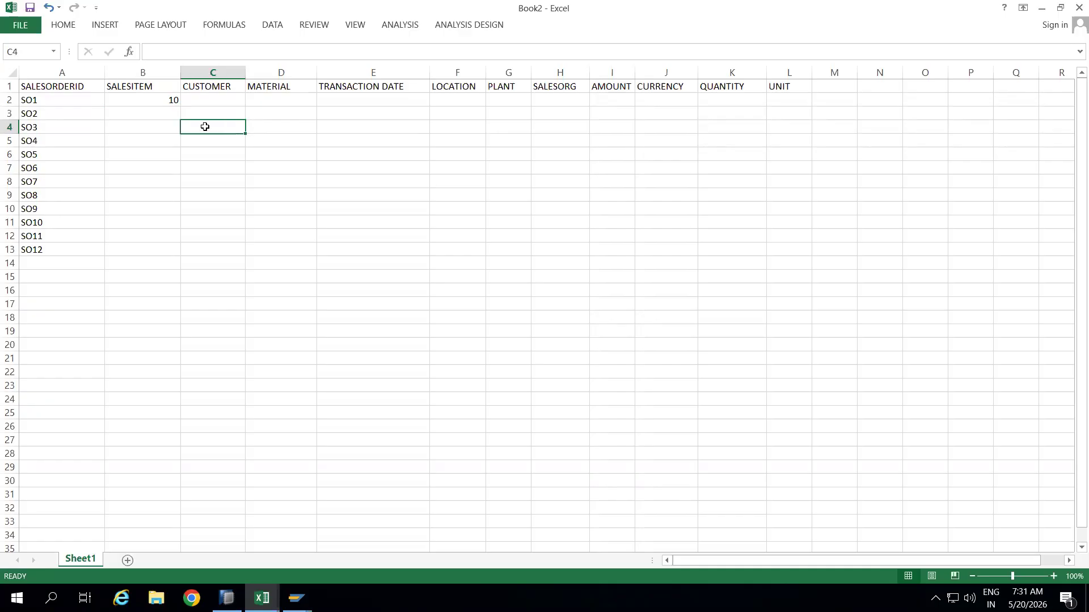
left_click(134, 119)
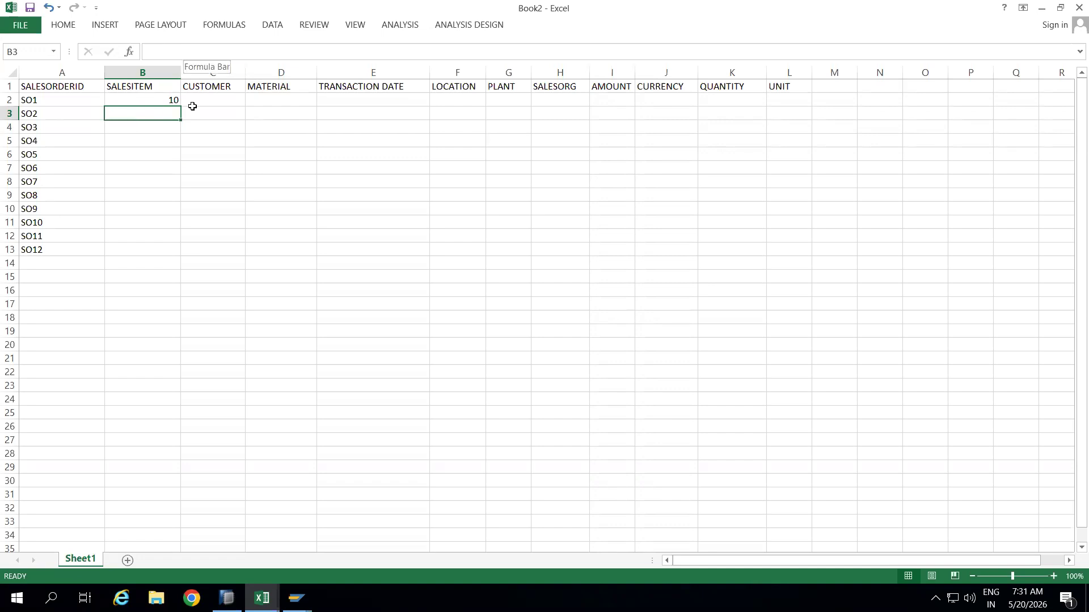
left_click(218, 114)
left_click(153, 113)
left_click(206, 118)
- Copy the sales item value 10 from B2 down through B13 for all the sales orders
left_click(159, 97)
left_click_drag(175, 103, 175, 260)
left_click(250, 204)
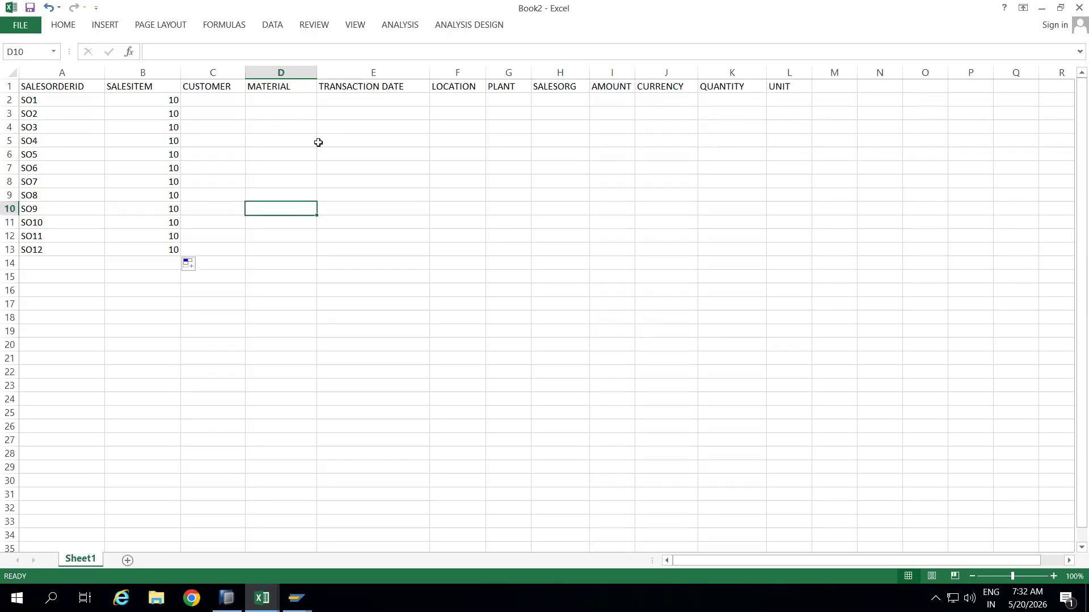
left_click(208, 100)
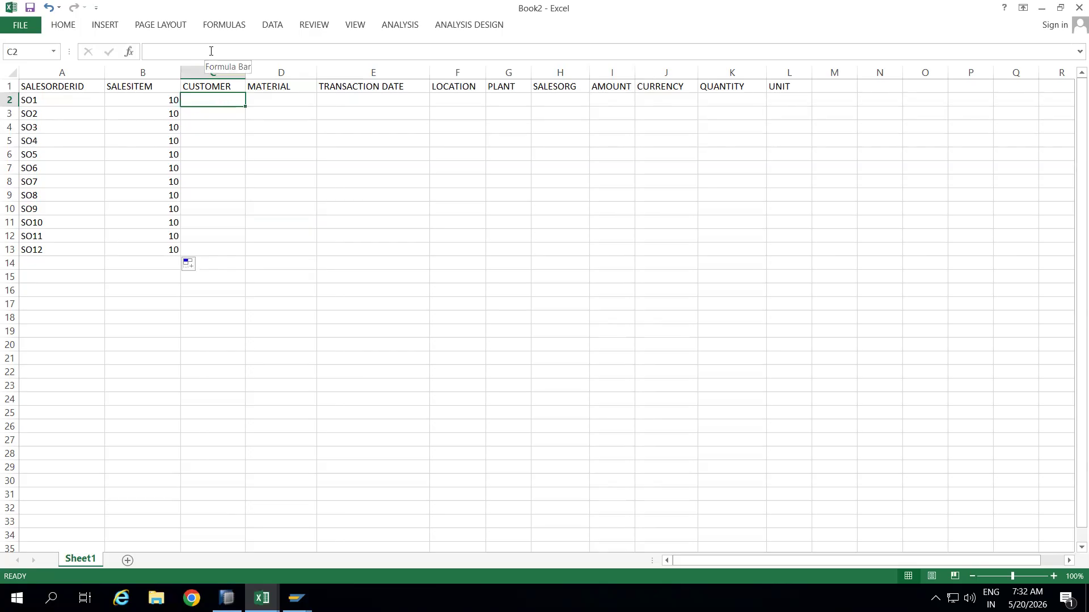
left_click(268, 113)
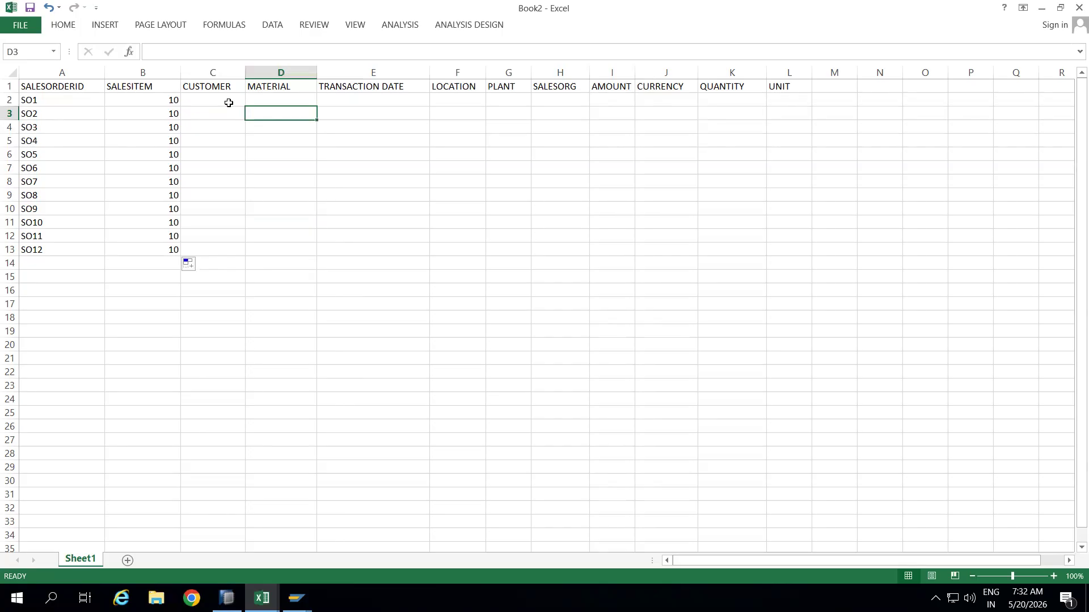
left_click(228, 103)
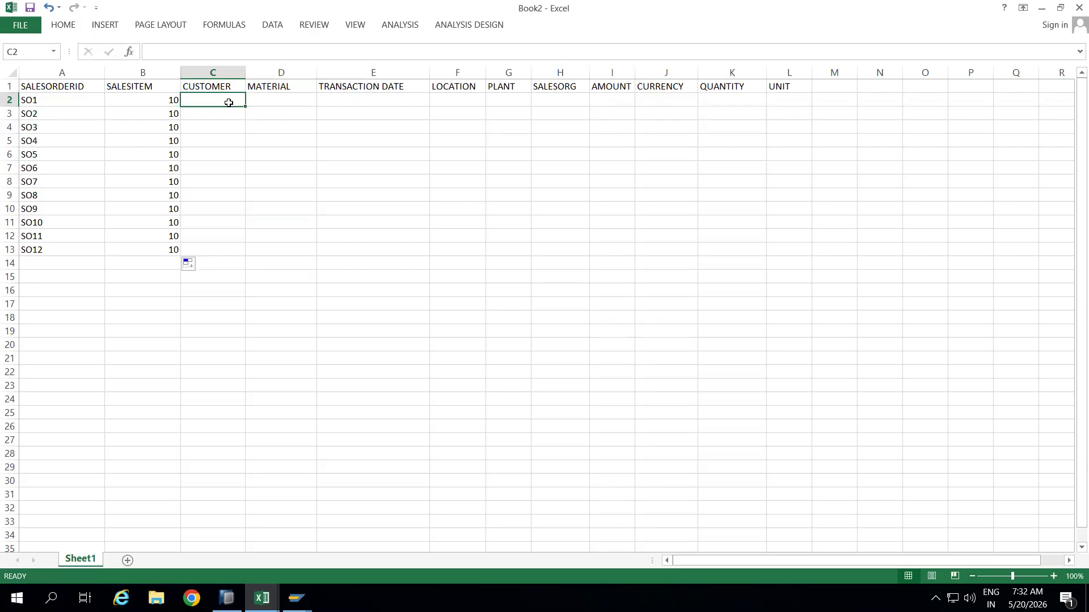
left_click(274, 101)
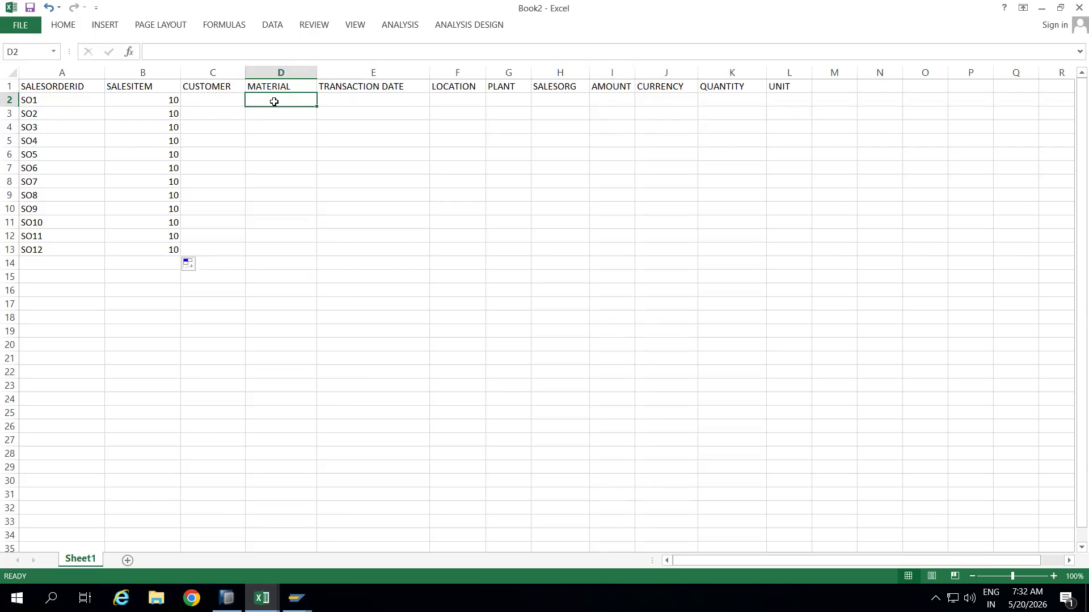
left_click(315, 208)
left_click(290, 242)
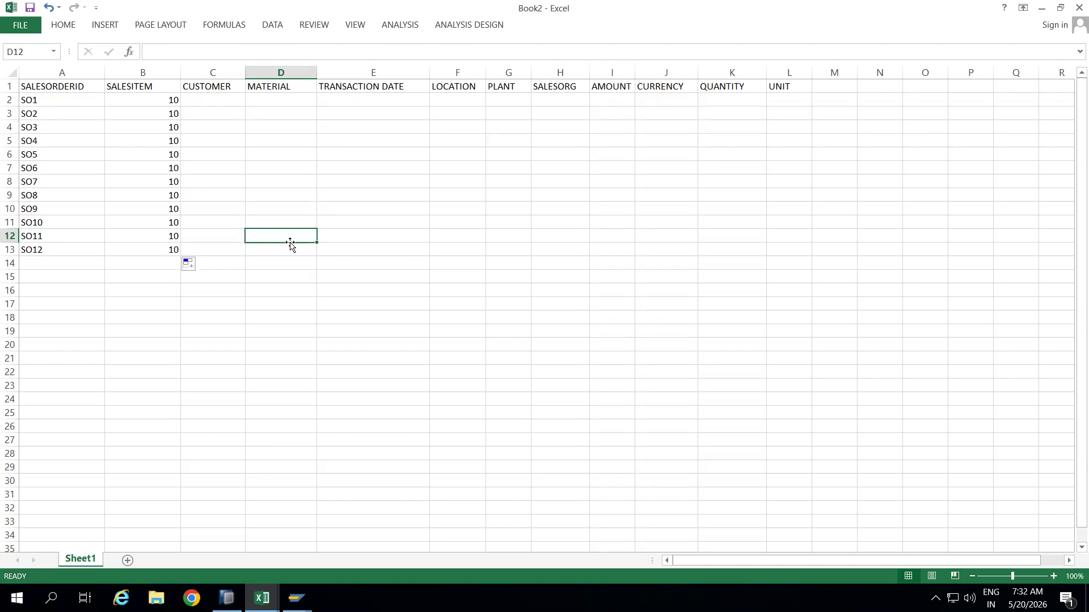
- Try to save the workbook by browsing for a folder on the computer, and return to the sheet
key("ctrl+s")
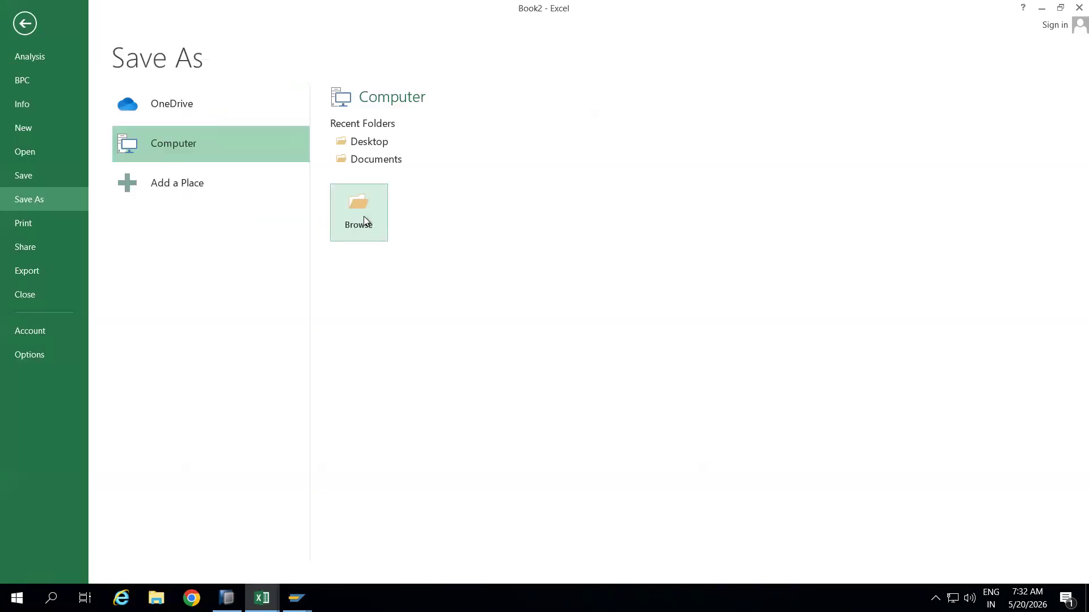
left_click(356, 225)
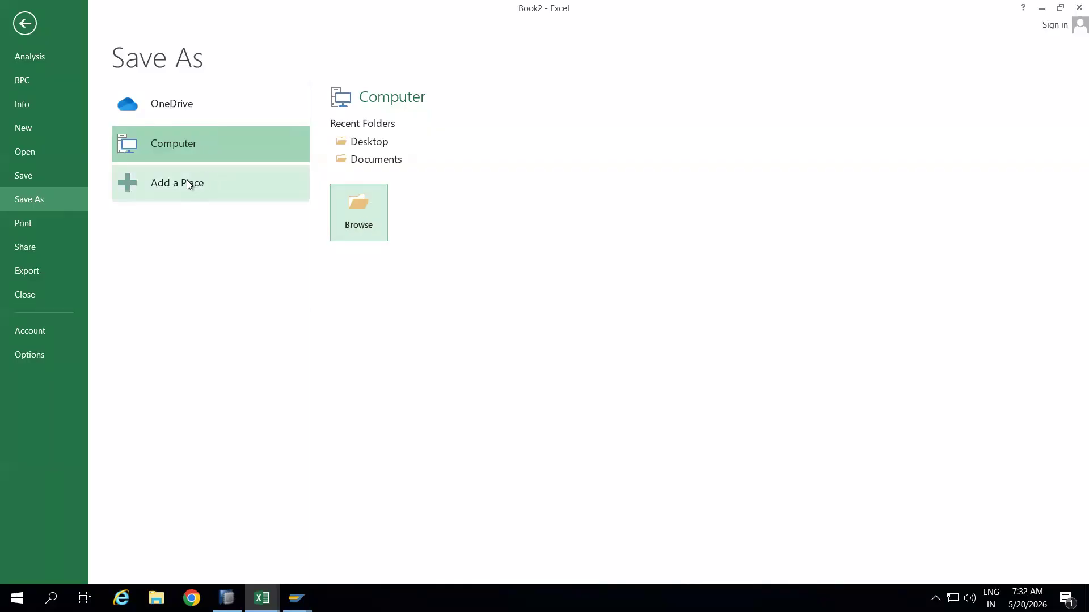
left_click(369, 213)
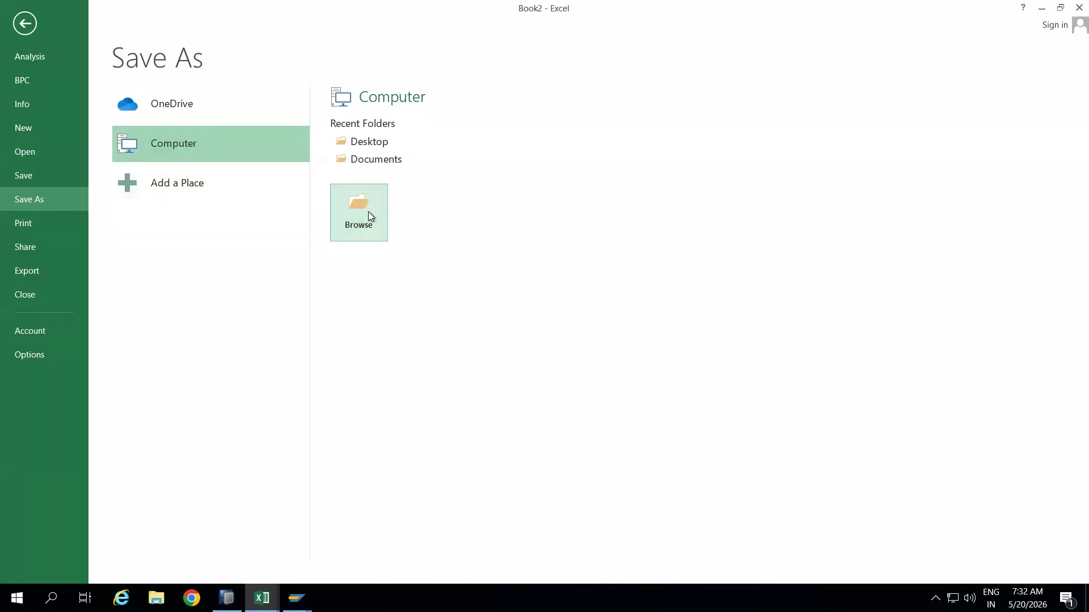
left_click(369, 214)
left_click(25, 24)
left_click(395, 283)
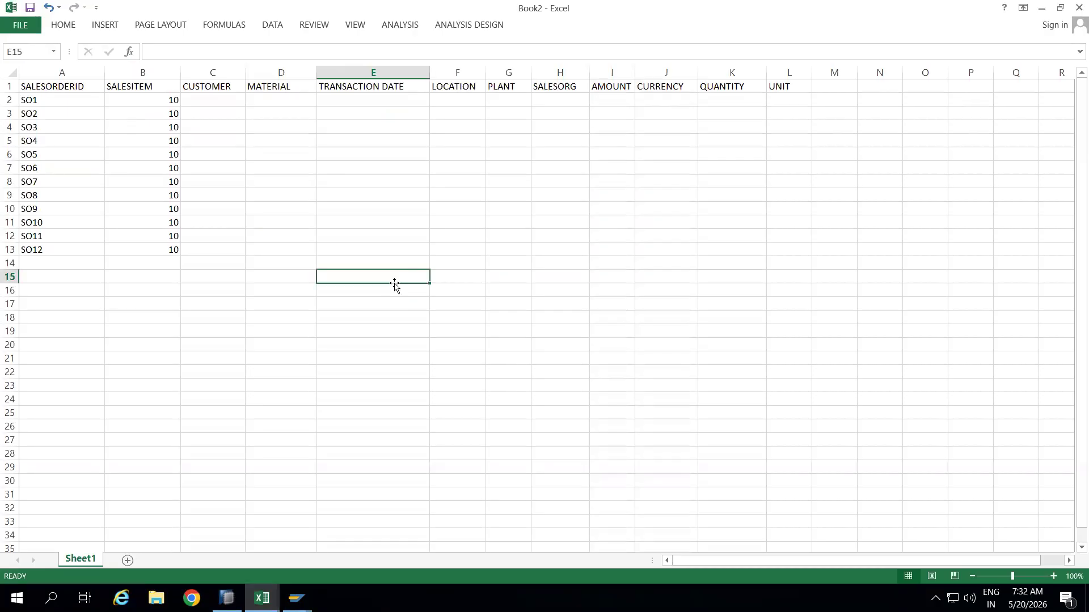
left_click(280, 99)
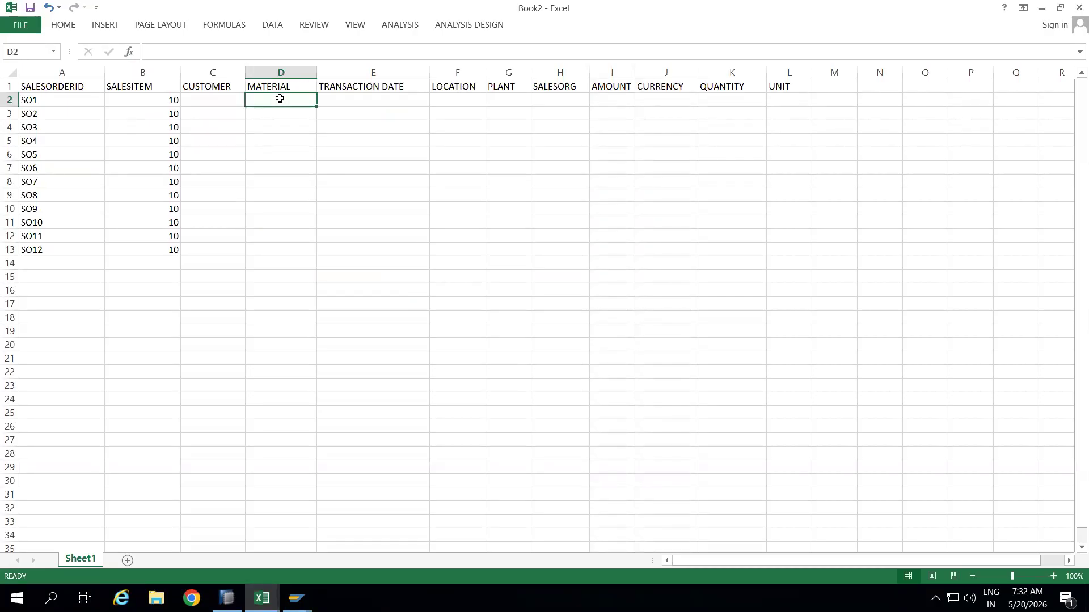
left_click(282, 131)
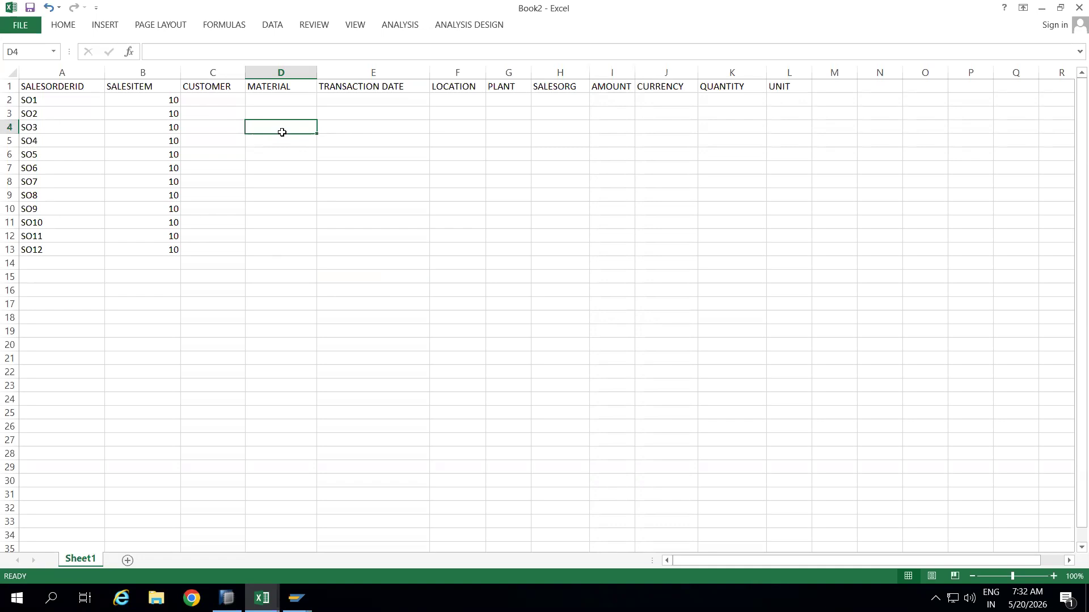
left_click(274, 96)
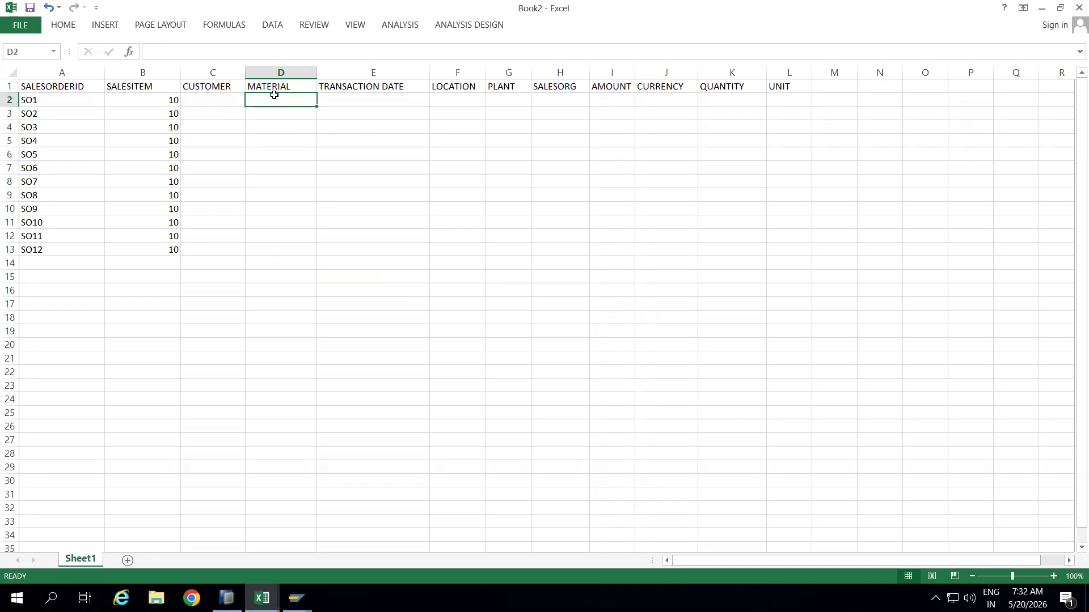
left_click(360, 202)
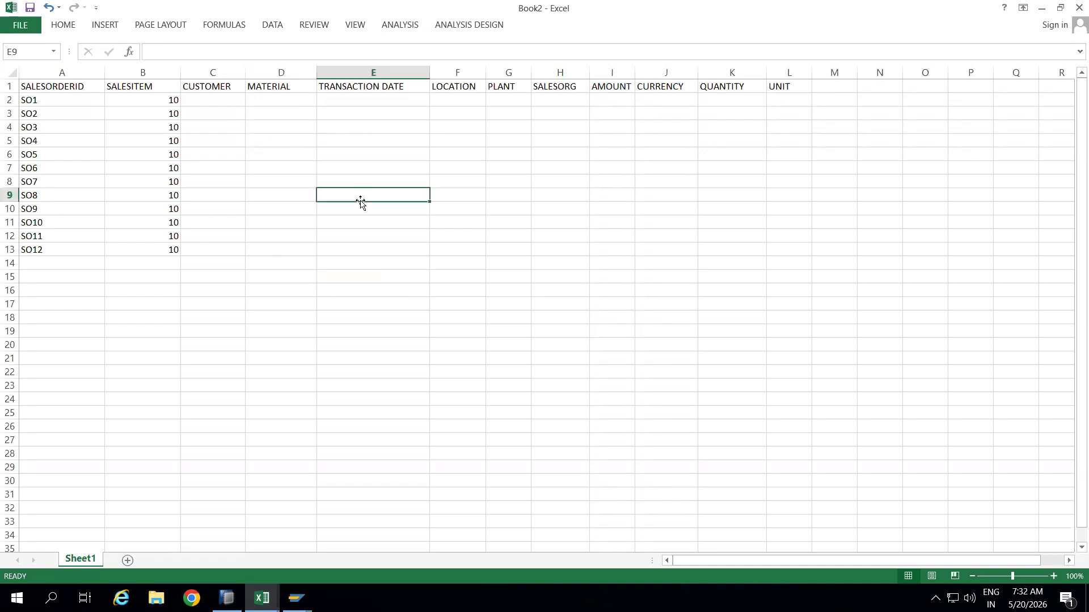
- Retry saving the workbook, checking the options for adding a place and the computer's recent folders, and return to the sheet
key("ctrl+s")
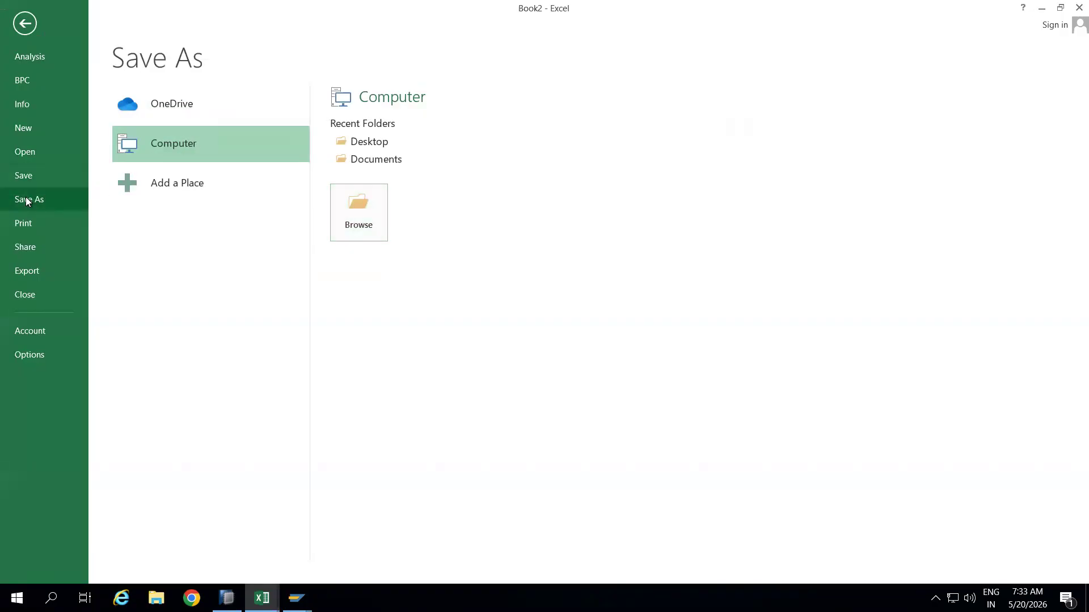
left_click(179, 188)
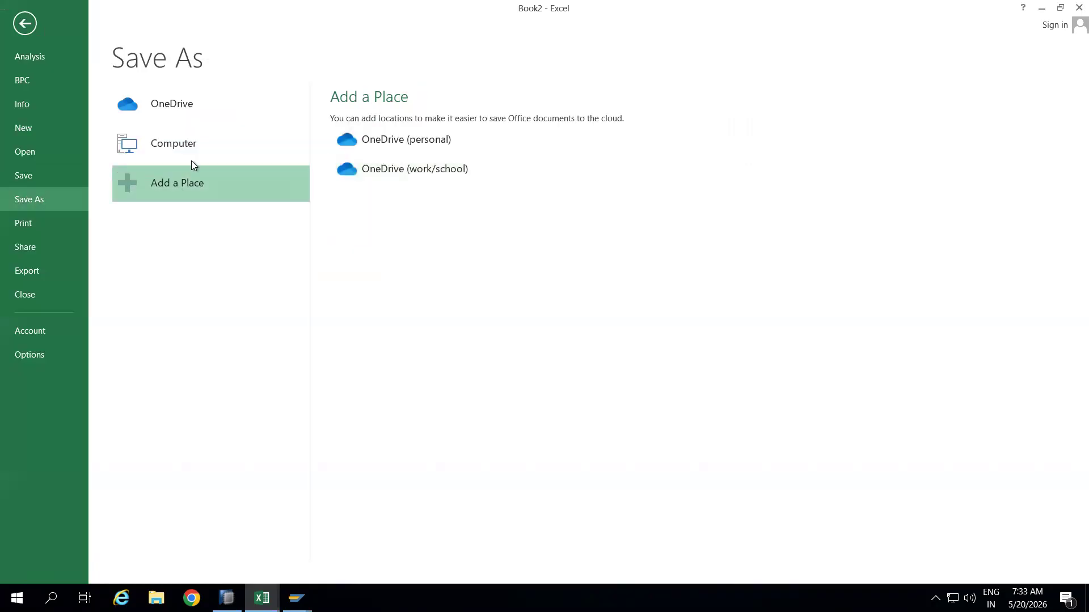
left_click(173, 150)
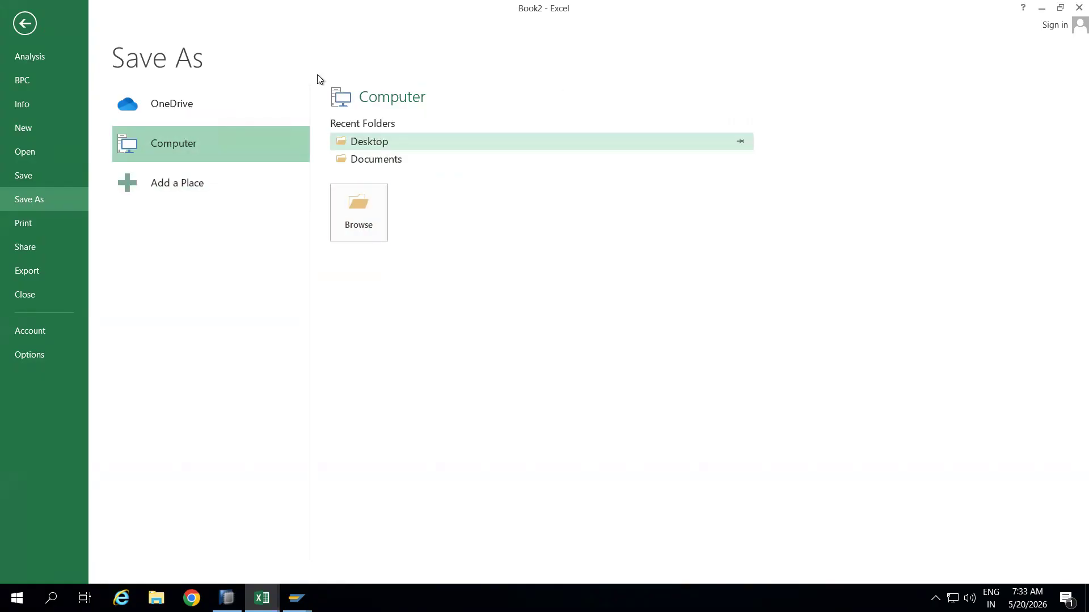
left_click(25, 23)
left_click(238, 180)
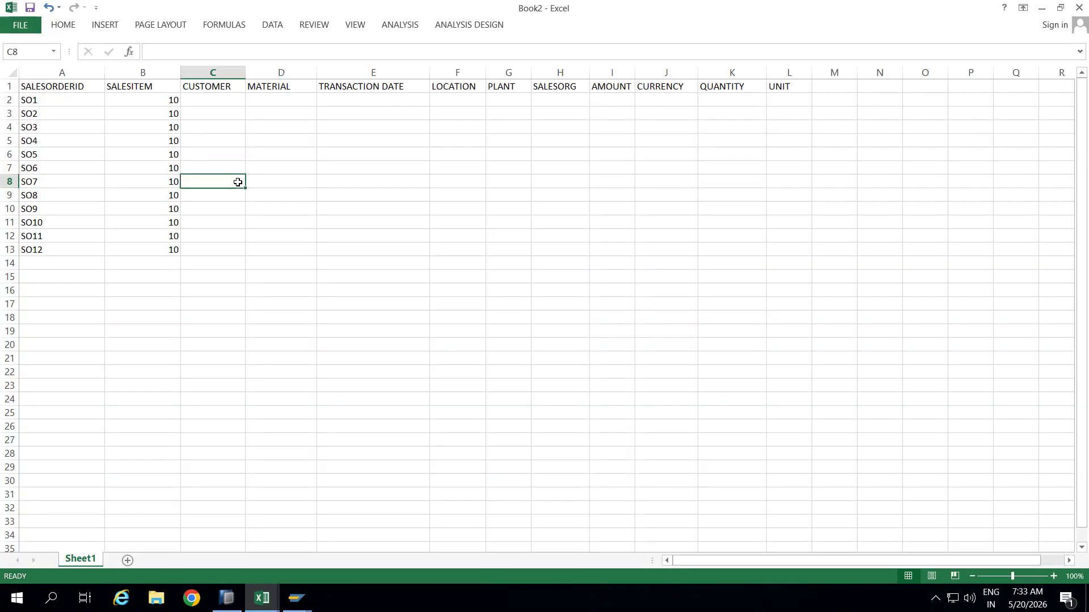
- Try to copy the whole sales order table, range A1:L13
left_click_drag(52, 90, 786, 247)
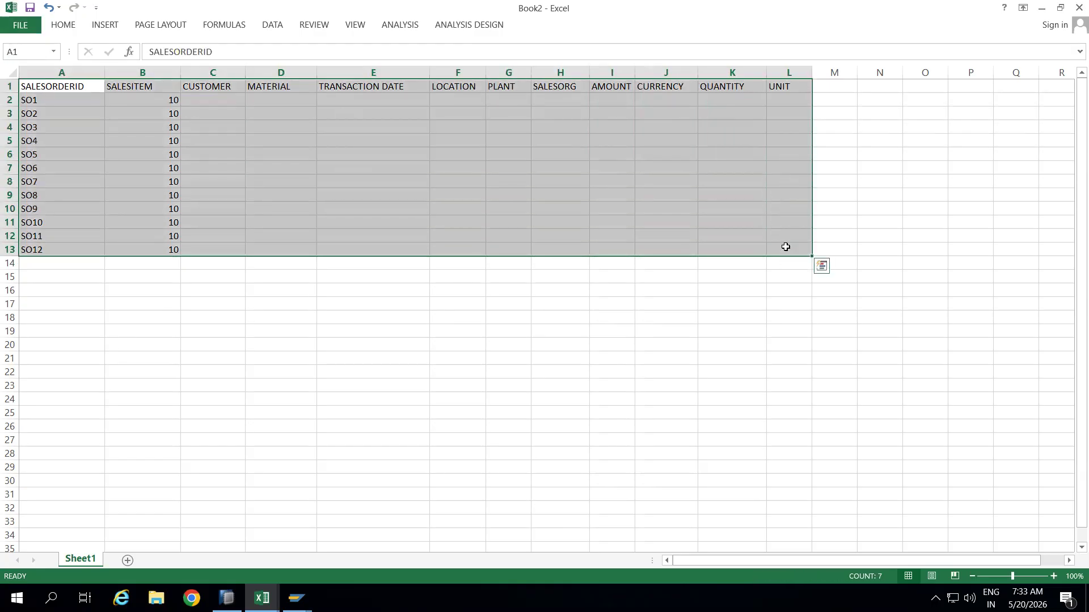
right_click(514, 221)
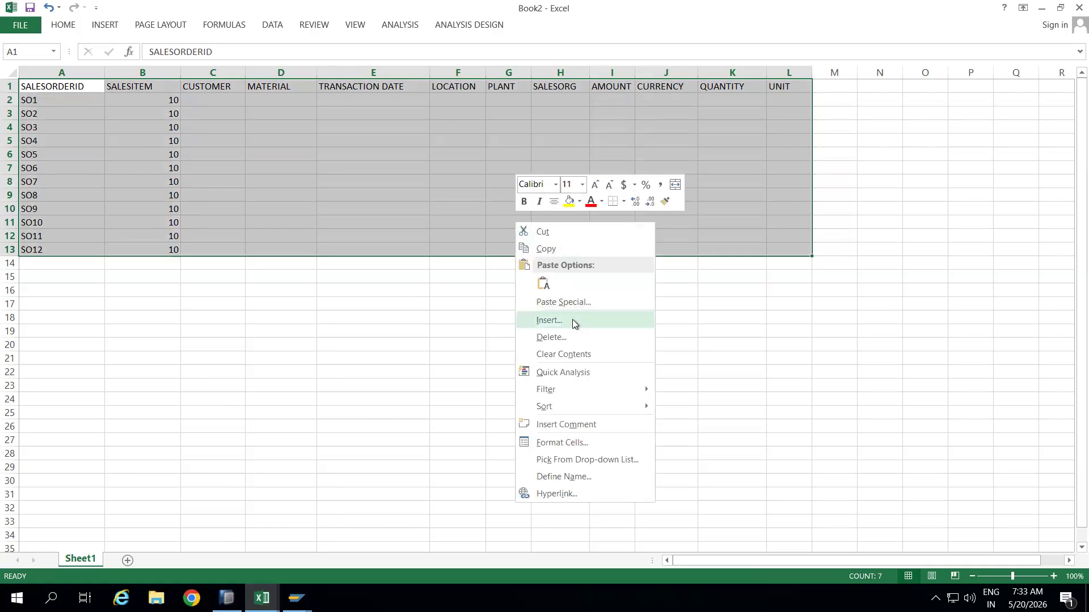
left_click(546, 250)
left_click(675, 278)
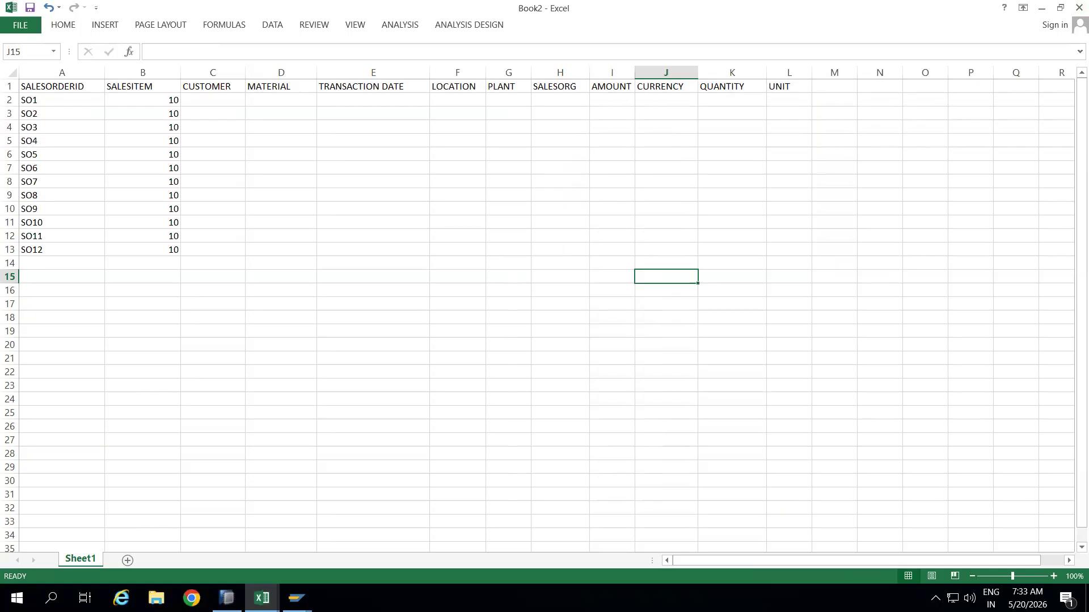
- Force the Microsoft Excel task to end in Task Manager, and close Task Manager
right_click(637, 594)
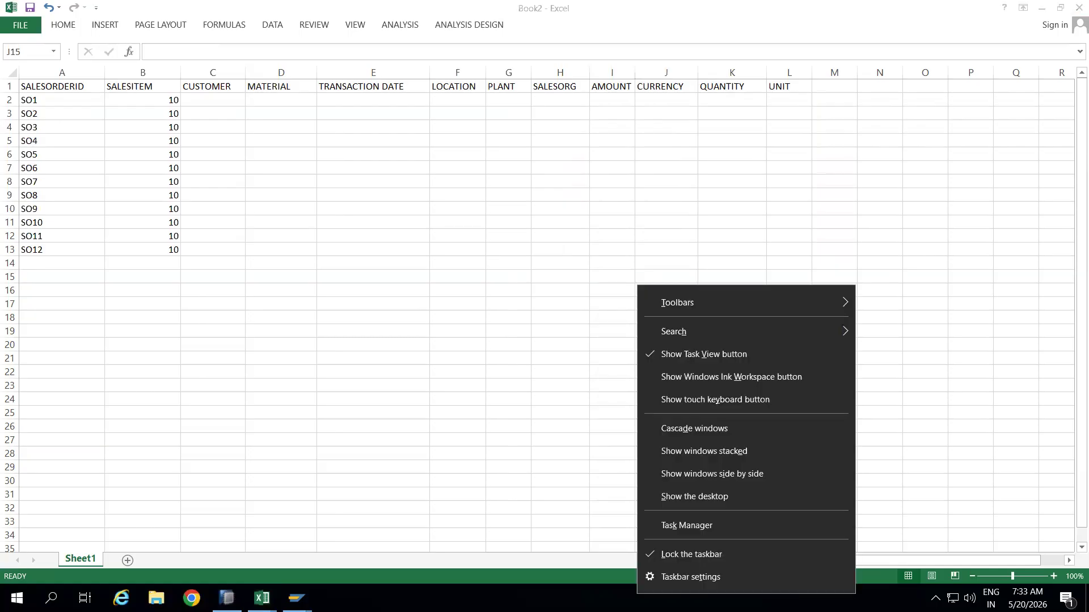
left_click(693, 527)
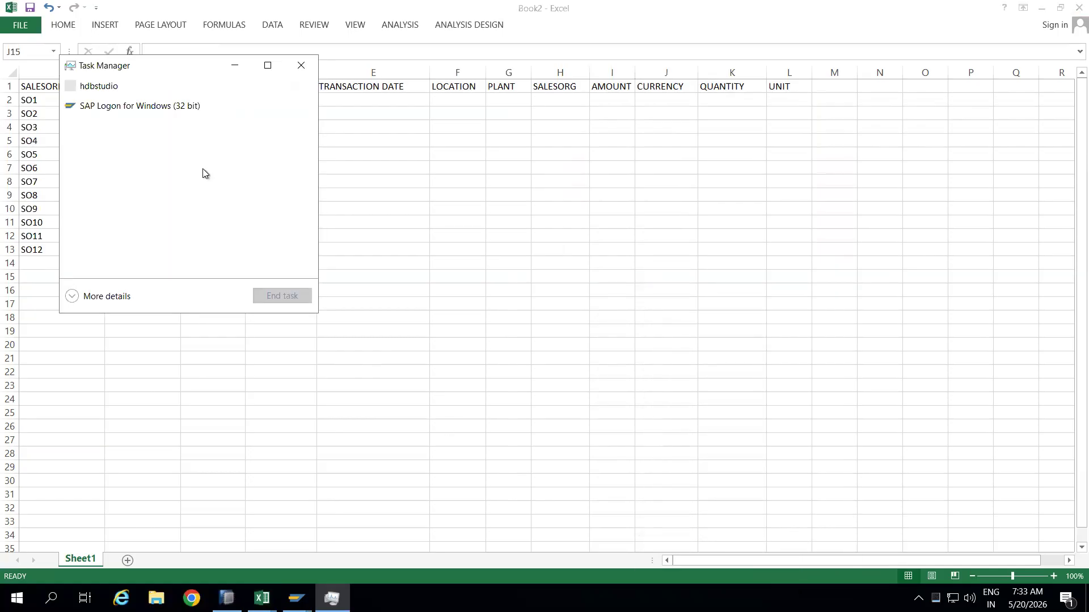
left_click(128, 105)
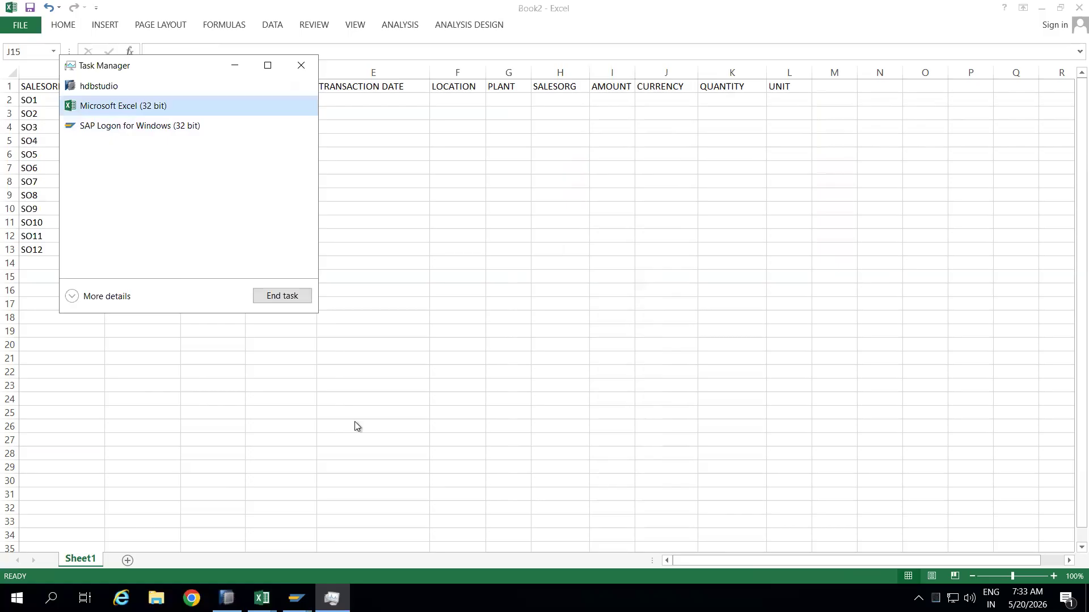
left_click(281, 300)
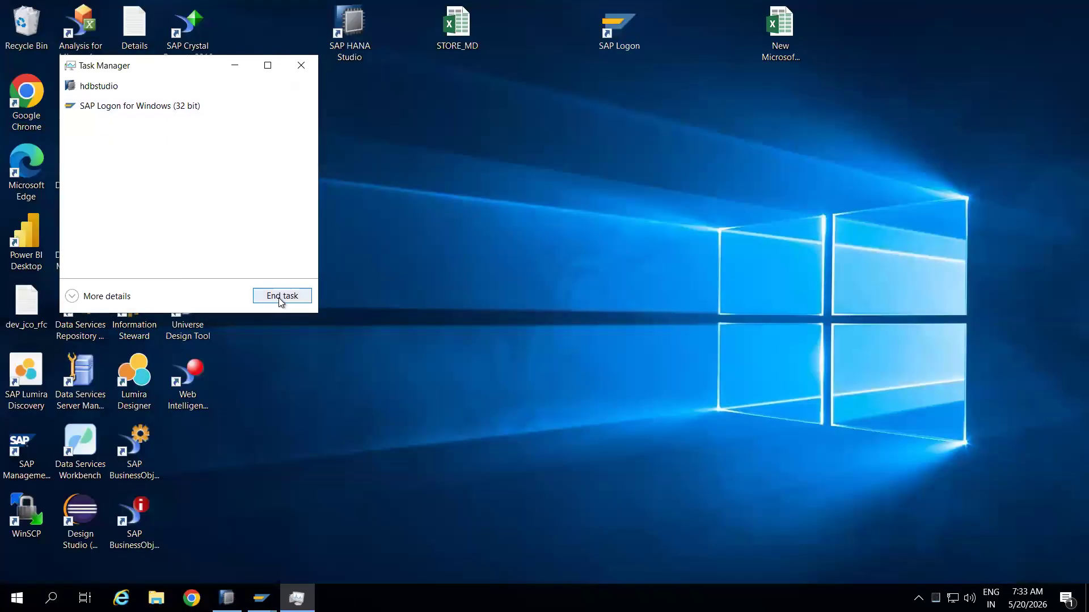
left_click(301, 66)
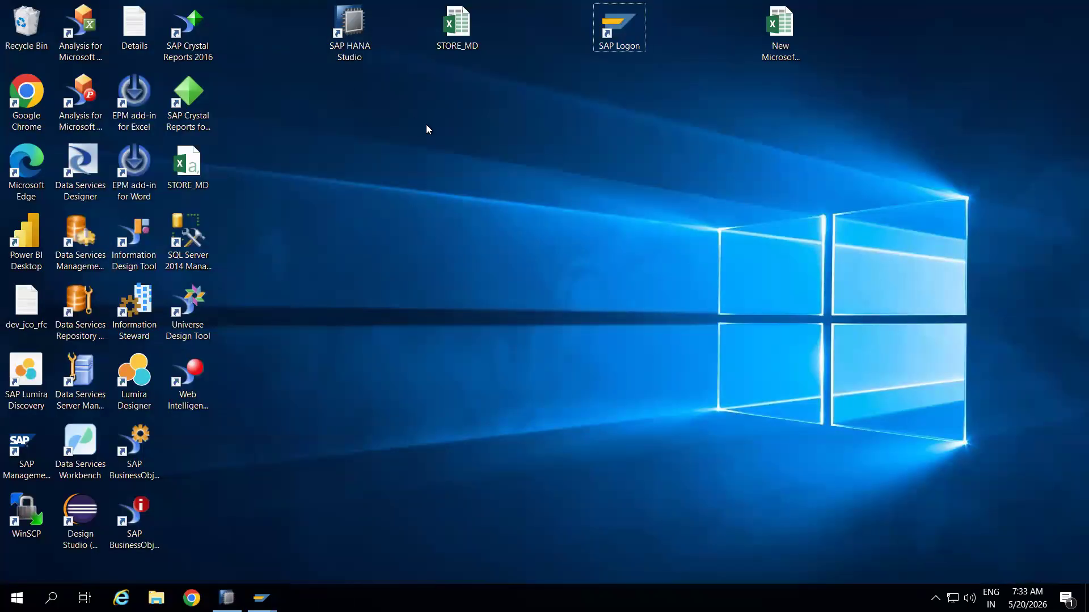
- Start Excel again with a blank workbook and maximize its window
key("super+r")
type("excel")
key("Return")
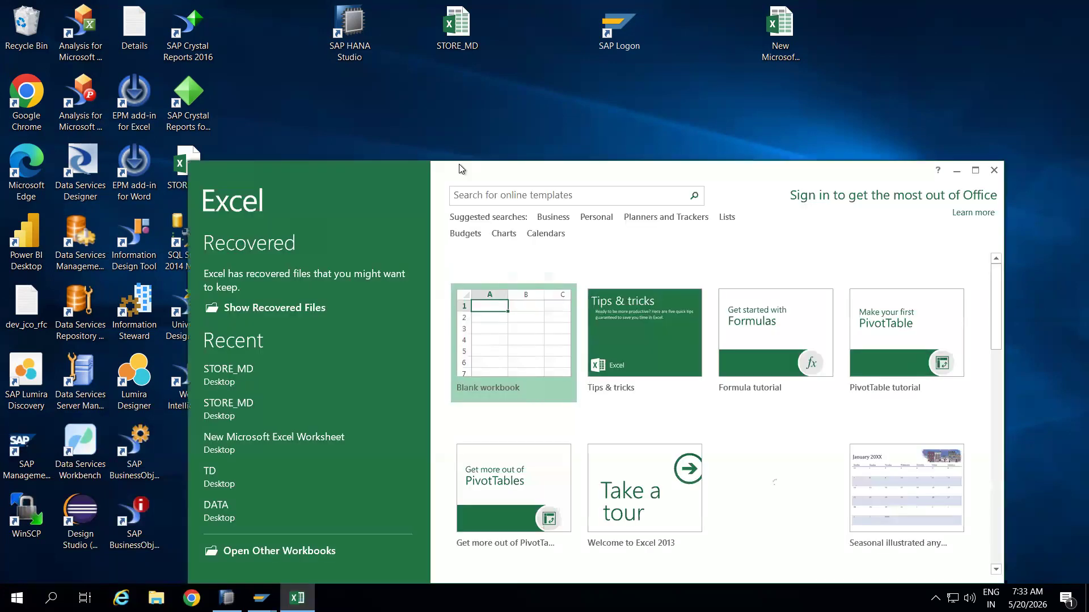
left_click(533, 348)
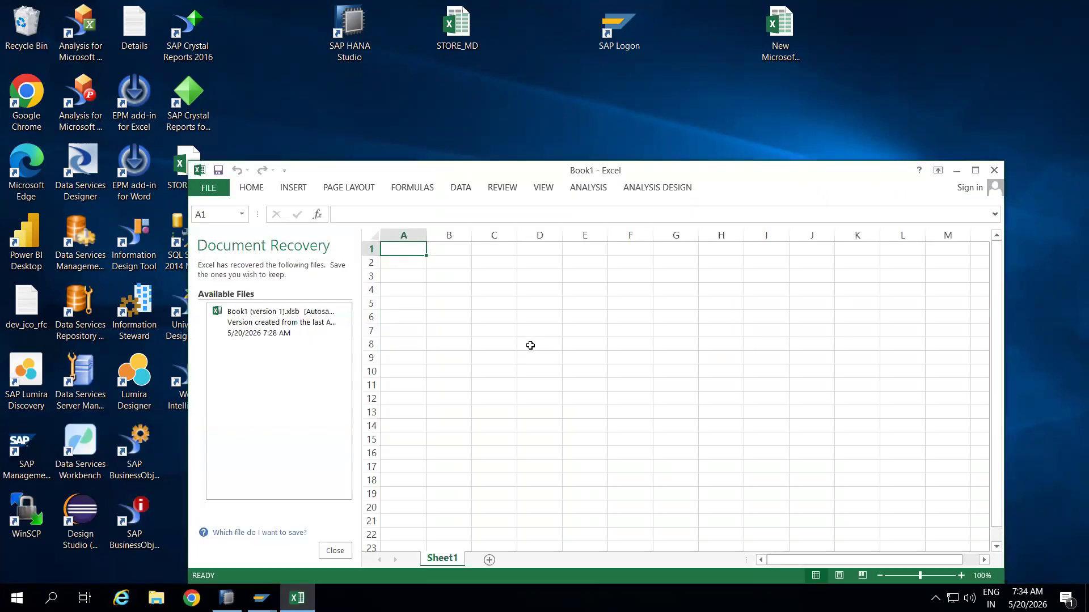
left_click(975, 170)
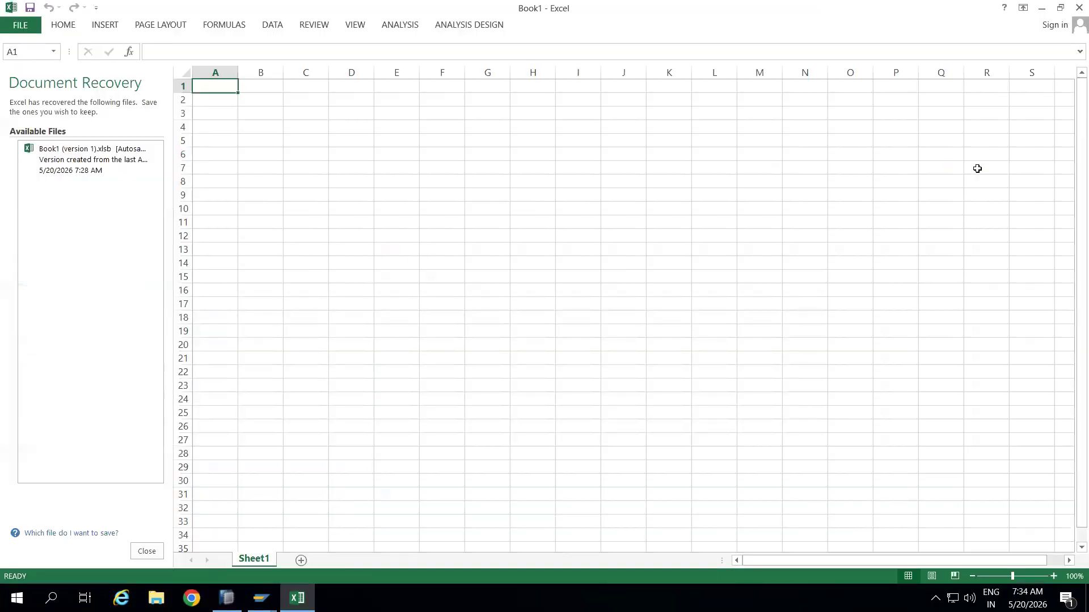
- Try to paste the copied sales order table at A1, and clear the pasted text from the cell
type("ZSTOREID")
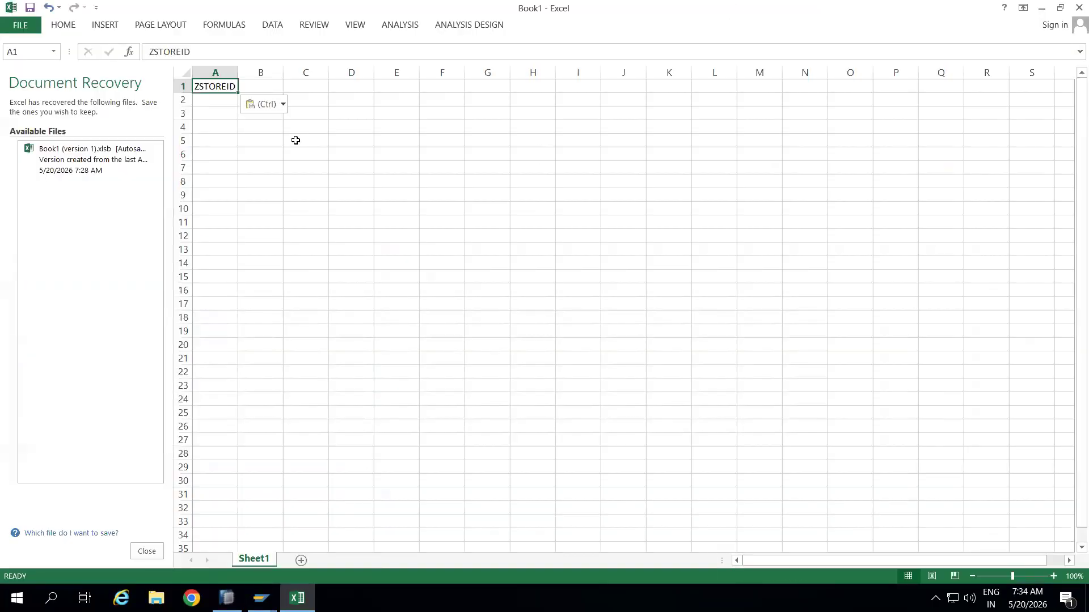
left_click(306, 138)
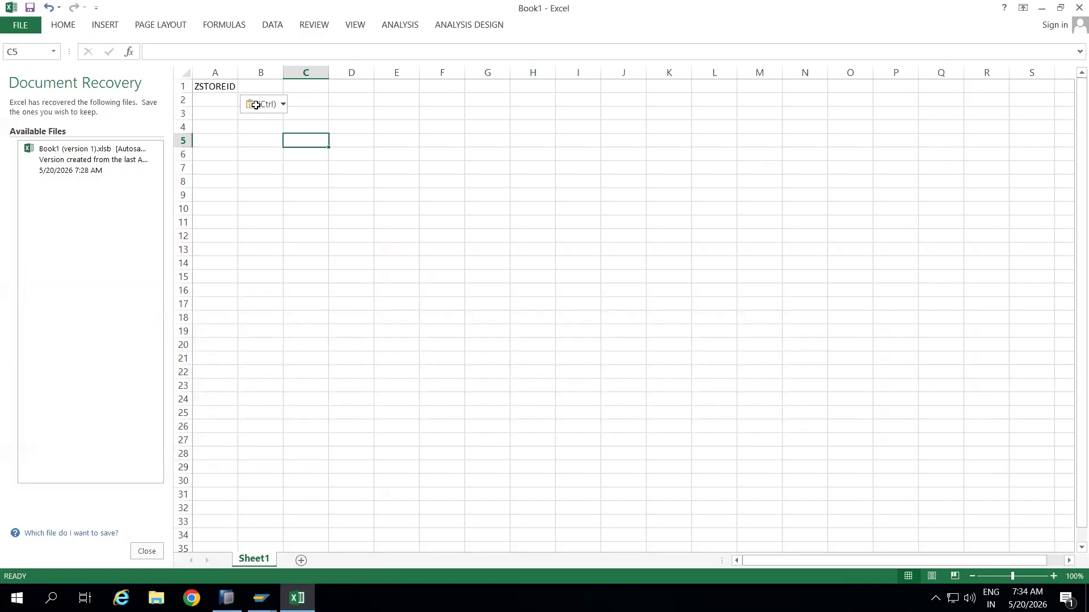
left_click(219, 82)
key("Delete")
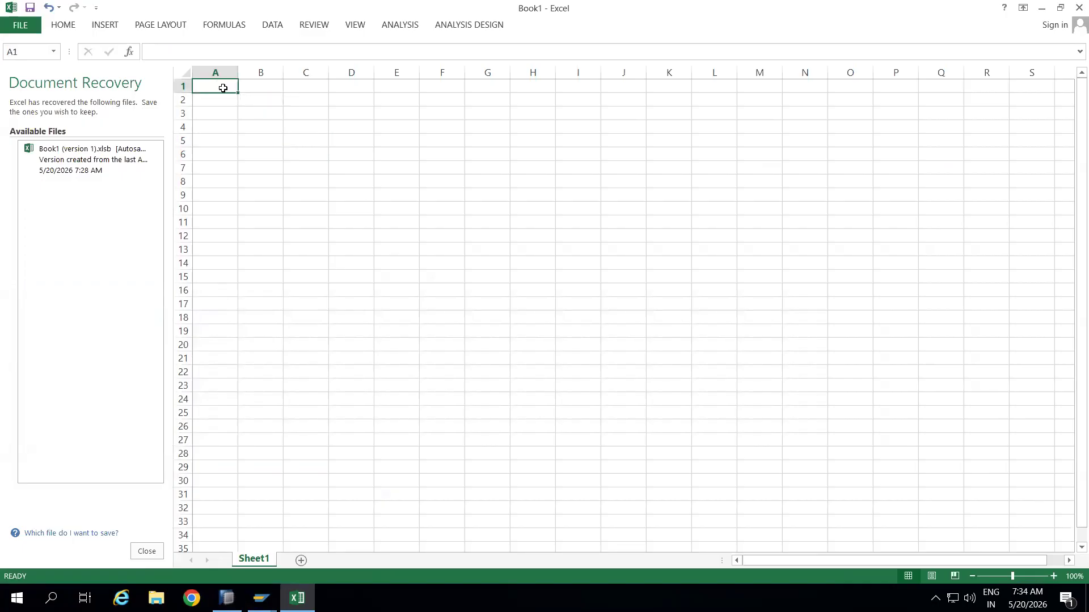
- Enter the heading SALESORDER in A1 and widen column A to about 14.78 so it fits
type("S")
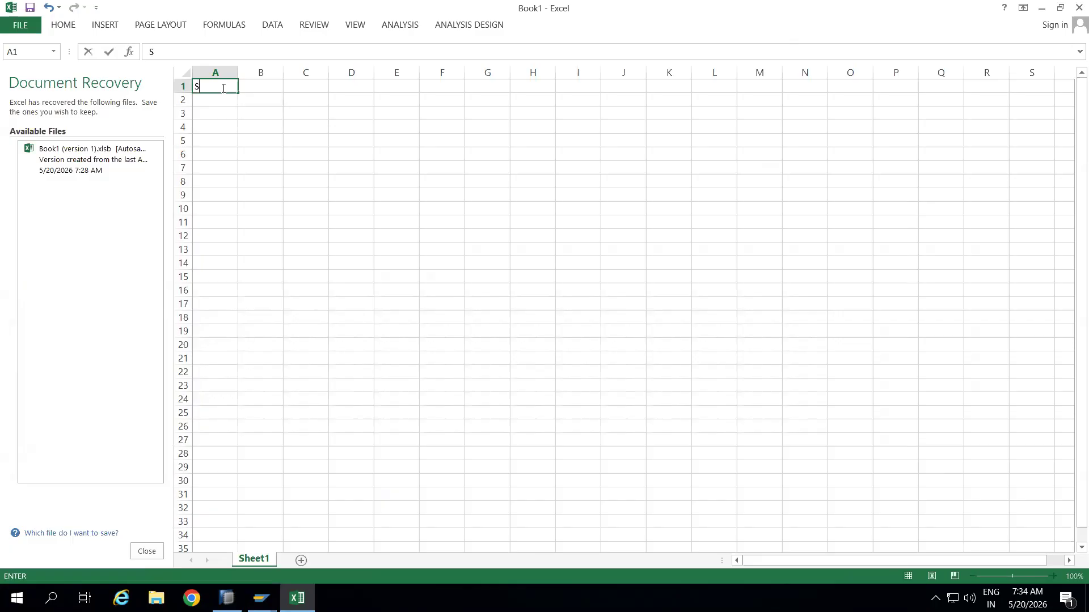
type("ALESORDER")
left_click(262, 139)
left_click_drag(238, 73, 272, 67)
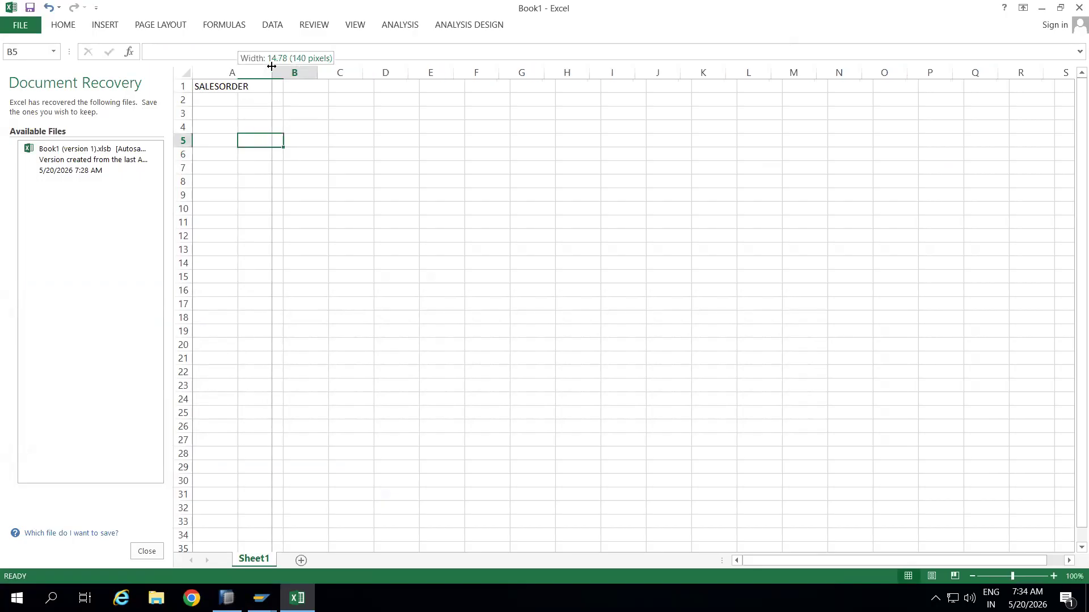
- Enter the headings ITEM in B1 and PLANT in C1
left_click(294, 85)
type("ITEM")
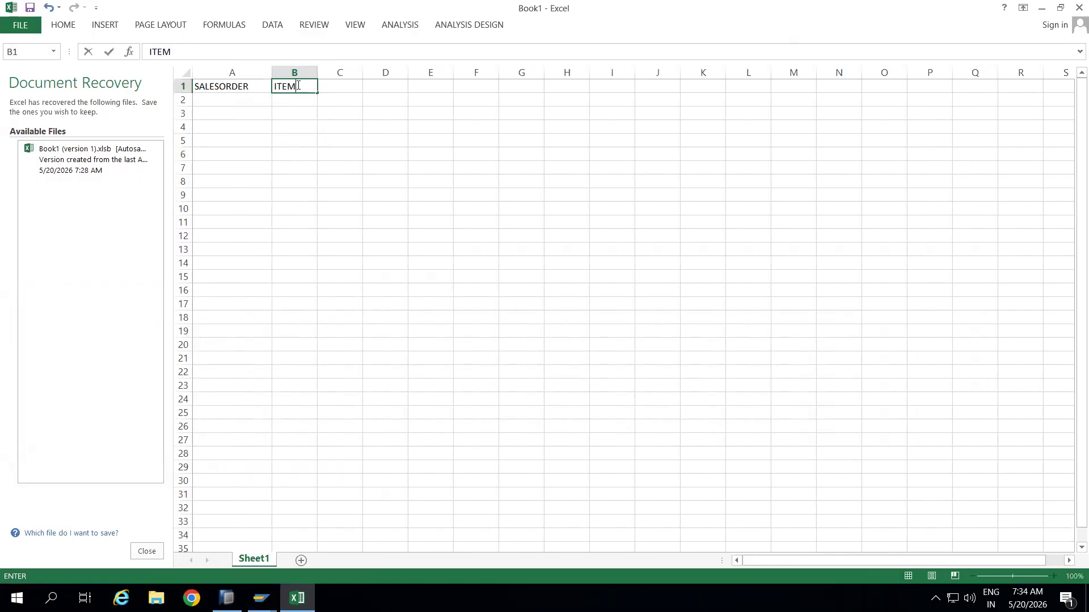
left_click(339, 91)
type("PLAN")
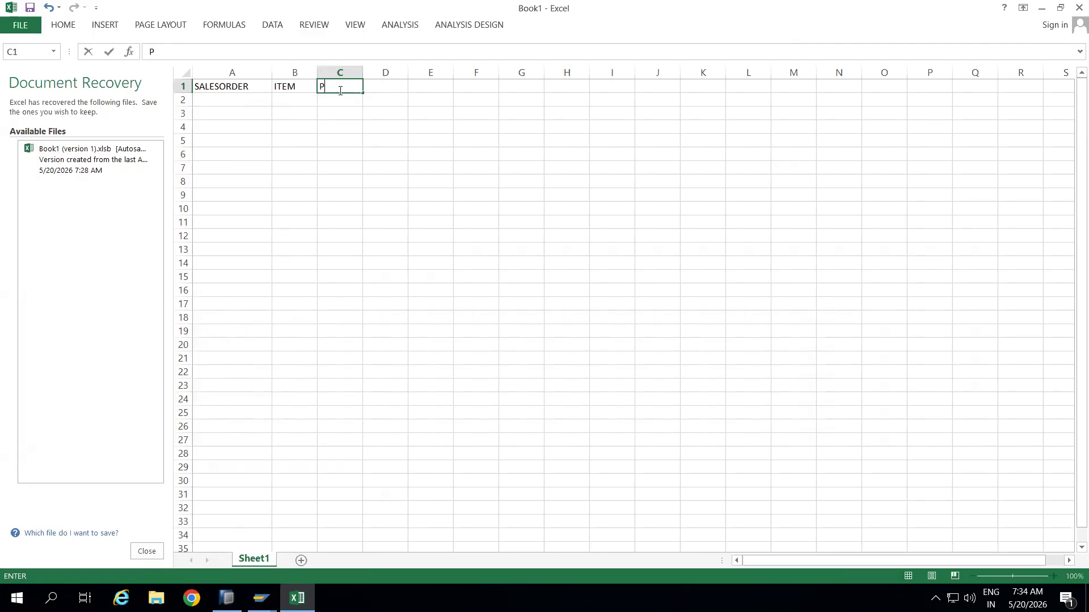
key("Return")
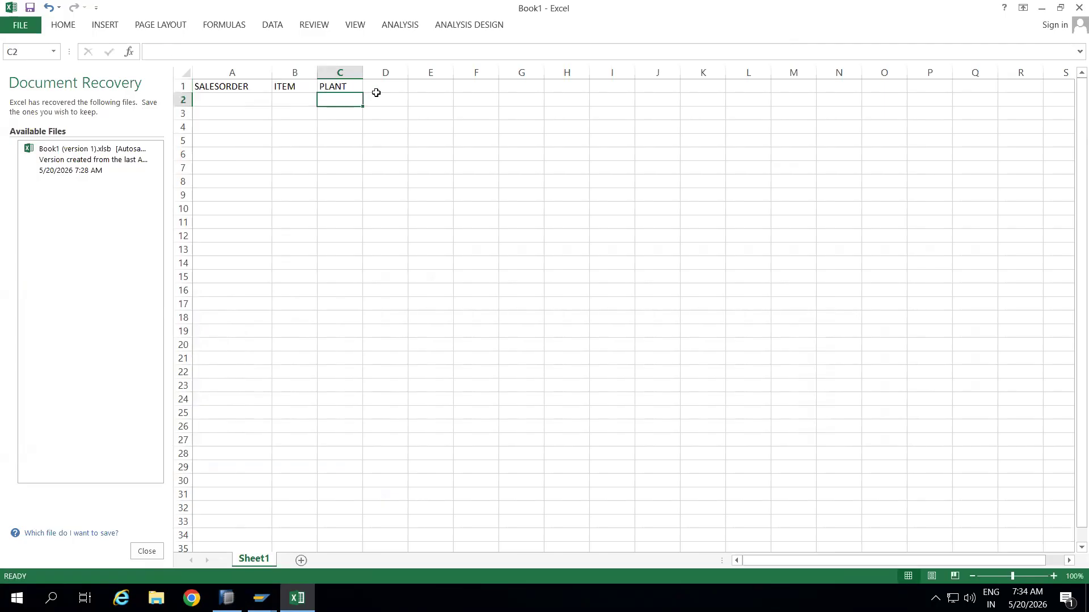
- Enter the heading MATERIAL in D1
left_click(380, 91)
type("COMPA")
key("BackSpace")
key("BackSpace")
key("BackSpace")
key("BackSpace")
key("BackSpace")
type("S")
key("BackSpace")
type("MATERIAL")
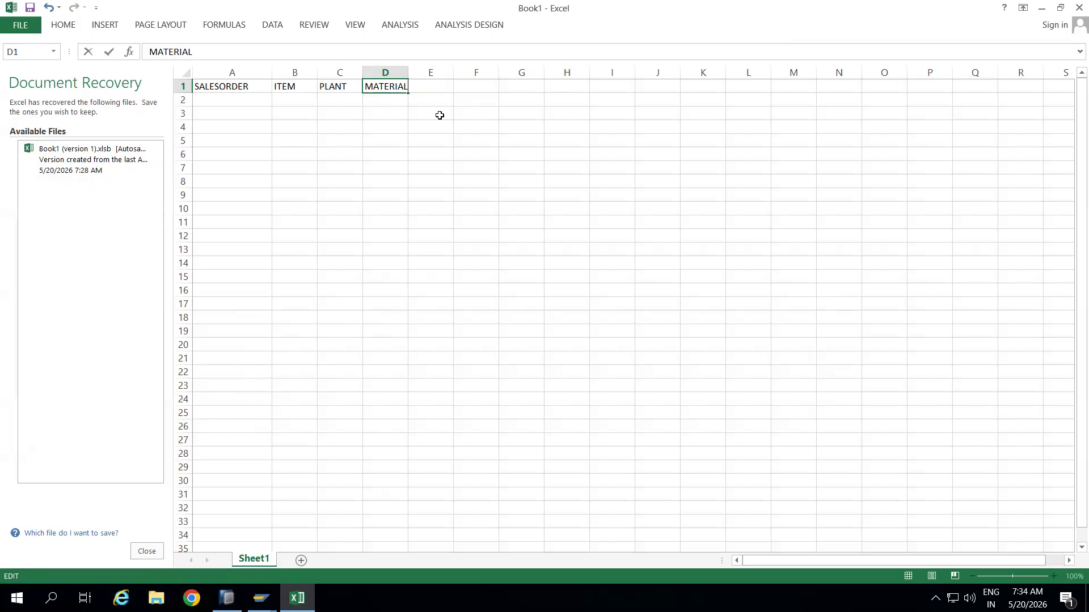
left_click(440, 114)
- Enter the heading CUSTOMER in E1 and widen column E so it fits
left_click(435, 91)
type("C")
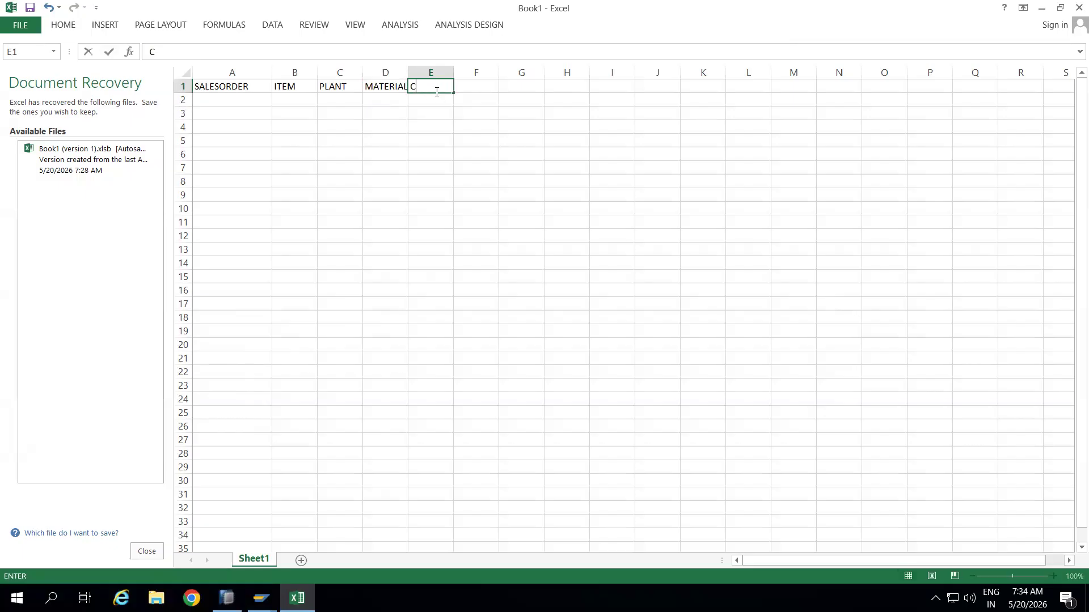
type("USTOMER")
left_click(442, 156)
left_click_drag(454, 72, 475, 72)
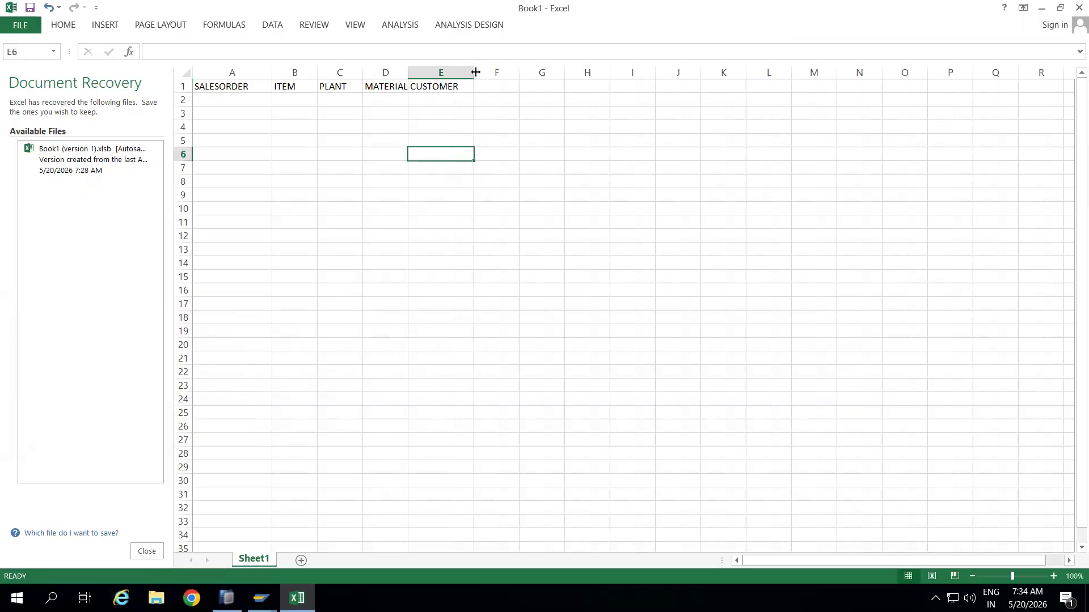
- Enter the heading TRANSACTION DATE in F1 and widen column F to show it in full
left_click(495, 85)
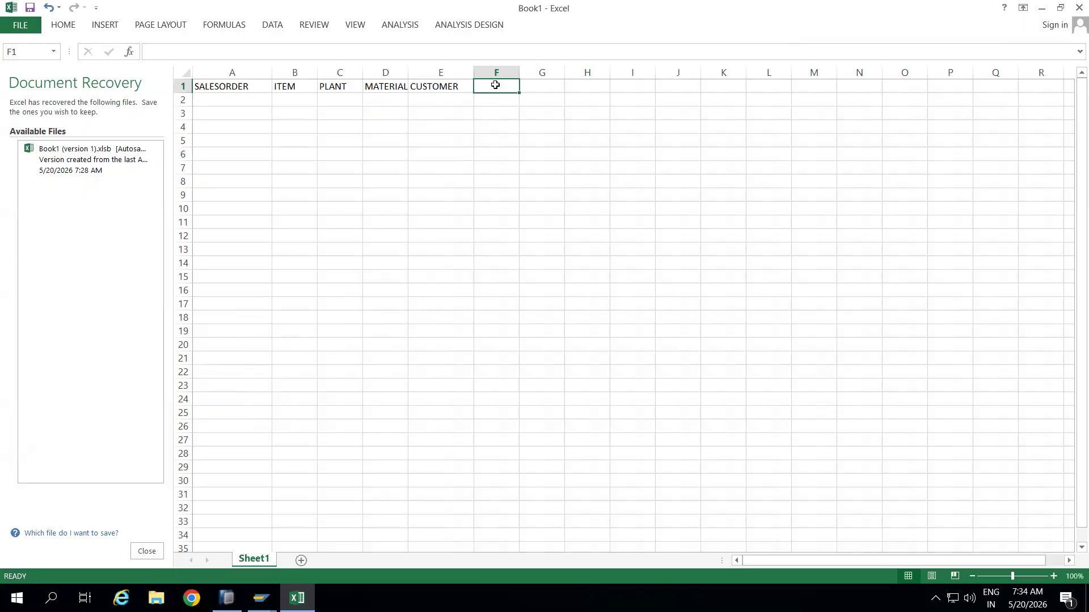
type("TRANSACTION DATE")
left_click(496, 140)
left_click_drag(517, 71, 571, 70)
- Enter the headings LOCATION in G1 and AMOUNT in H1
left_click(590, 86)
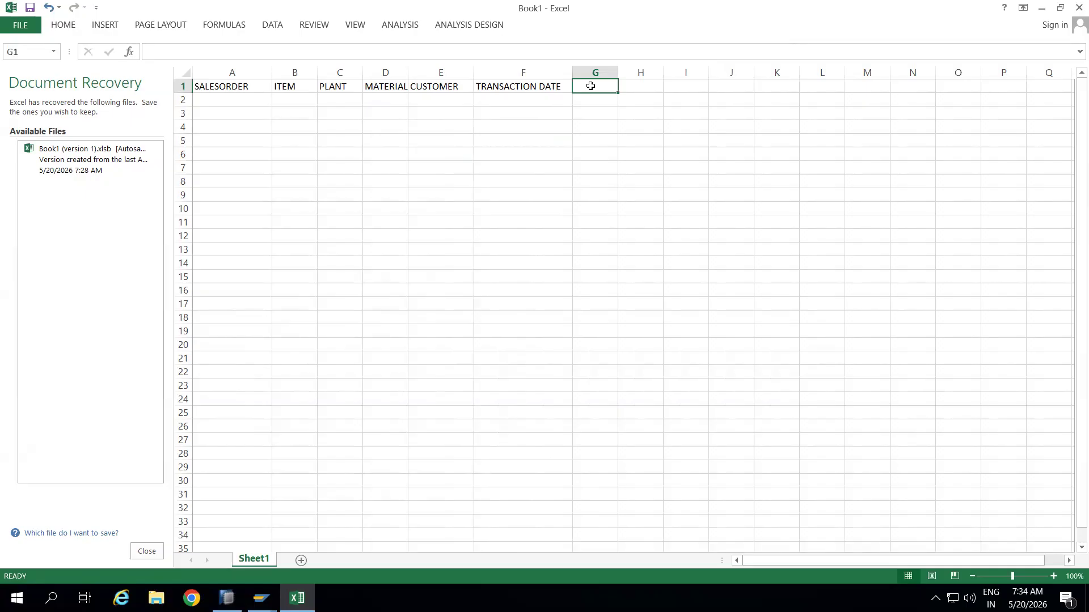
type("LOCATION")
left_click(590, 165)
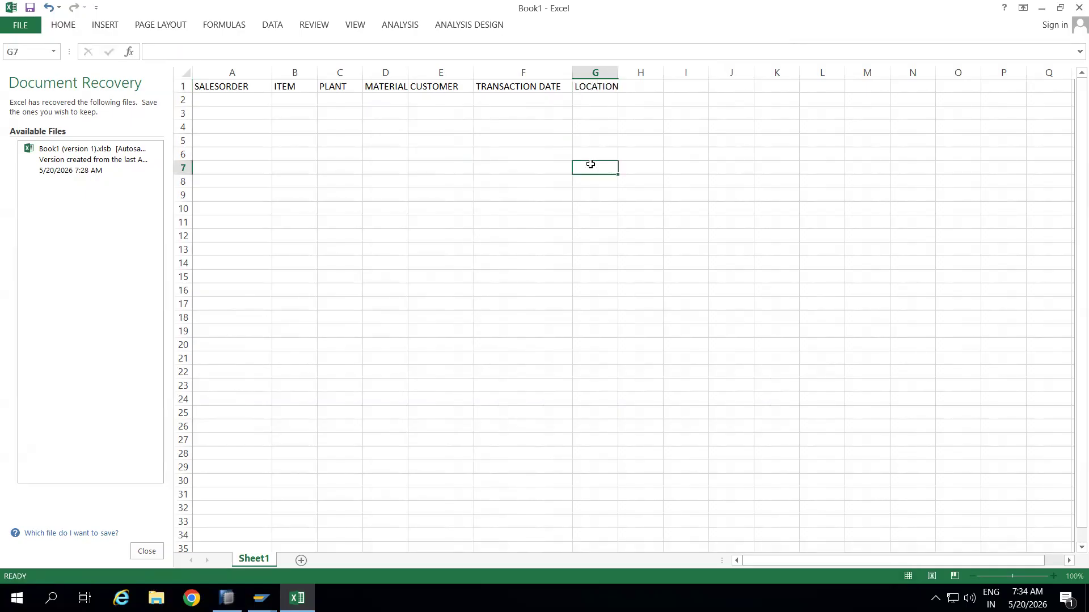
left_click(647, 82)
type("AMOUNT")
left_click(645, 138)
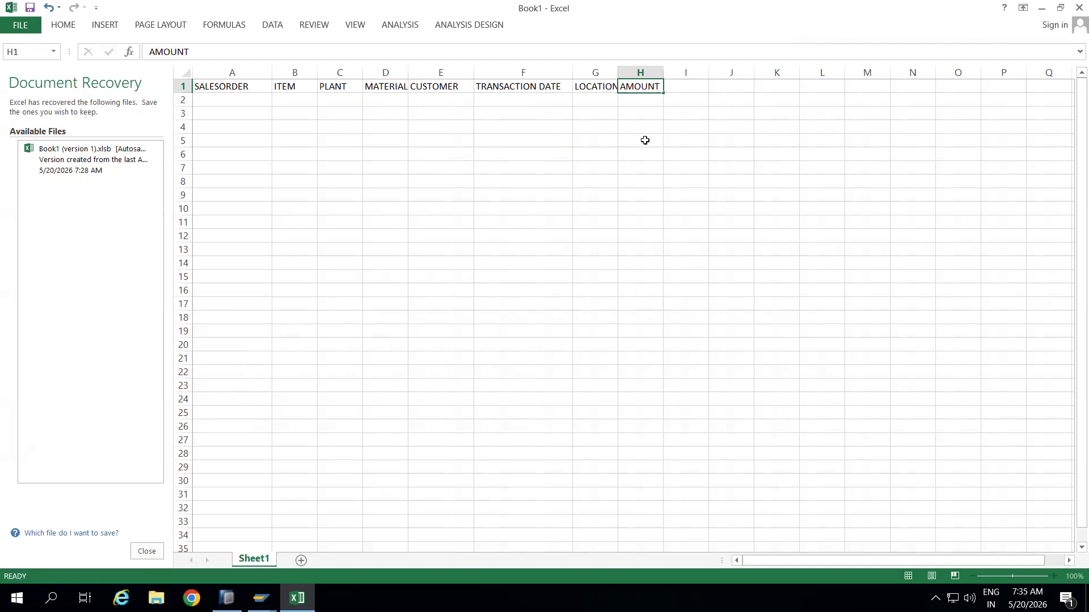
- Enter the headings CURRENCY in I1, QUANTITY in J1 and UNIT in K1
left_click(684, 83)
type("CURRENCY")
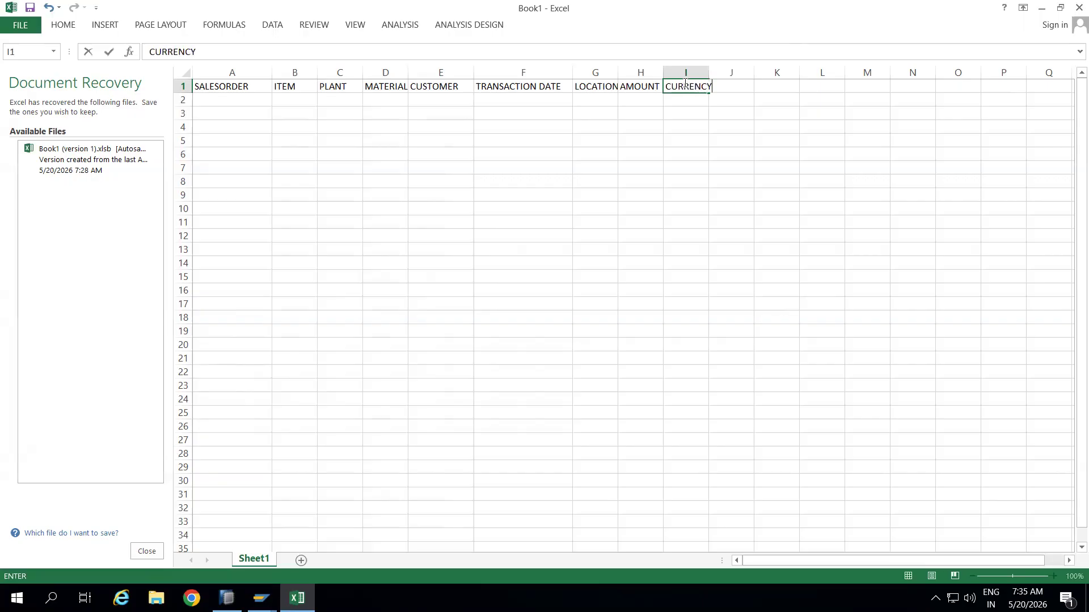
left_click(686, 159)
left_click(726, 90)
type("QUANTITY")
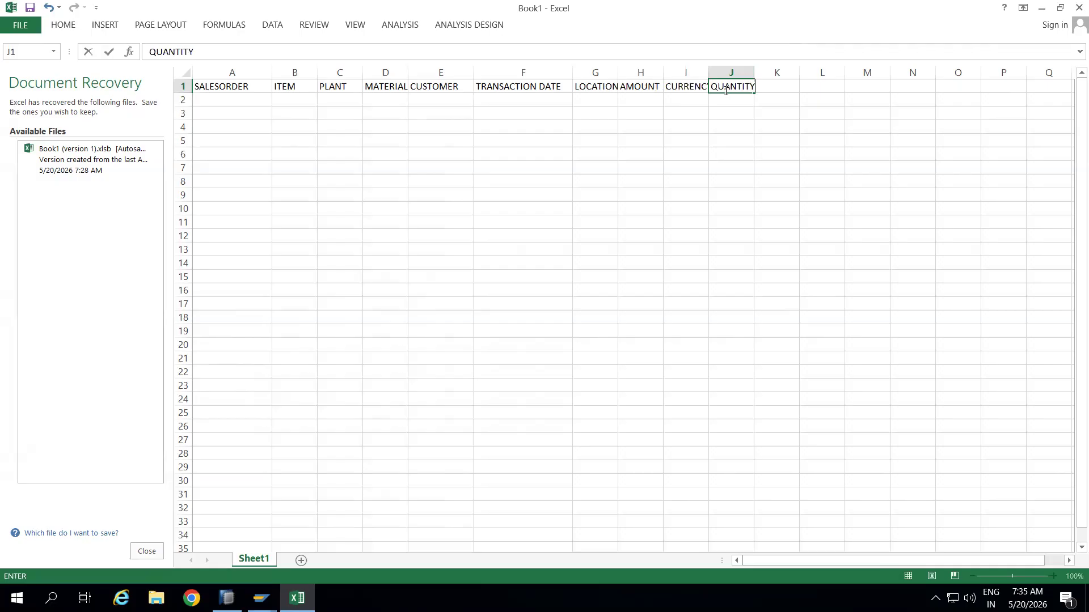
left_click(728, 139)
left_click(777, 85)
type("UNI")
left_click(494, 200)
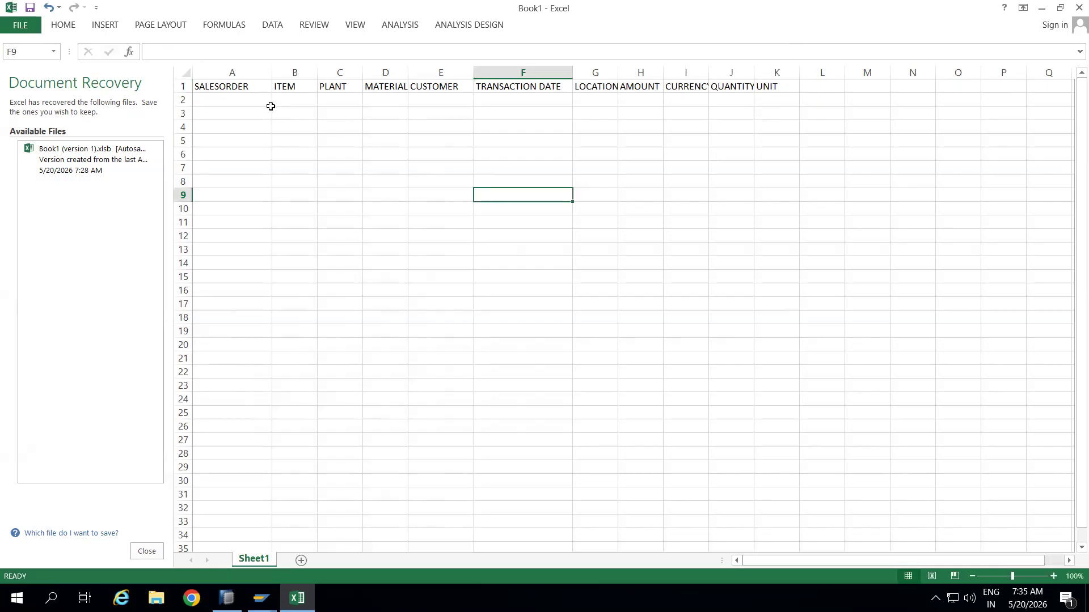
- Start the sales order series with SO1 in A2 and fill it down to SO6 in A7
left_click(245, 98)
type("SO1")
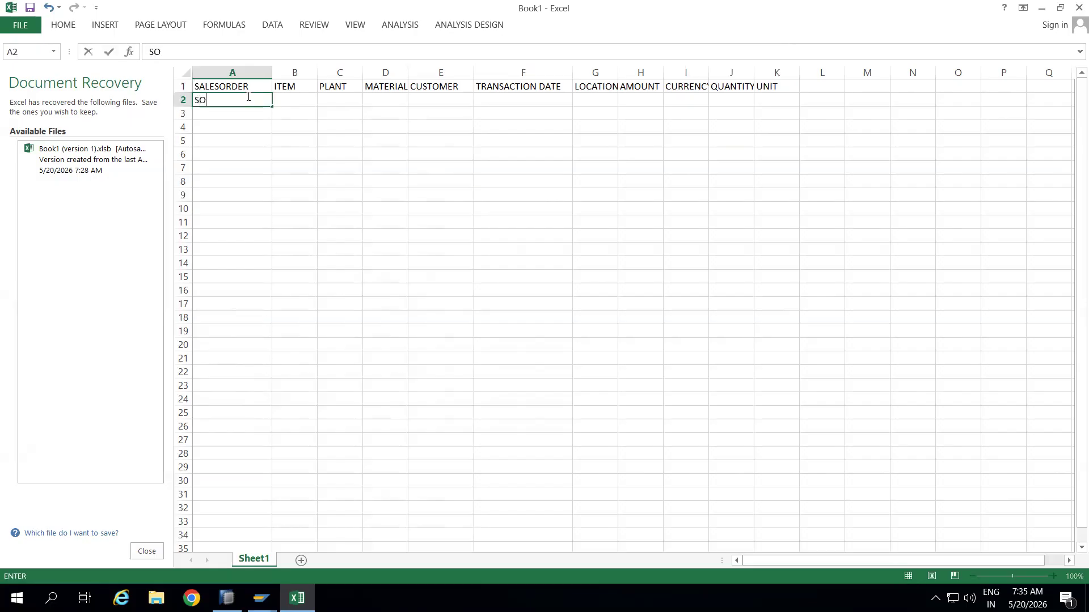
left_click(232, 114)
type("So")
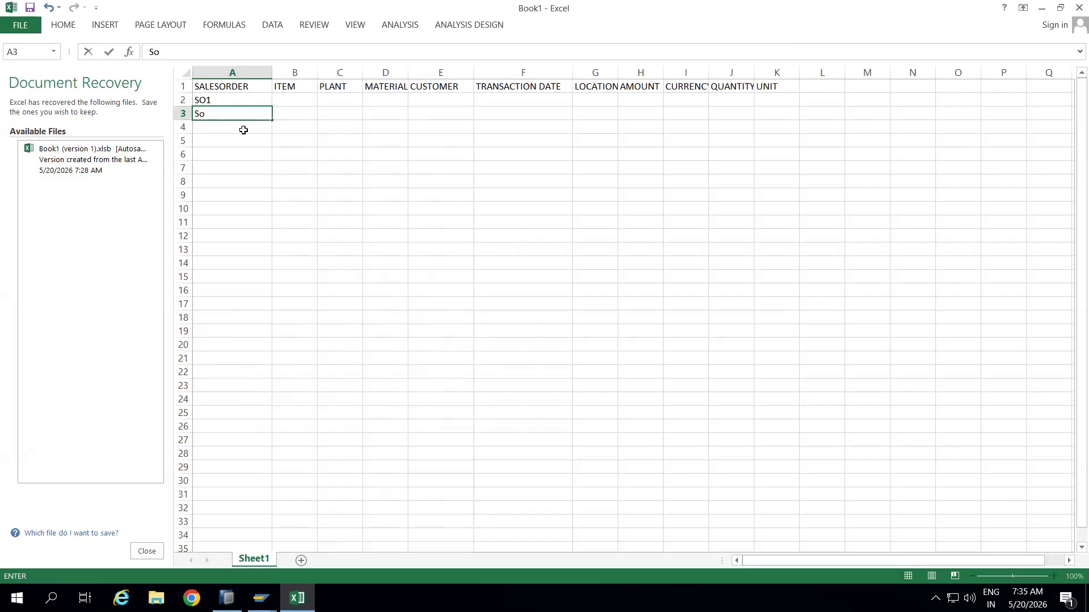
type("O1")
left_click(264, 159)
left_click(241, 101)
left_click_drag(241, 101, 273, 173)
- Enter the item numbers 10, 20, 30, 40, 50 and 60 in B2 to B7
left_click(289, 104)
type("10")
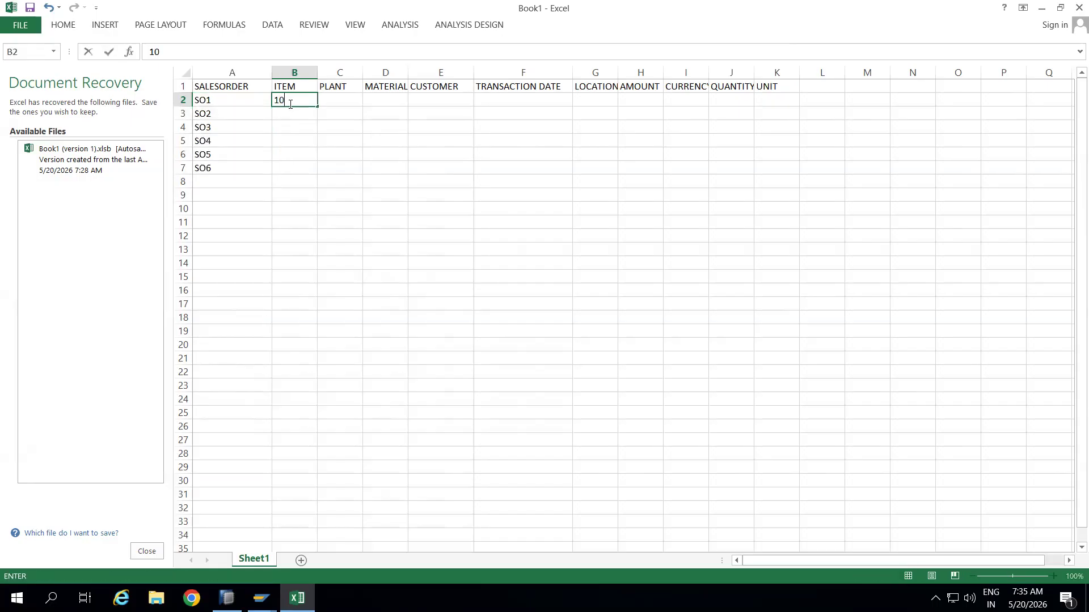
key("Return")
type("2")
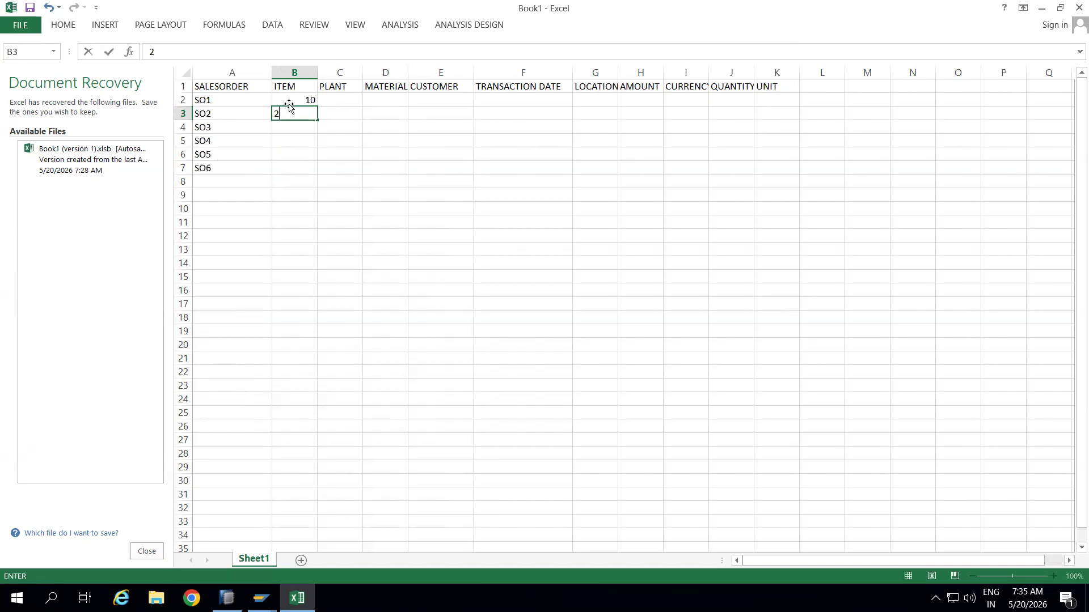
type("0")
key("Return")
type("30")
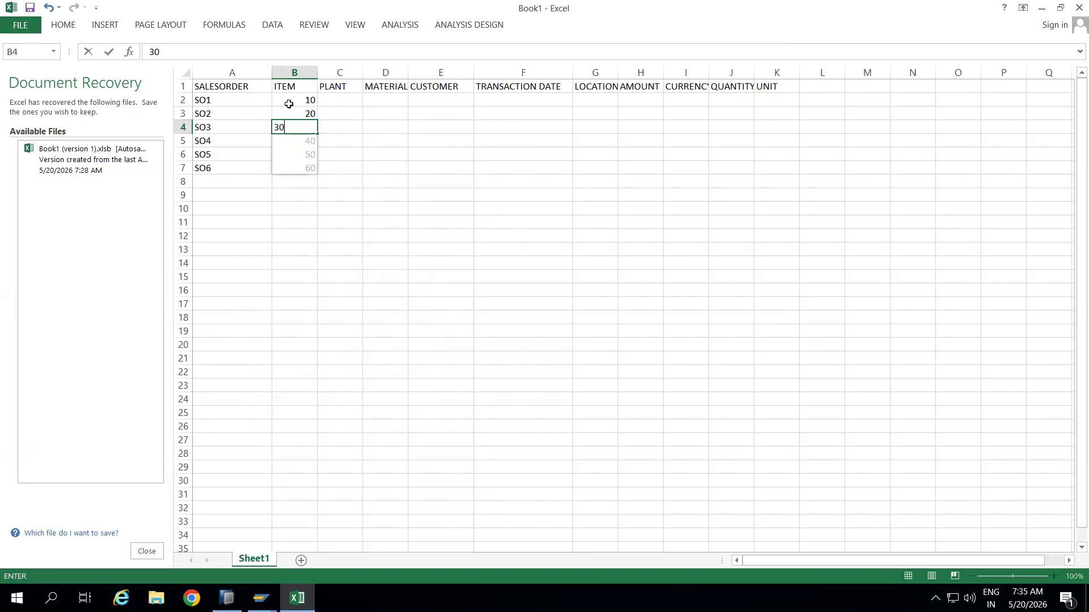
key("Return")
type("40")
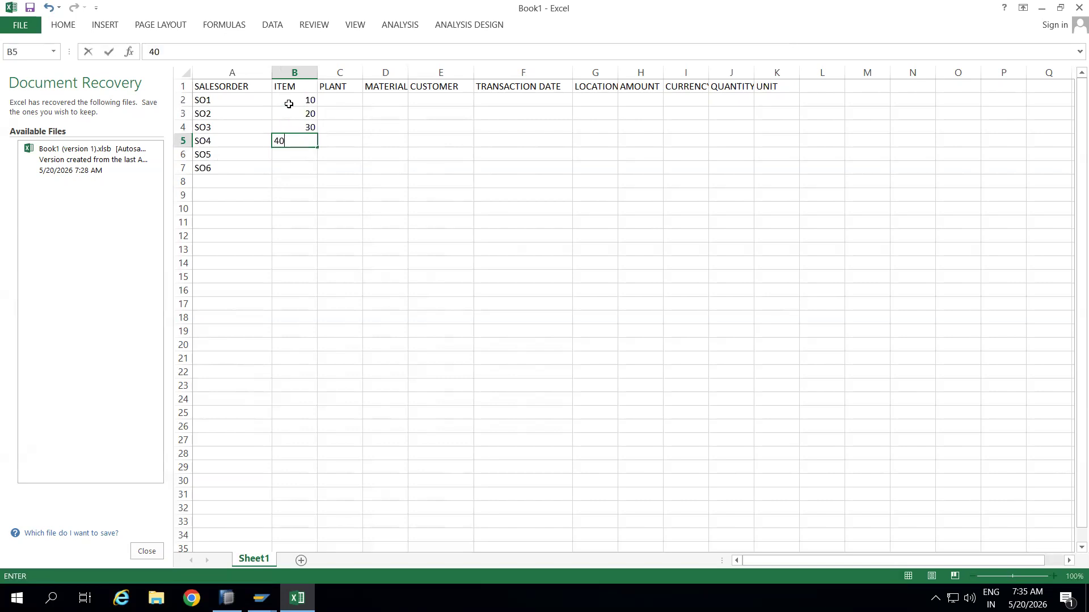
key("Return")
type("50")
key("Return")
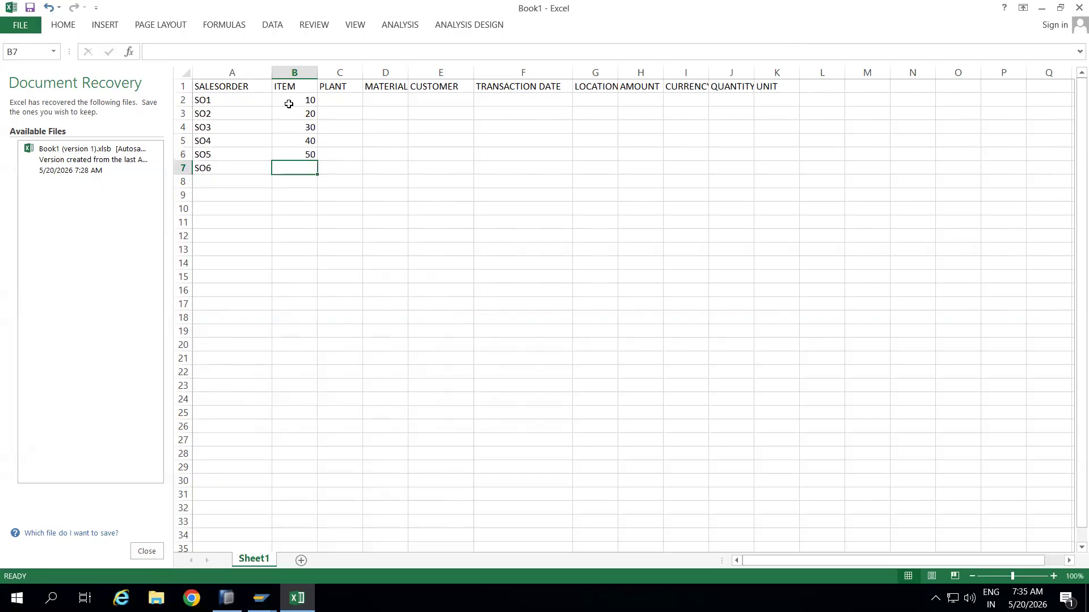
type("60")
left_click(344, 153)
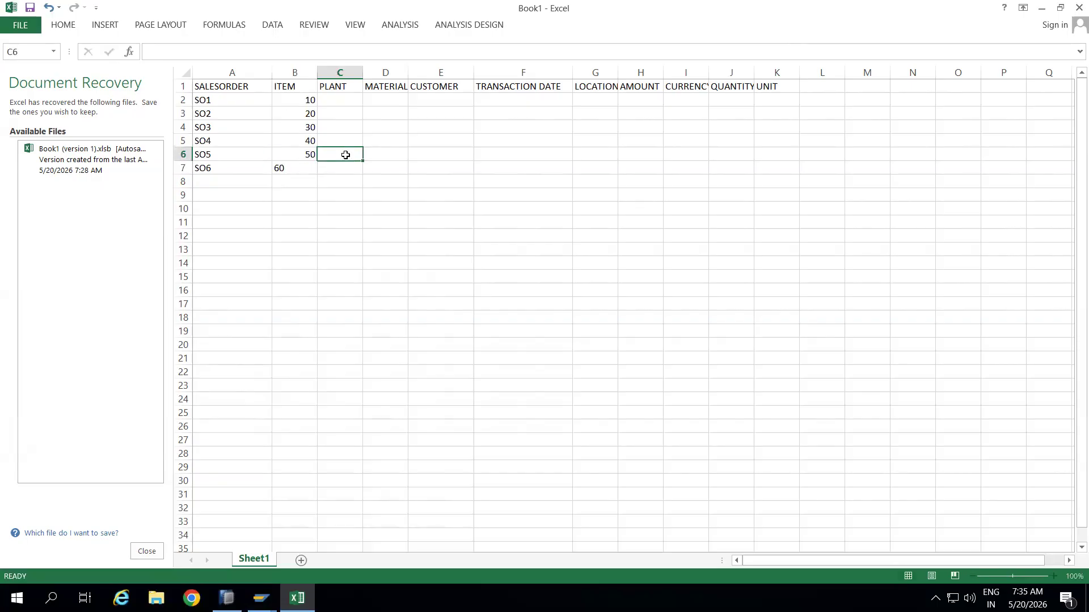
- Enter P1 and P2 under PLANT in C2 and C3, and fill the series down to P6 in C7
left_click(338, 100)
type("P1")
key("Return")
type("P2")
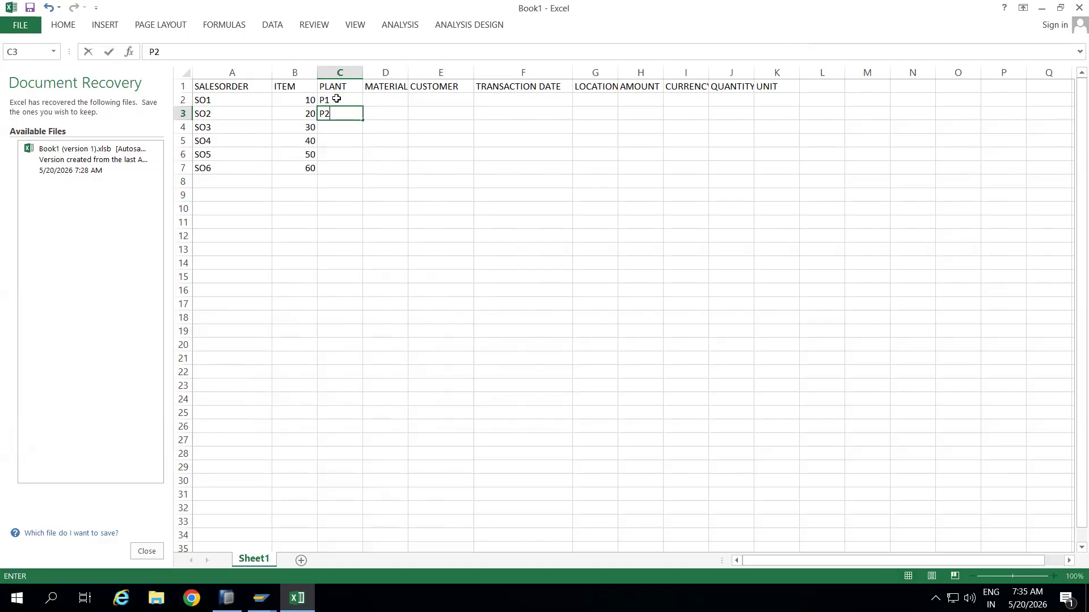
left_click(391, 114)
left_click_drag(353, 100, 364, 172)
- Enter M1 and M2 under MATERIAL in D2 and D3, and fill the series down to M6 in D7
left_click(383, 104)
type("M")
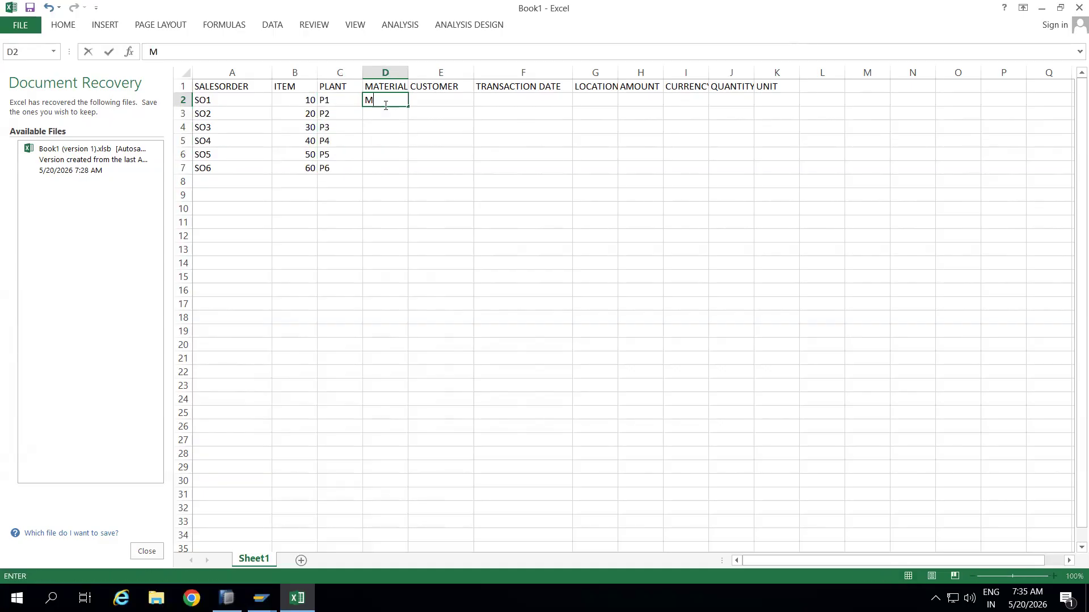
type("1")
left_click(382, 114)
type("M2")
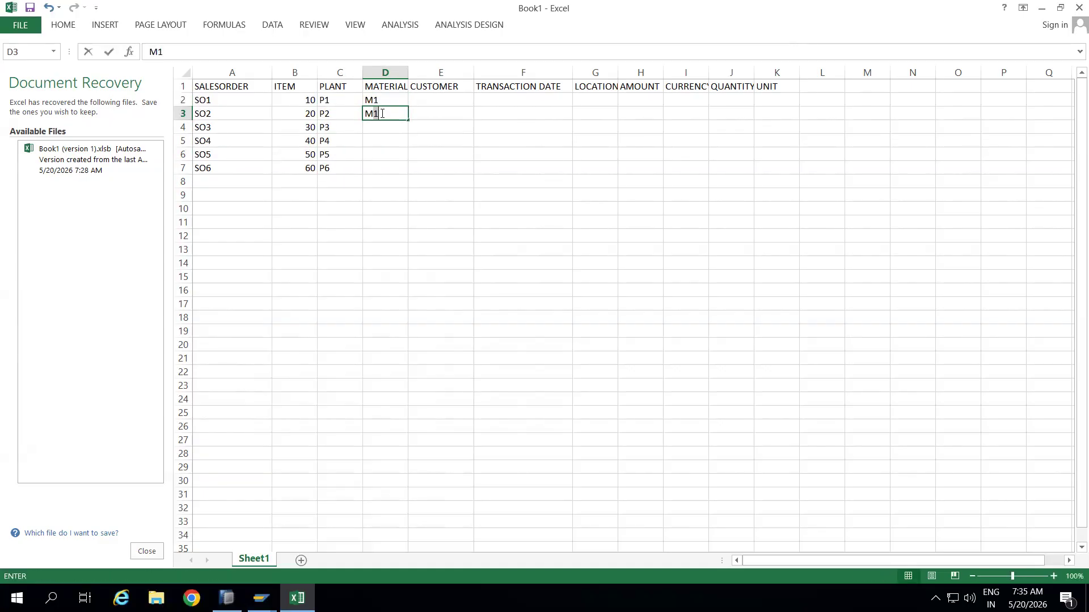
key("ctrl+Return")
left_click(429, 122)
left_click(397, 100)
left_click(396, 113, "shift")
left_click_drag(408, 121, 409, 172)
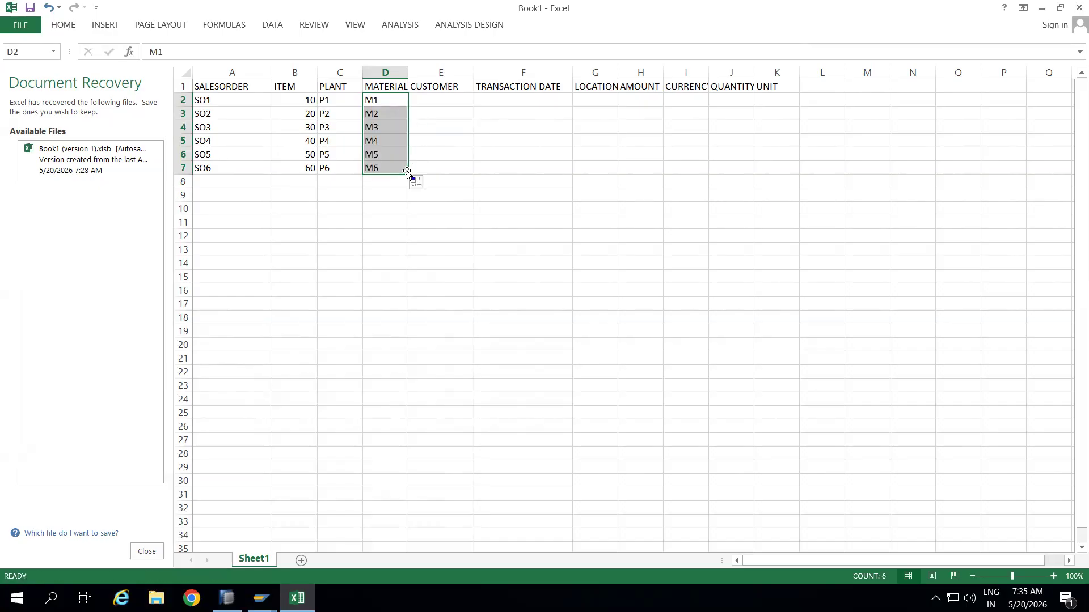
- Enter C1 and C2 under CUSTOMER in E2 and E3, and fill the series down to C6 in E7
left_click(432, 100)
type("1")
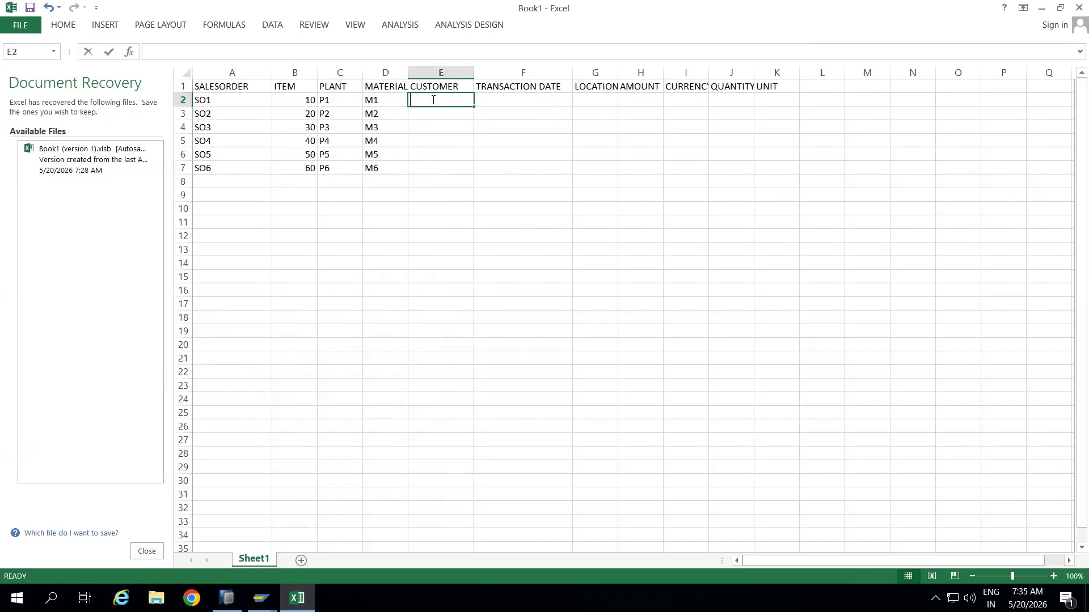
key("BackSpace")
type("C1")
key("Return")
type("C2")
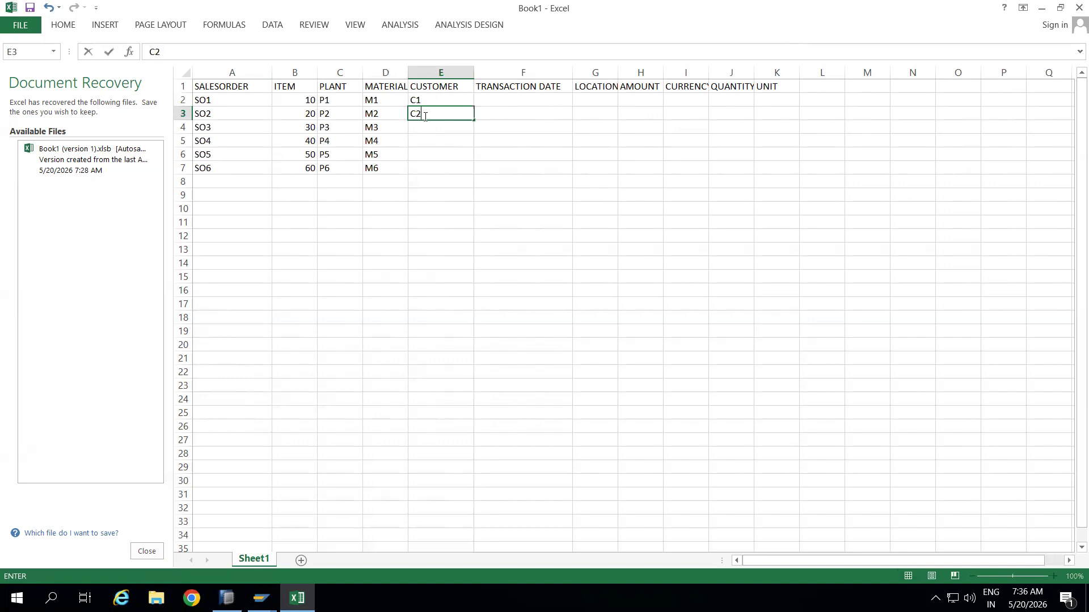
key("Return")
left_click_drag(432, 101, 477, 176)
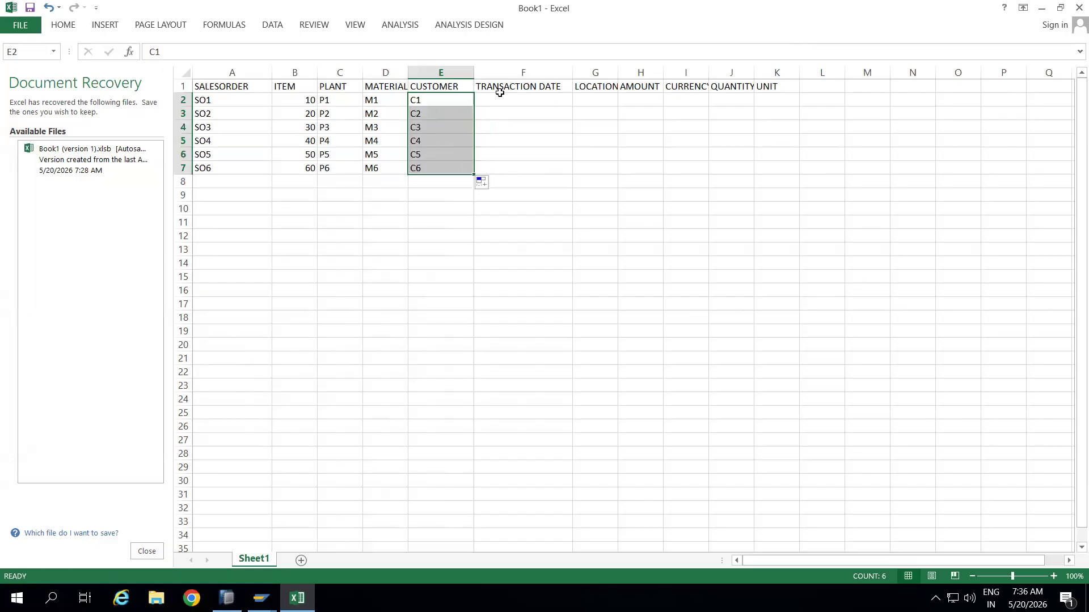
- Enter the transaction dates 20260101, 20260201 and 20260301 in F2 to F4
left_click(493, 100)
type("20")
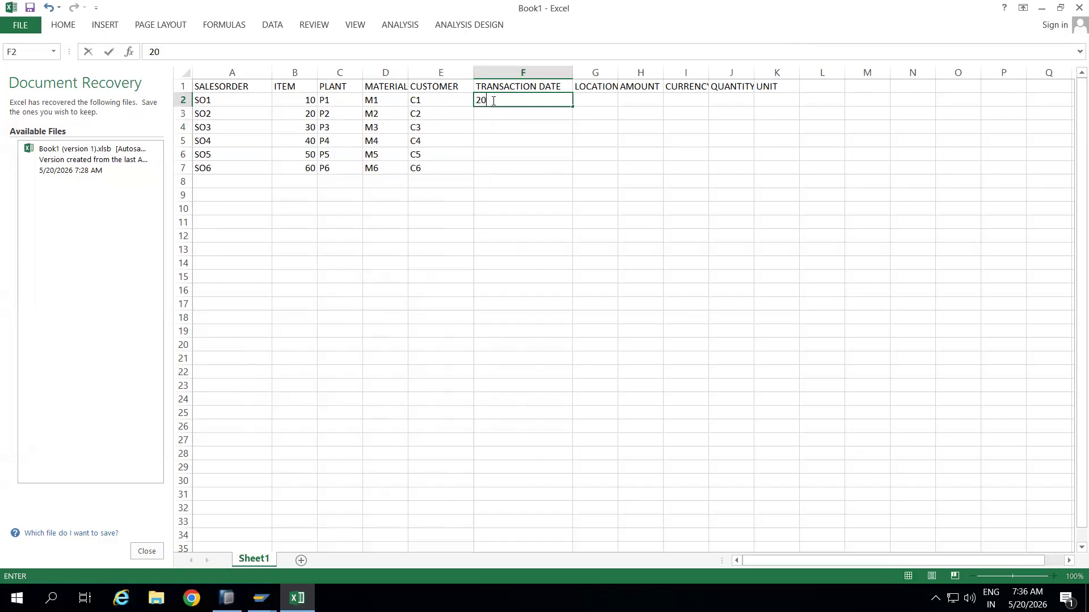
type("260101")
left_click(498, 116)
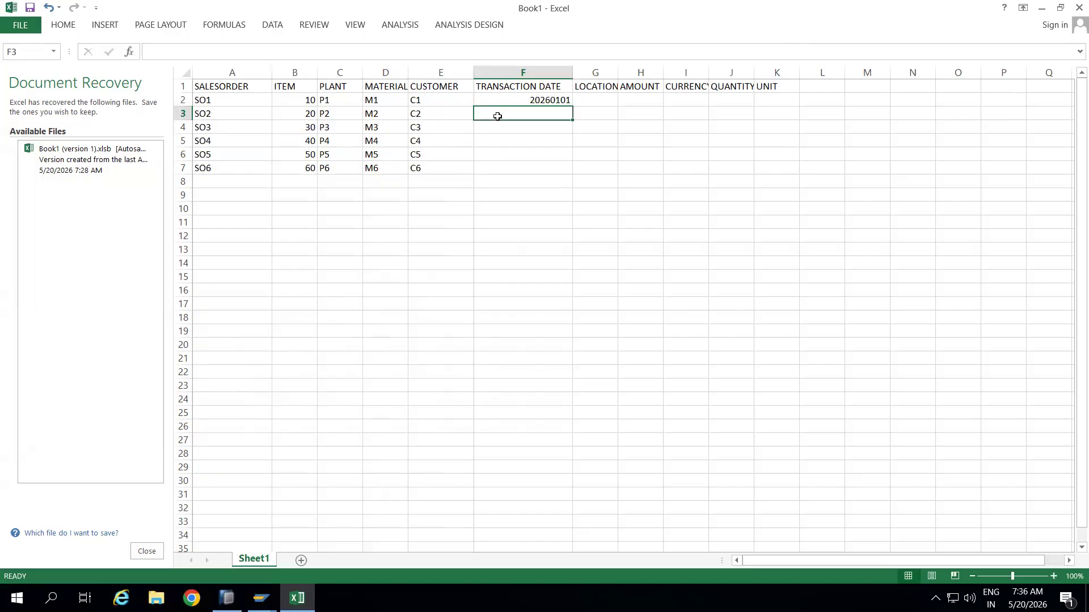
type("20260201")
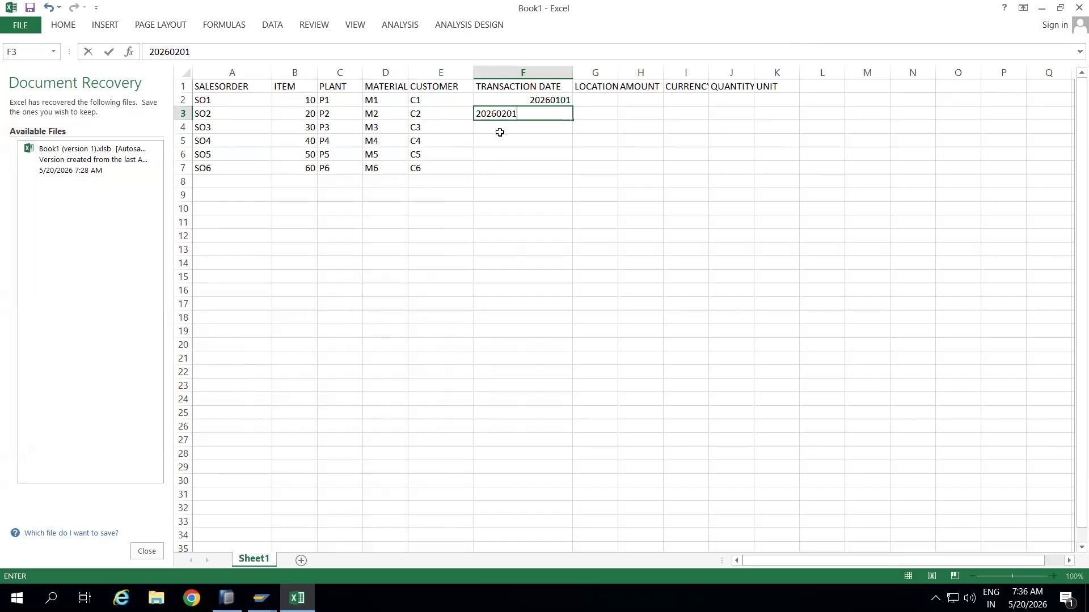
left_click(500, 132)
type("20260301")
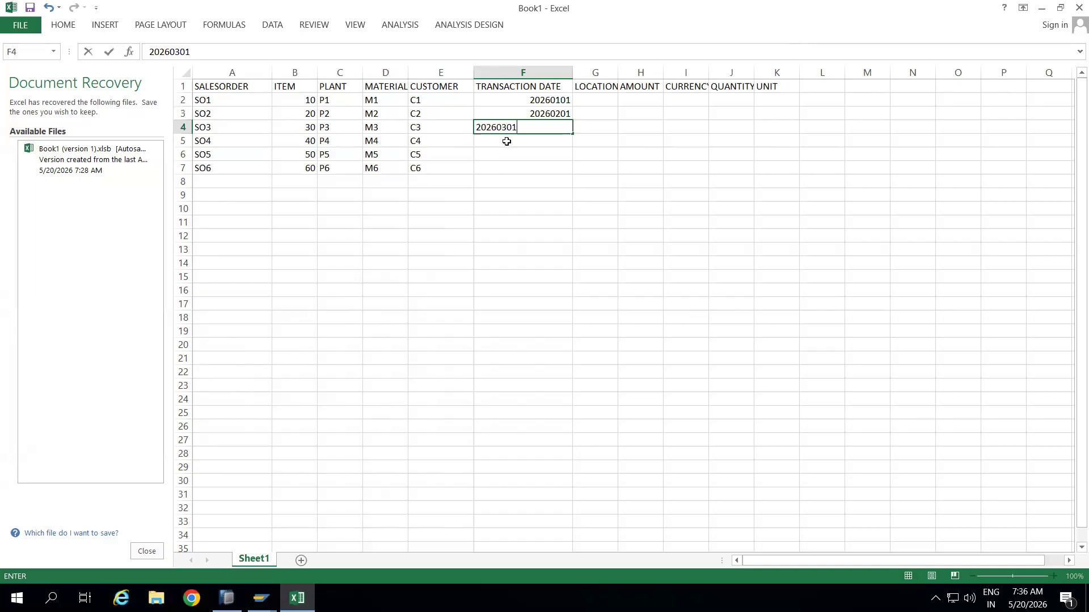
- Enter the transaction dates 20260401, 20260501 and 20260601 in F5 to F7
left_click(507, 141)
type("20260401")
left_click(507, 154)
type("20260501")
left_click(509, 168)
type("202")
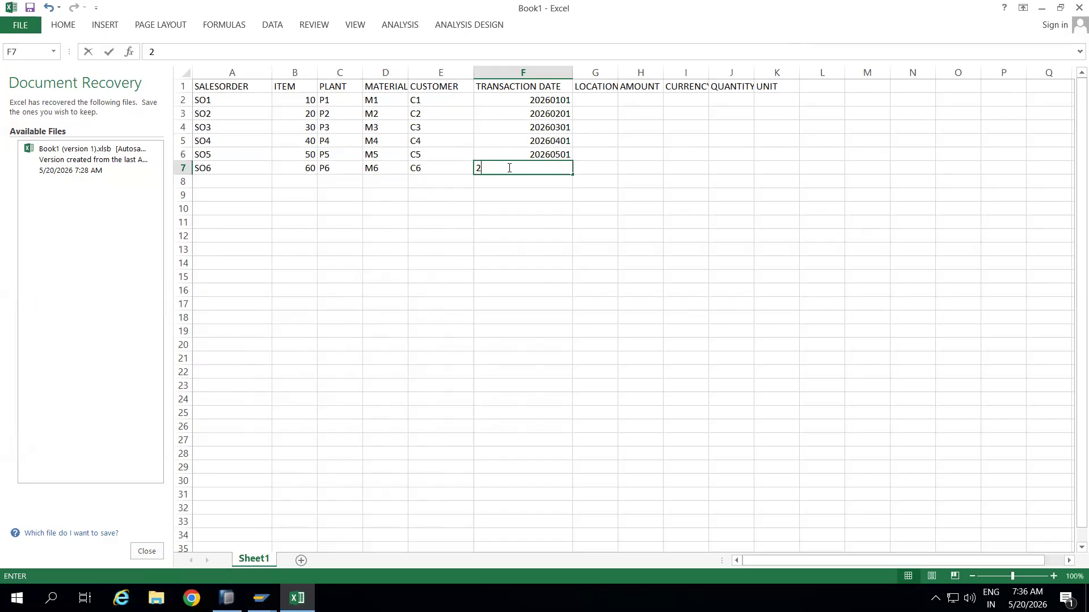
type("605")
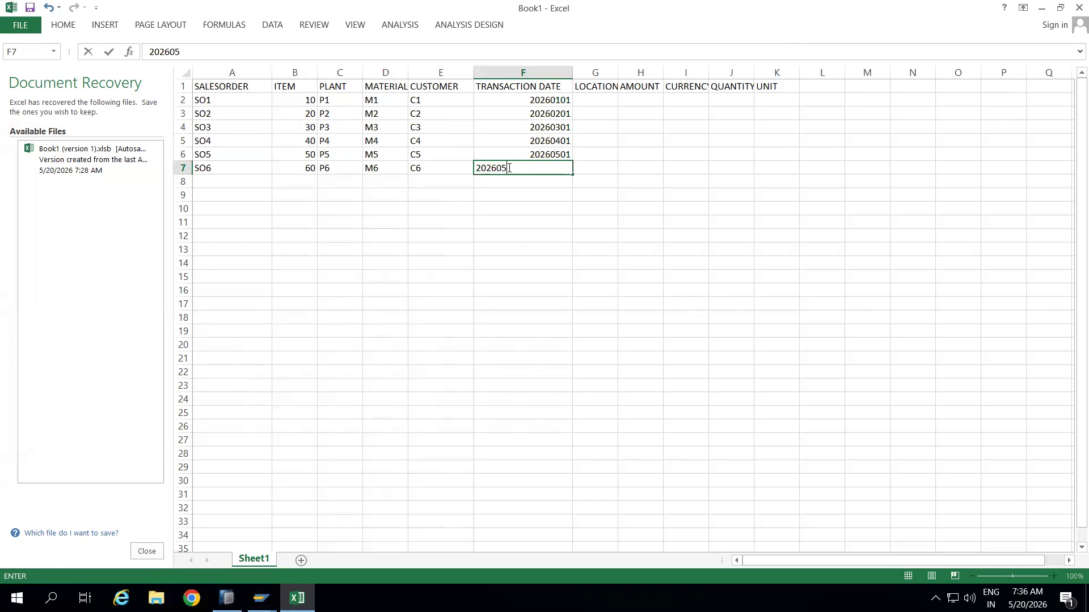
type("01")
left_click(520, 216)
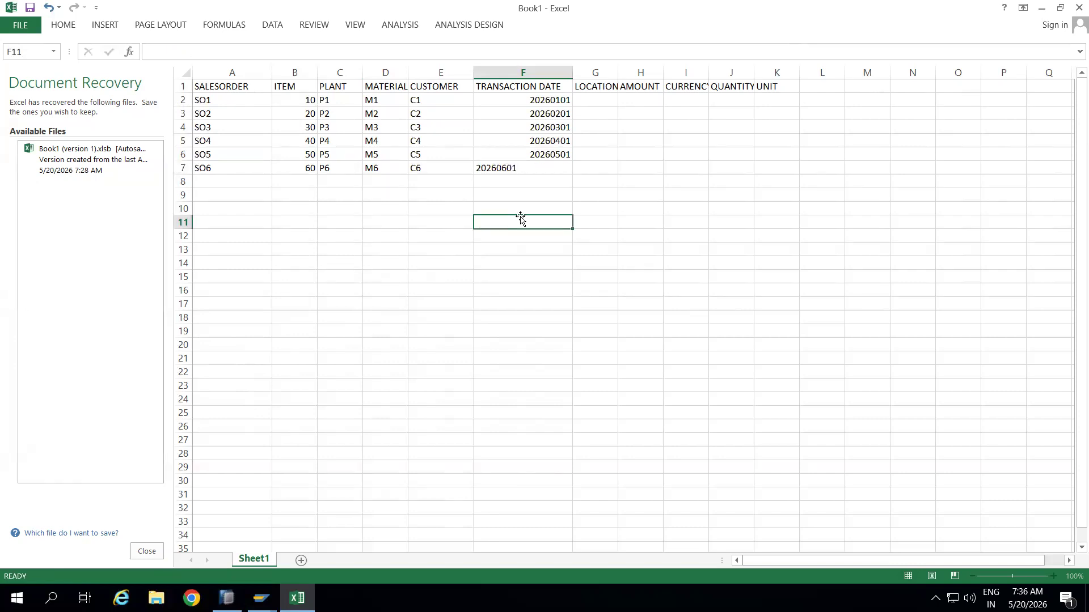
- Enter the locations IN, US, IN and US under LOCATION in G2 to G5
left_click(585, 105)
type("IN")
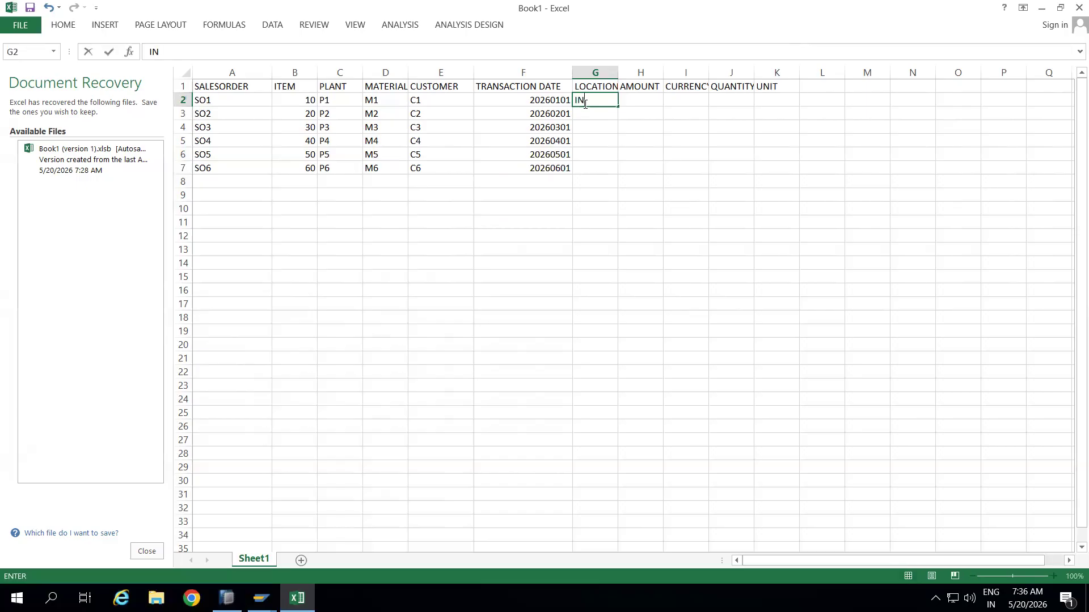
left_click(584, 117)
type("US")
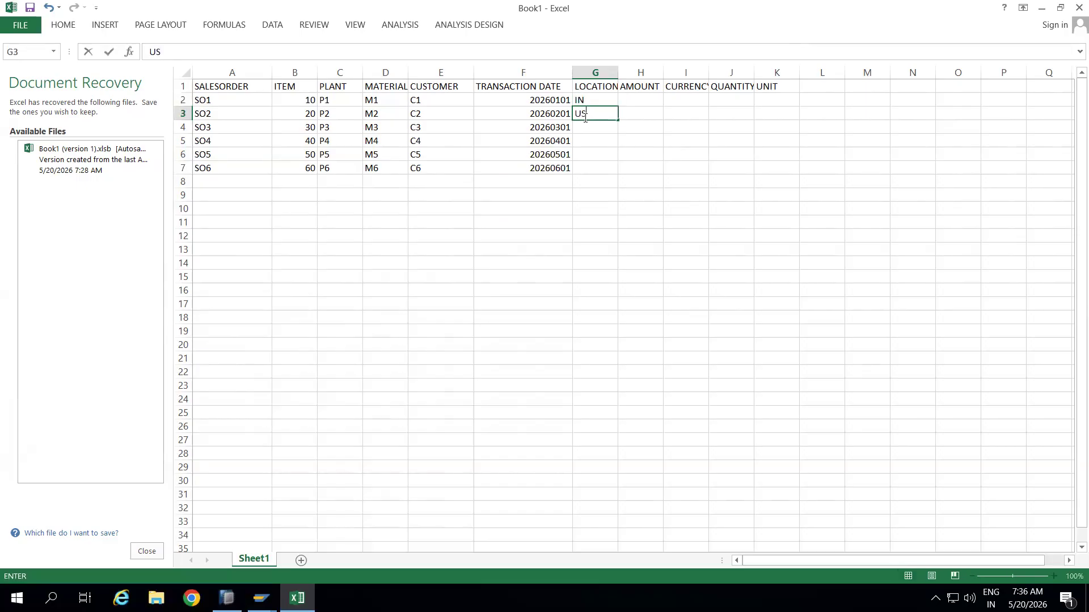
left_click(586, 127)
type("IN")
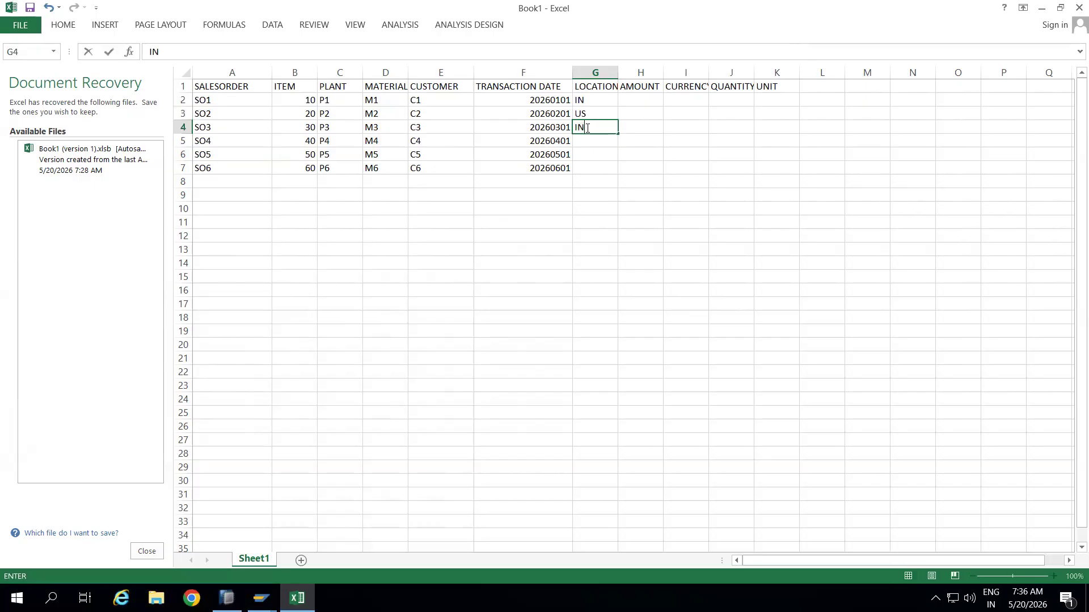
left_click(589, 141)
type("US")
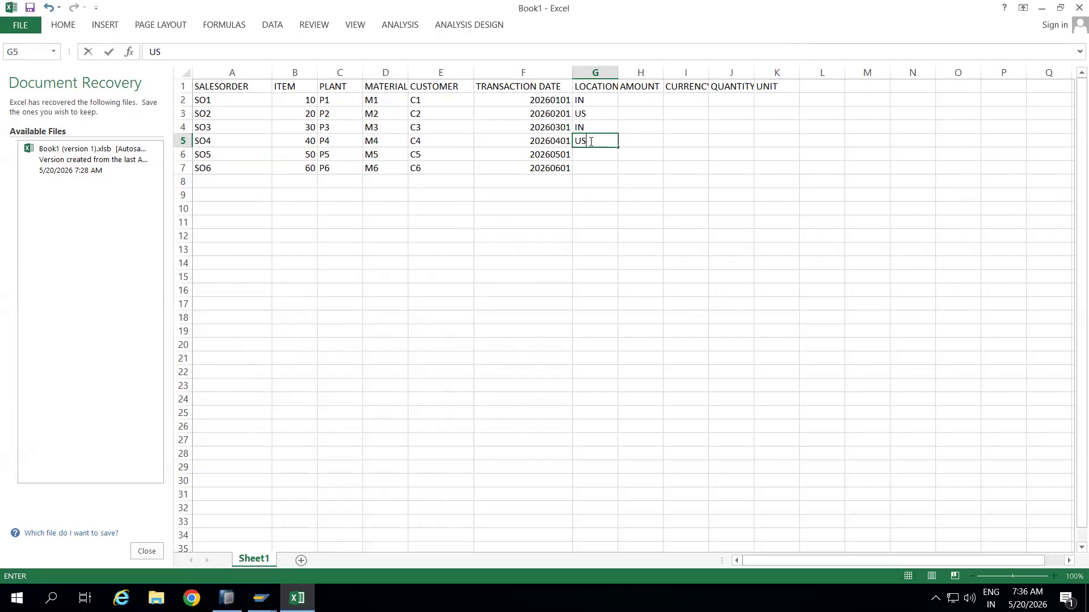
- Copy the IN and US locations from G4 and G5 into G6 and G7
left_click_drag(591, 127, 590, 139)
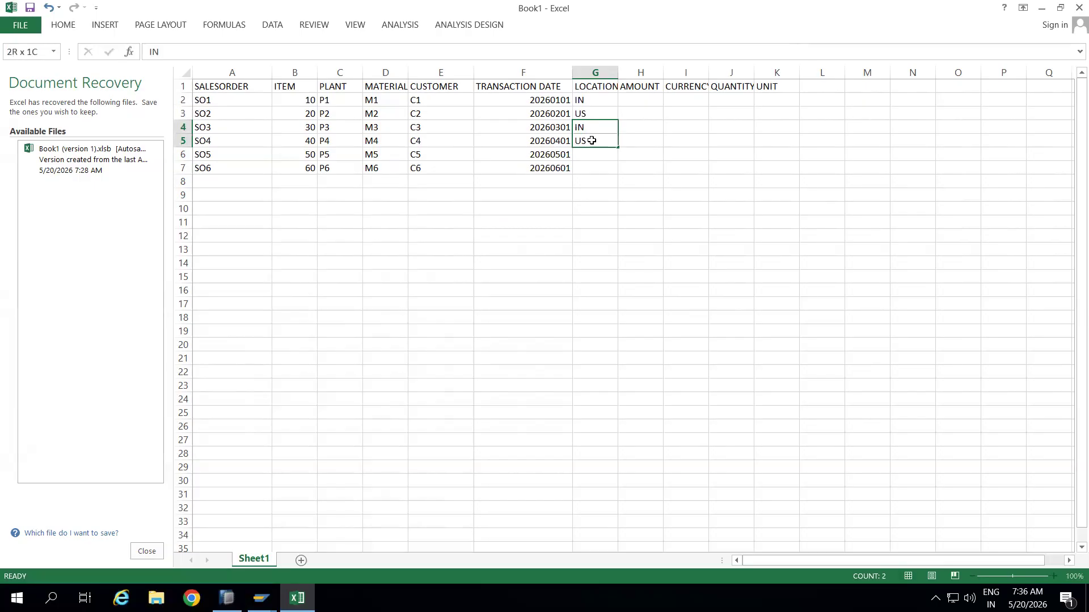
key("ctrl+c")
left_click(588, 154)
key("ctrl+v")
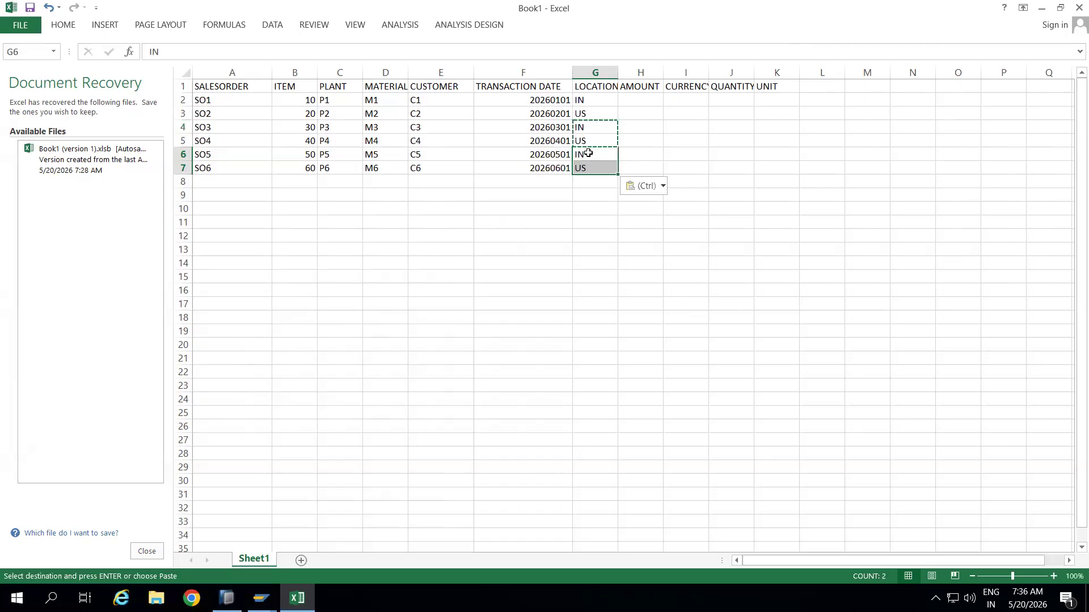
- Enter 1000, 2000 and 3000 under AMOUNT in H2 to H4, and fill the series down to 6000 in H7
left_click(631, 105)
type("1000")
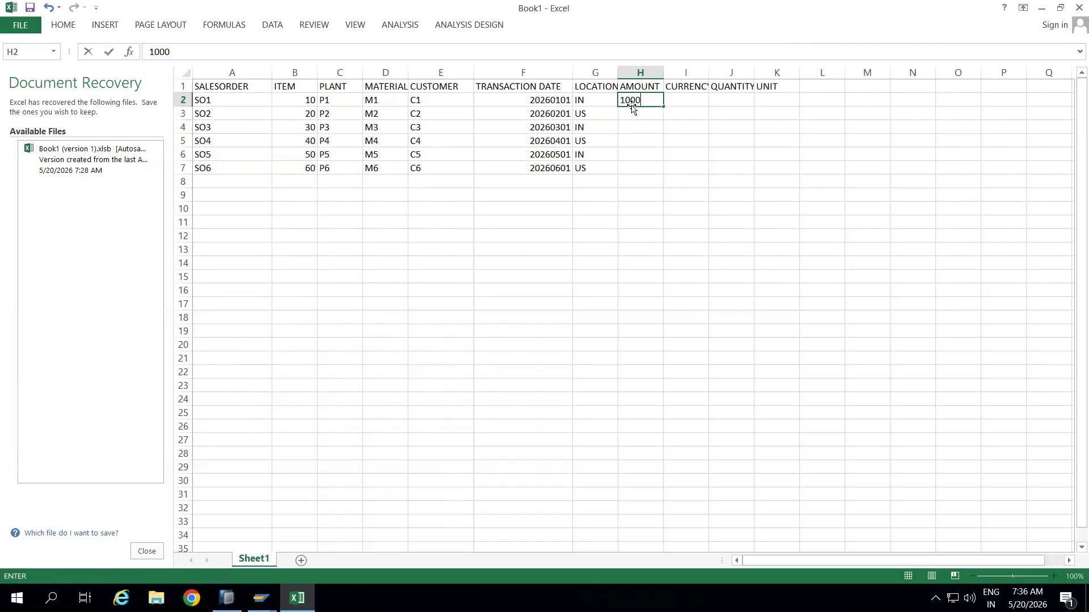
key("Return")
type("2000")
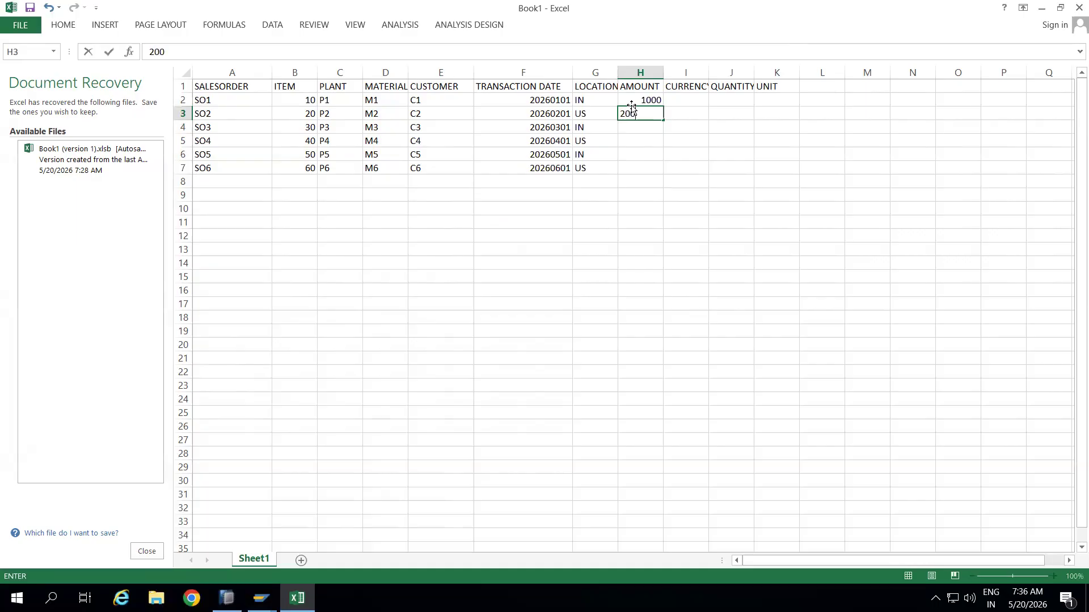
key("Return")
type("3000")
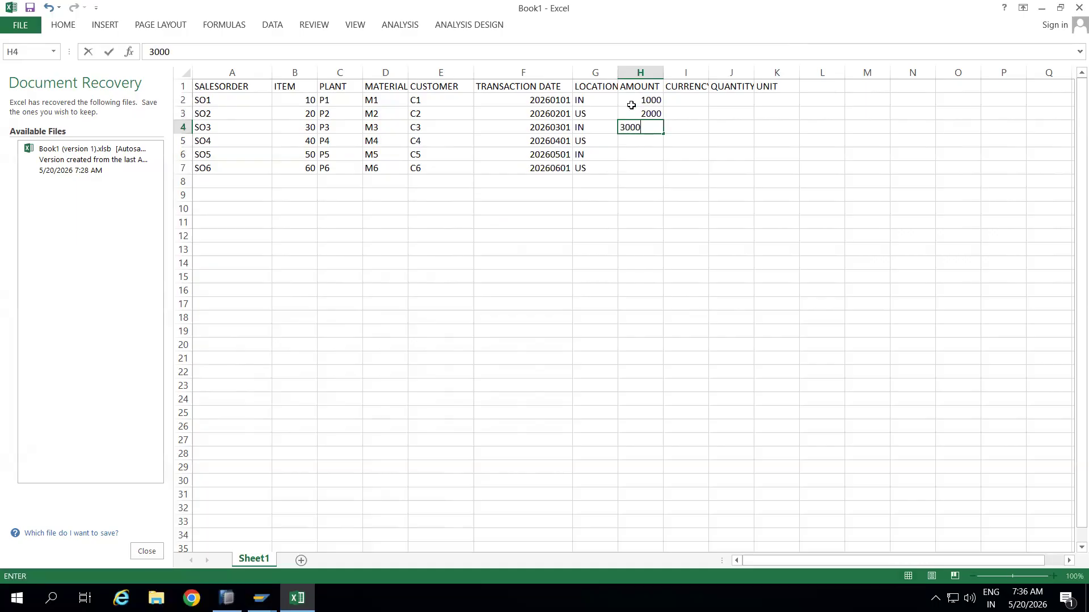
key("Return")
left_click_drag(633, 101, 664, 173)
- Enter INR and USD under CURRENCY in I2 and I3, and copy the pair into I4 to I7
left_click(680, 103)
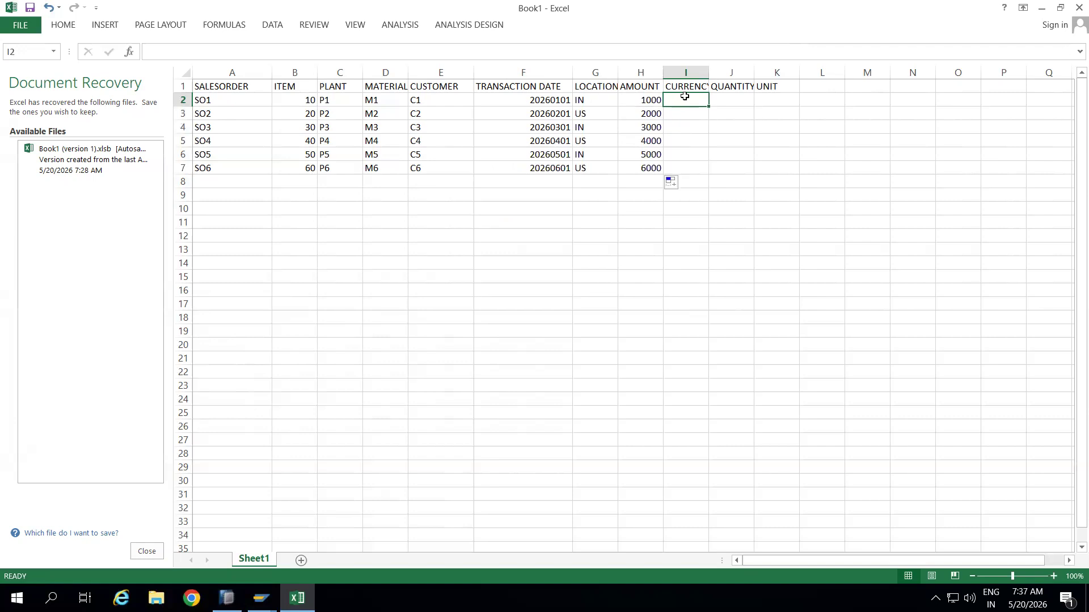
type("INR")
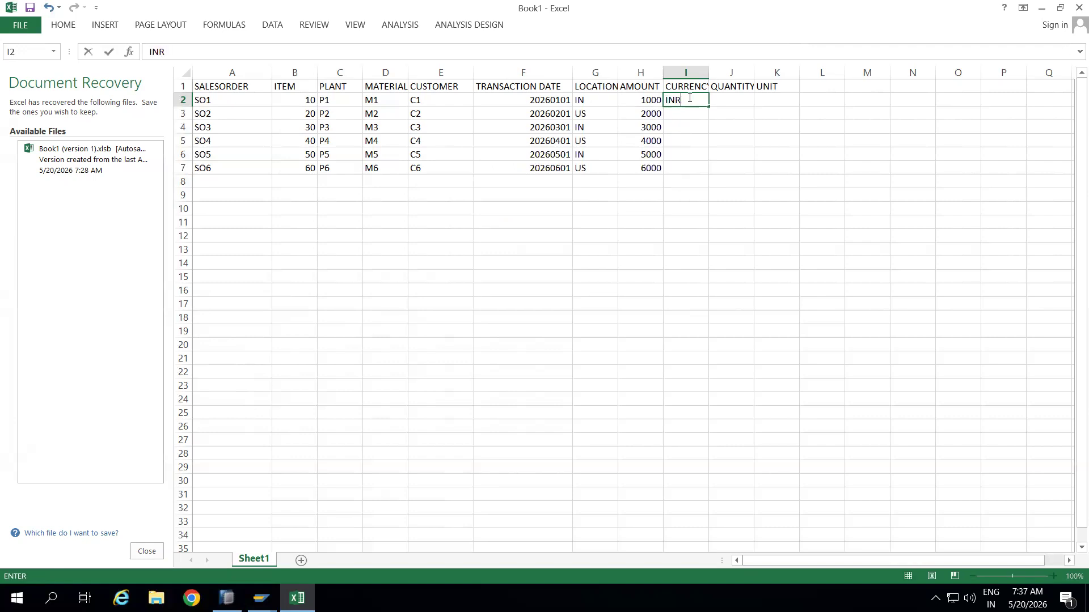
left_click(682, 115)
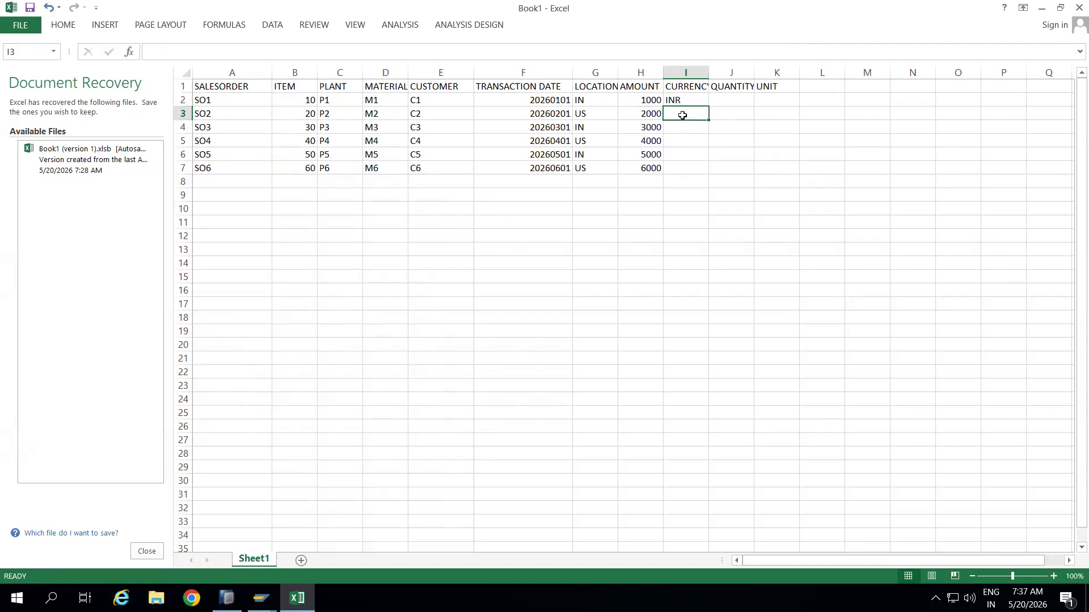
type("USD")
left_click_drag(731, 143, 686, 116)
left_click(688, 98)
key("ctrl+c")
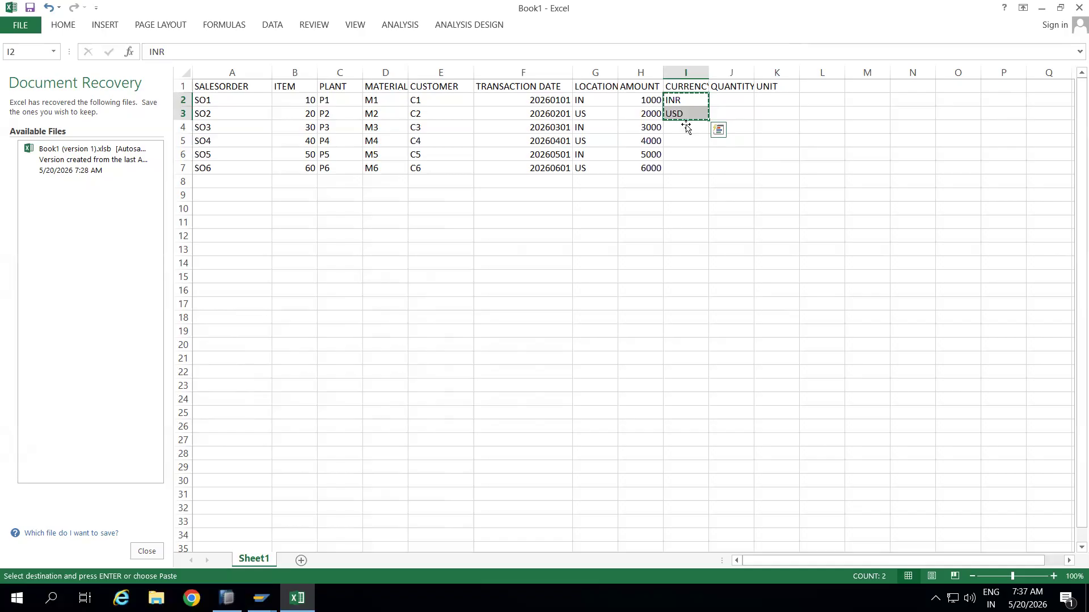
left_click(686, 127)
key("ctrl+v")
left_click(681, 153)
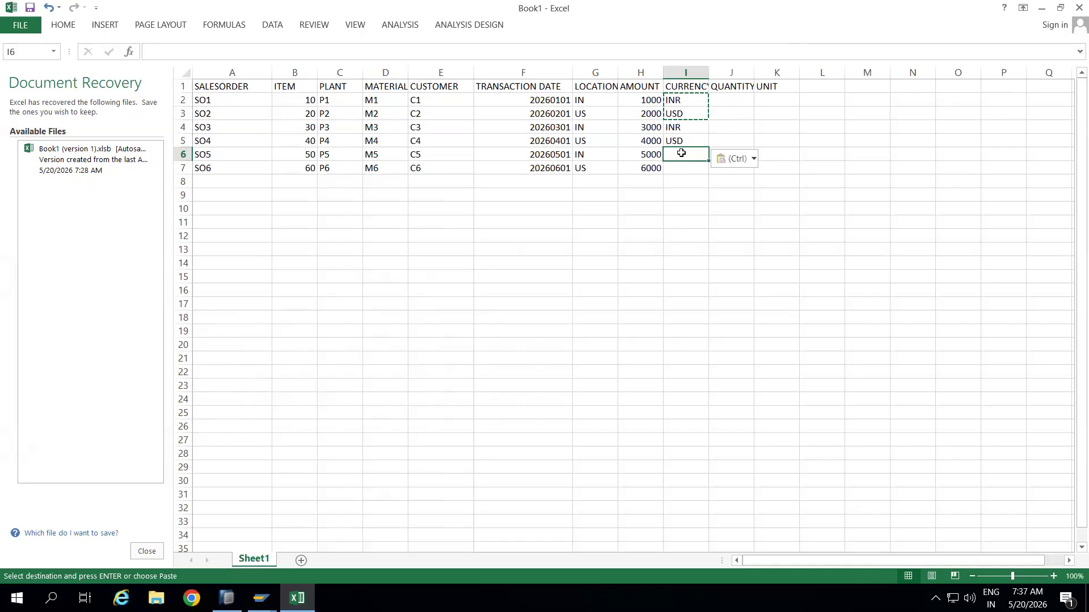
key("ctrl+v")
- Enter 10, 20 and 30 under QUANTITY in J2 to J4, and fill the series down to 60 in J7
left_click(720, 102)
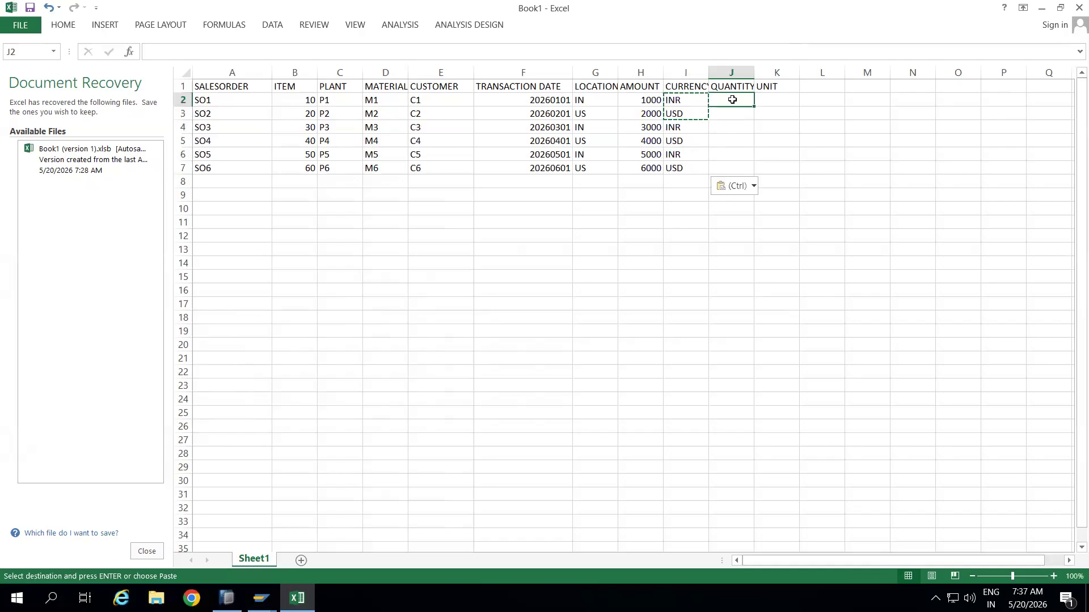
type("10")
key("Return")
type("20")
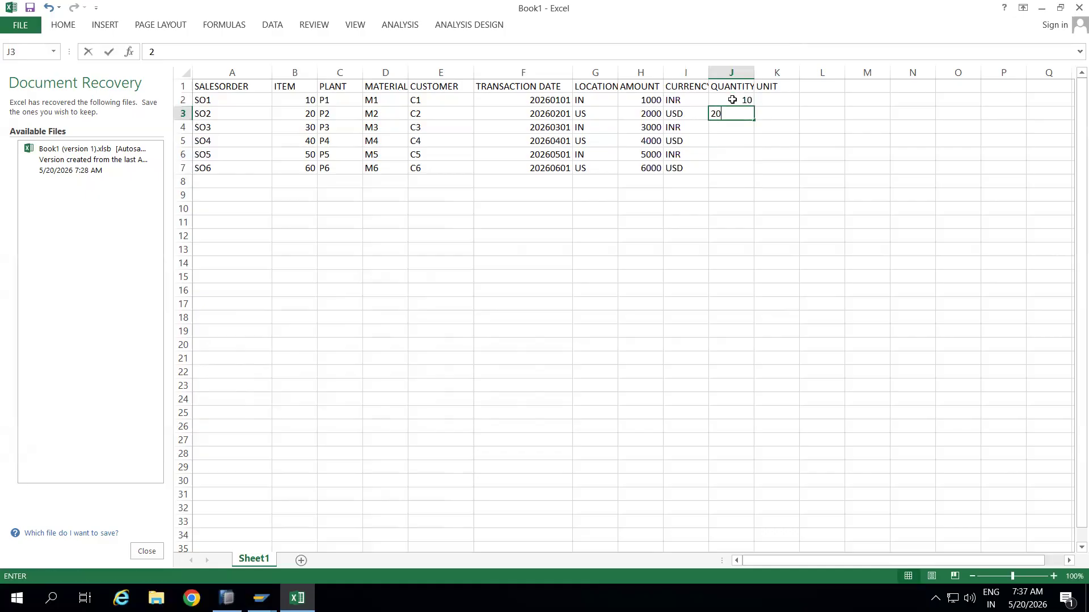
key("Return")
type("30")
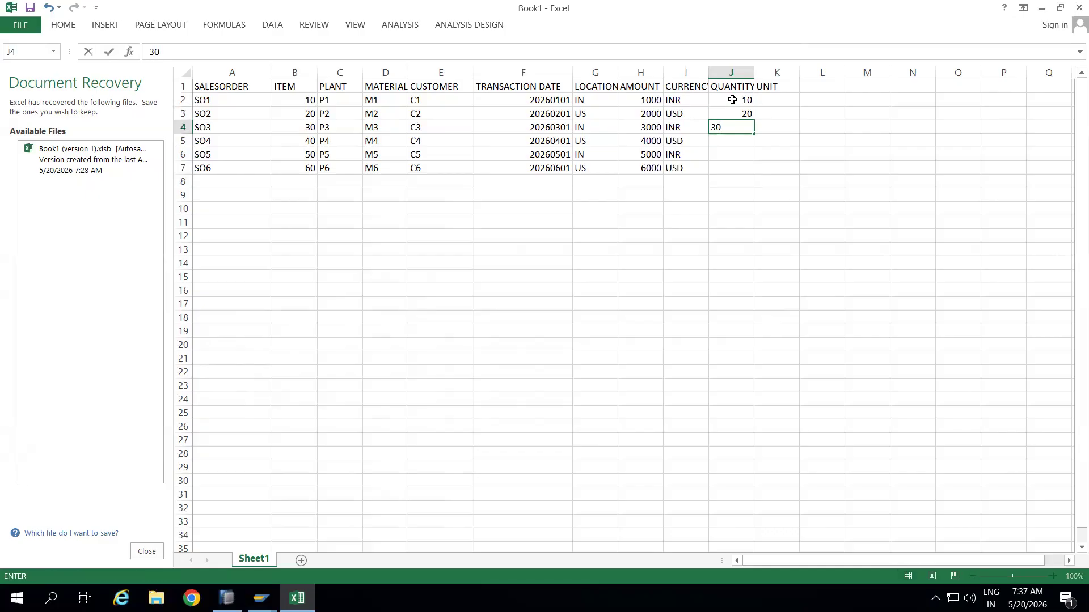
left_click(766, 194)
left_click_drag(730, 101, 755, 171)
- Enter the unit PC under UNIT in K2 and K3
left_click(776, 102)
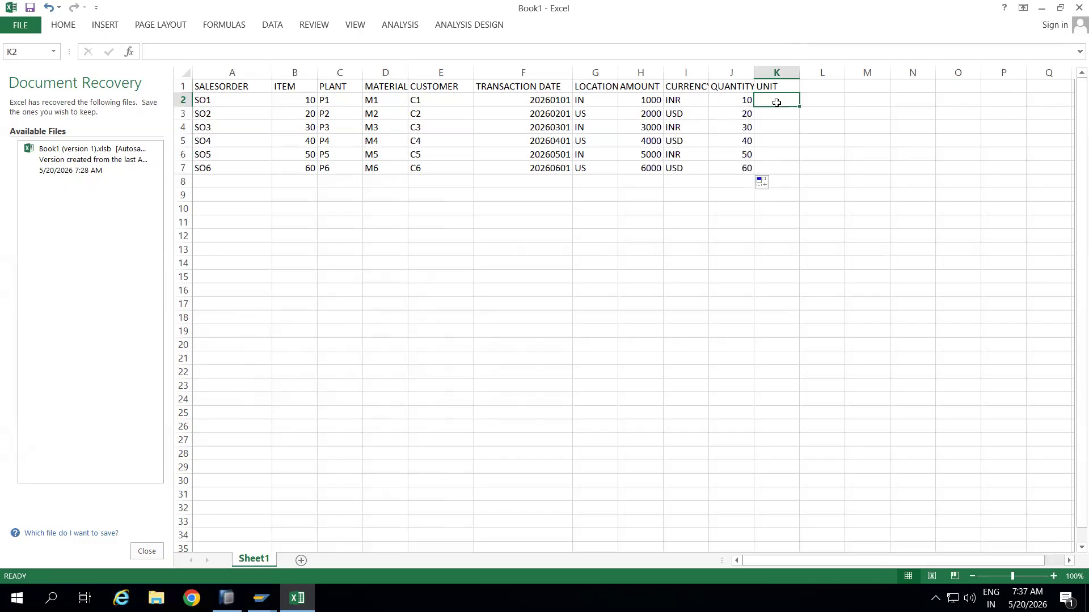
type("PC")
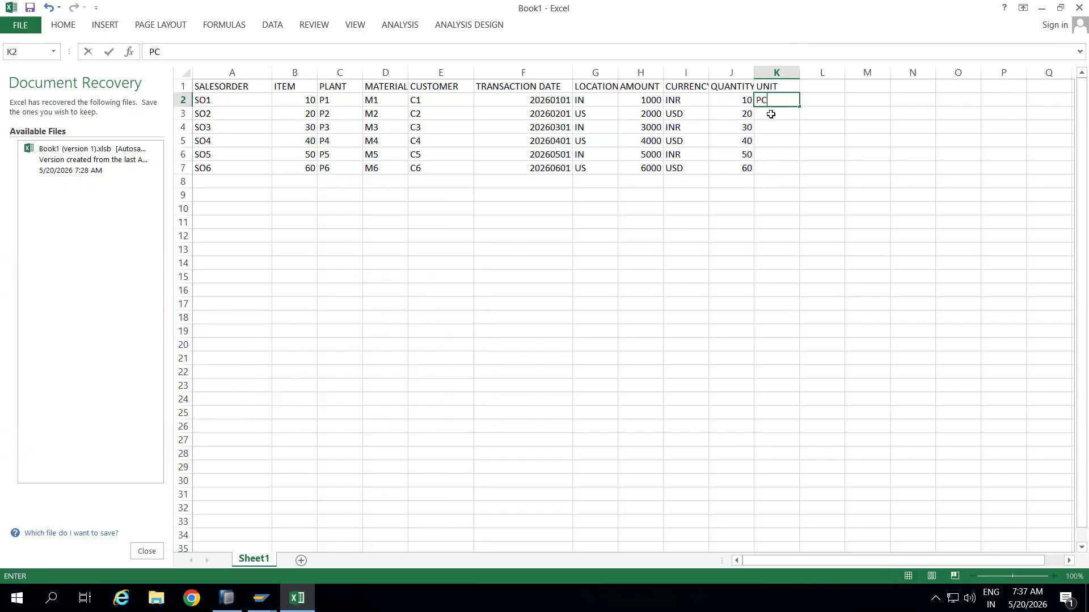
left_click(771, 116)
type("PC")
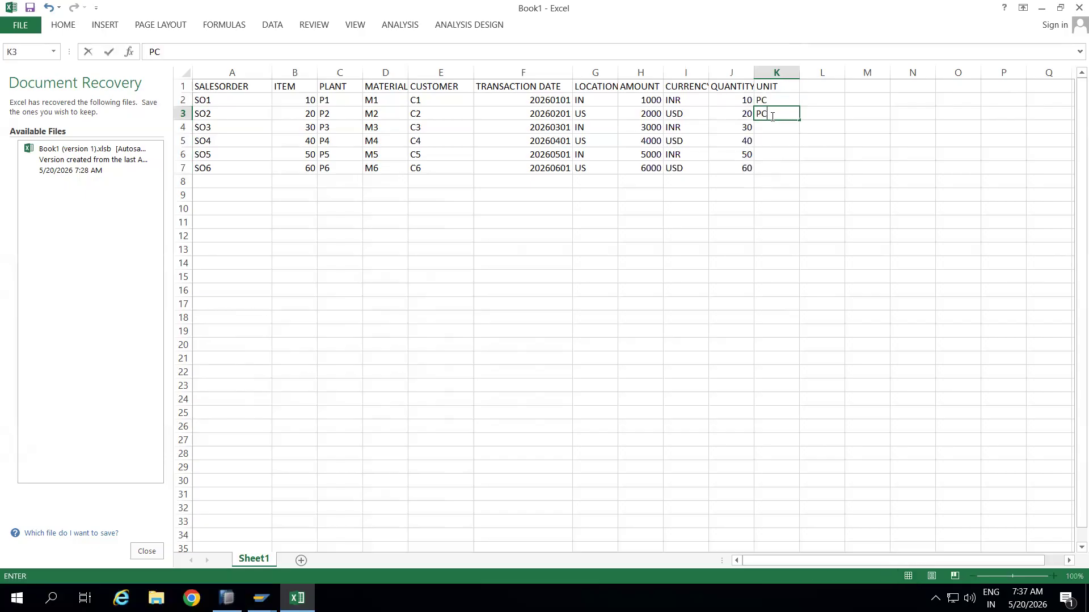
left_click(768, 126)
left_click(771, 104)
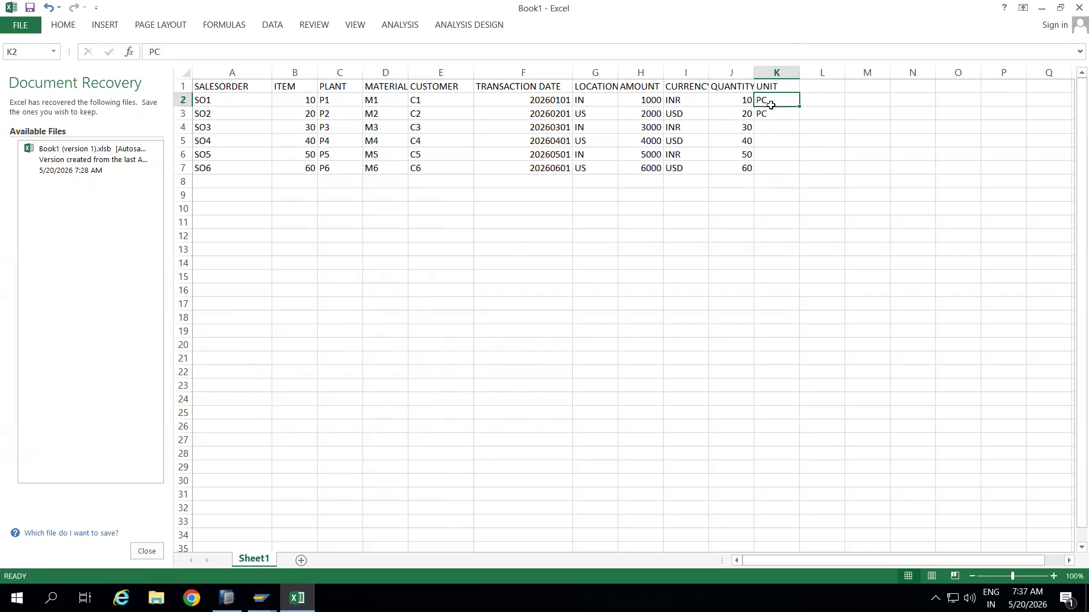
left_click_drag(770, 104, 770, 115)
- Enter KG under UNIT in K2 and K3, and fill it down to K7
left_click(772, 106)
type("KG")
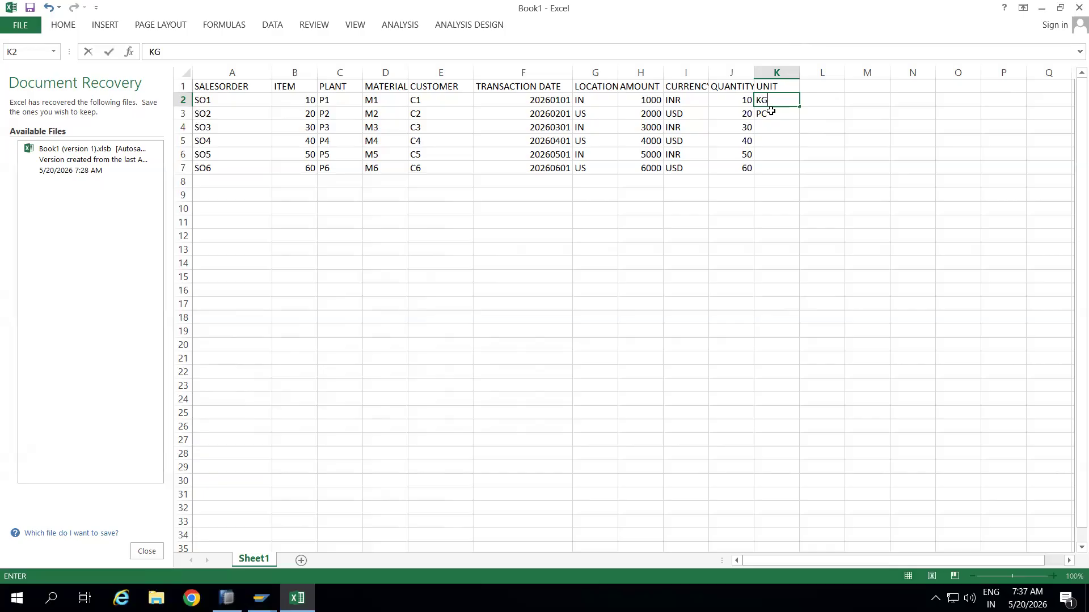
left_click(770, 112)
type("KG")
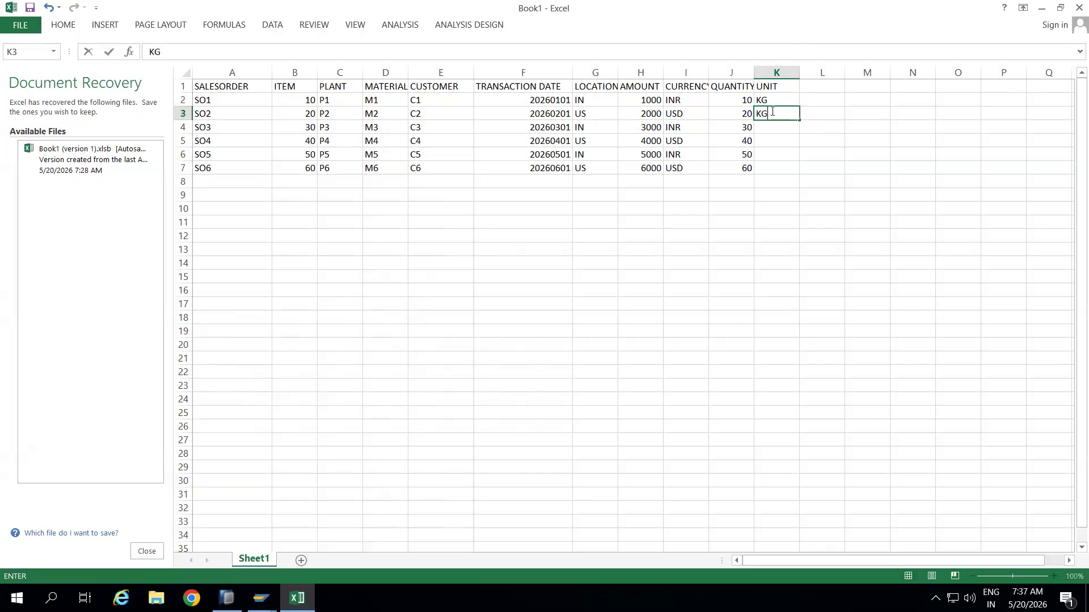
left_click_drag(769, 97, 796, 171)
left_click(679, 277)
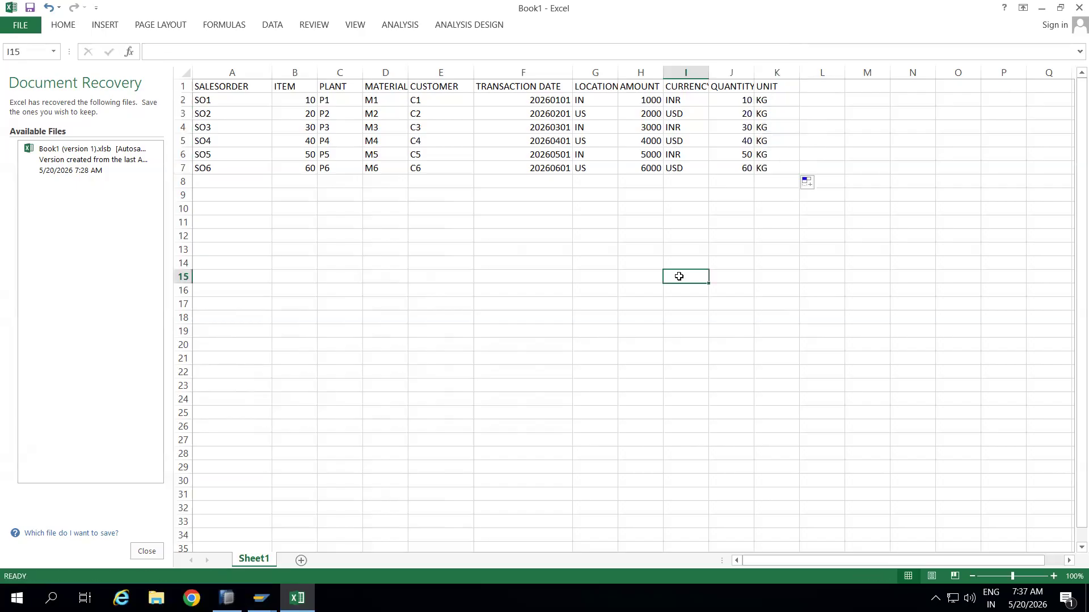
- Save the workbook to the Desktop as TRANSACTION_DATA in CSV (Comma delimited) format
key("ctrl+s")
left_click(365, 202)
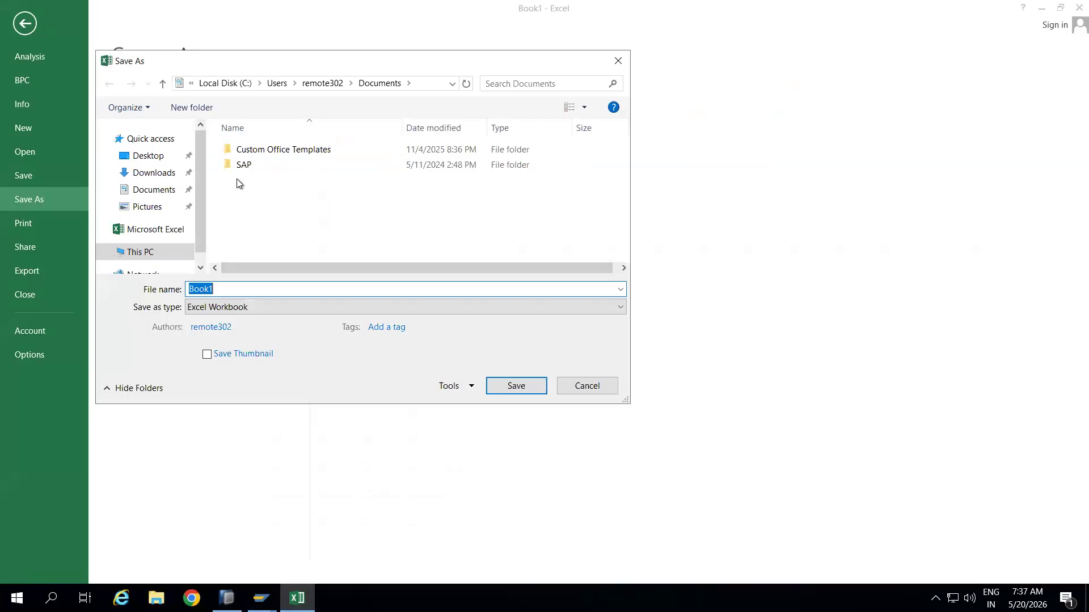
left_click(149, 156)
double_click(226, 289)
type("TRANSACTION")
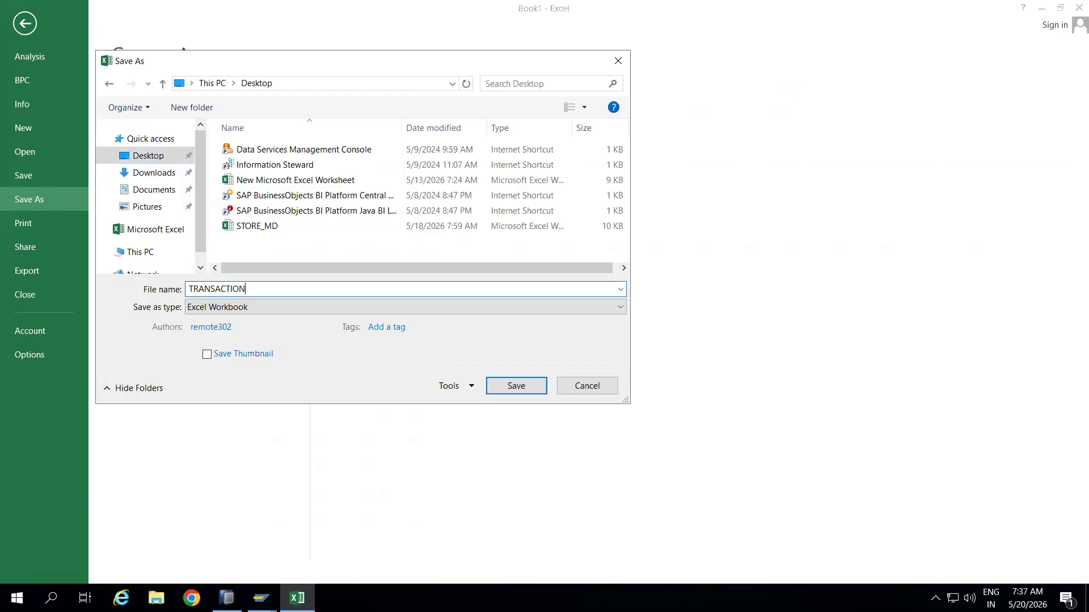
type("_DATA")
left_click(391, 308)
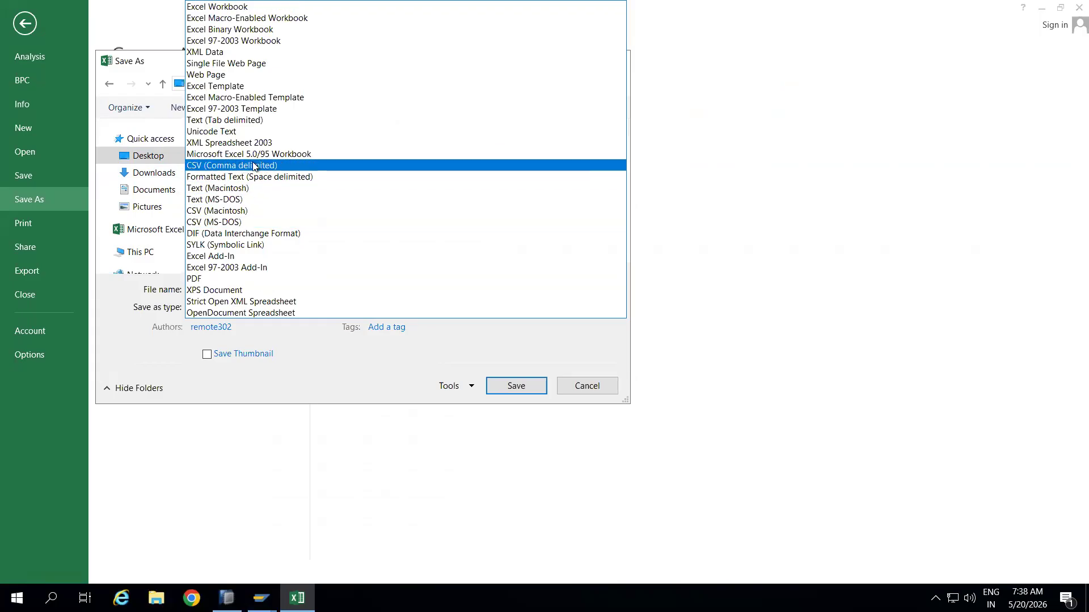
left_click(293, 165)
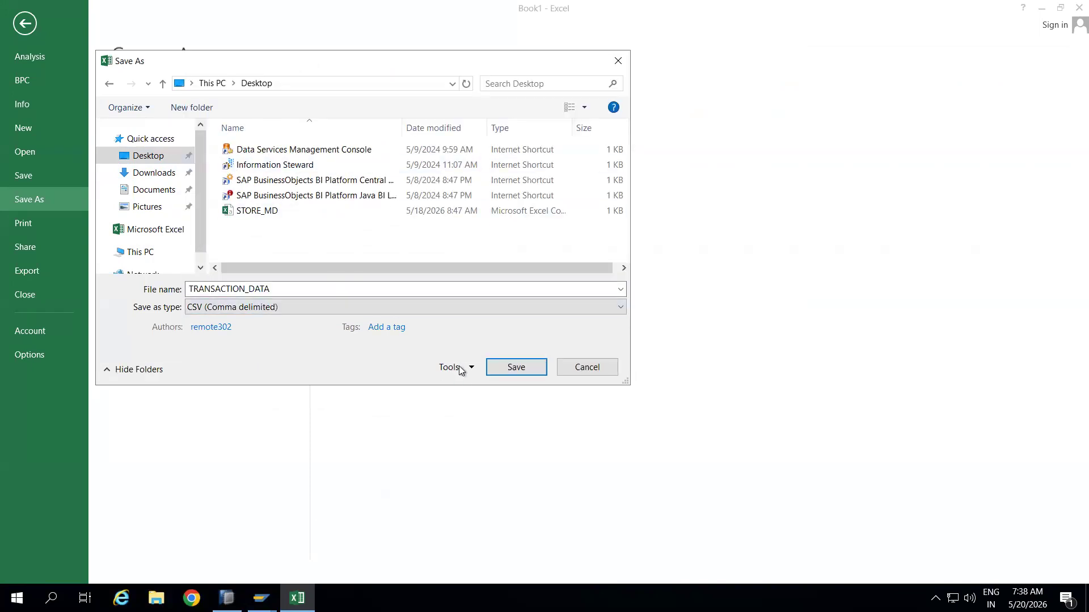
left_click(514, 367)
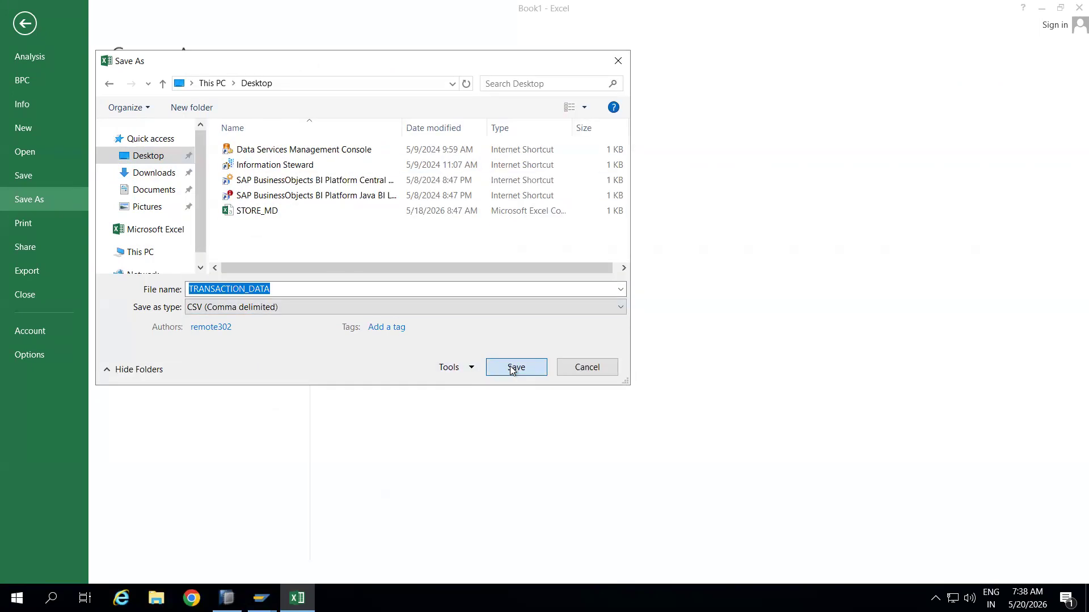
left_click(493, 339)
left_click(437, 251)
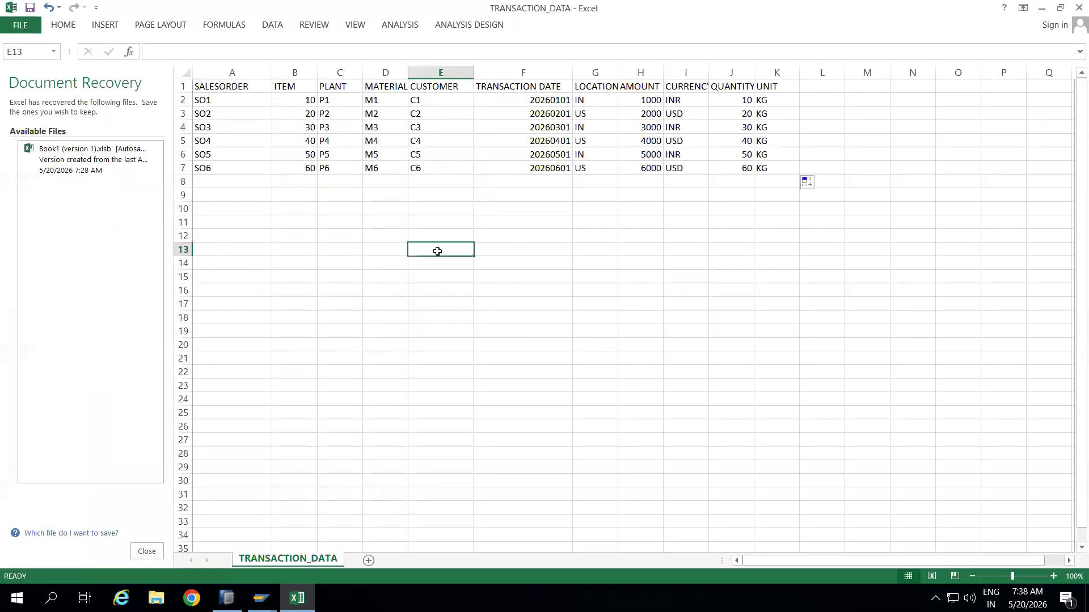
- Dismiss the Document Recovery list and close the TRANSACTION_DATA workbook
left_click(147, 551)
left_click(338, 229)
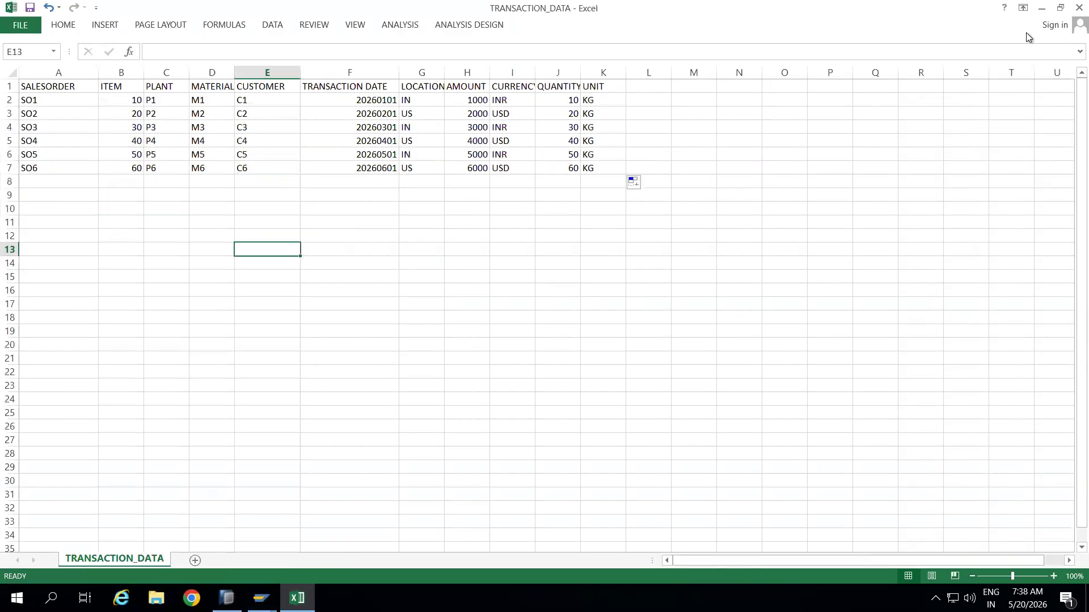
left_click(1079, 7)
left_click(560, 316)
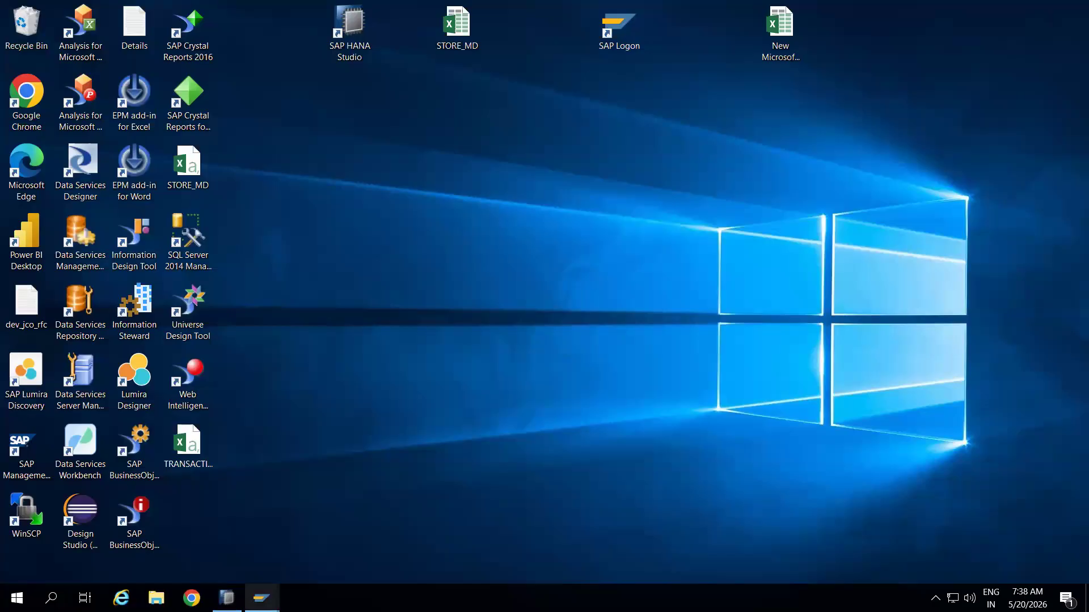
- Switch to the SAP Data Warehousing Workbench: Modeling window
mouse_move(261, 598)
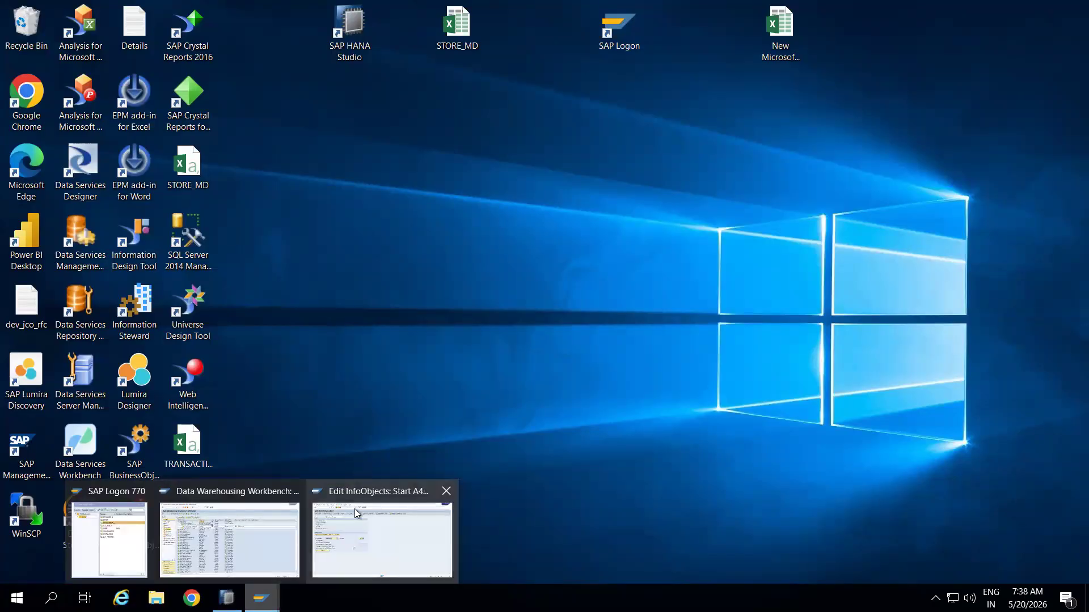
mouse_move(355, 508)
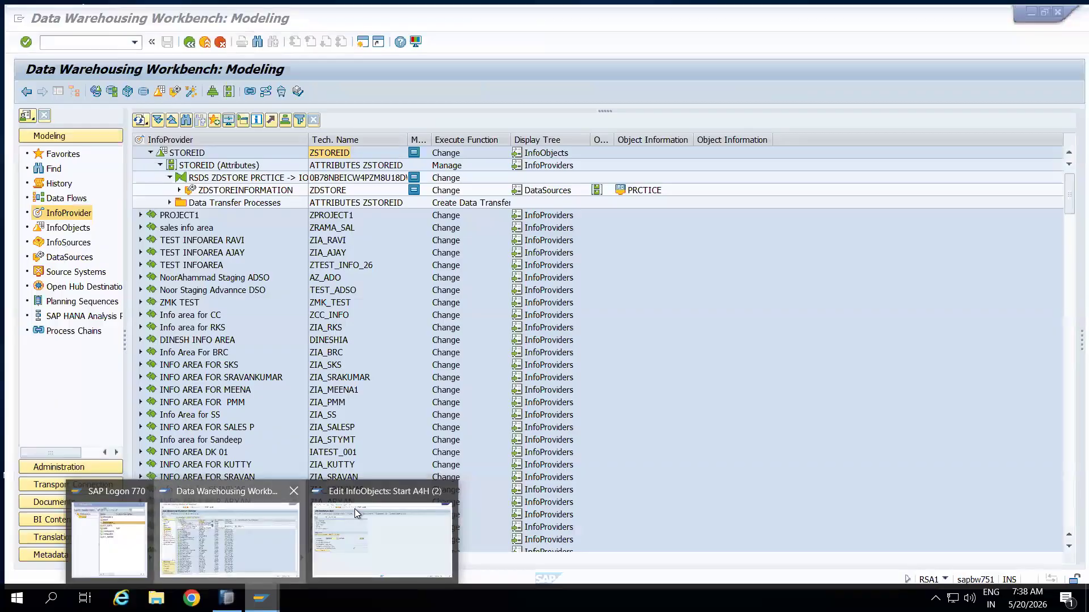
left_click(233, 516)
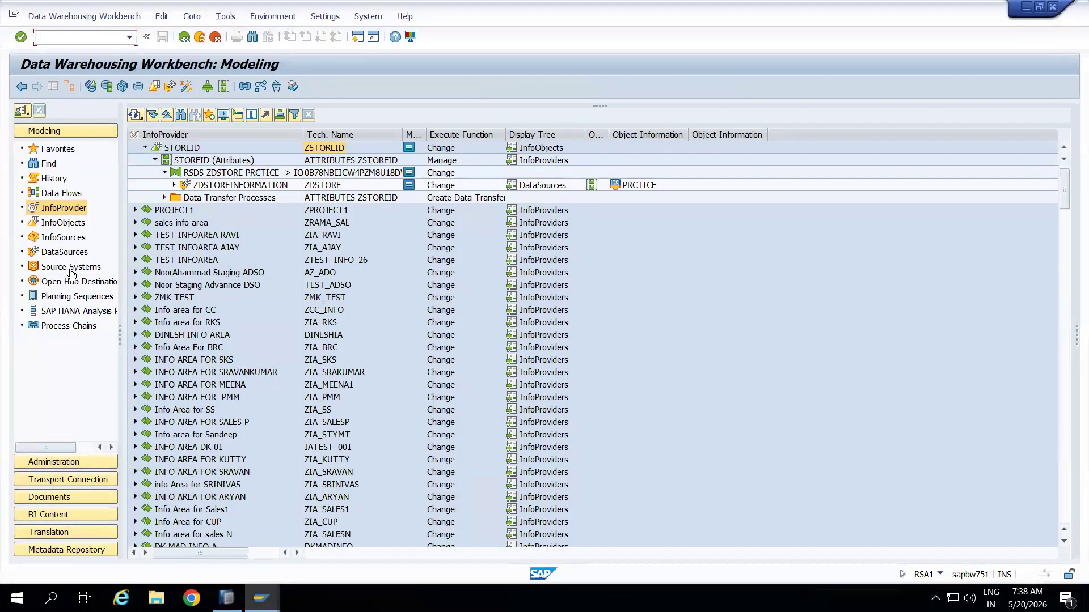
- Display the DataSource tree of the PRCTICE source system in the File folder of the source systems
left_click(68, 271)
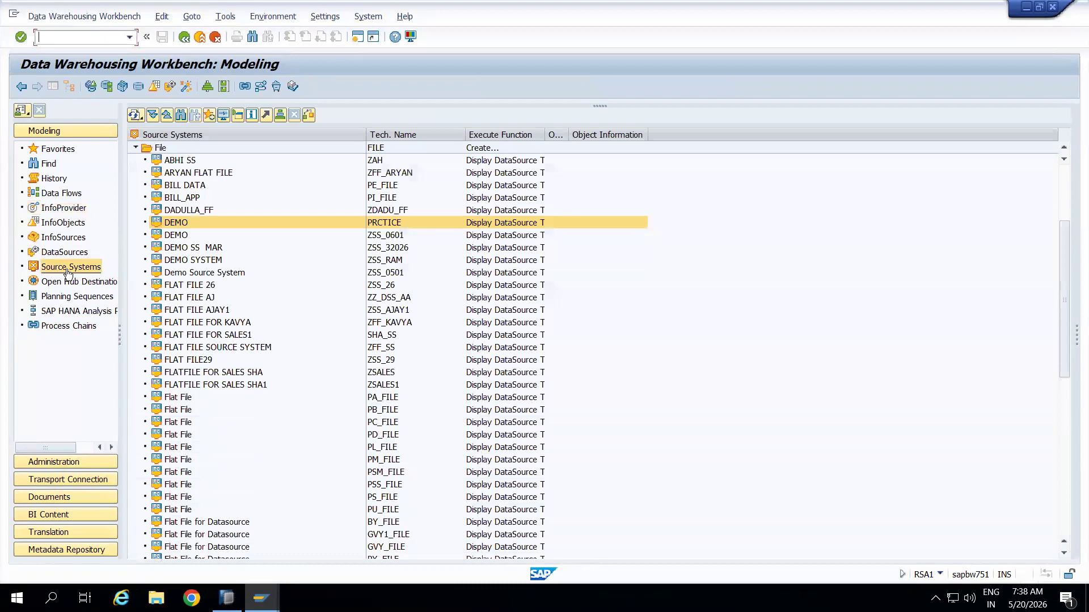
left_click(135, 148)
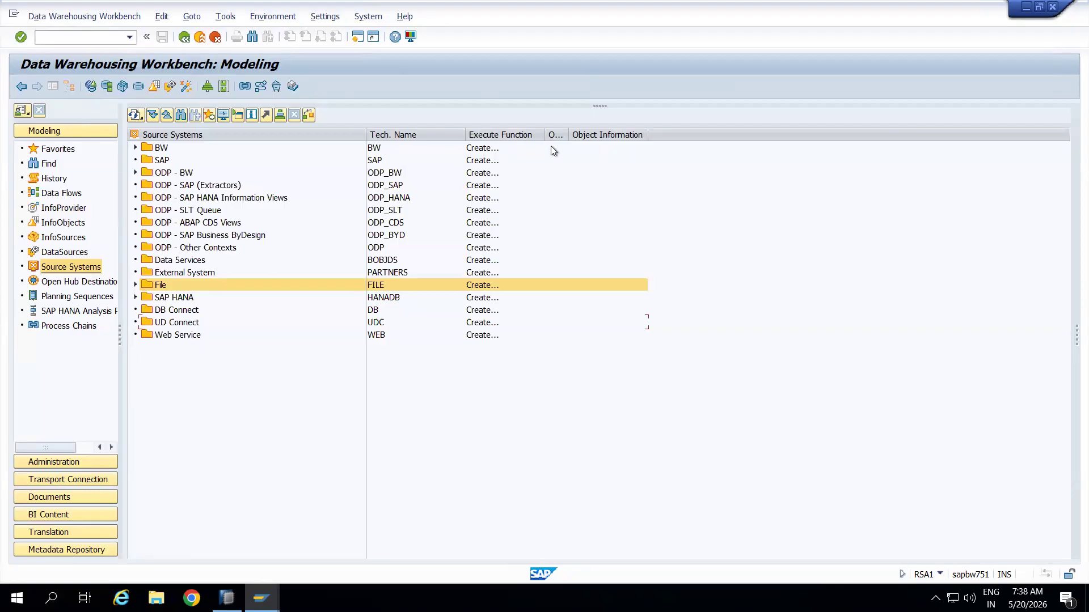
left_click_drag(545, 134, 594, 136)
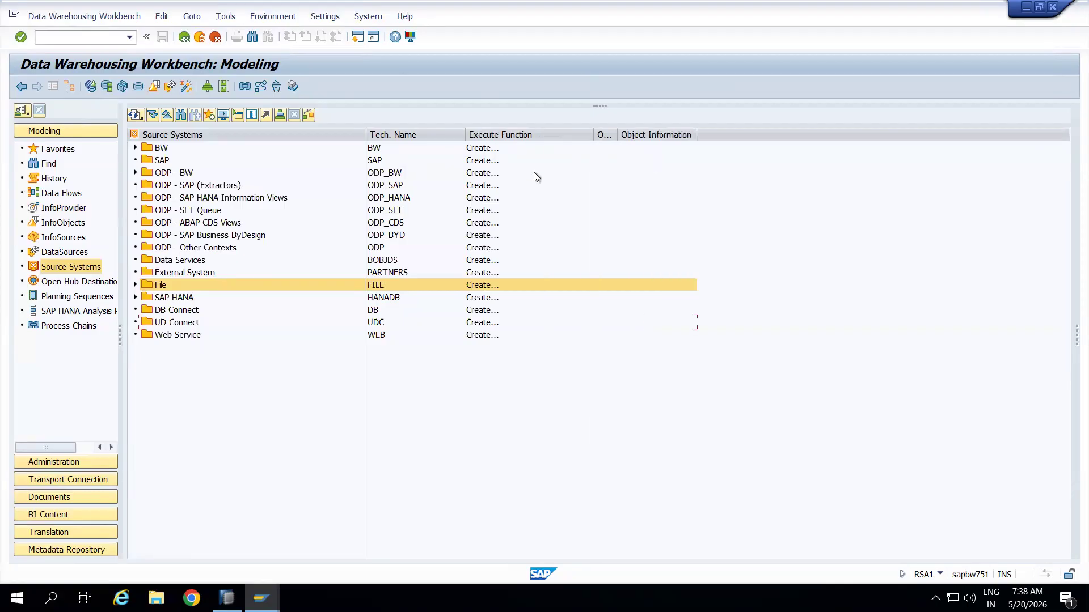
left_click(136, 285)
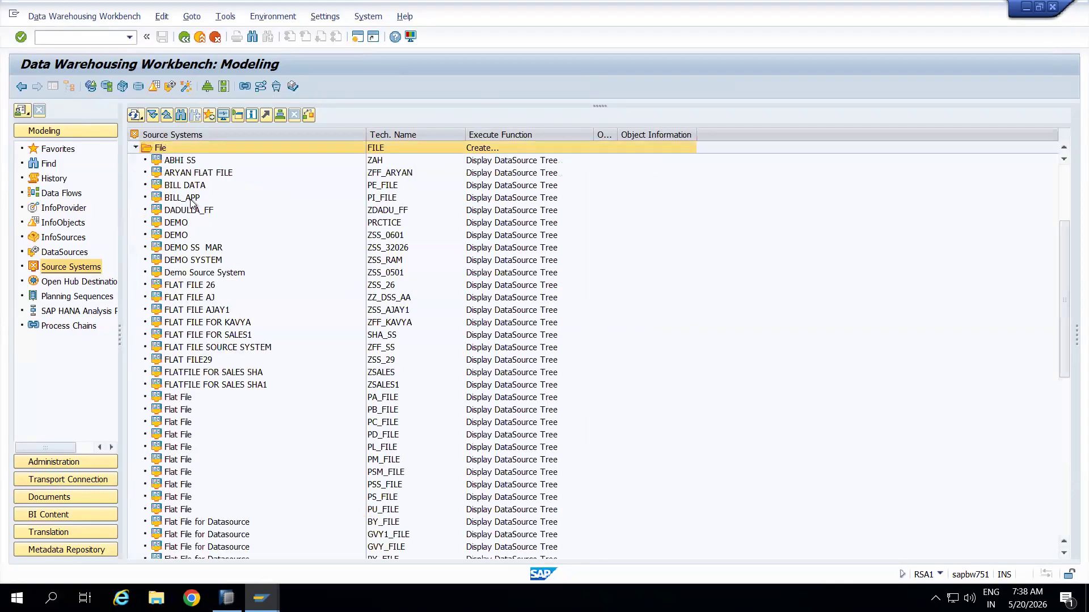
left_click(389, 225)
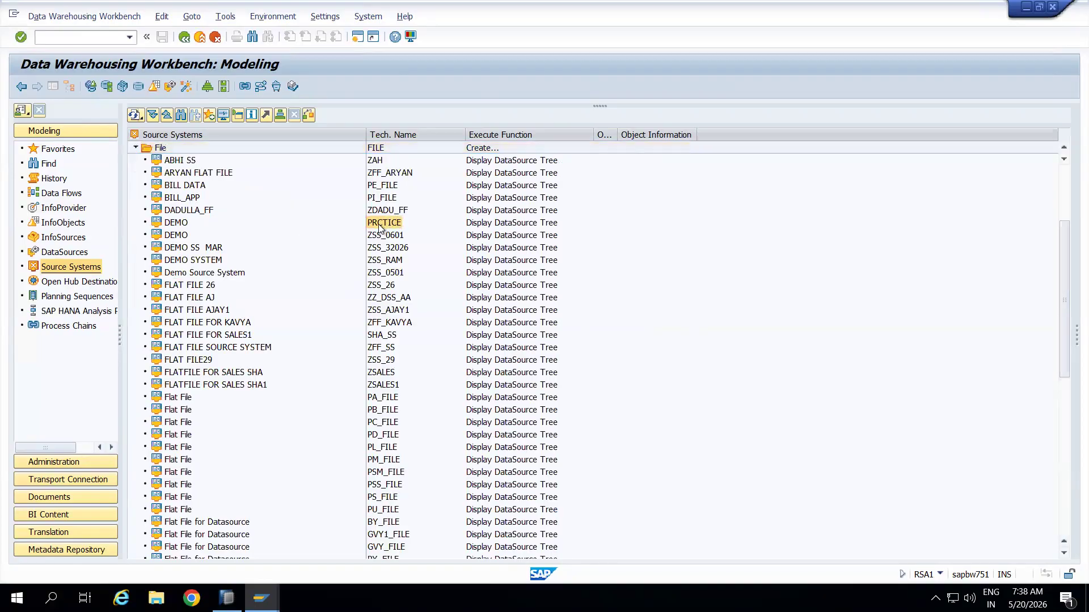
double_click(380, 227)
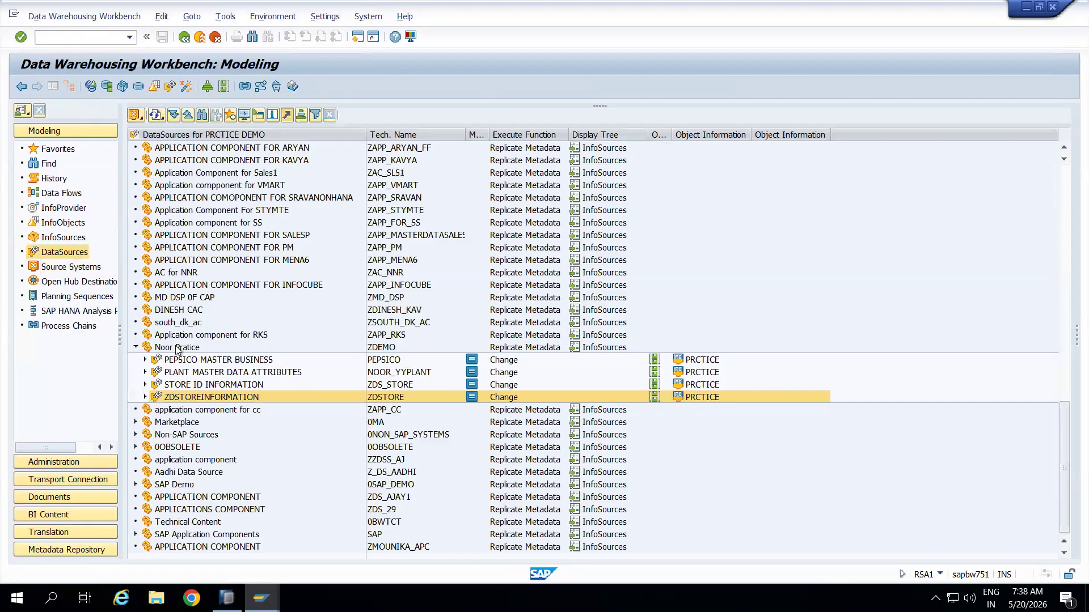
- Create the DataSource ZDS_TRANS with data type Transaction Data under the ZDEMO application component
left_click(178, 348)
right_click(178, 349)
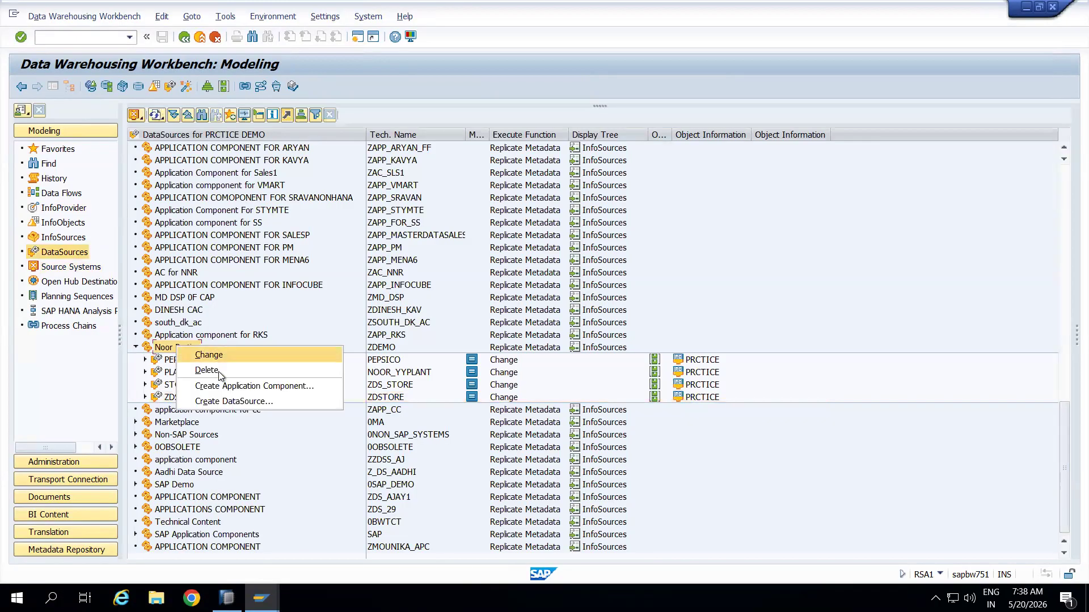
left_click(233, 401)
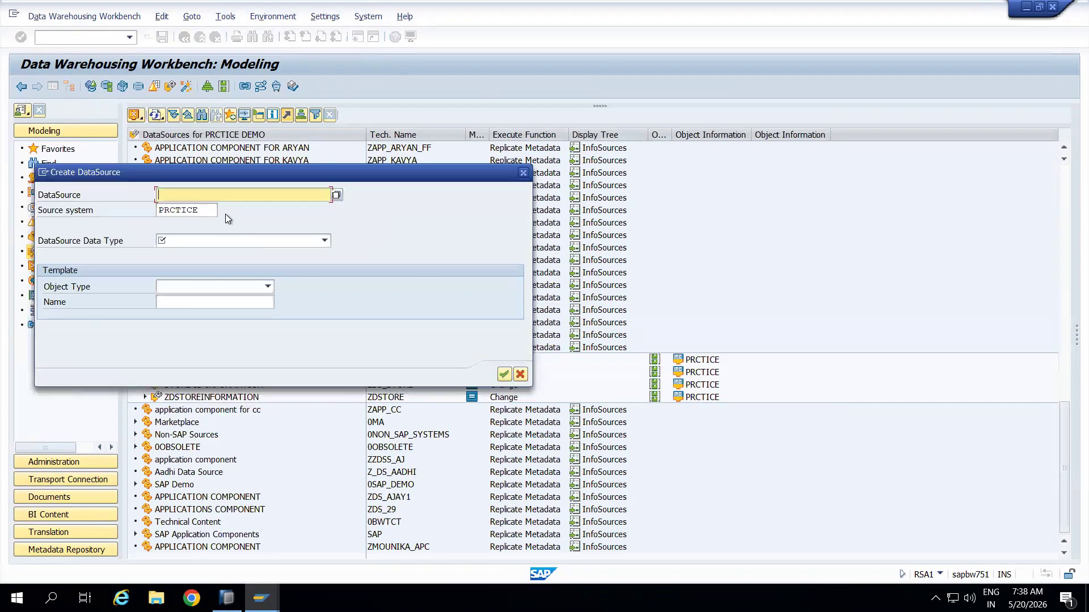
type("ZDS_")
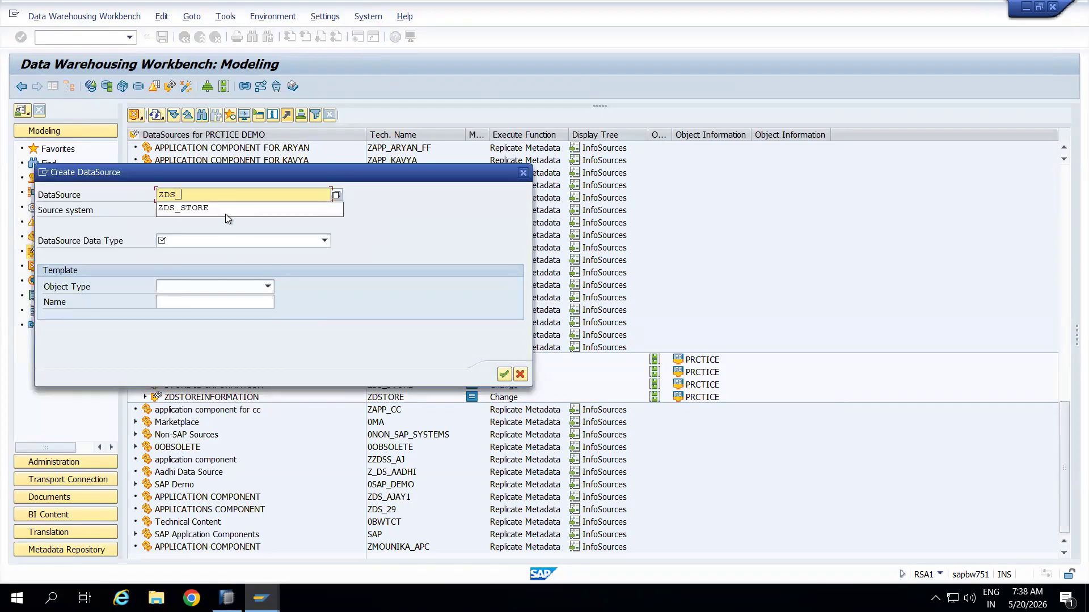
type("TRANS")
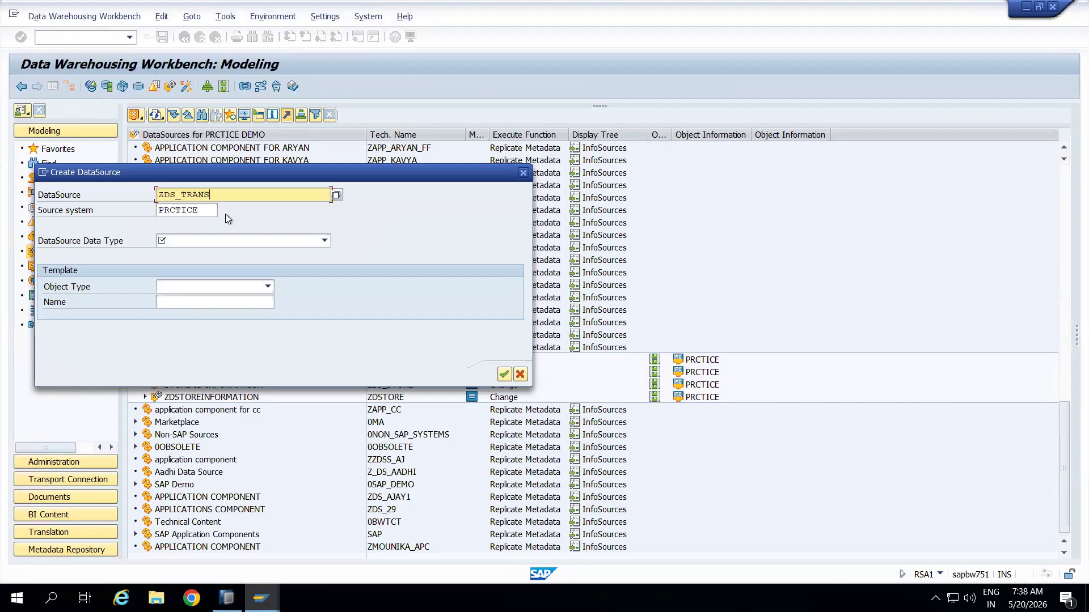
left_click(264, 239)
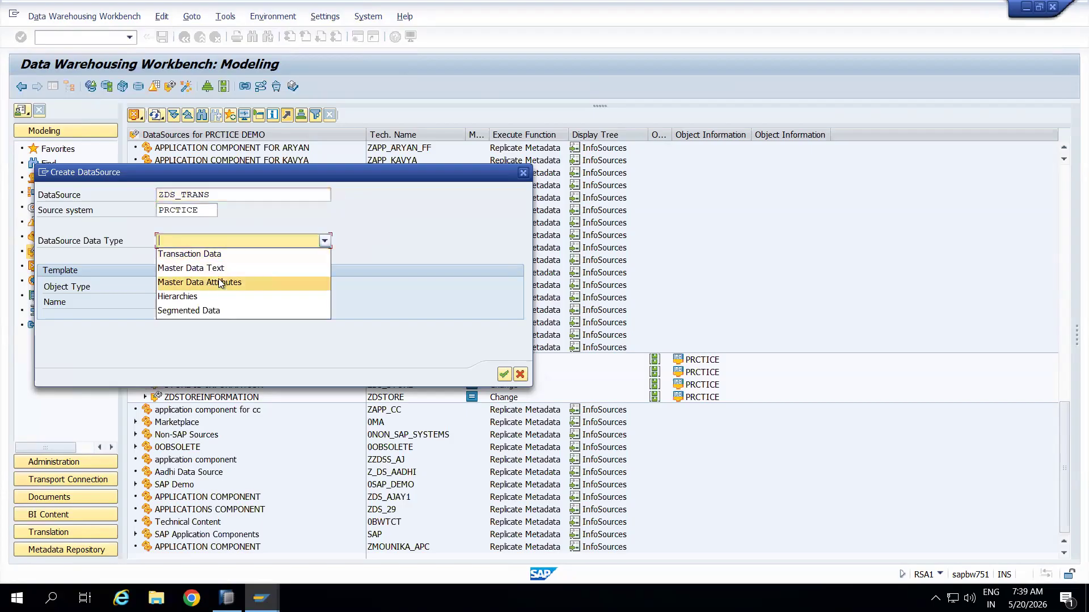
left_click(189, 254)
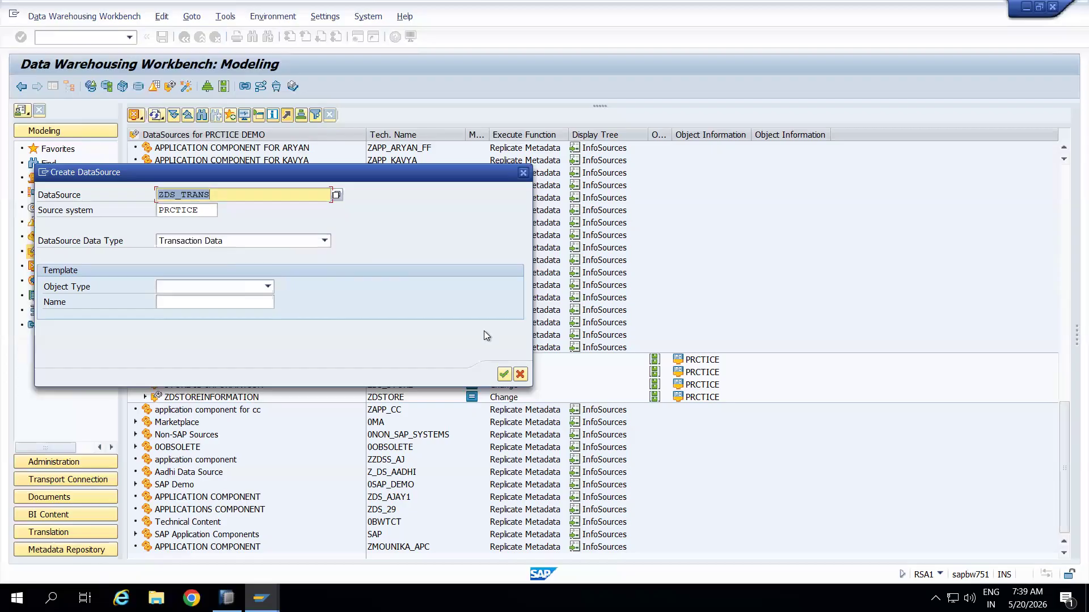
left_click(504, 375)
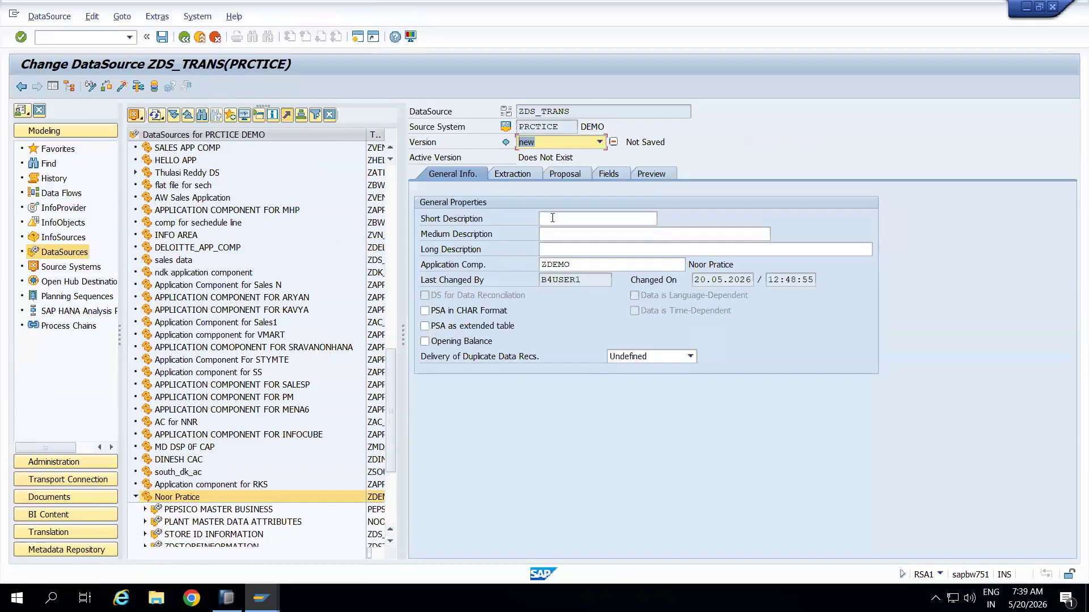
- Enter TRANSACTION DATA as the short, medium and long descriptions of the DataSource
left_click(552, 217)
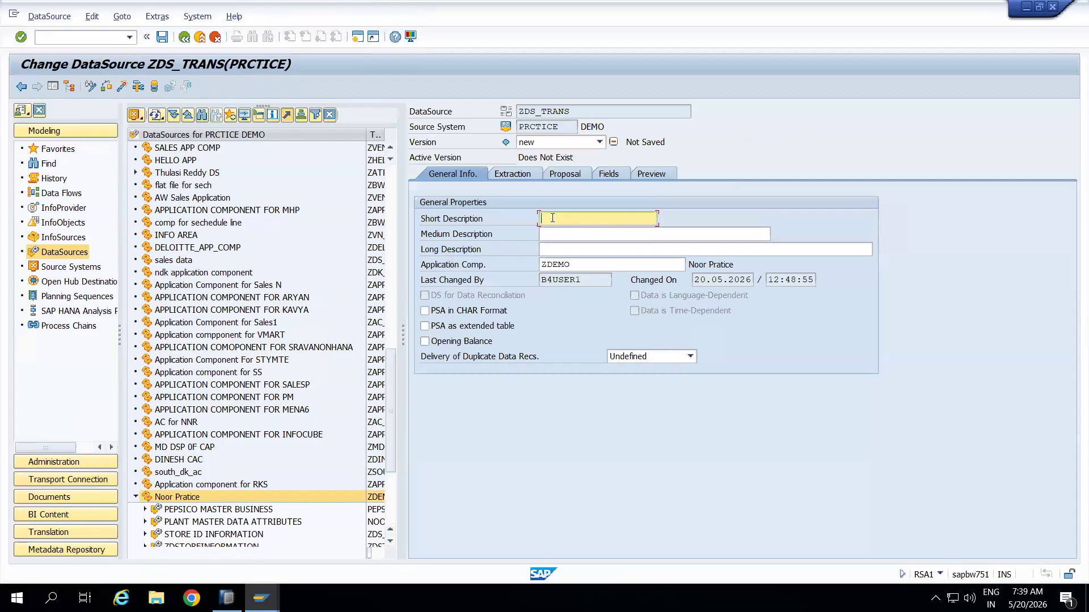
type("TRANSACTION DATA")
left_click_drag(636, 219, 522, 221)
key("ctrl+c")
left_click(561, 234)
key("ctrl+v")
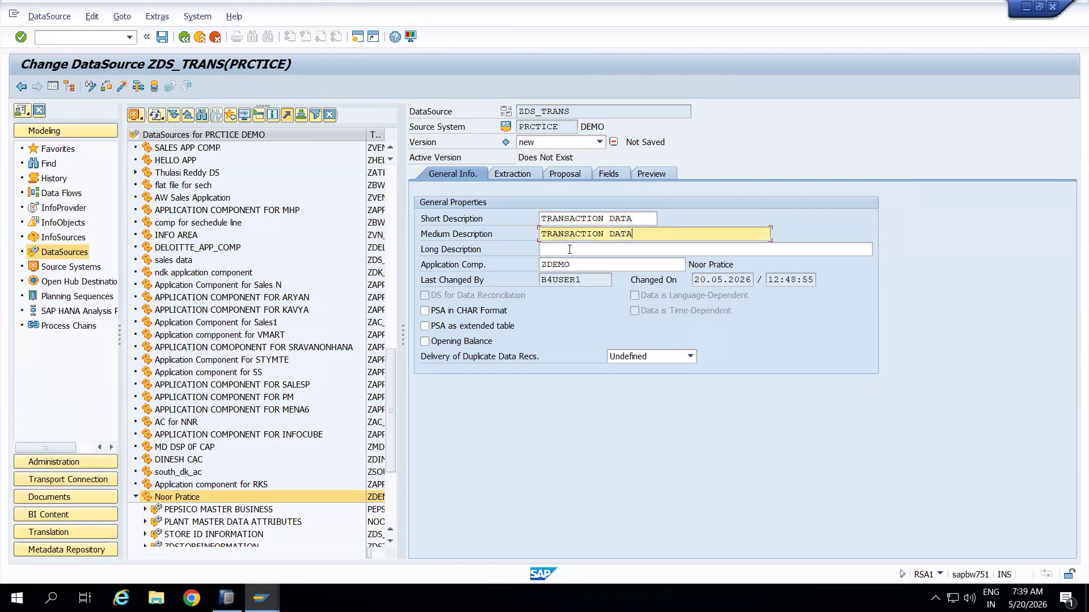
left_click(570, 249)
key("ctrl+v")
- In the extraction settings, choose the adapter Load Text-Type File from Local Workstation and select TRANSACTION_DATA.csv from the Desktop as the file
left_click(521, 175)
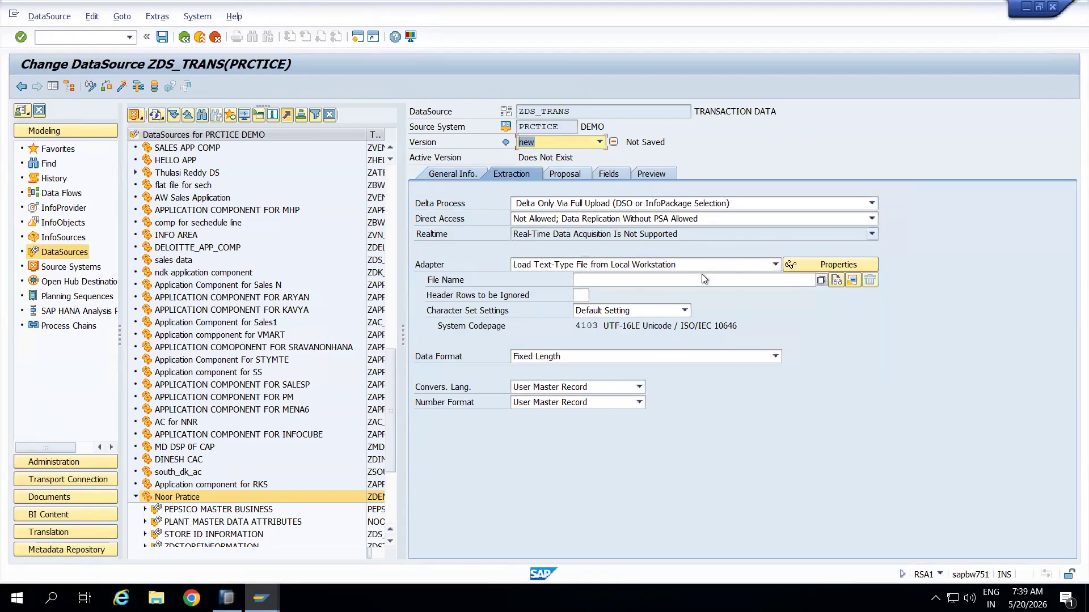
left_click(774, 266)
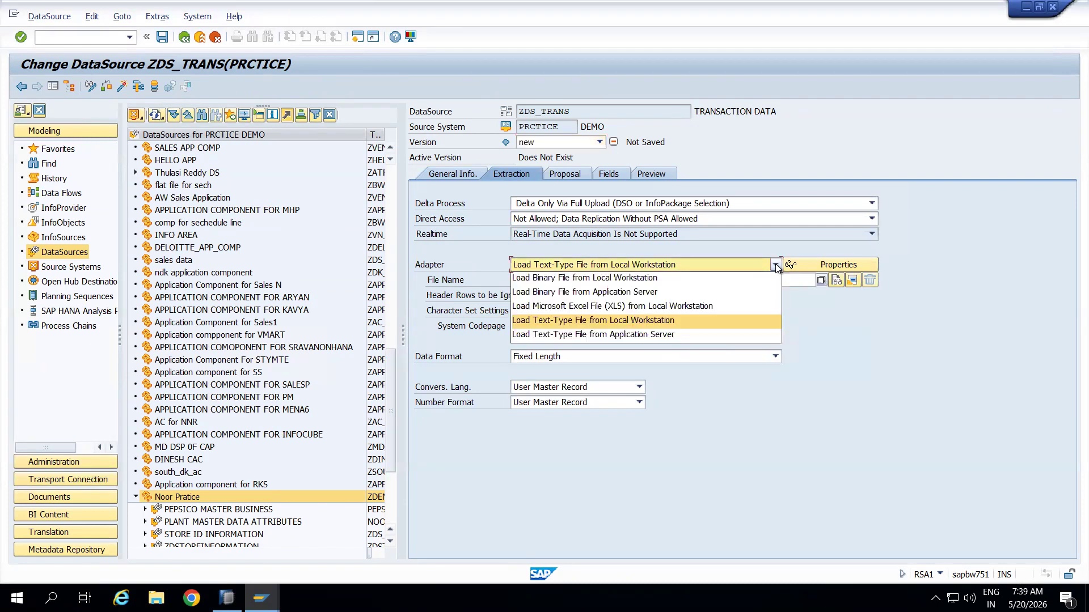
left_click(659, 322)
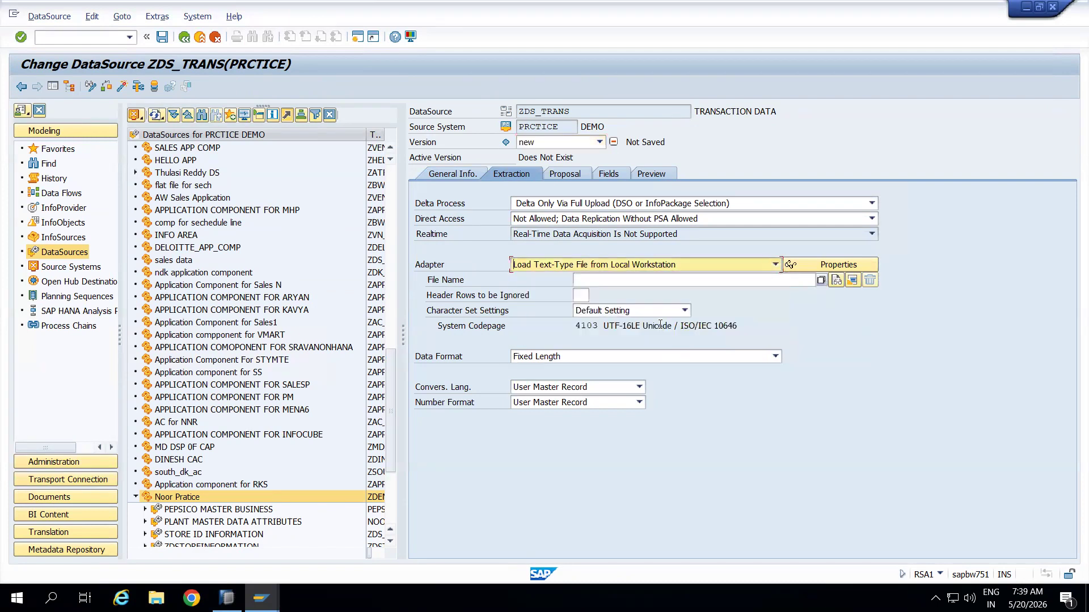
left_click(821, 280)
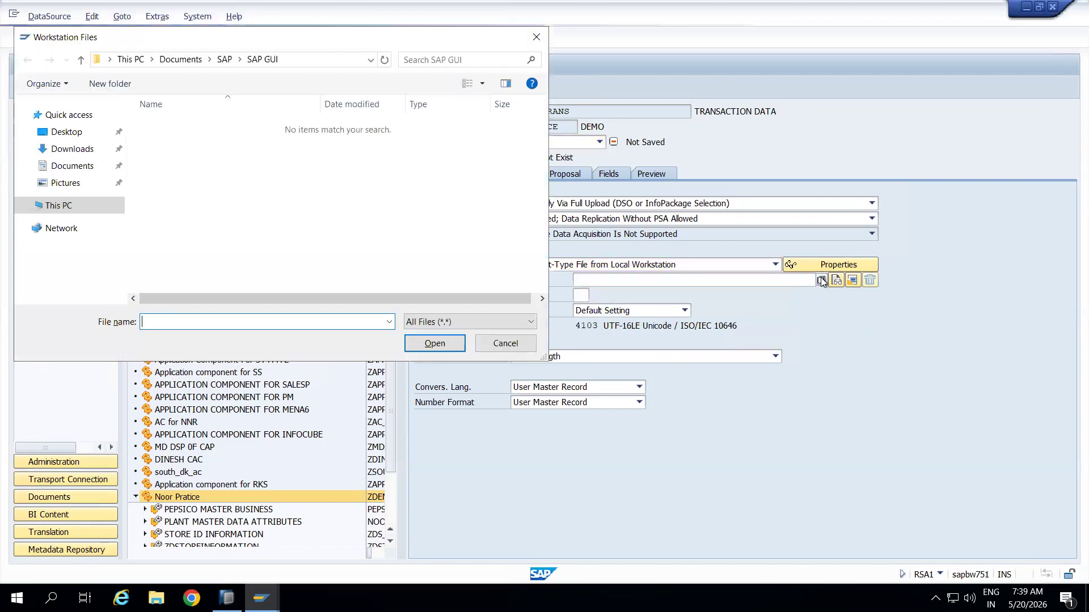
left_click(536, 36)
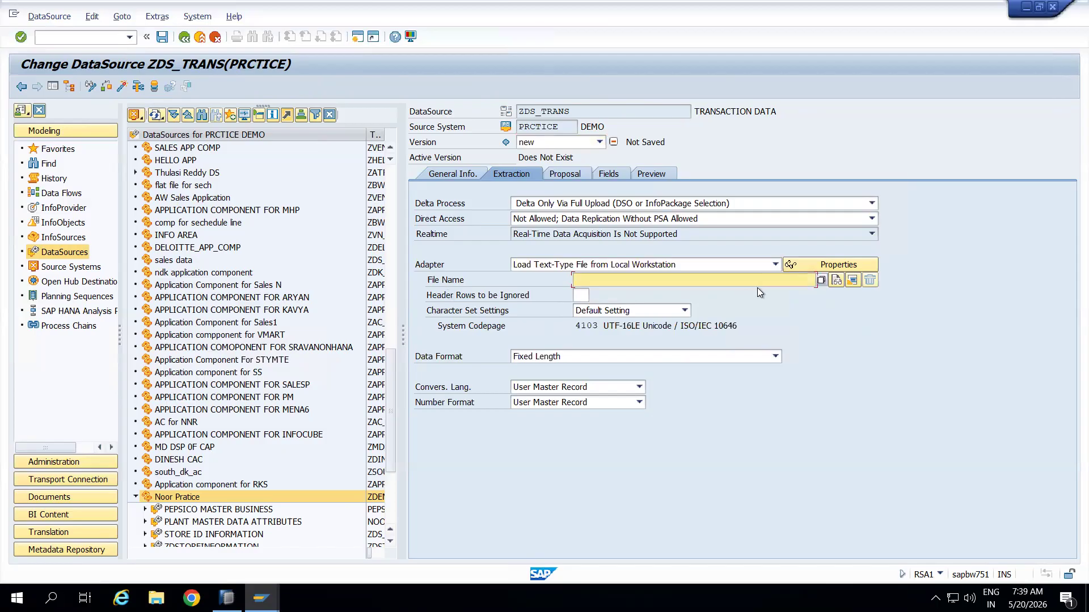
left_click(821, 280)
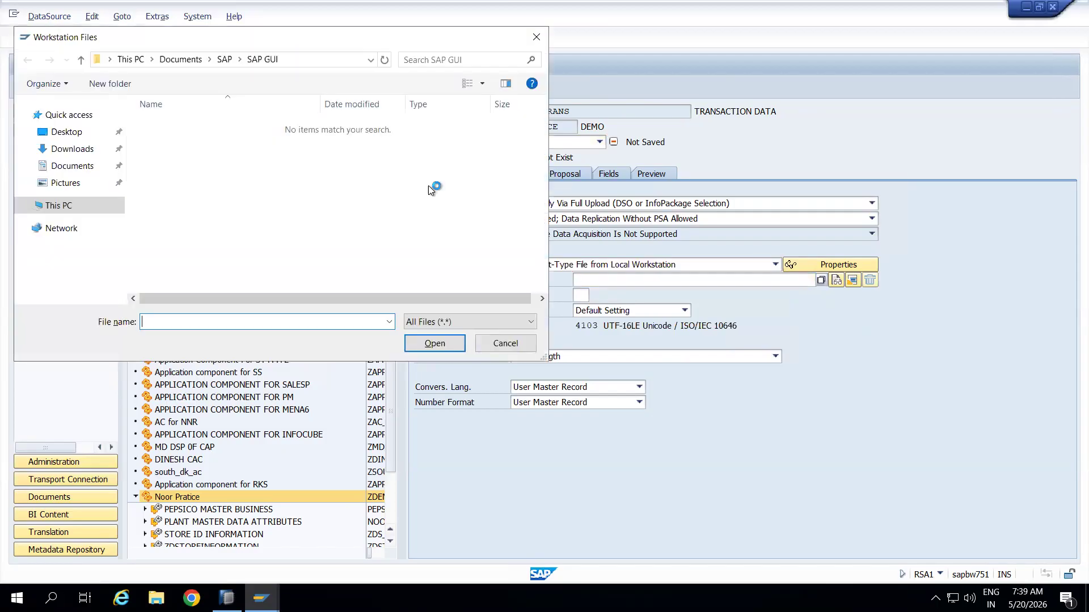
left_click(67, 132)
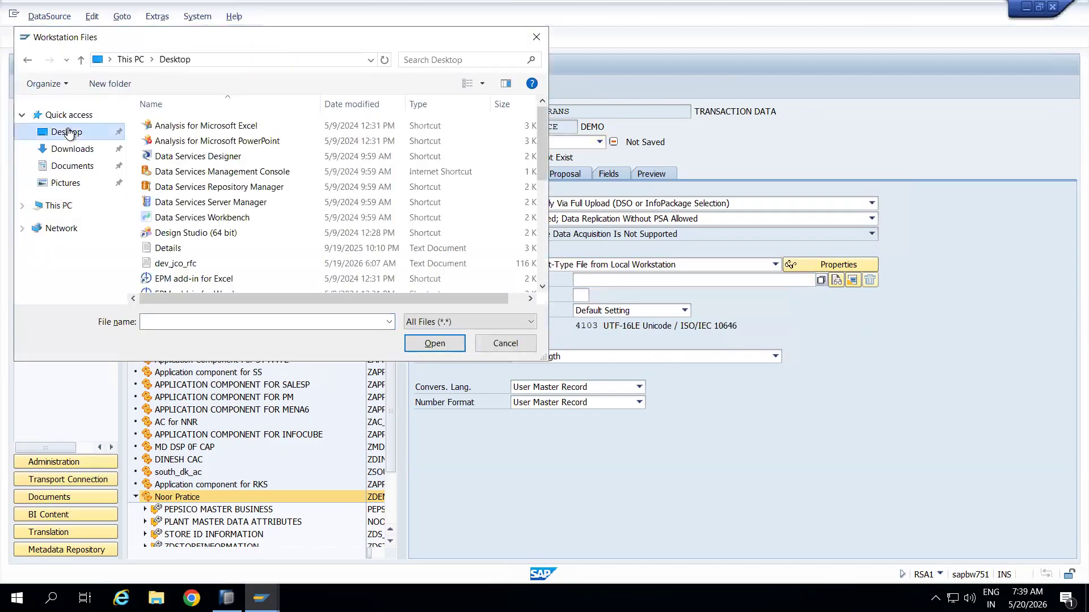
left_click(541, 233)
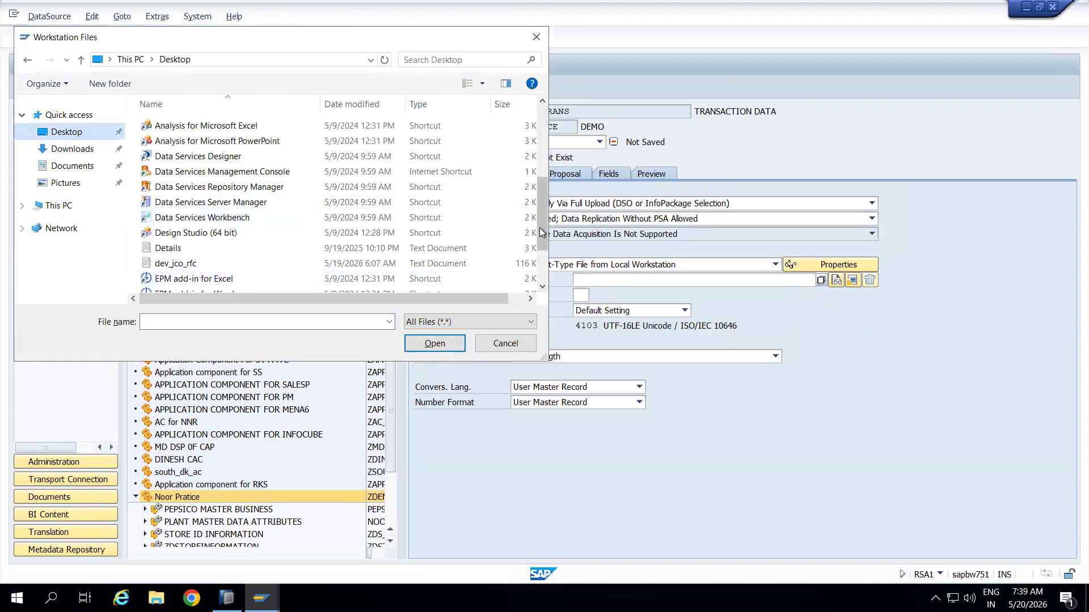
left_click(545, 268)
left_click(185, 256)
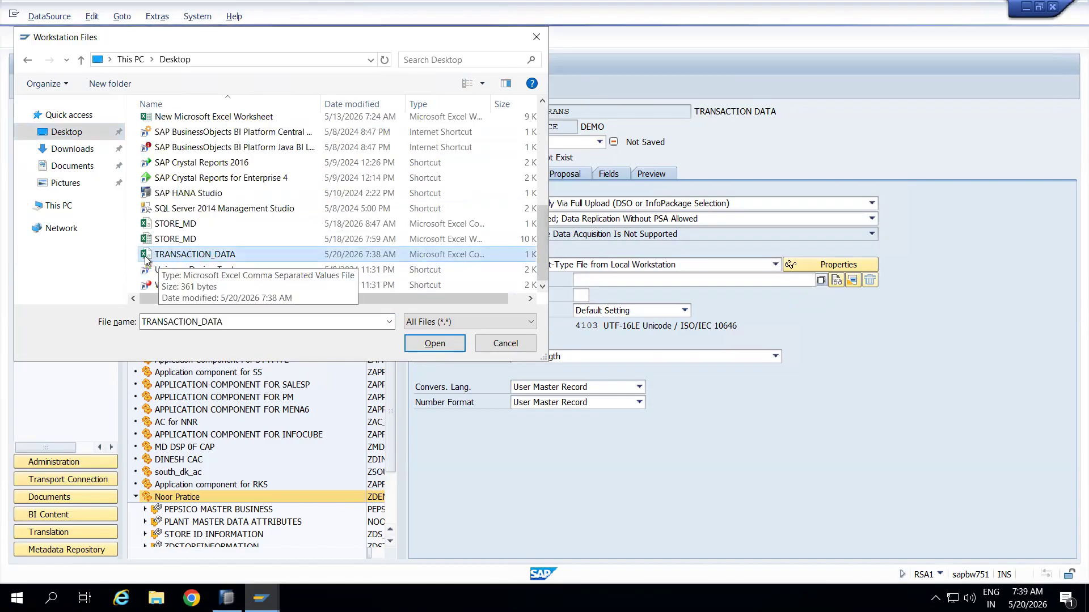
left_click(418, 340)
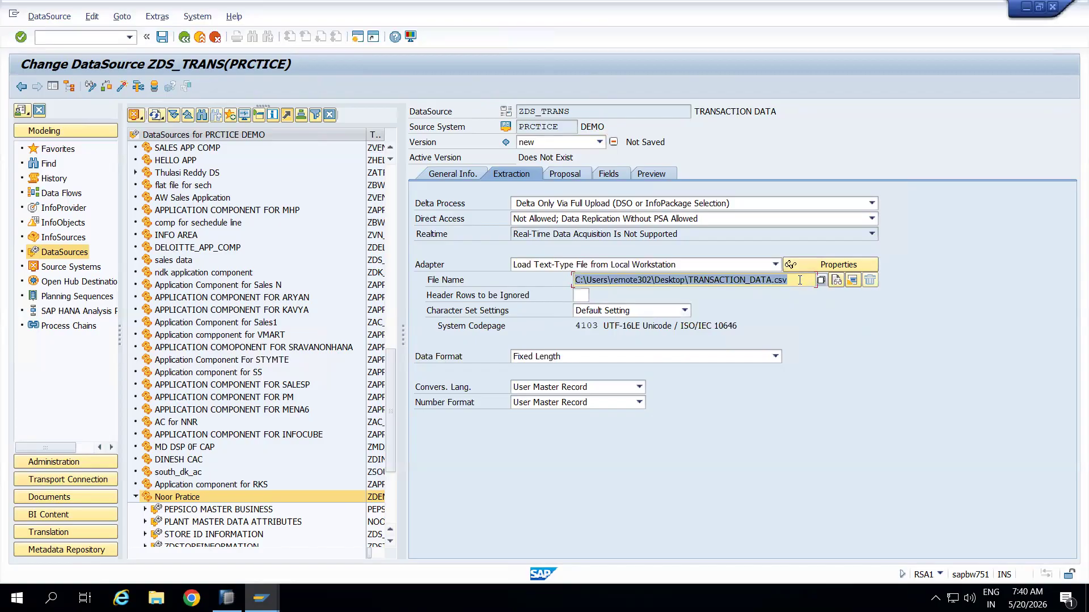
- Set the header rows to be ignored to 1 and the data format to Separated with Separator (for Example, CSV)
left_click(581, 294)
type("1")
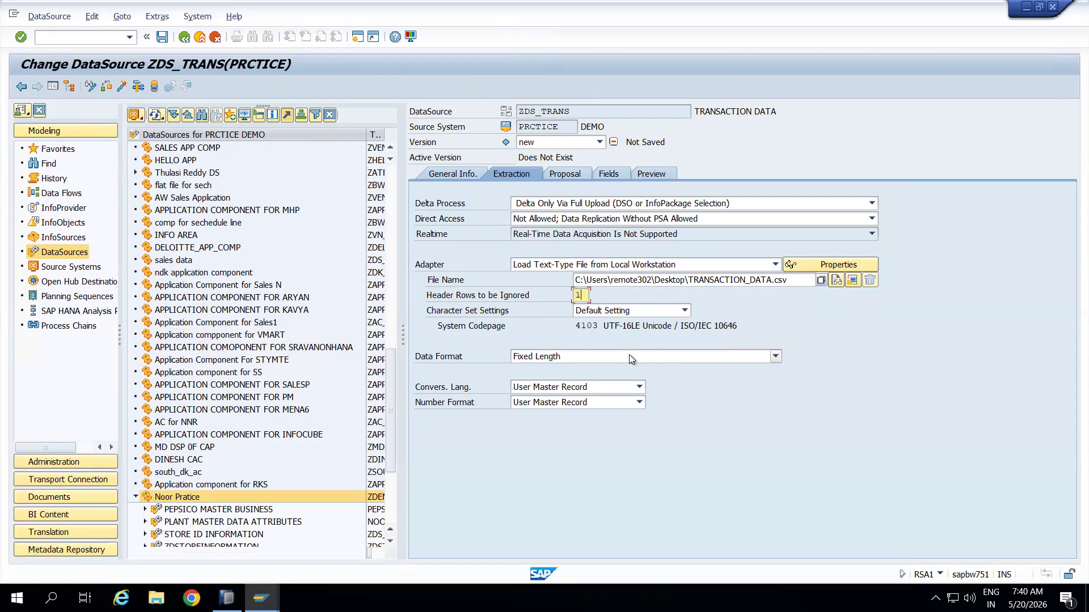
left_click(611, 357)
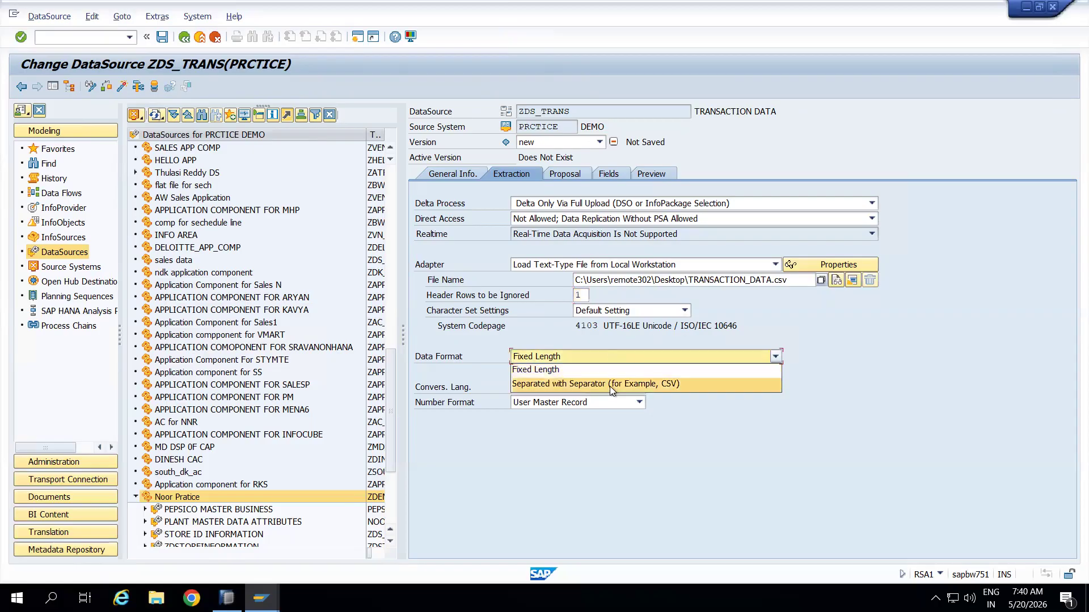
left_click(610, 384)
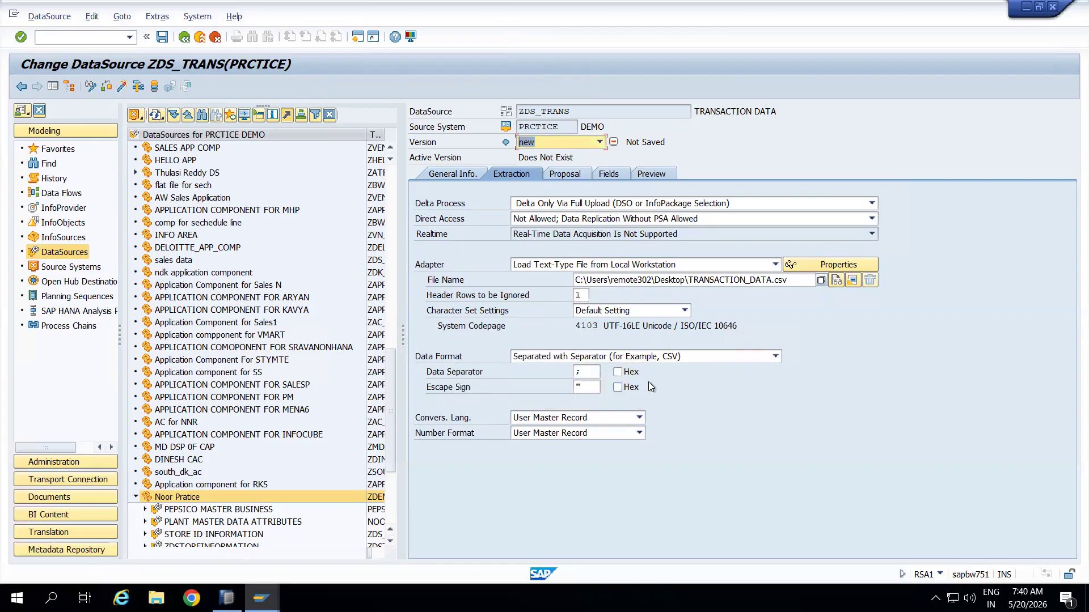
- Set the data separator to a comma (,) and the escape sign to a semicolon (;)
left_click(590, 373)
key("BackSpace")
type(",")
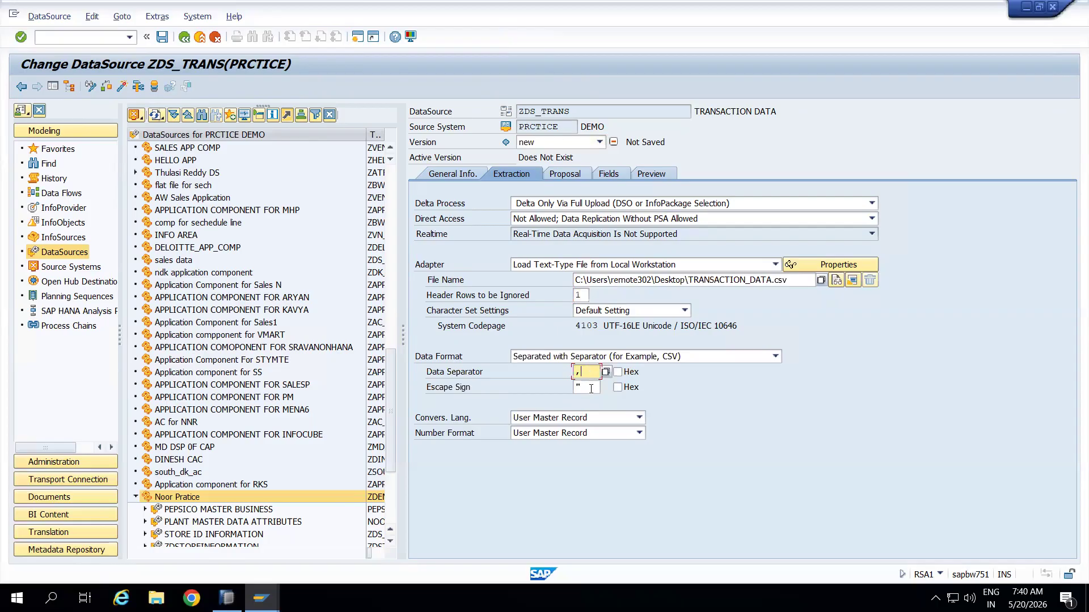
left_click(591, 389)
key("BackSpace")
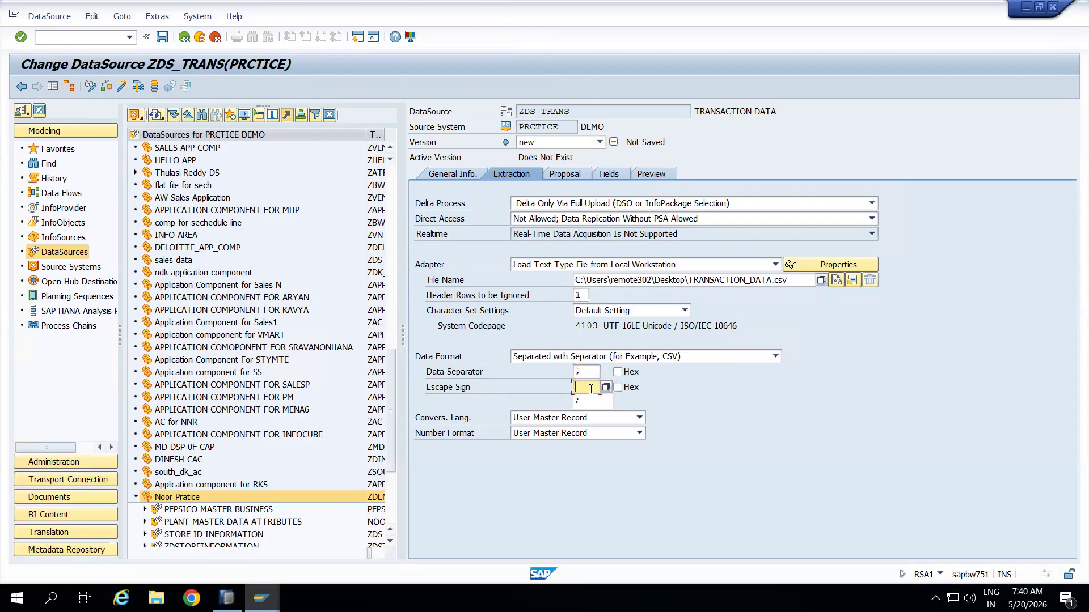
type(";")
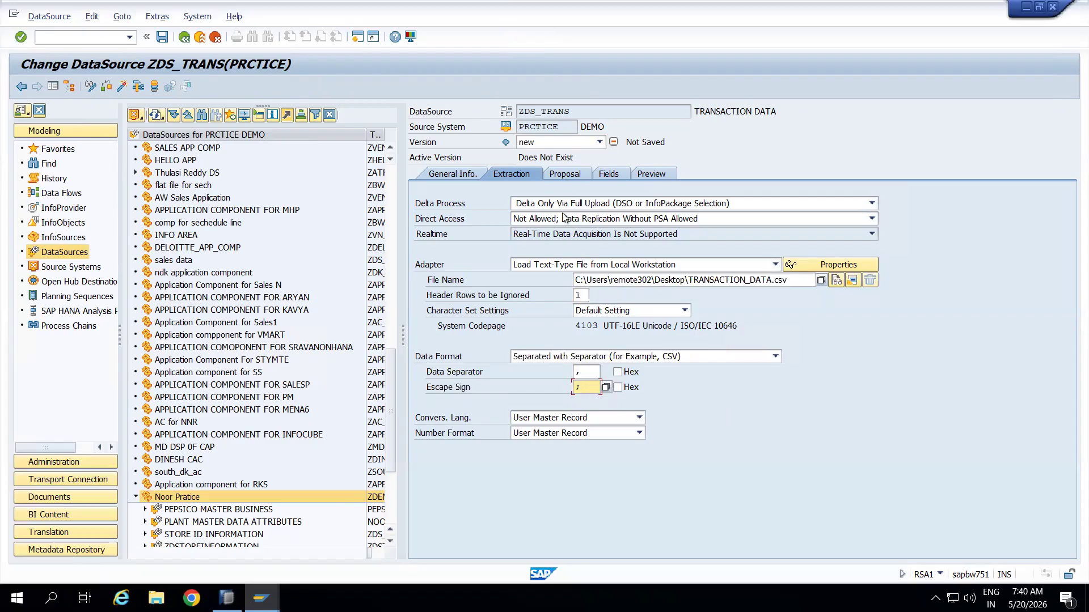
- Load example data from TRANSACTION_DATA.csv for the field proposal, allowing file access, and carry the proposal over to the DataSource's field list
left_click(562, 173)
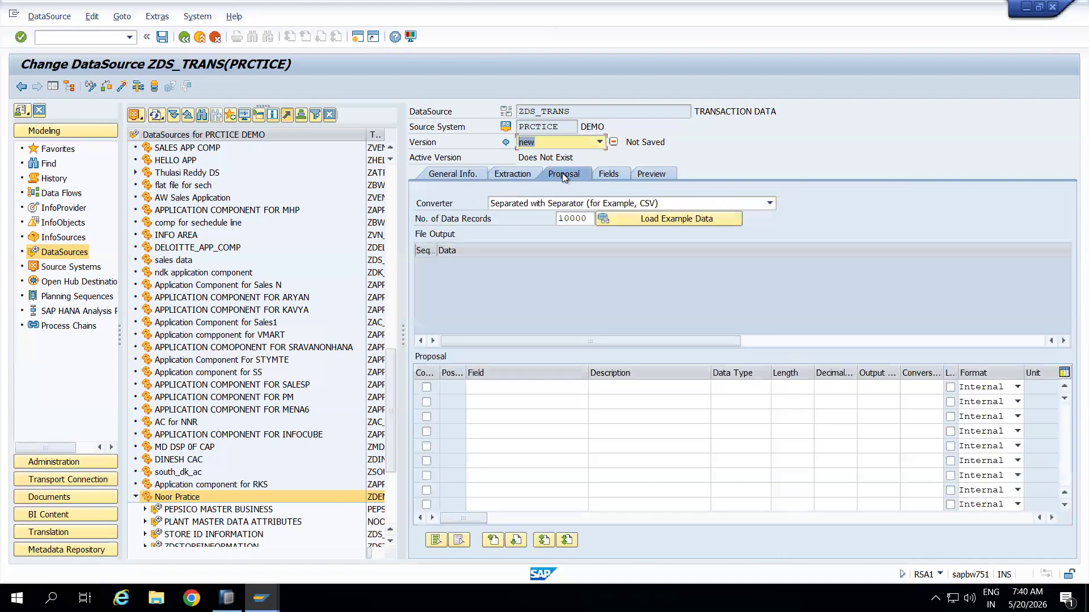
left_click(620, 219)
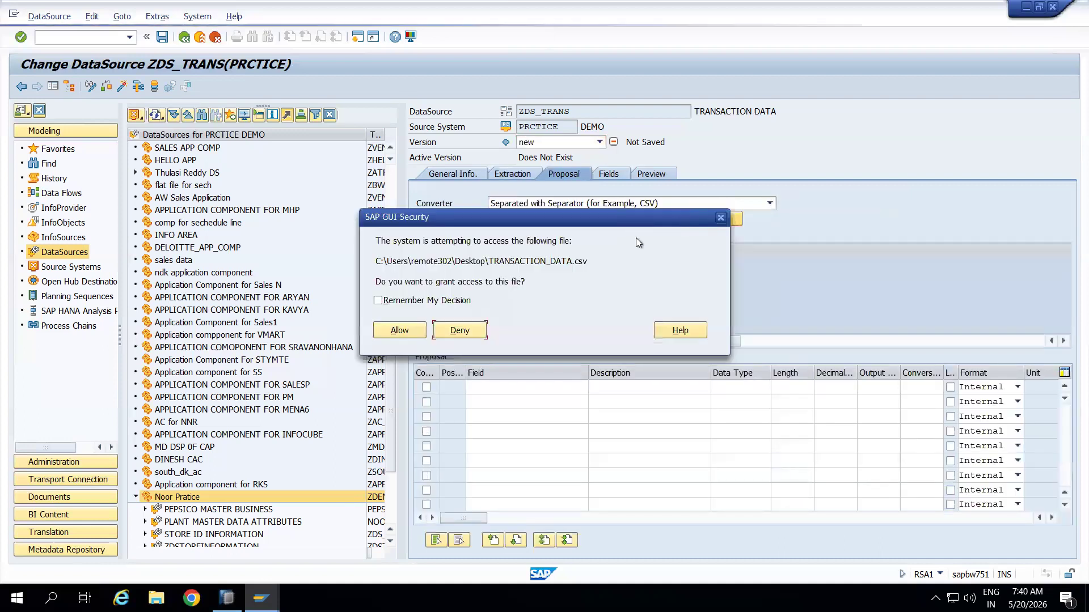
left_click(406, 330)
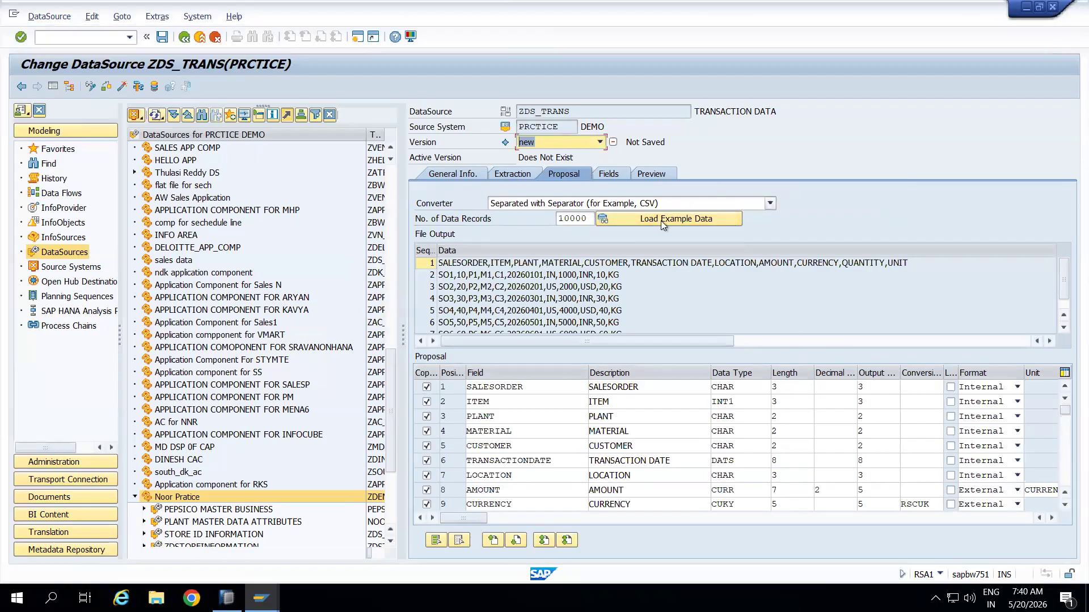
left_click(612, 174)
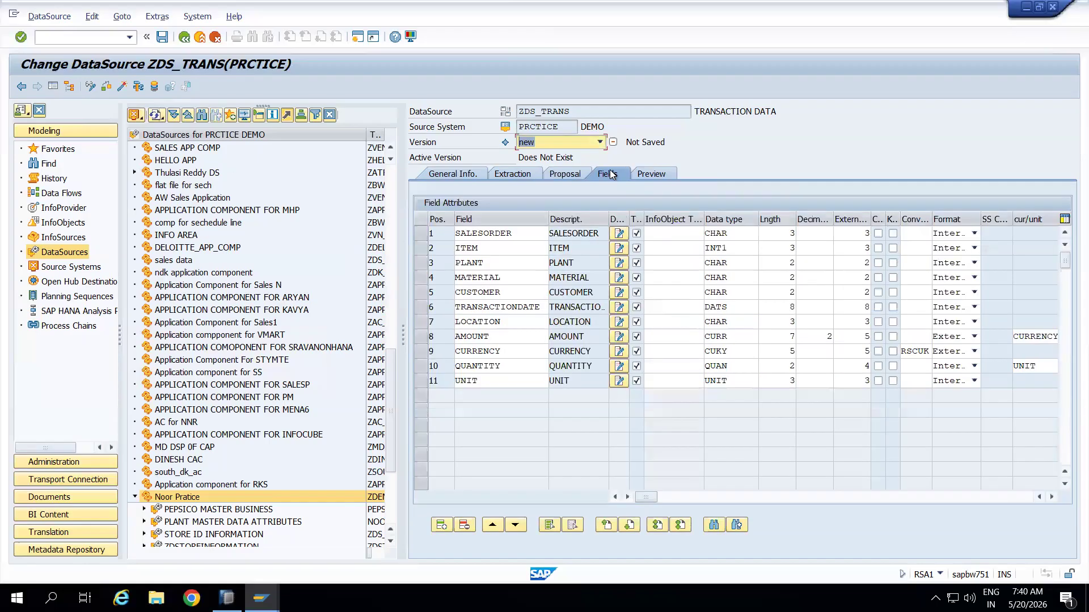
- Hide the navigator to give the field list the full window width and widen the list's Field column
left_click(53, 88)
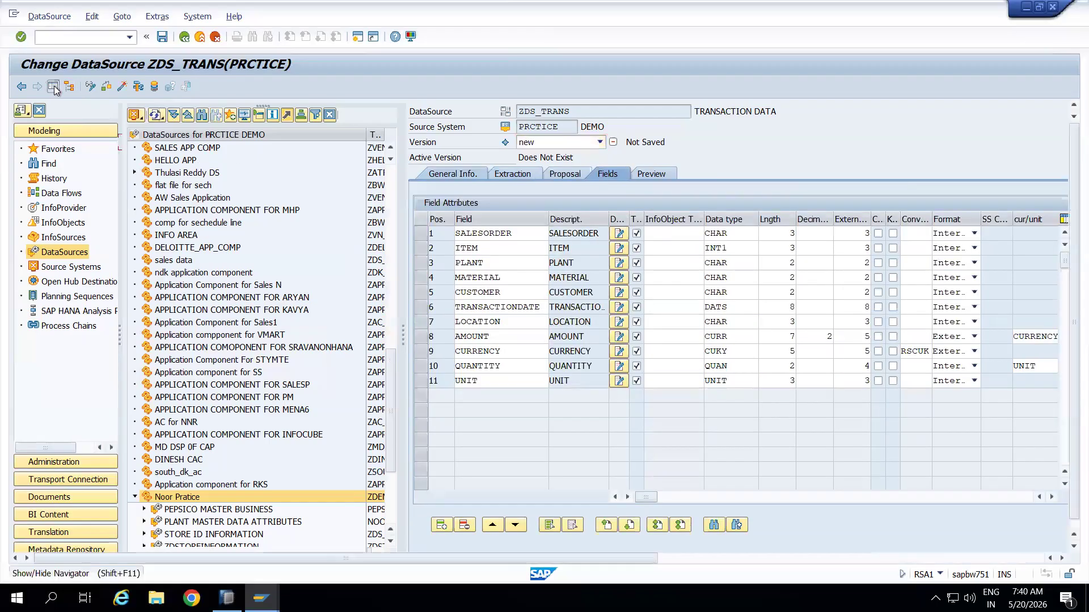
left_click(52, 87)
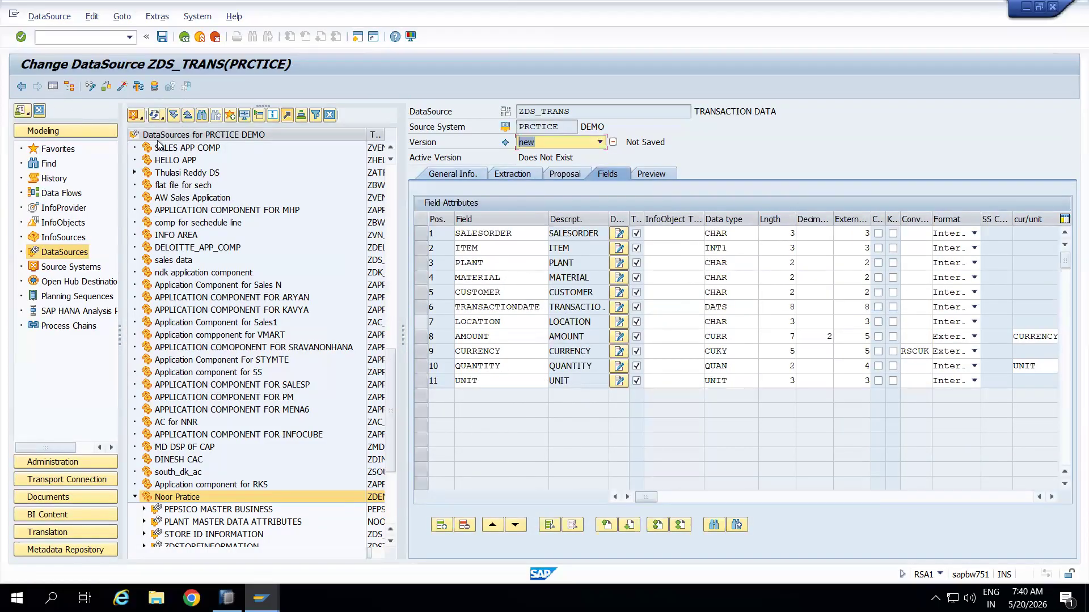
left_click(52, 87)
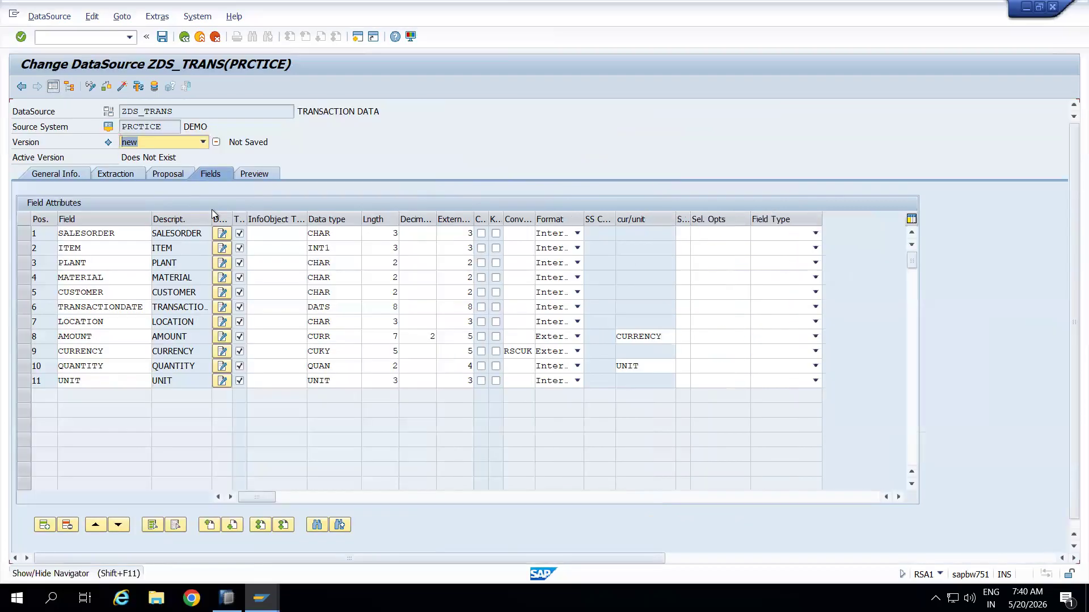
left_click_drag(152, 214, 174, 216)
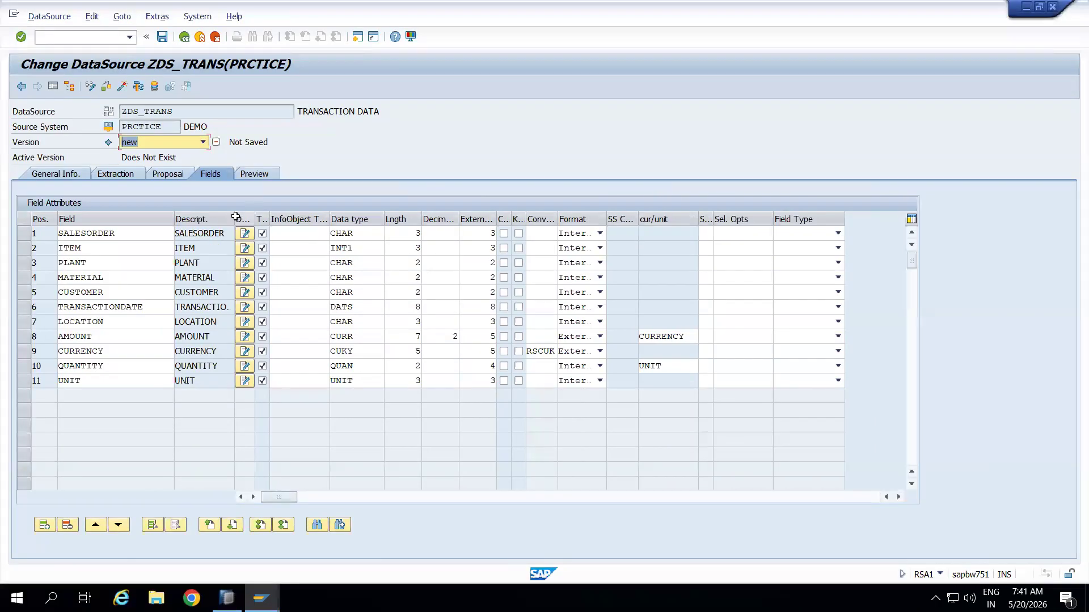
- Assign the InfoObject template 0DOC_NUM to the SALESORDER field and copy the field properties from it
left_click(321, 232)
type("0DOC")
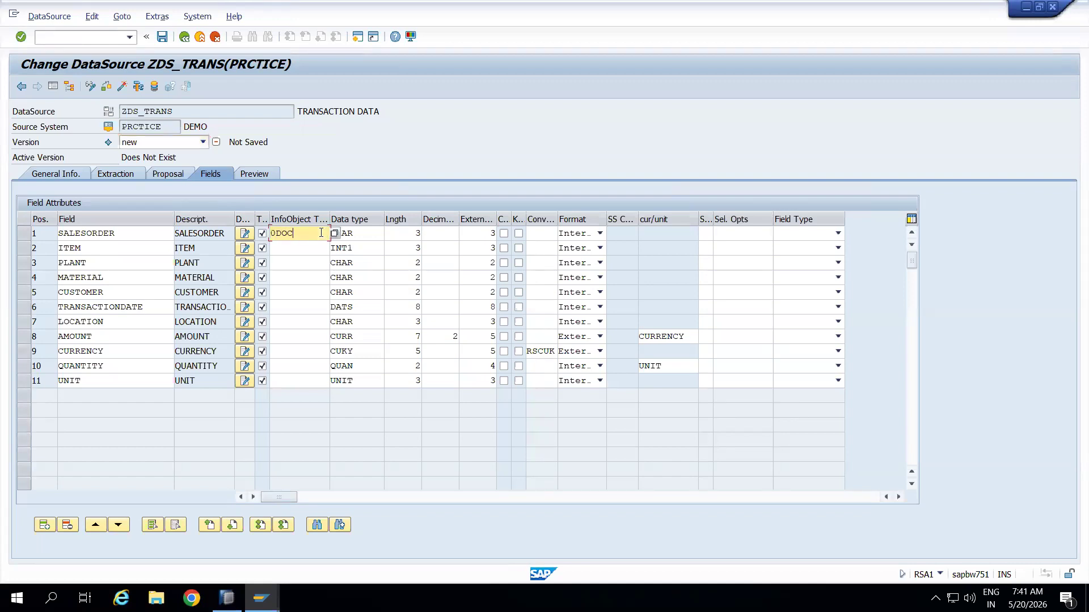
type("_NUM")
key("Return")
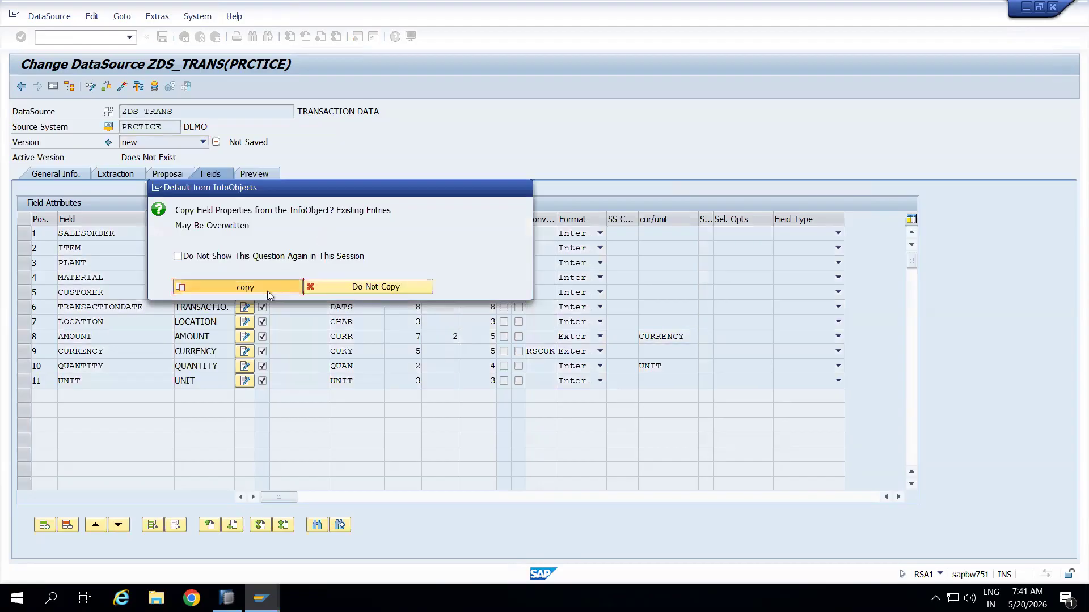
left_click(267, 291)
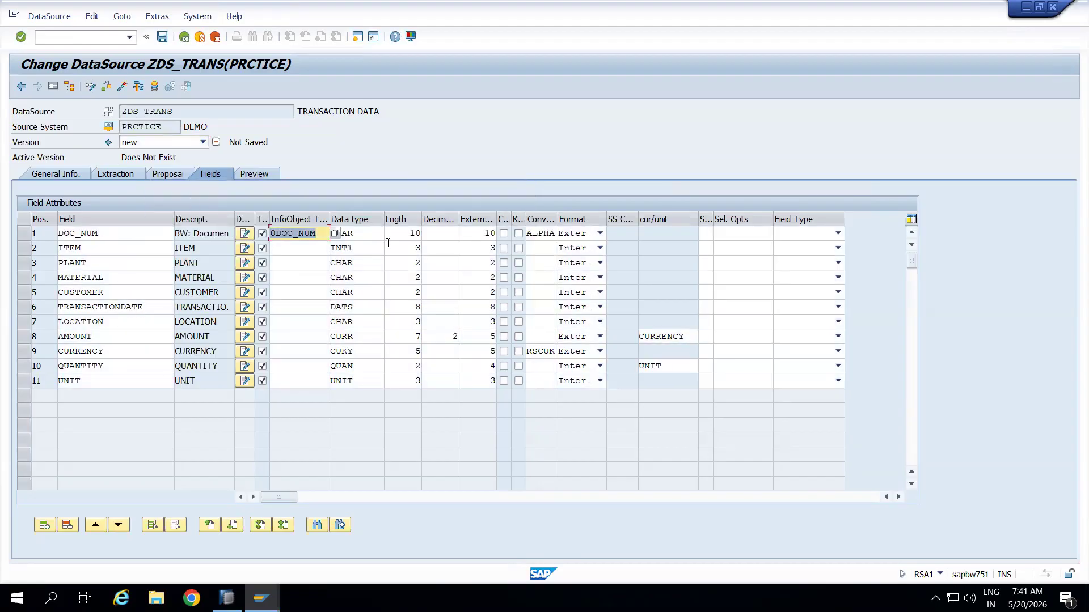
left_click(372, 239)
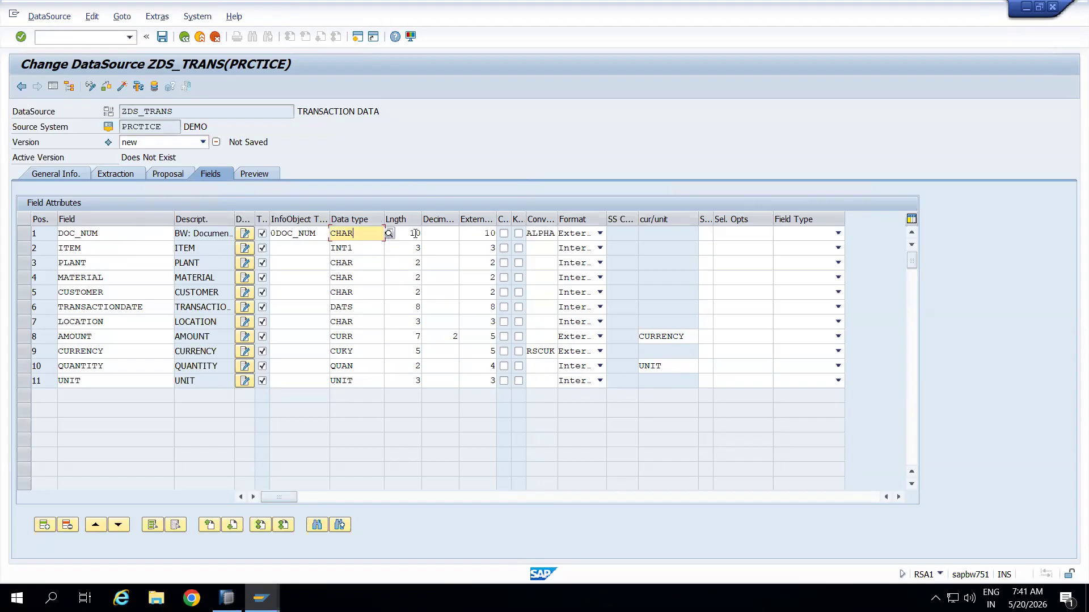
- Try to assign the InfoObject template 0DOC_ITM to the ITEM field, and clear that entry again
left_click(357, 250)
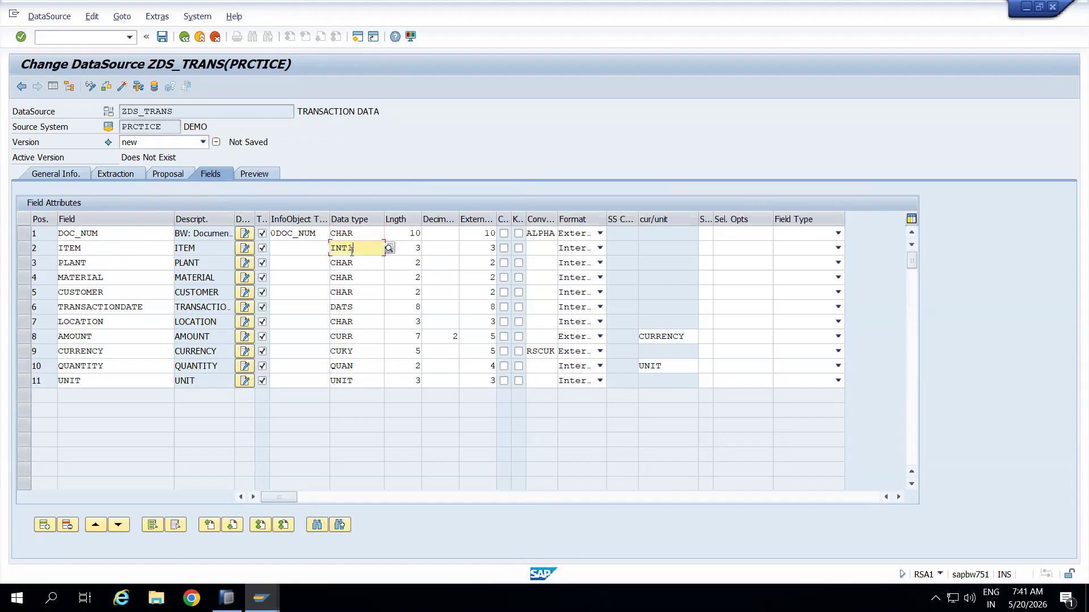
left_click(422, 248)
left_click(304, 253)
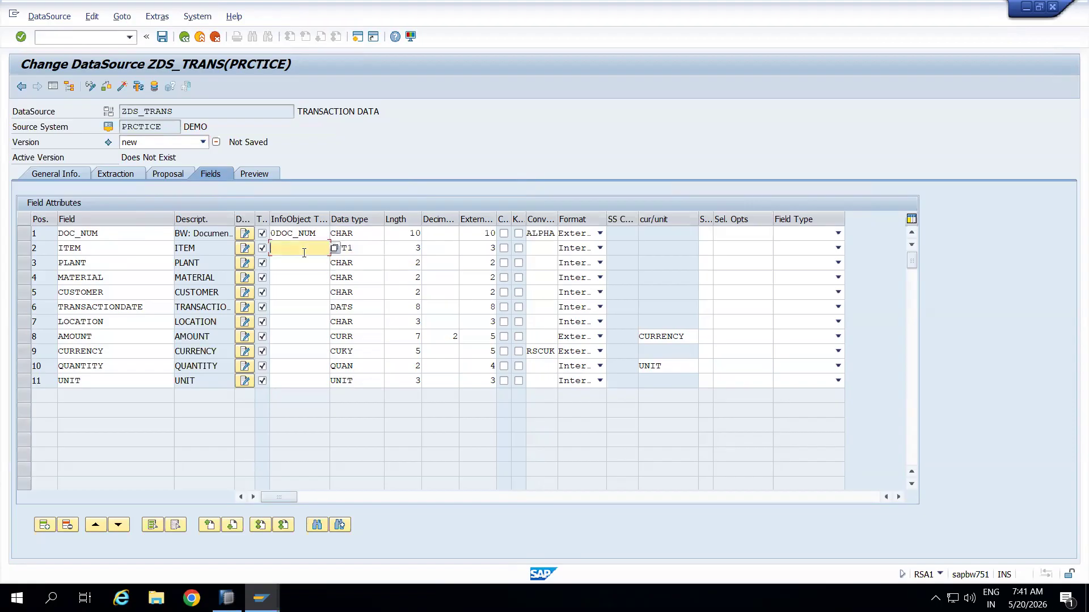
type("0DOC_IT")
key("BackSpace")
type("M")
key("Return")
left_click(274, 286)
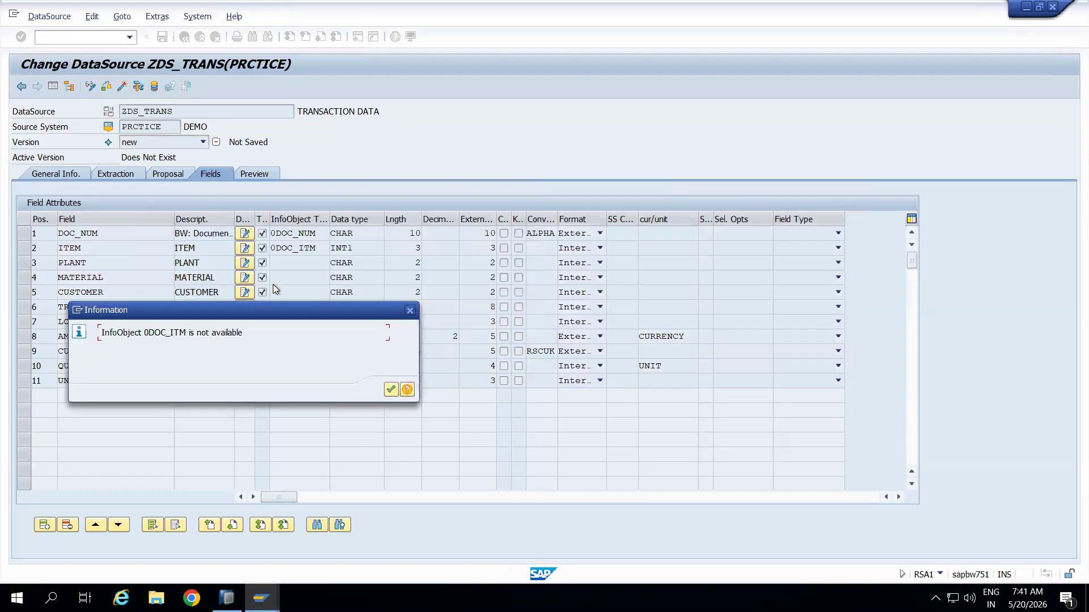
left_click(392, 390)
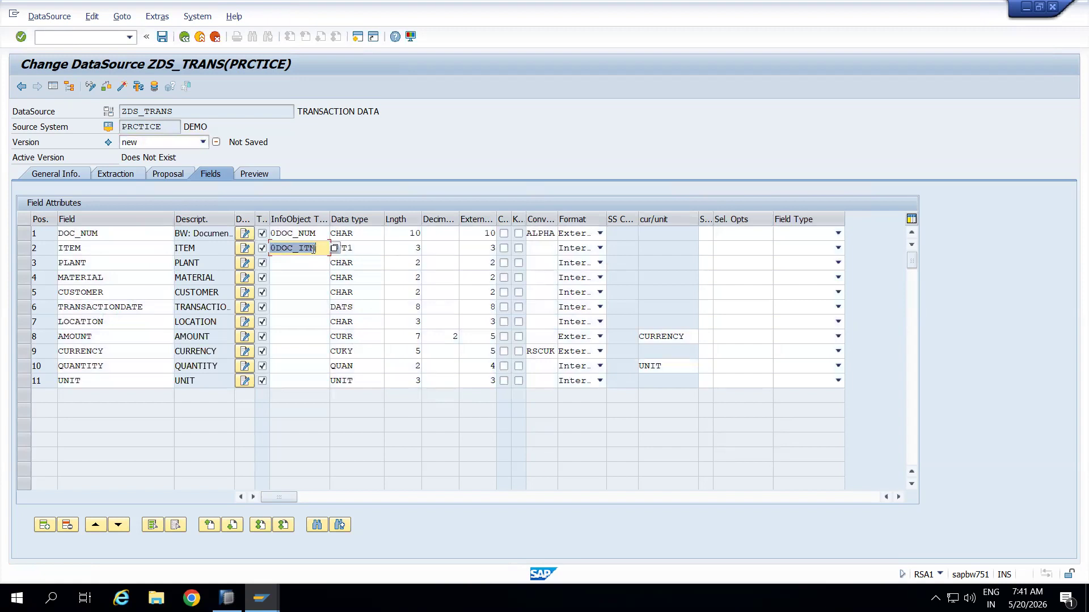
key("Delete")
left_click(361, 251)
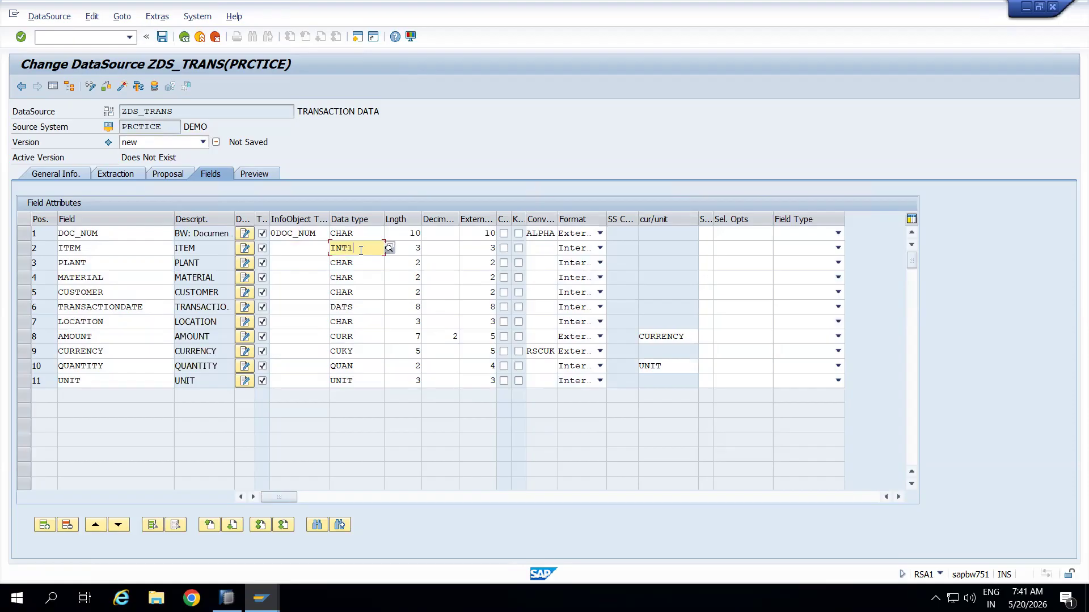
left_click(409, 250)
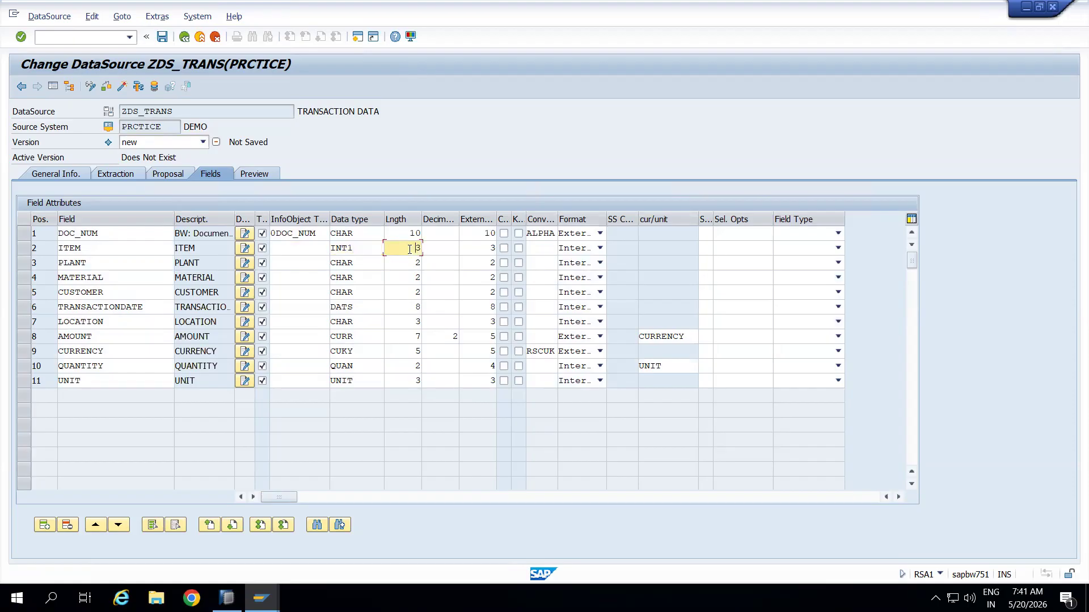
- Assign the InfoObject templates 0PLANT to the PLANT field and 0MATERIAL to the MATERIAL field, copying their field properties
left_click(286, 267)
type("0PLANT")
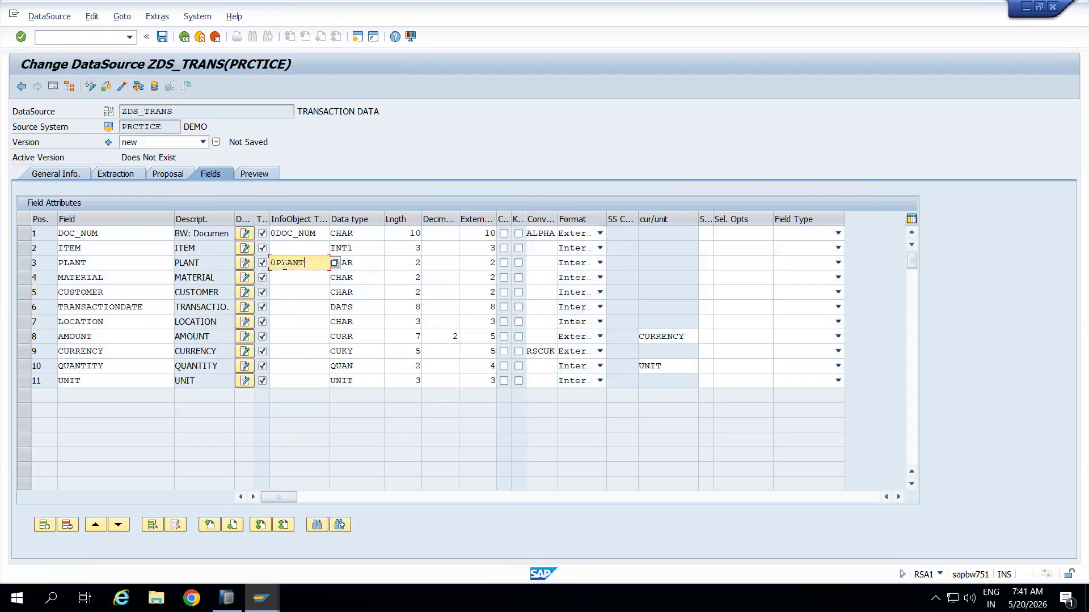
key("Return")
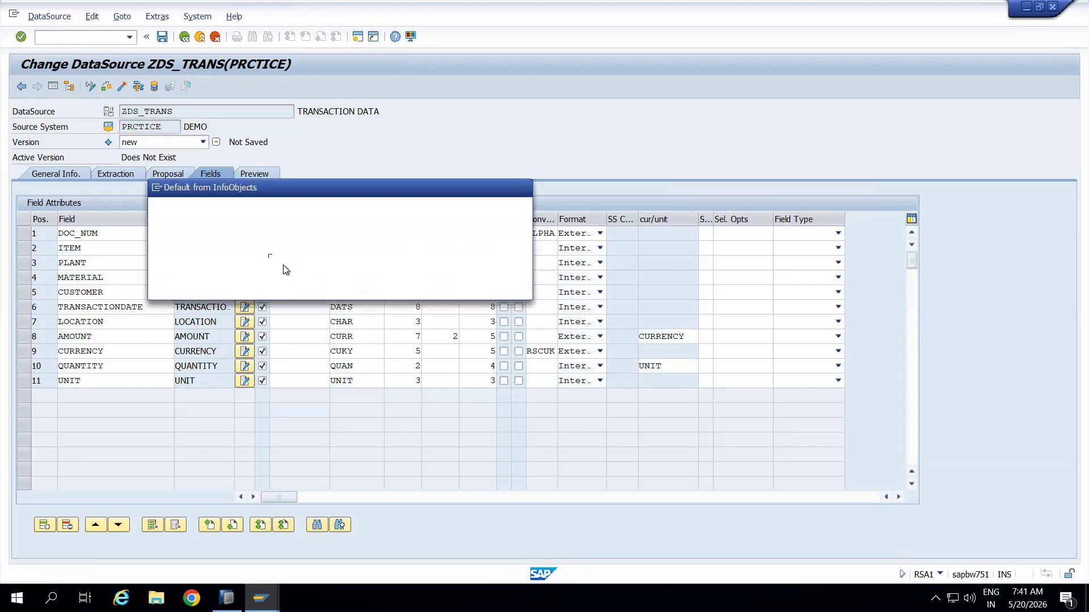
left_click(273, 293)
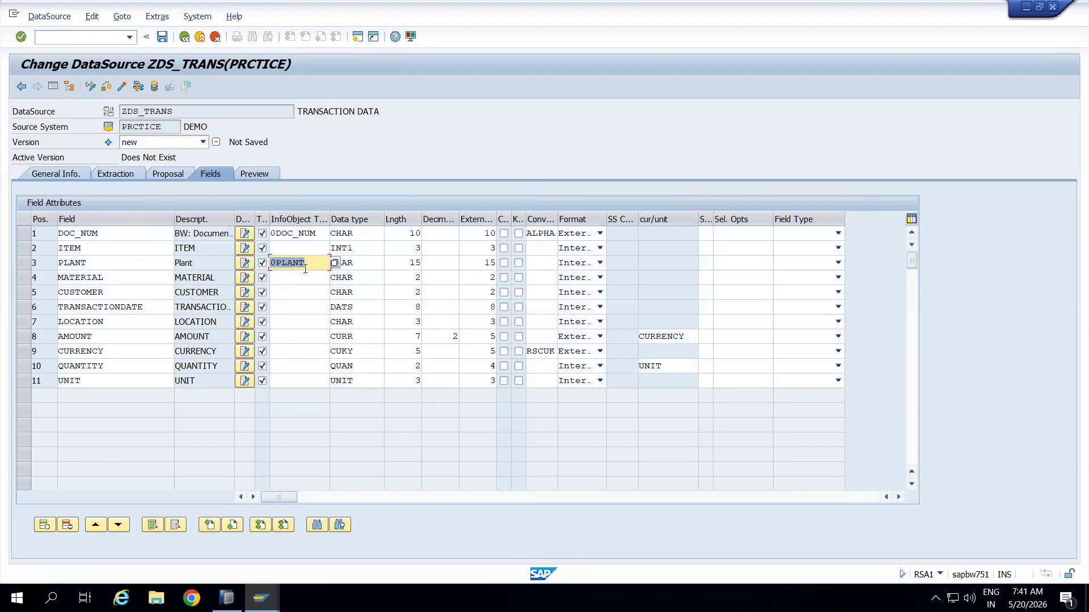
left_click(298, 277)
type("0MATERIAL")
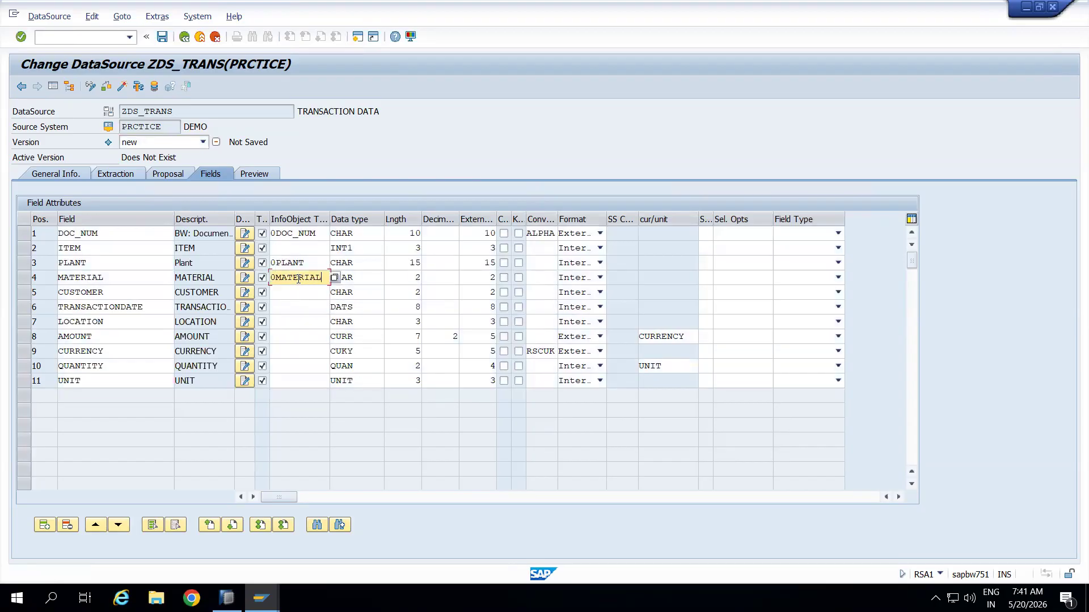
key("Return")
left_click(273, 285)
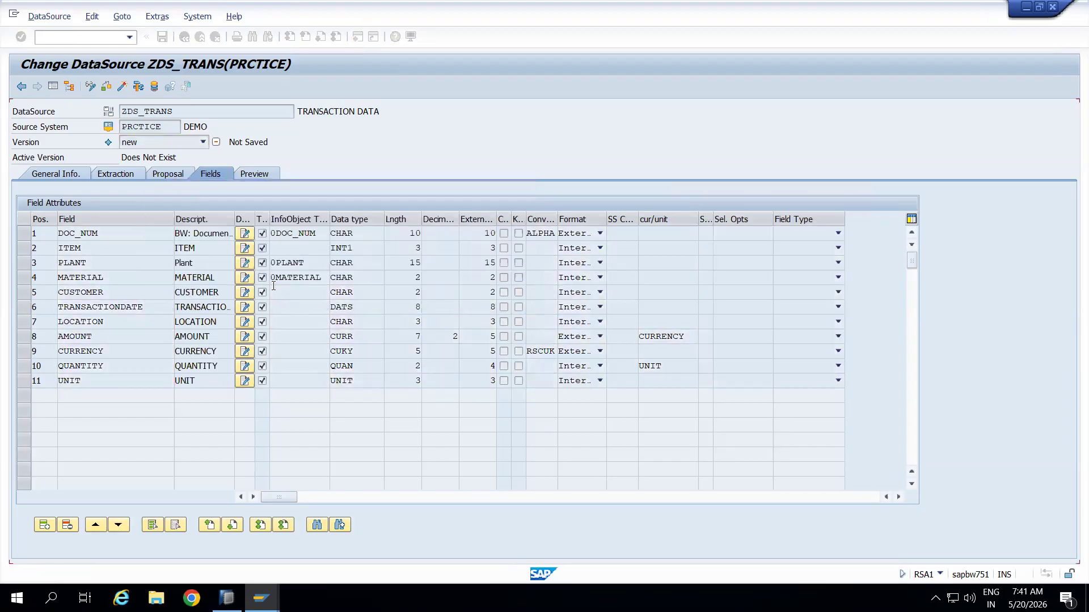
- Assign the InfoObject template 0CUSTOMER to the CUSTOMER field and copy the field properties from it
left_click(287, 296)
type("0CUSTOMER")
key("Return")
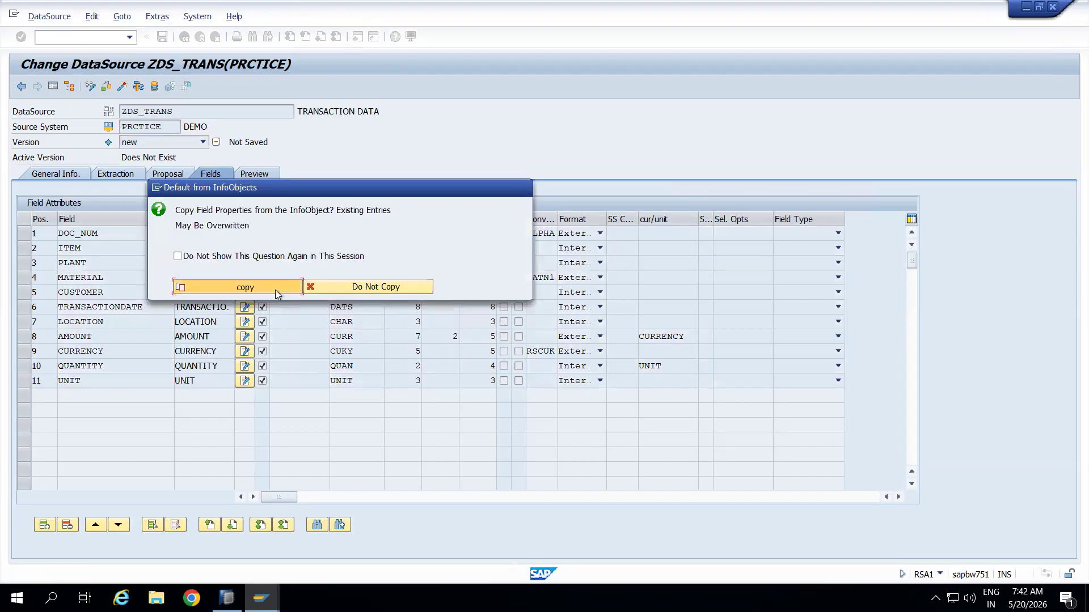
left_click(274, 290)
- Enter 0CALDAY as the InfoObject template for the TRANSACTIONDATE field
left_click(292, 311)
type("9")
key("BackSpace")
type("0CALDAY")
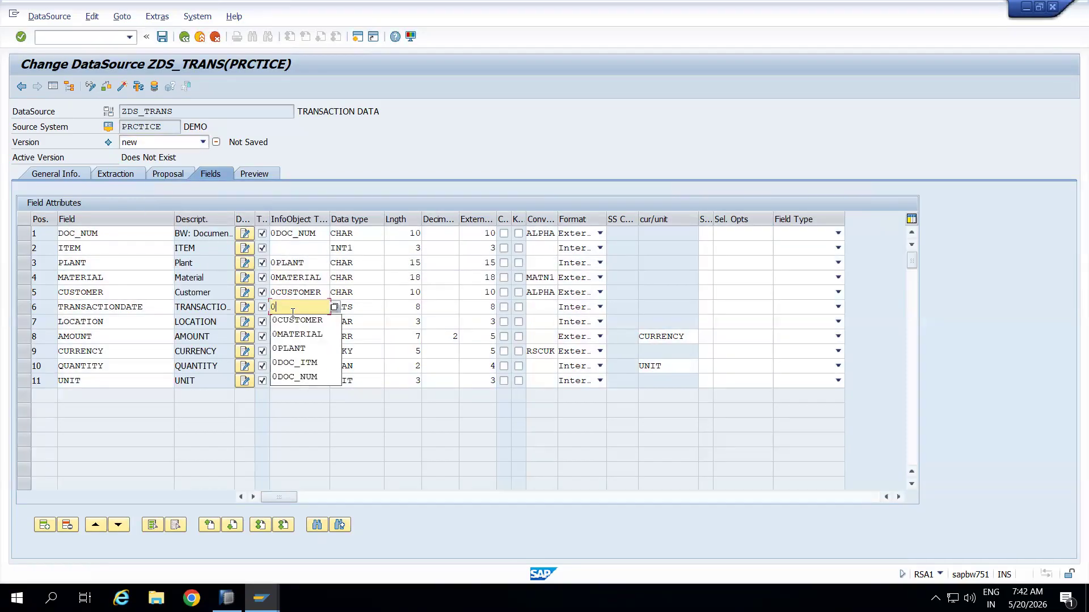